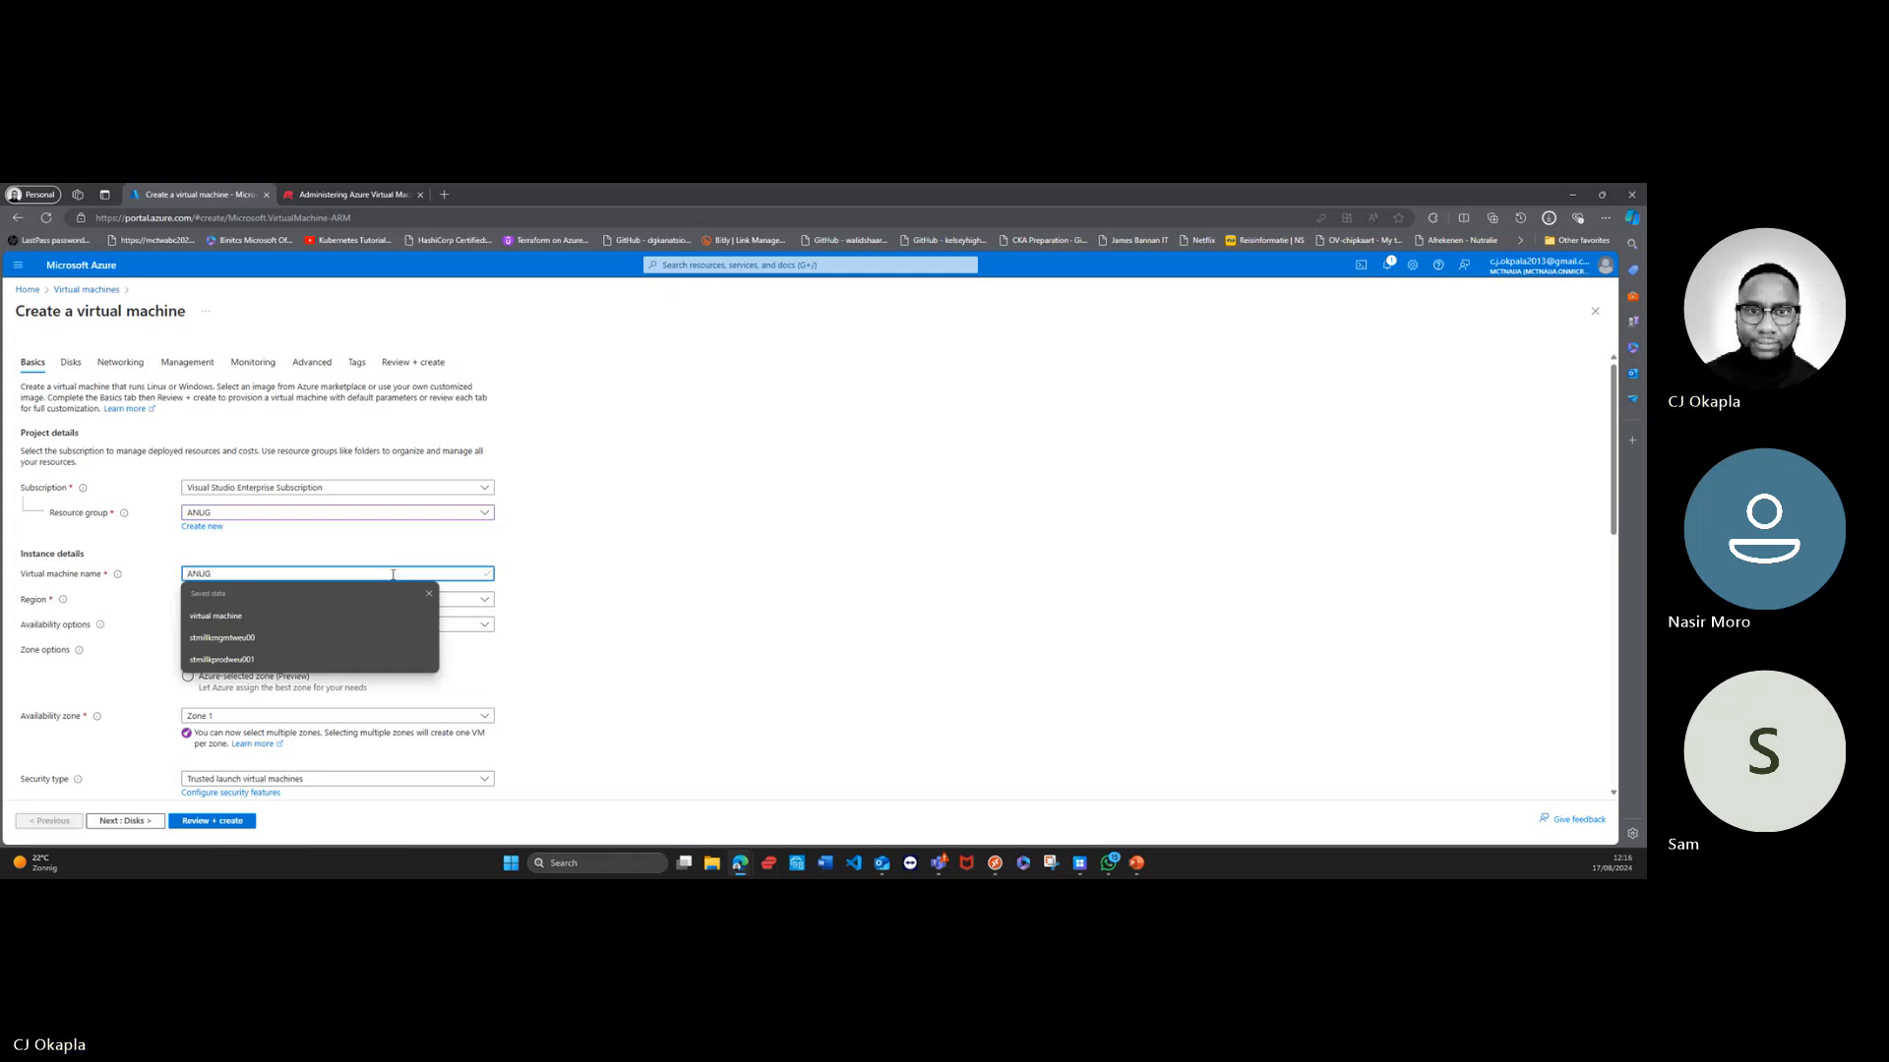
# Step: Name the virtual machine ANUGvm and select (Europe) North Europe as its region
pyautogui.write('vm')
pyautogui.click(677, 575)
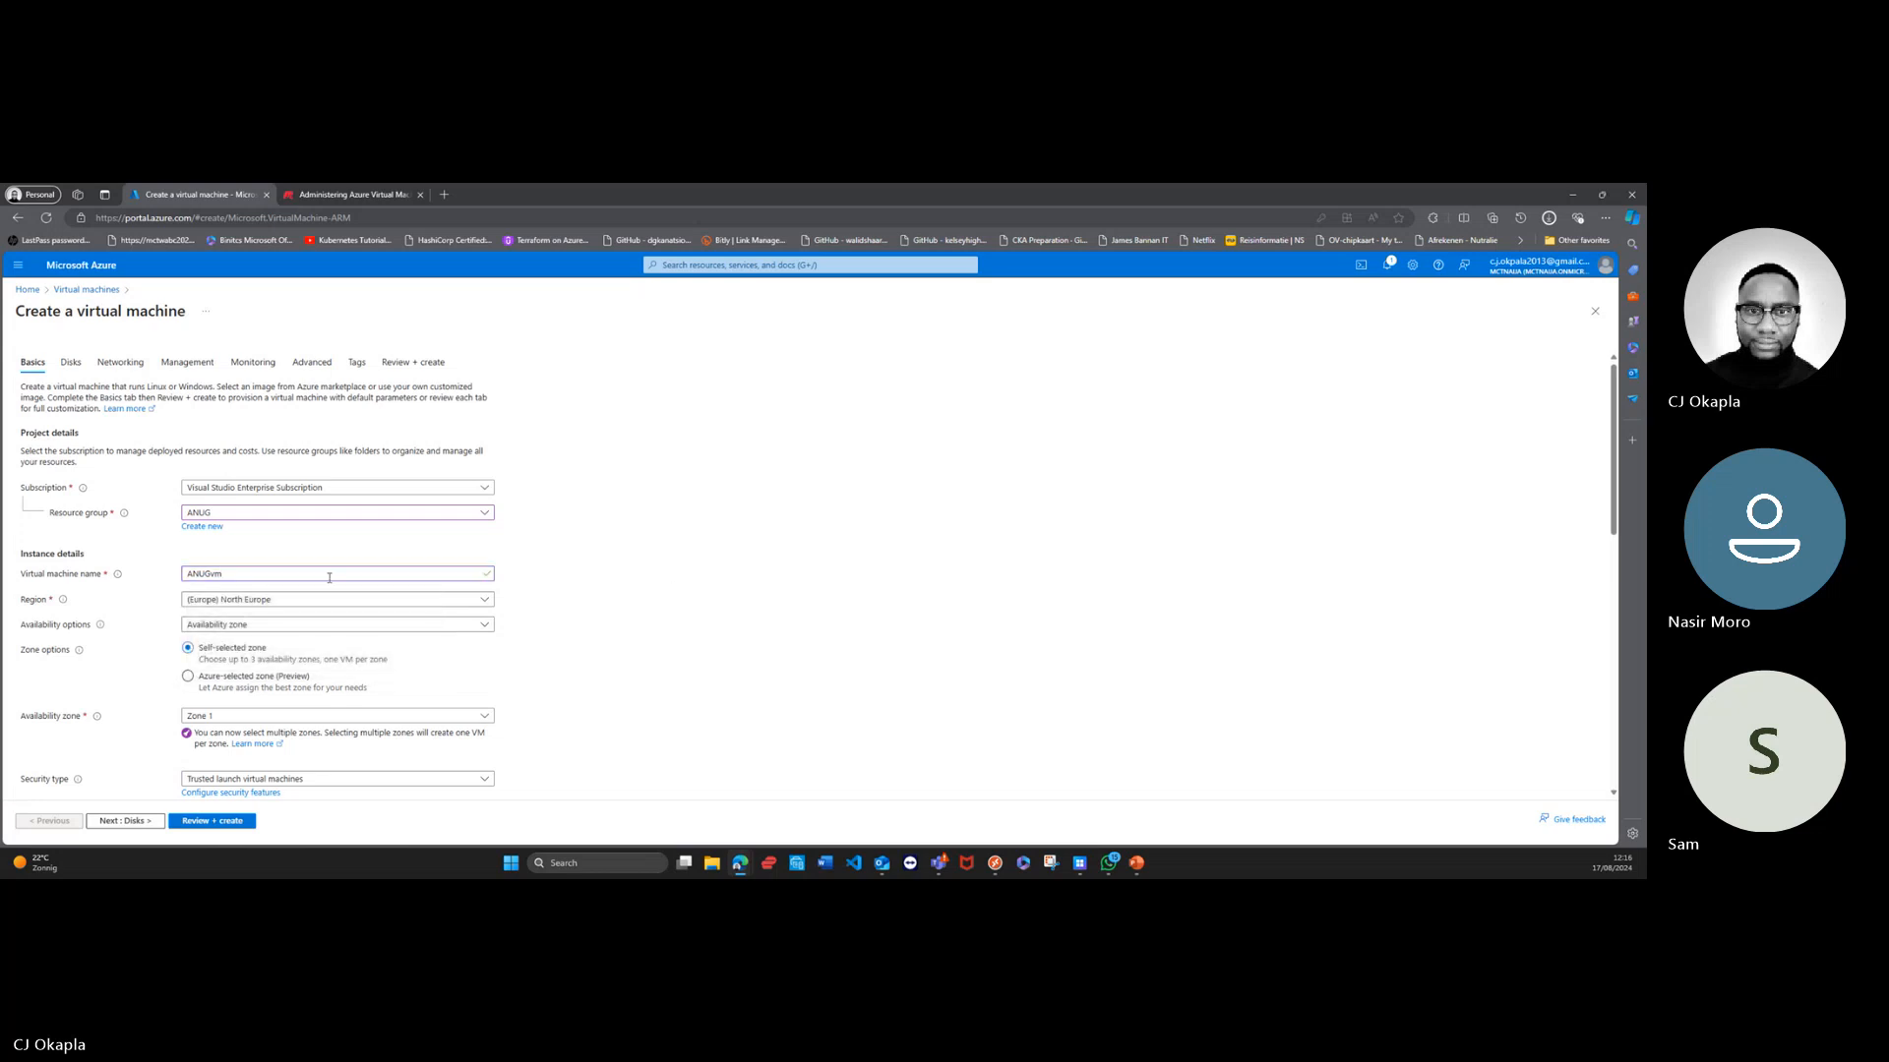
pyautogui.click(480, 600)
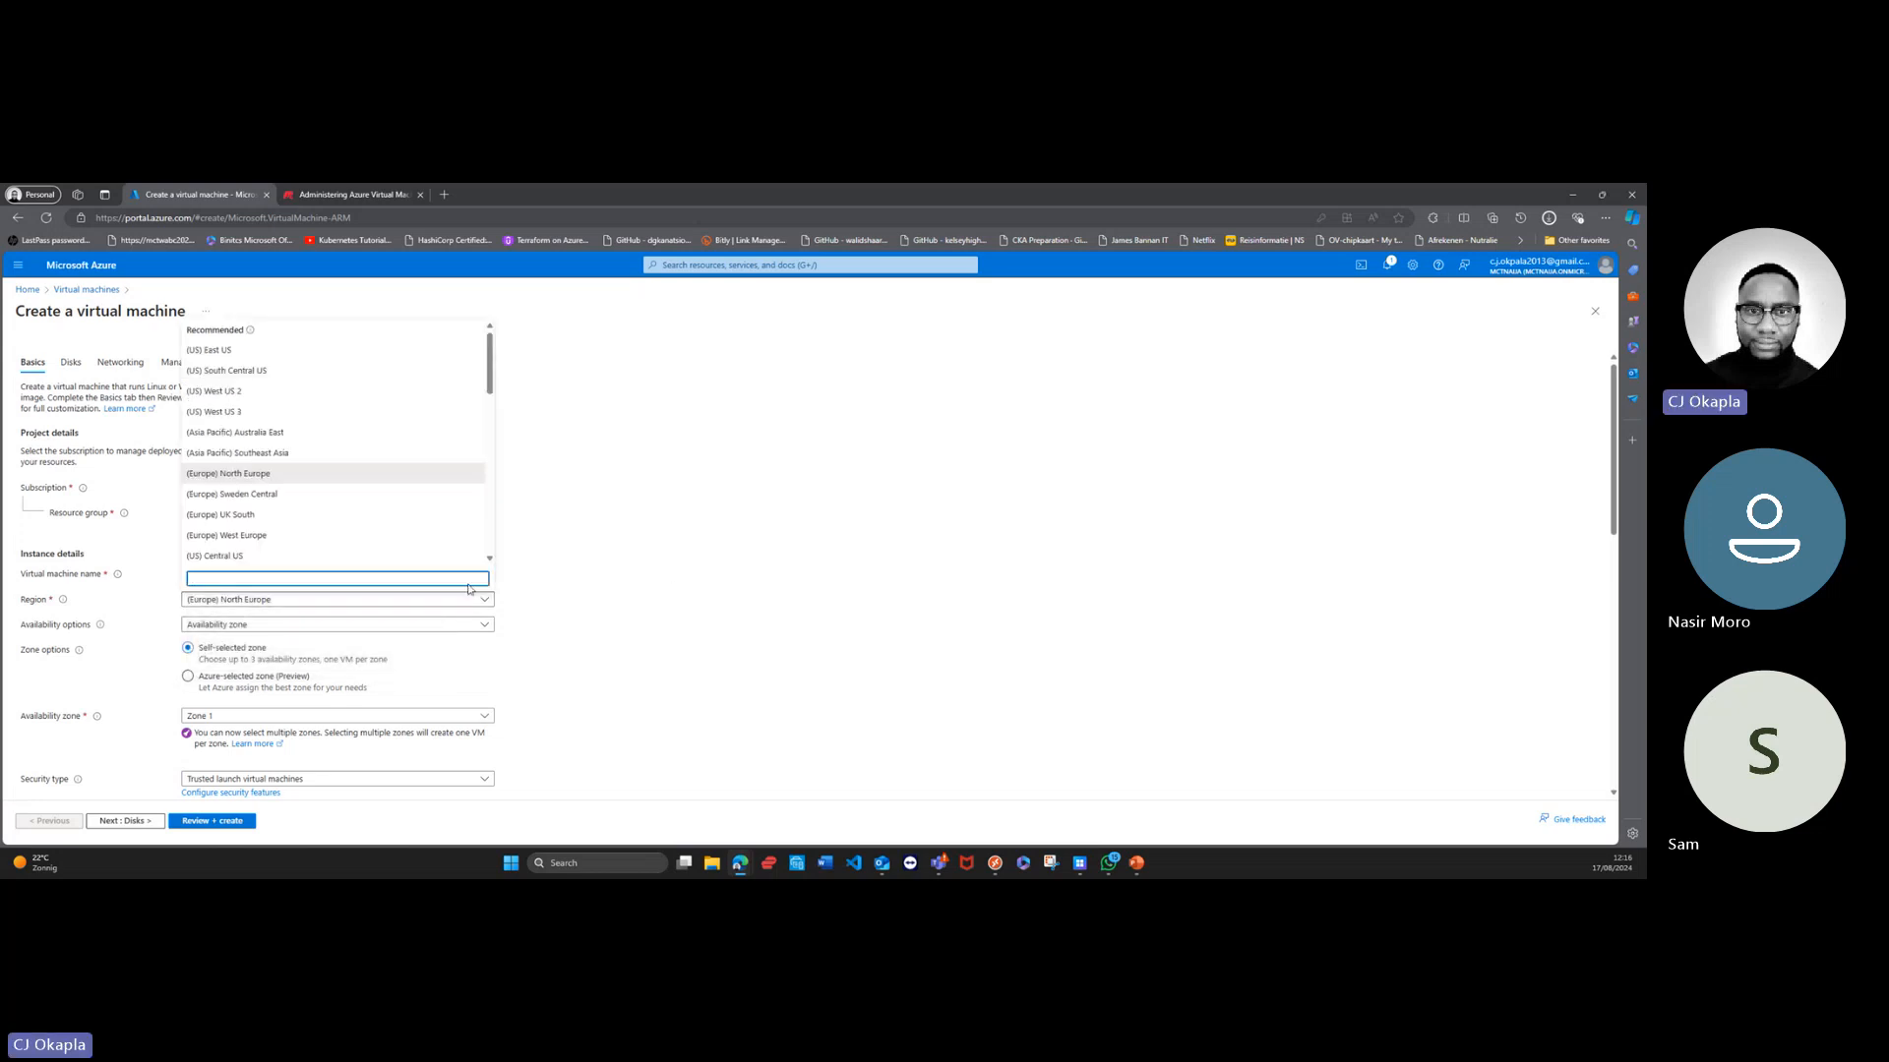
pyautogui.click(317, 476)
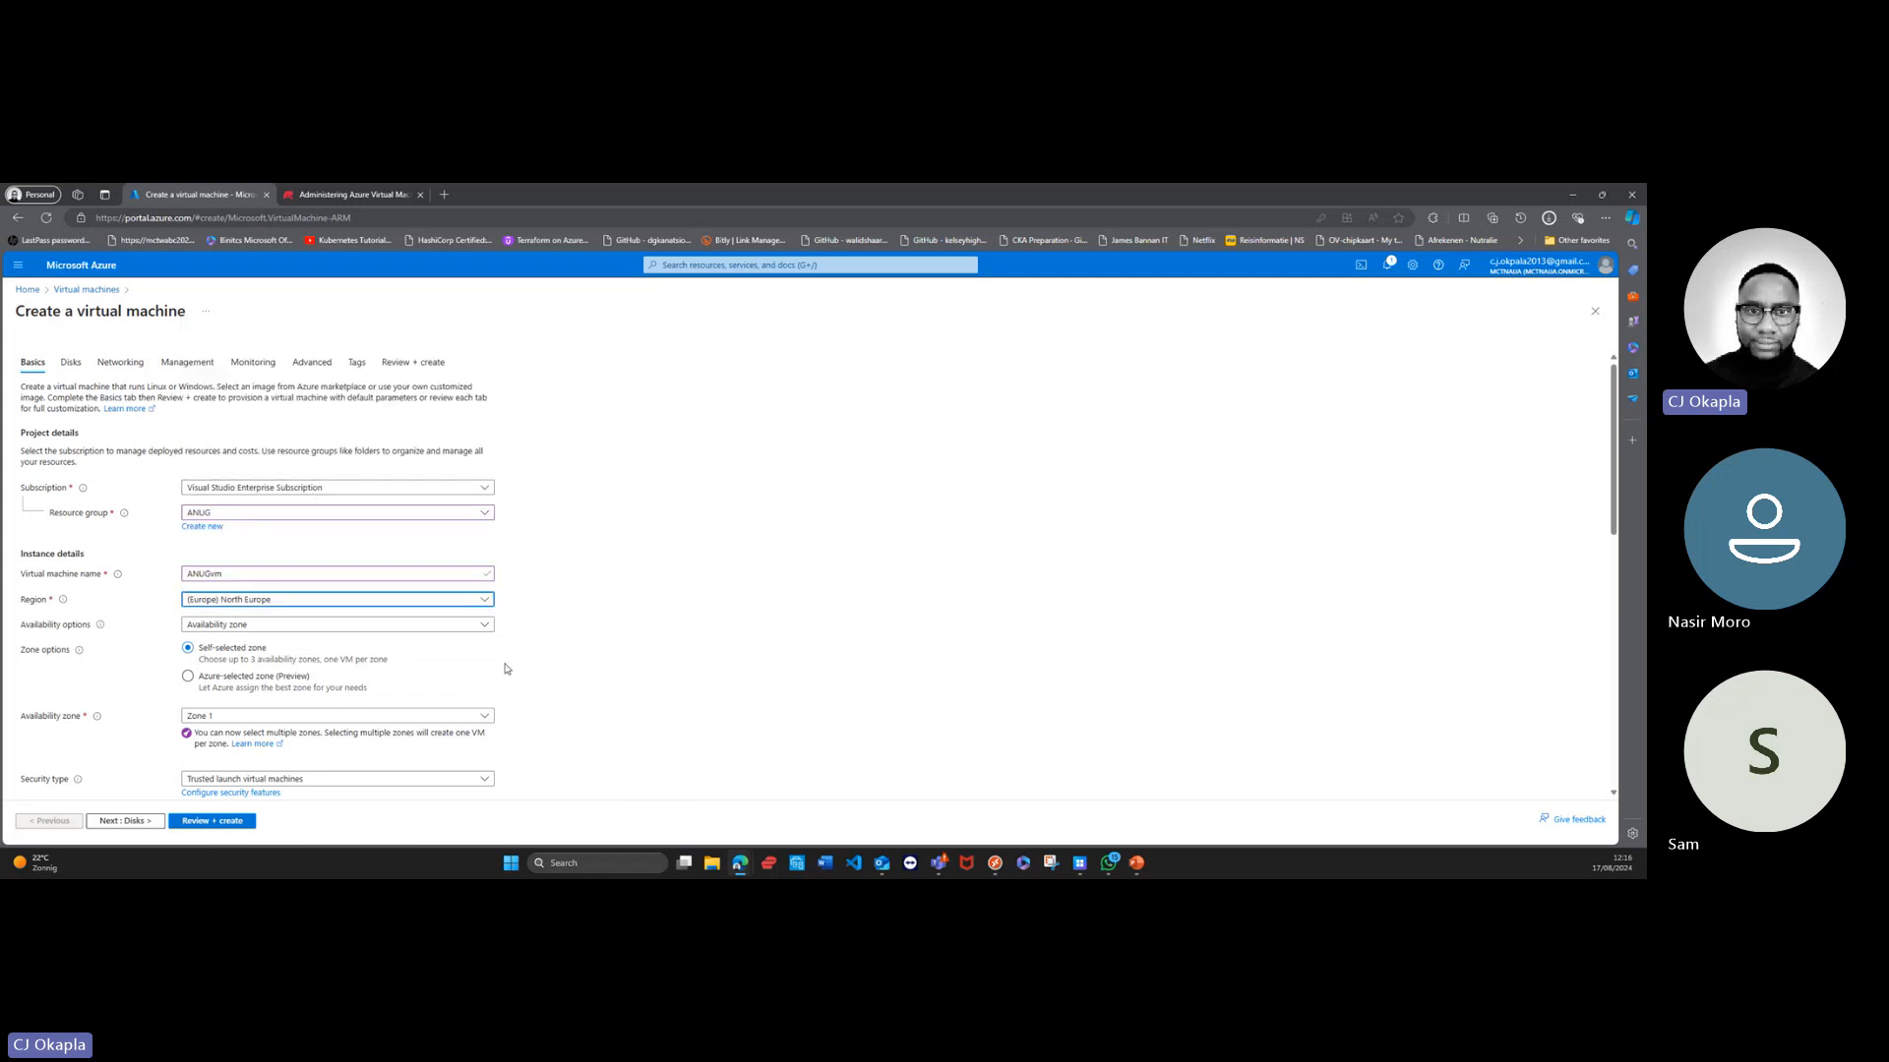
# Step: Set the virtual machine's availability option to Availability set and check the list of existing sets
pyautogui.click(487, 626)
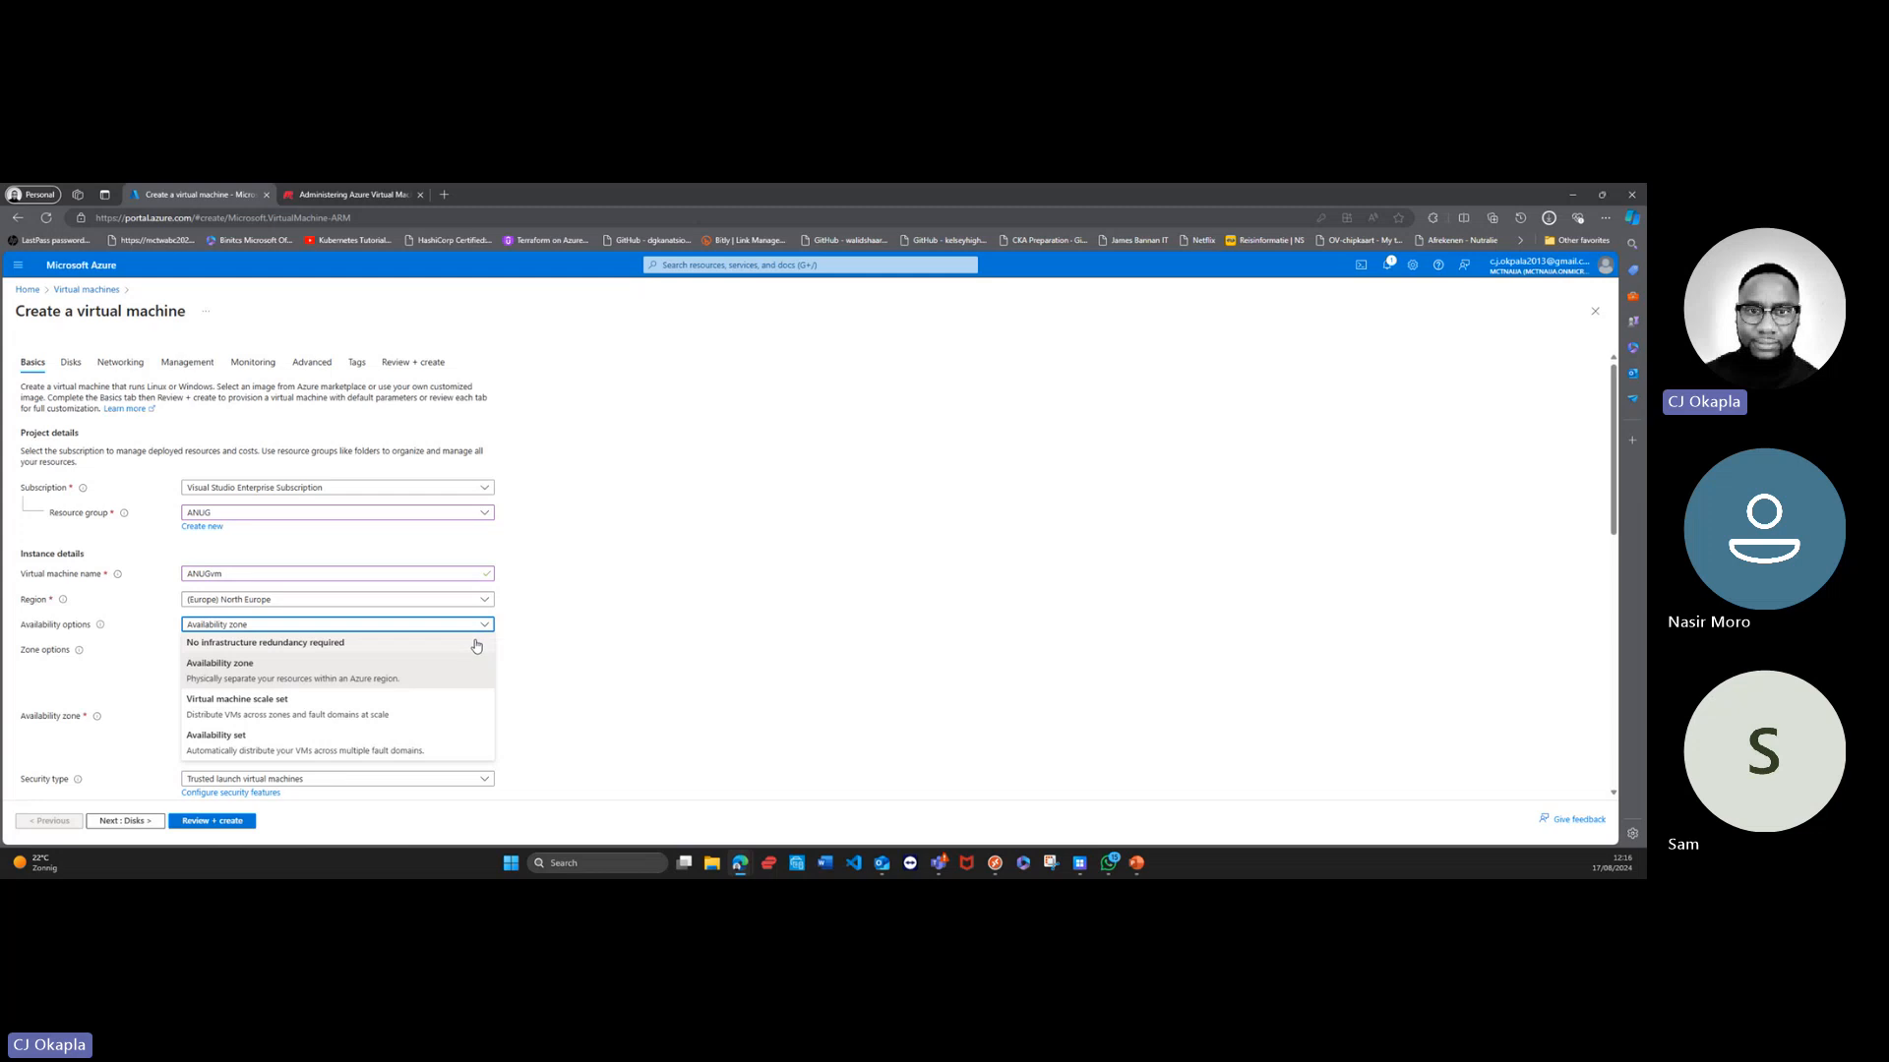
pyautogui.click(386, 740)
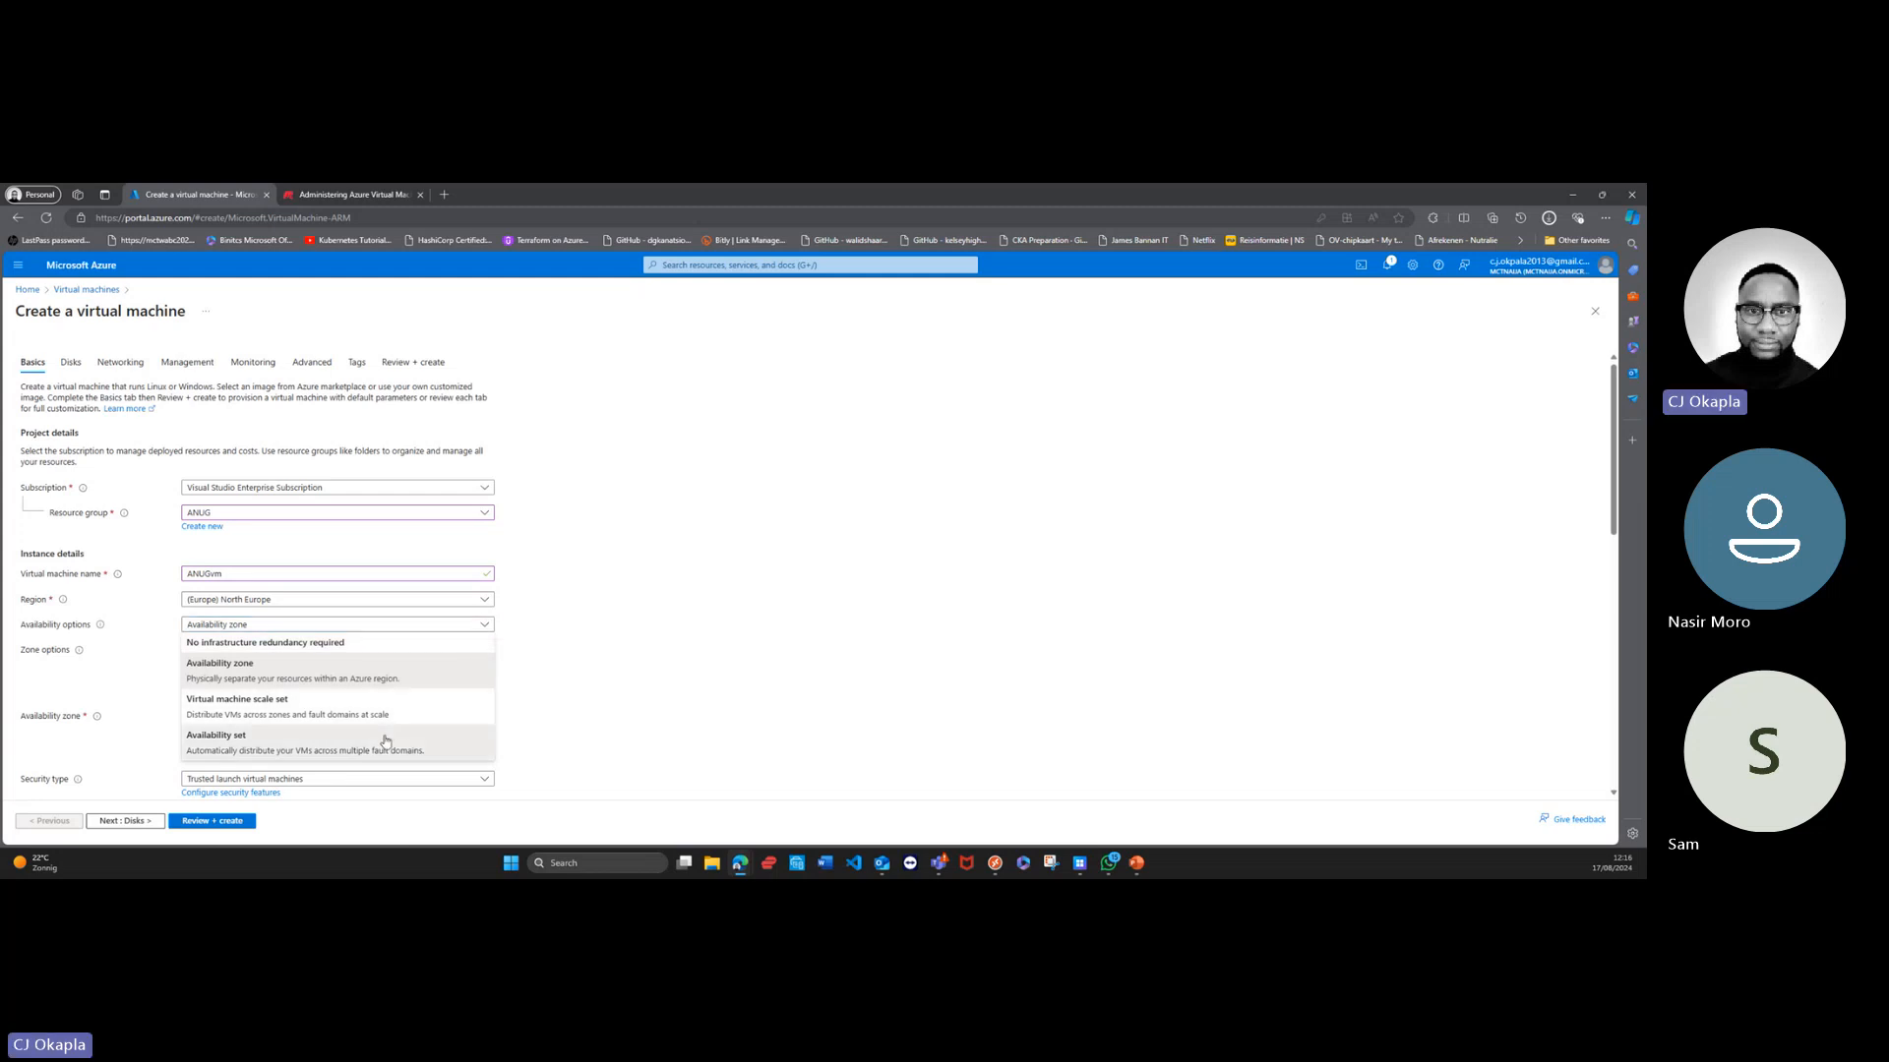
pyautogui.scroll(-2, 454, 685)
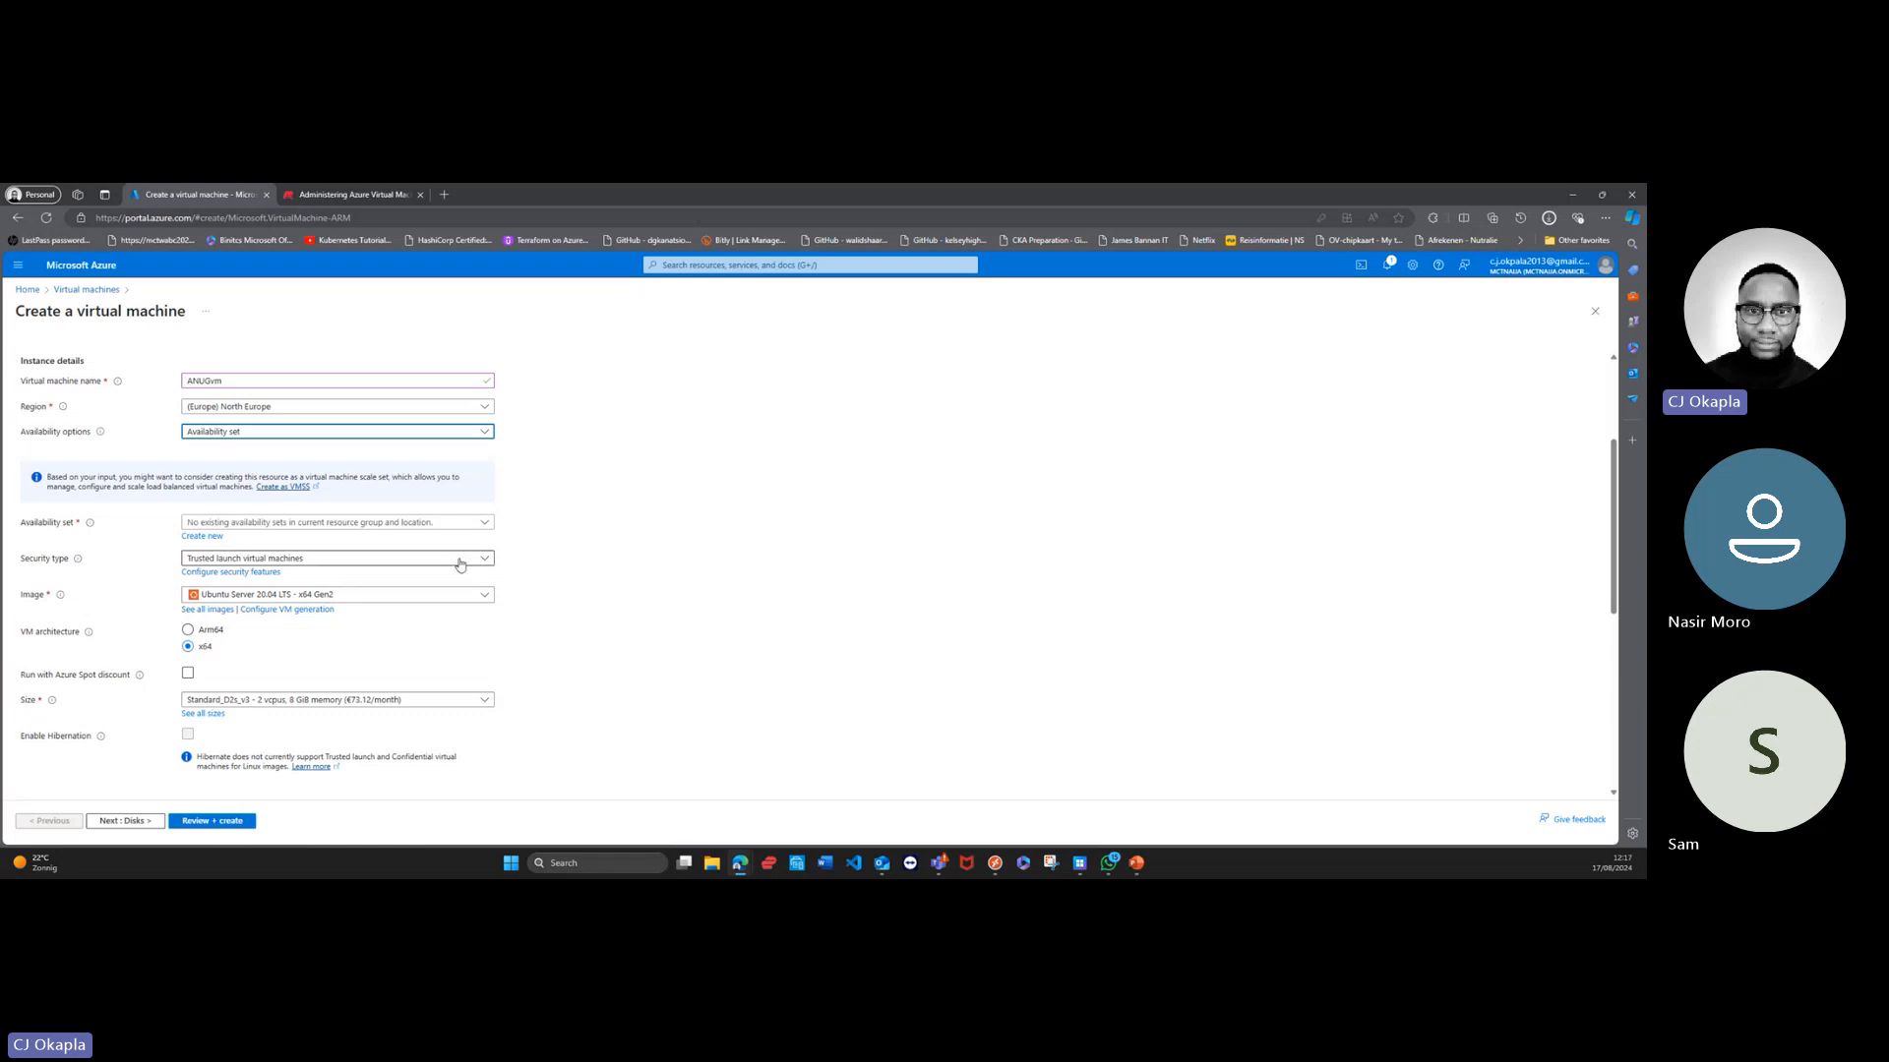
pyautogui.click(484, 524)
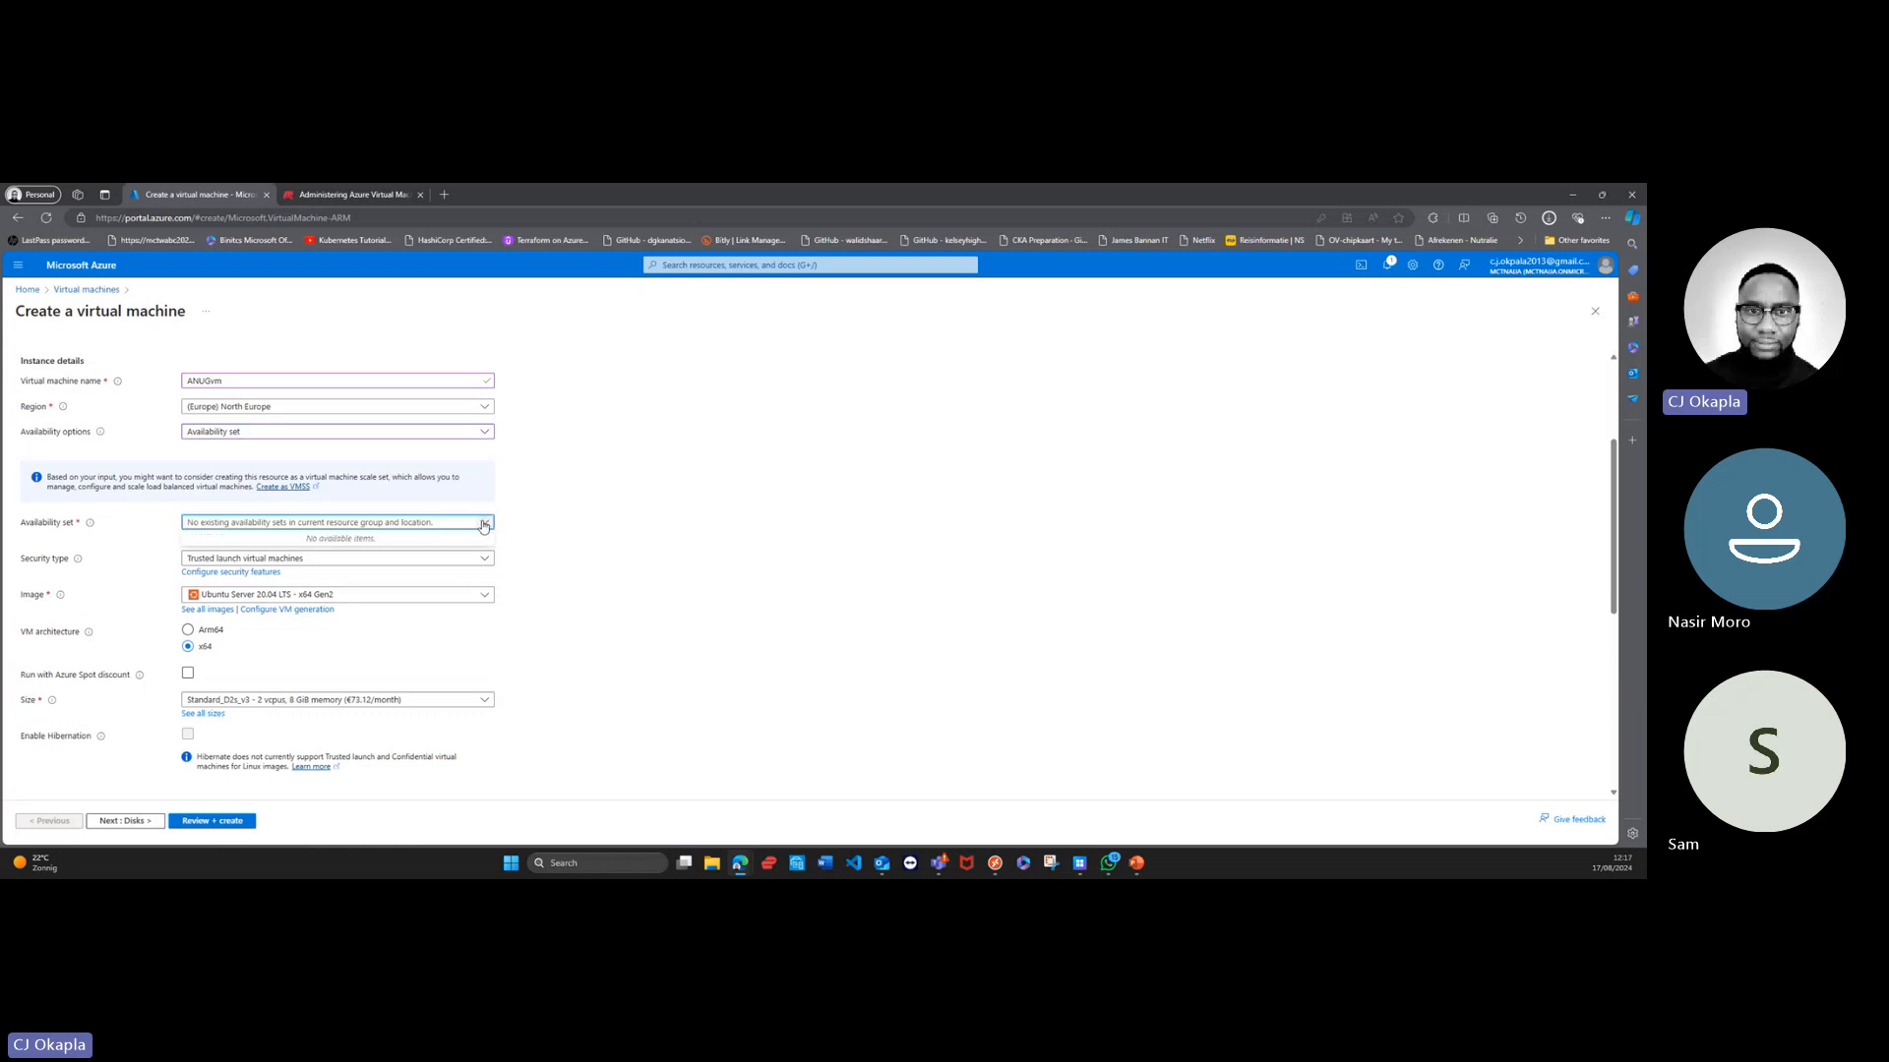
# Step: Set the virtual machine's security type to Standard
pyautogui.click(438, 562)
pyautogui.click(437, 563)
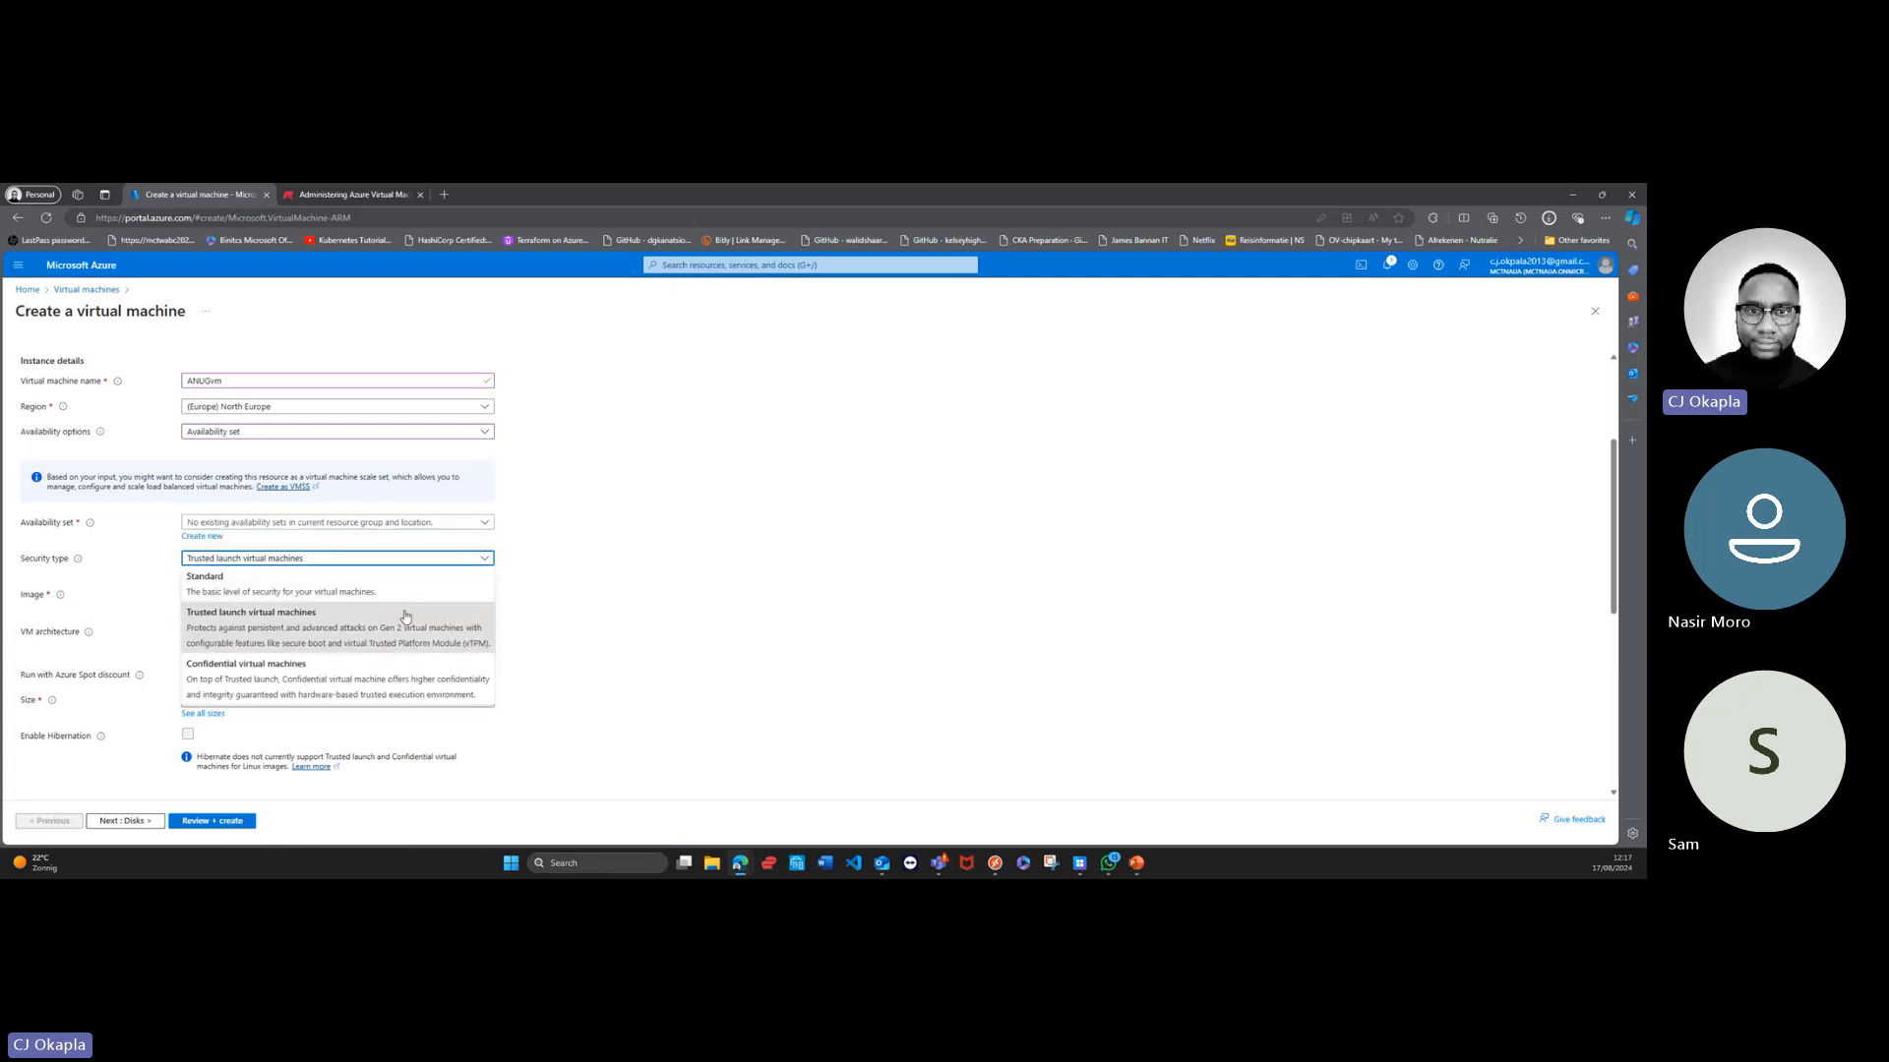
pyautogui.click(402, 586)
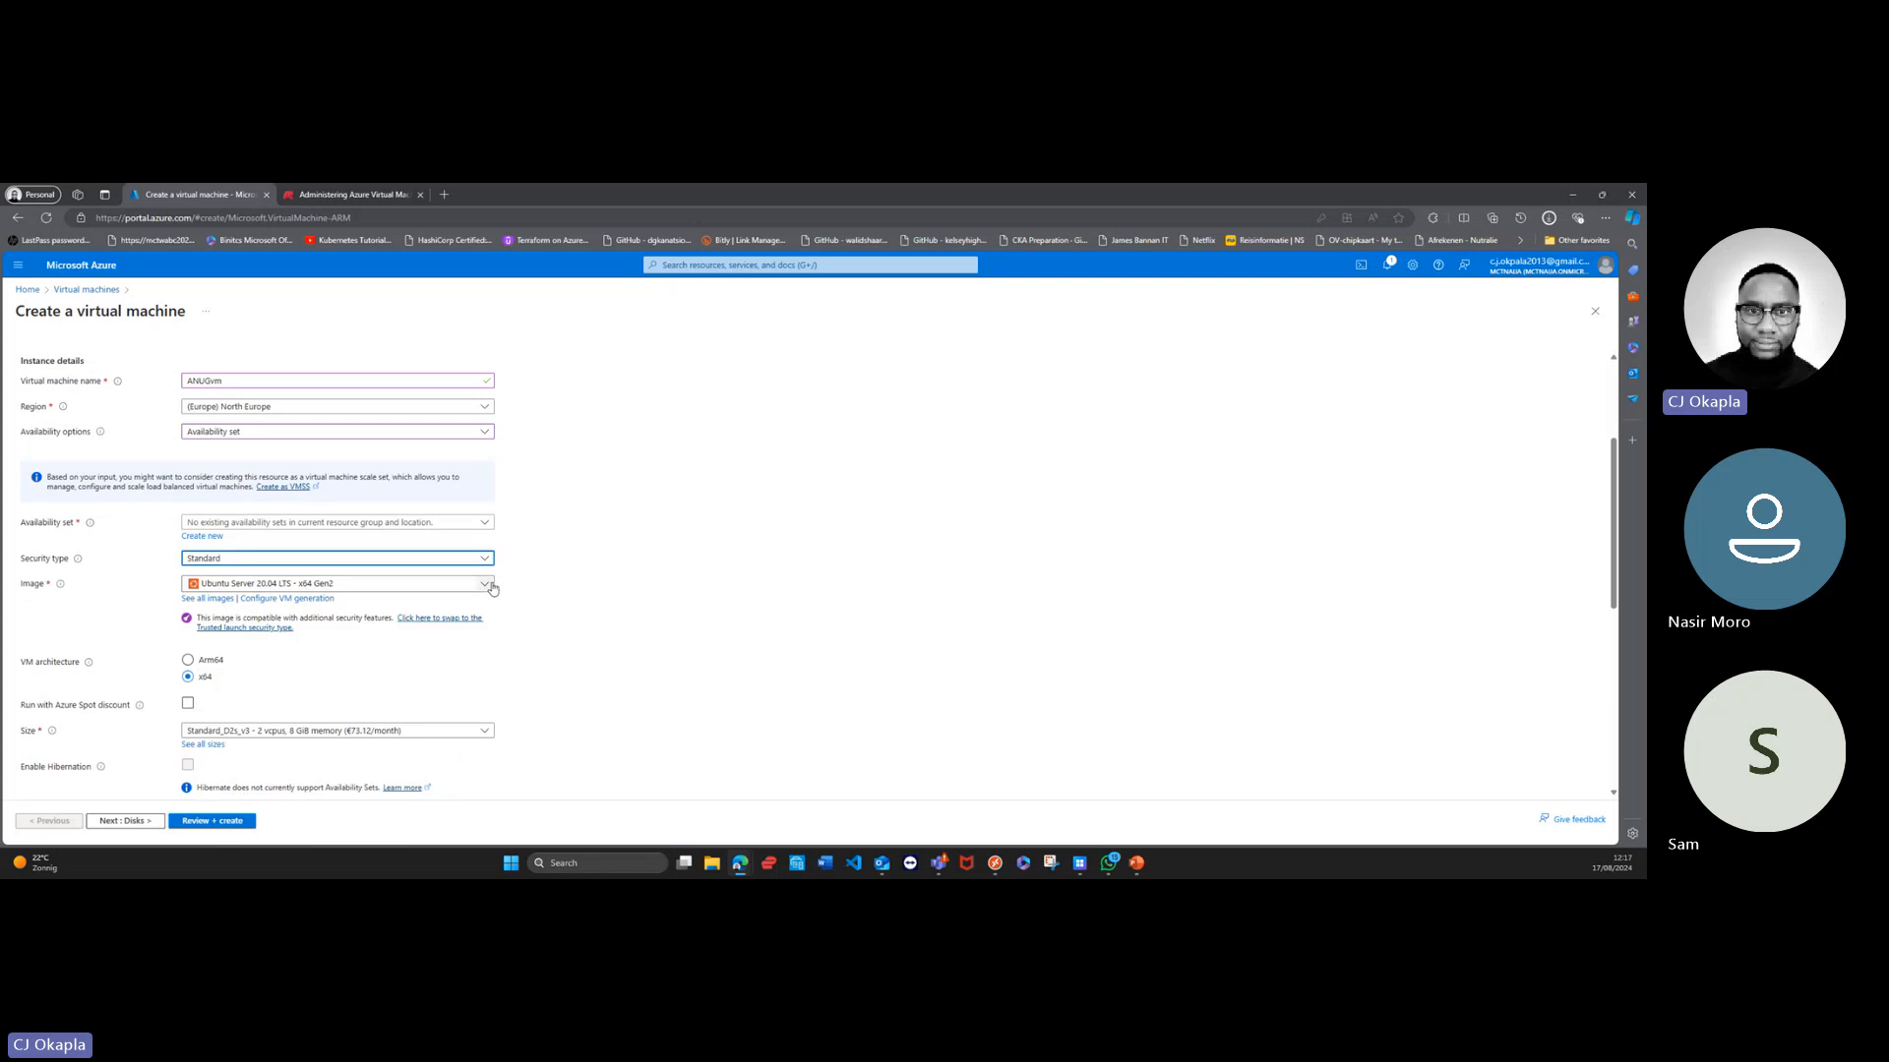
# Step: Create a new availability set named ANUGvmset for the virtual machine, keeping the default fault and update domains
pyautogui.click(208, 537)
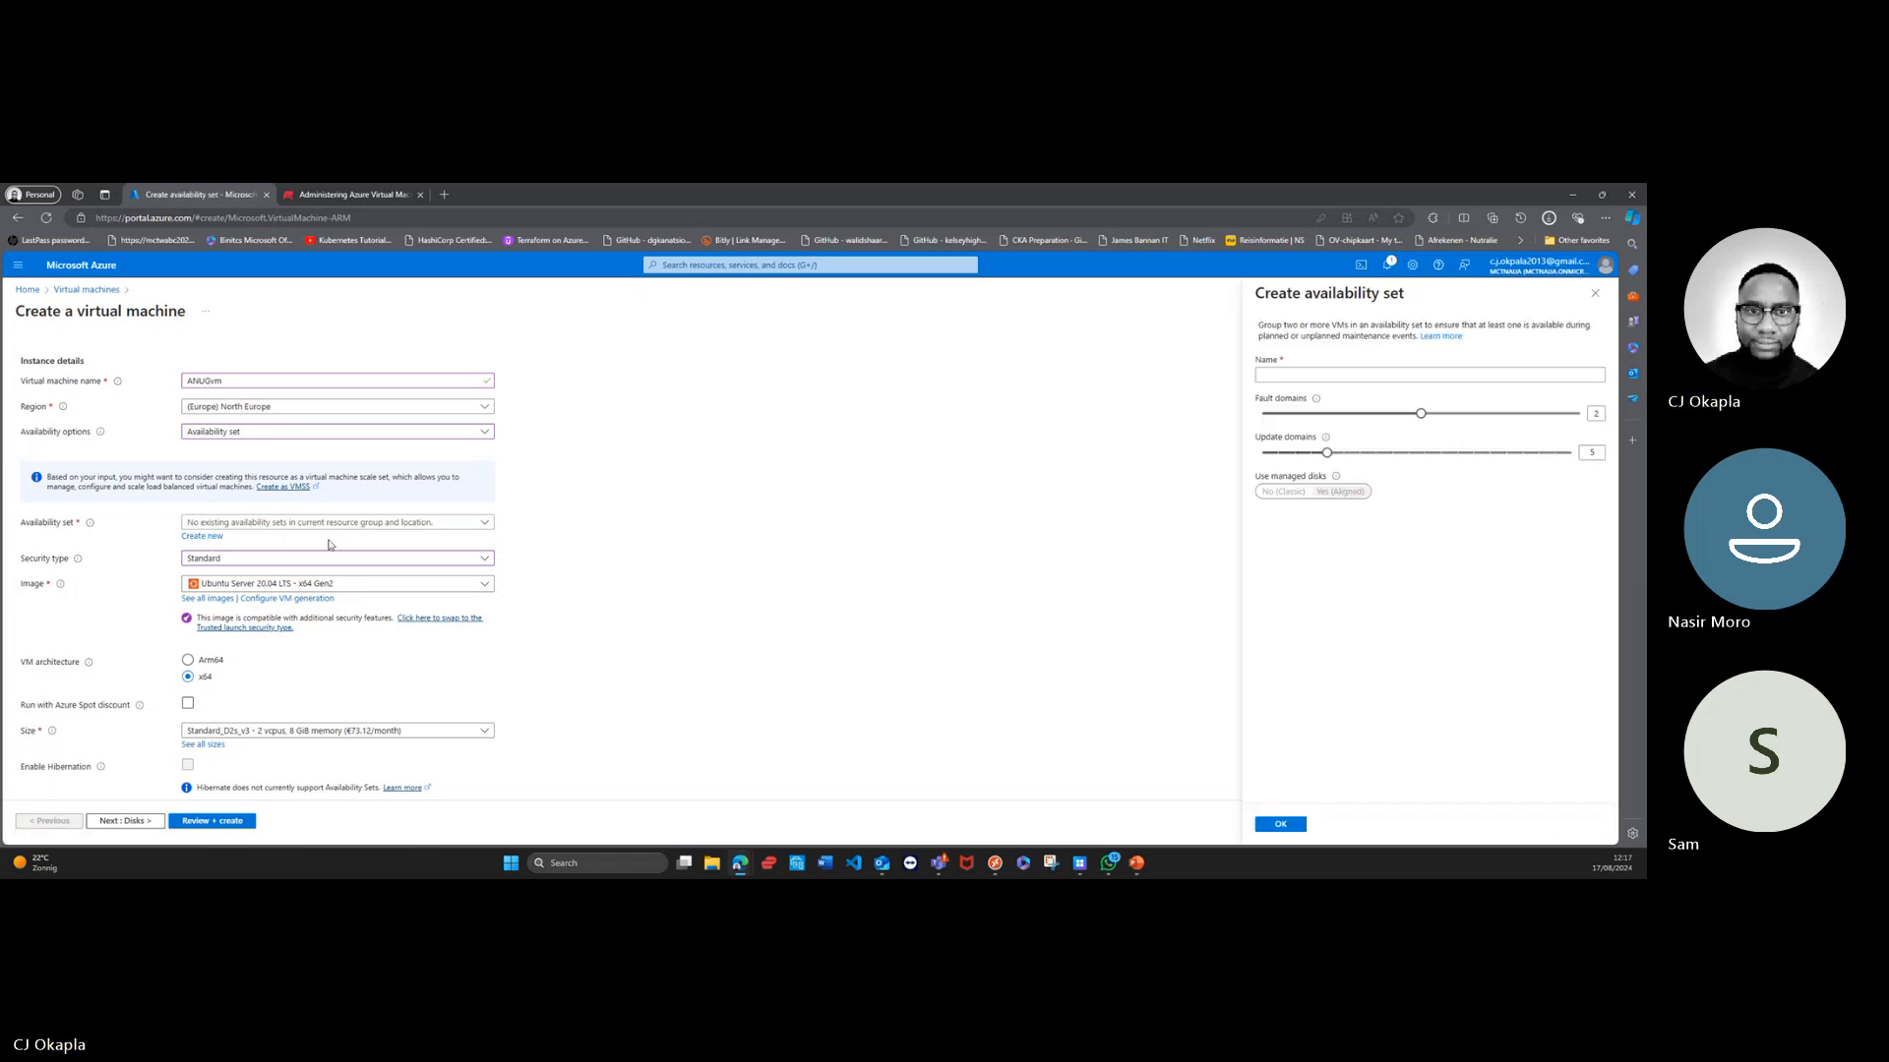
pyautogui.click(1325, 371)
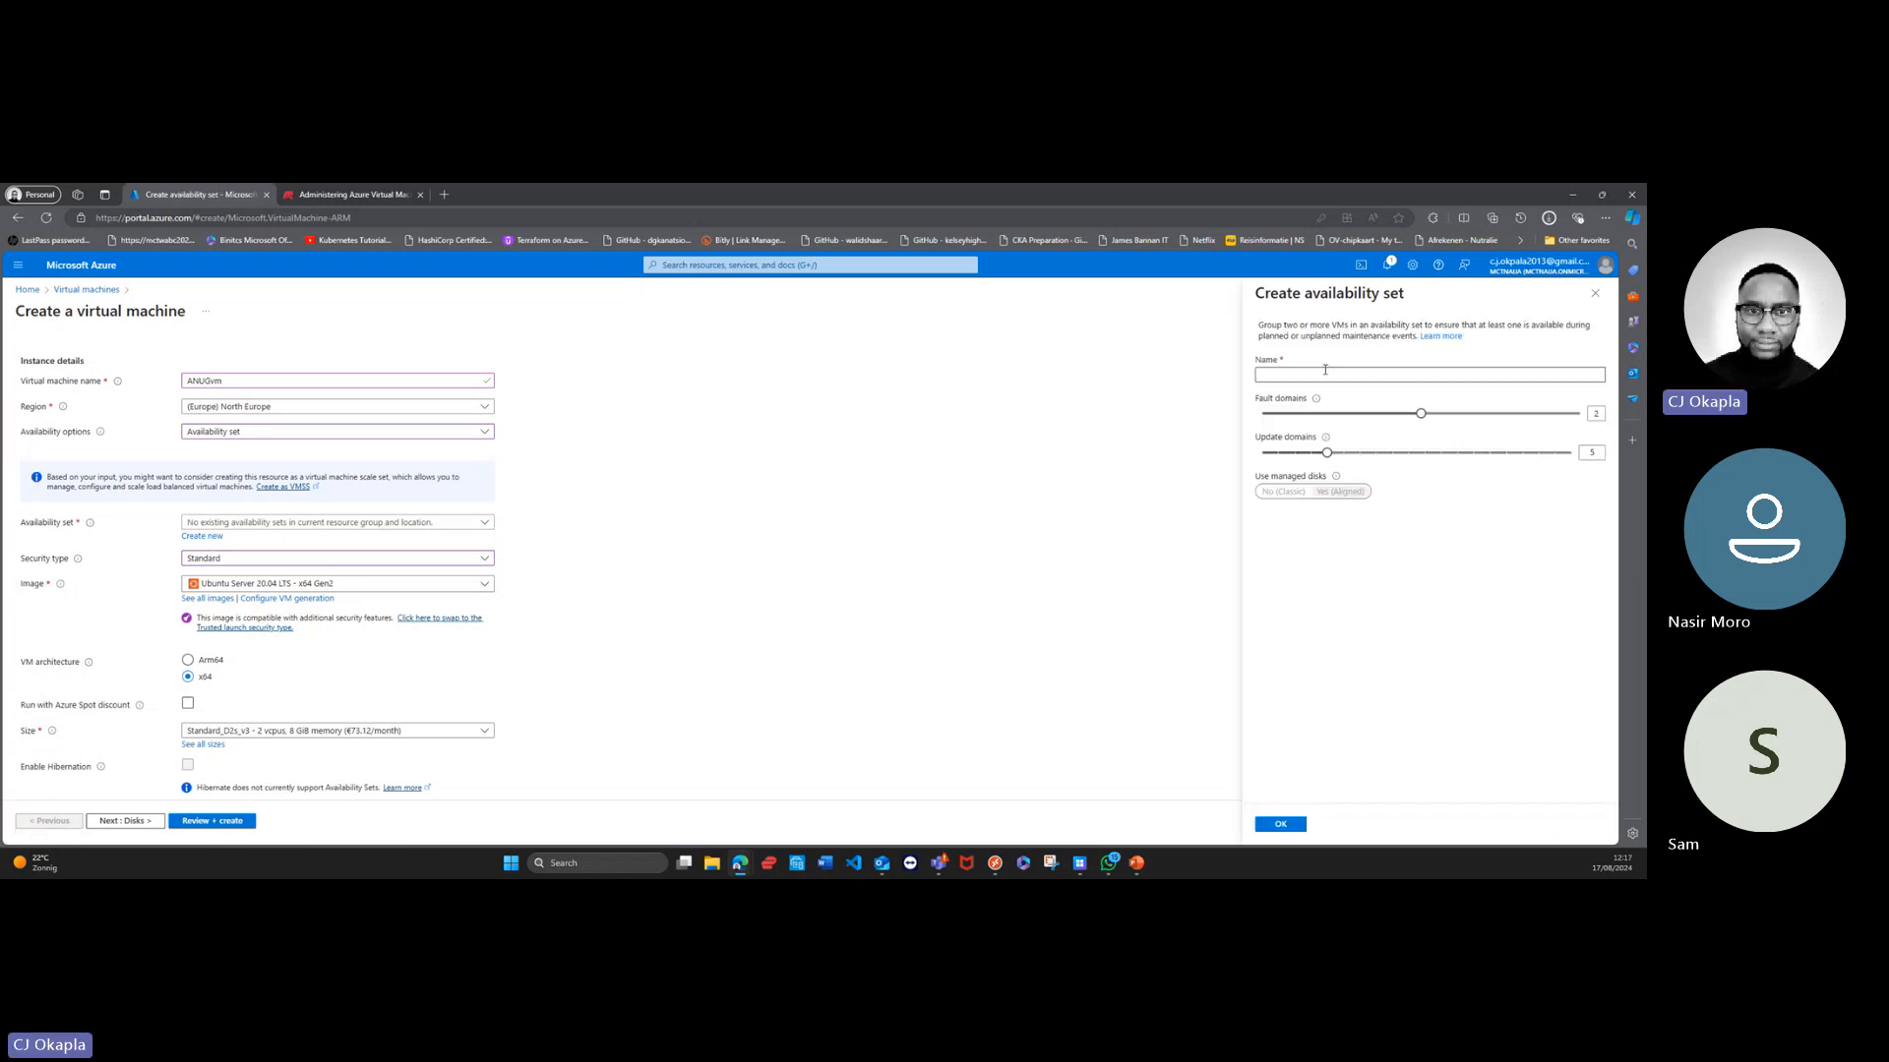
pyautogui.click(1324, 372)
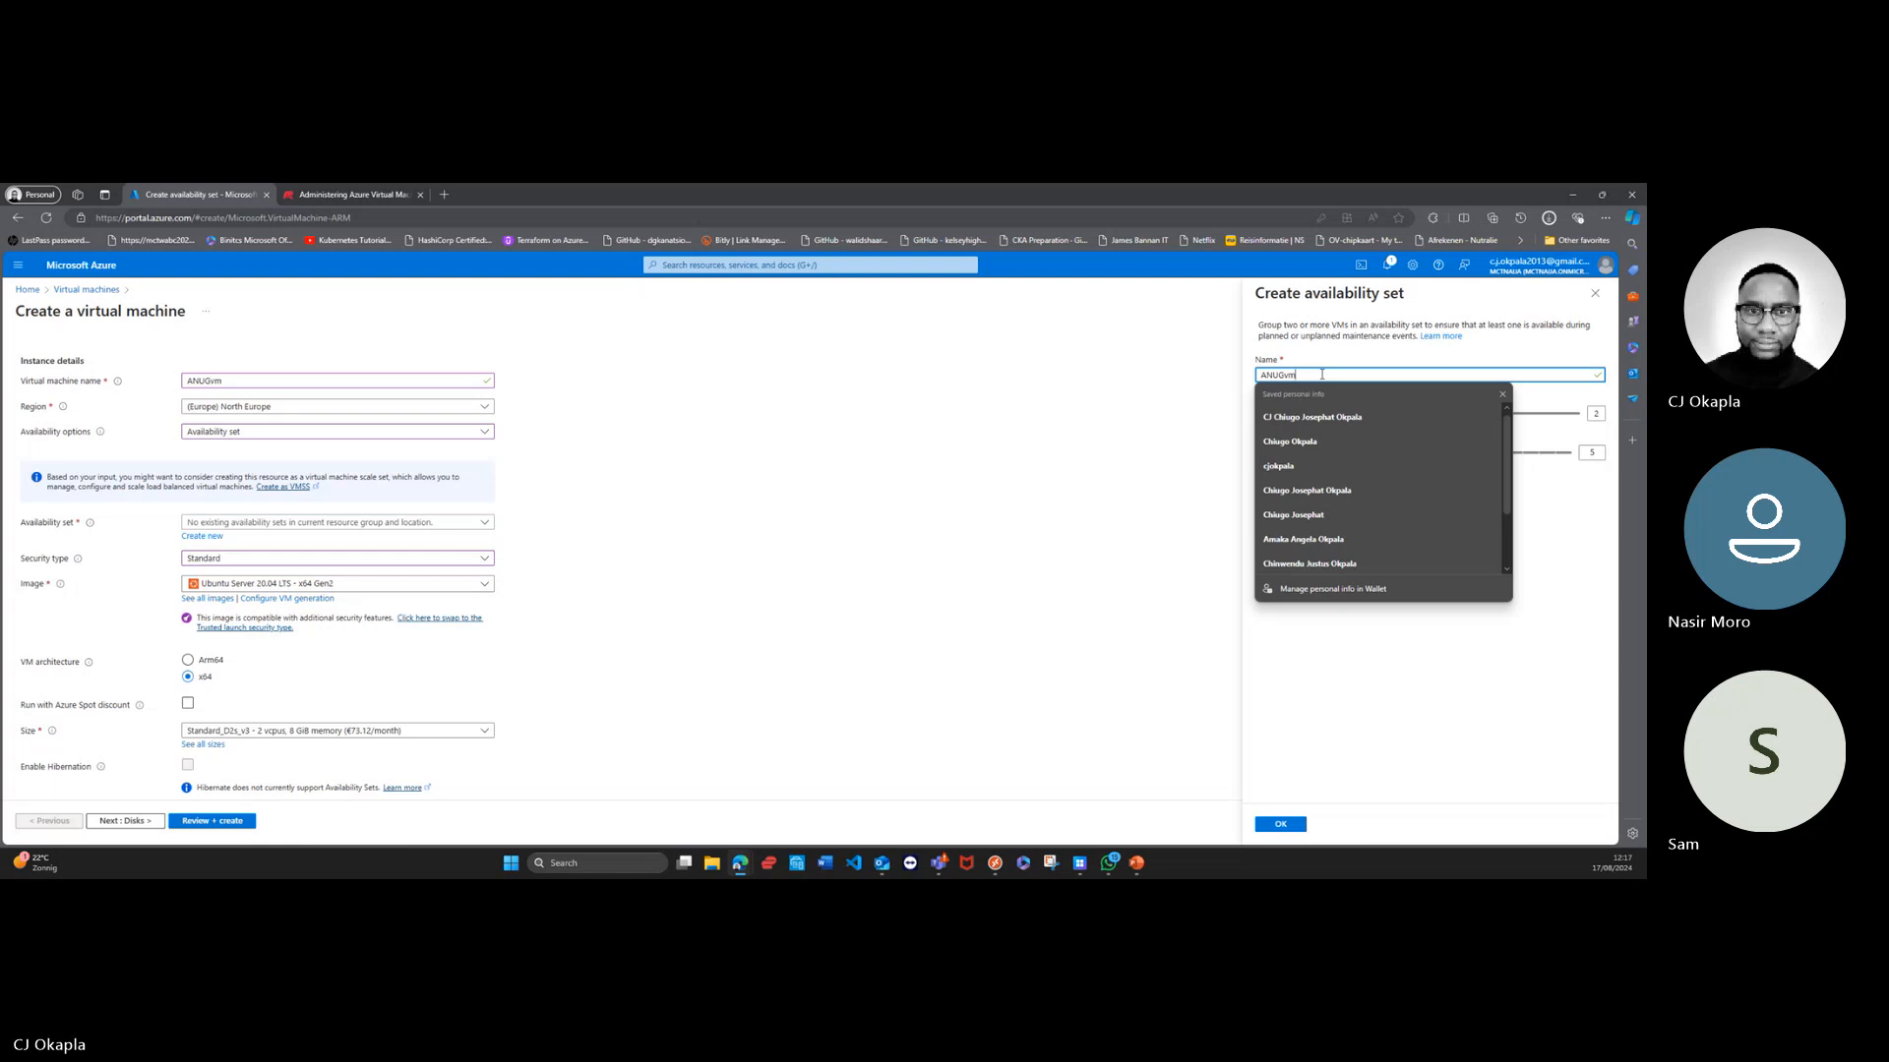
pyautogui.write('set')
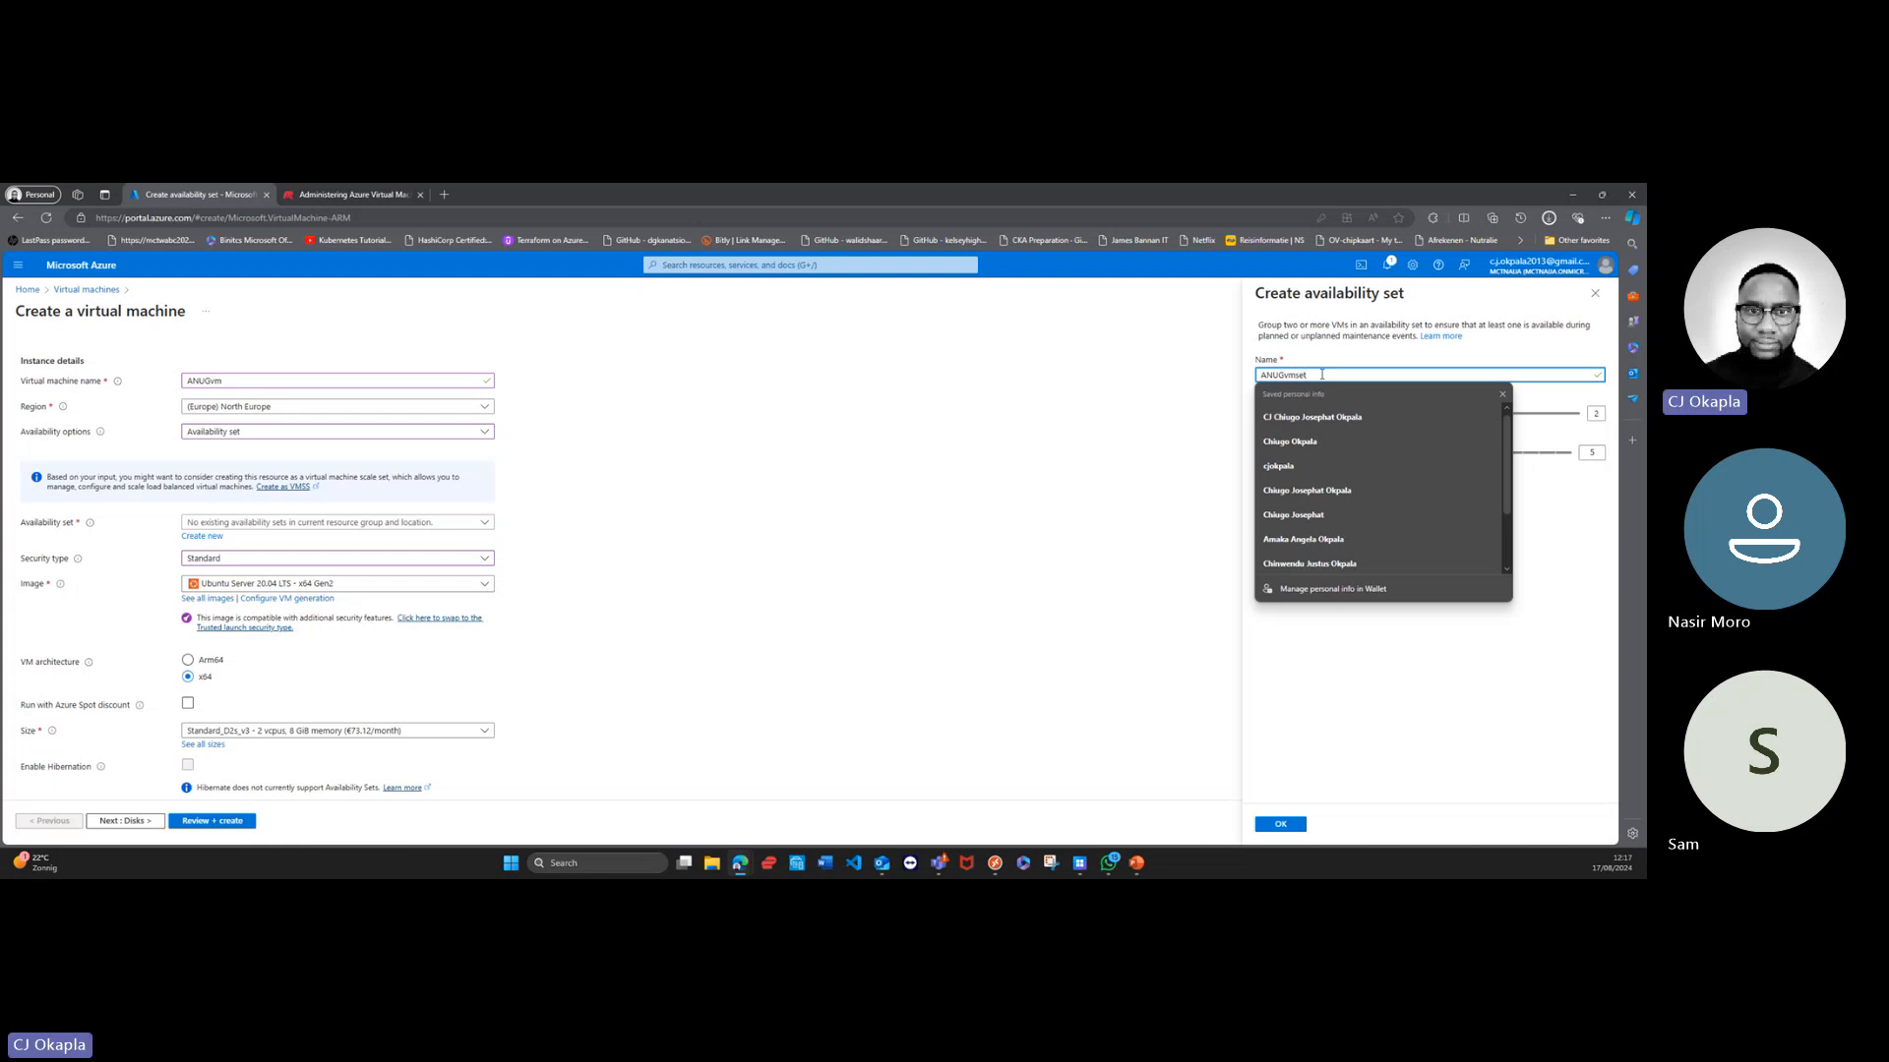
pyautogui.click(1539, 499)
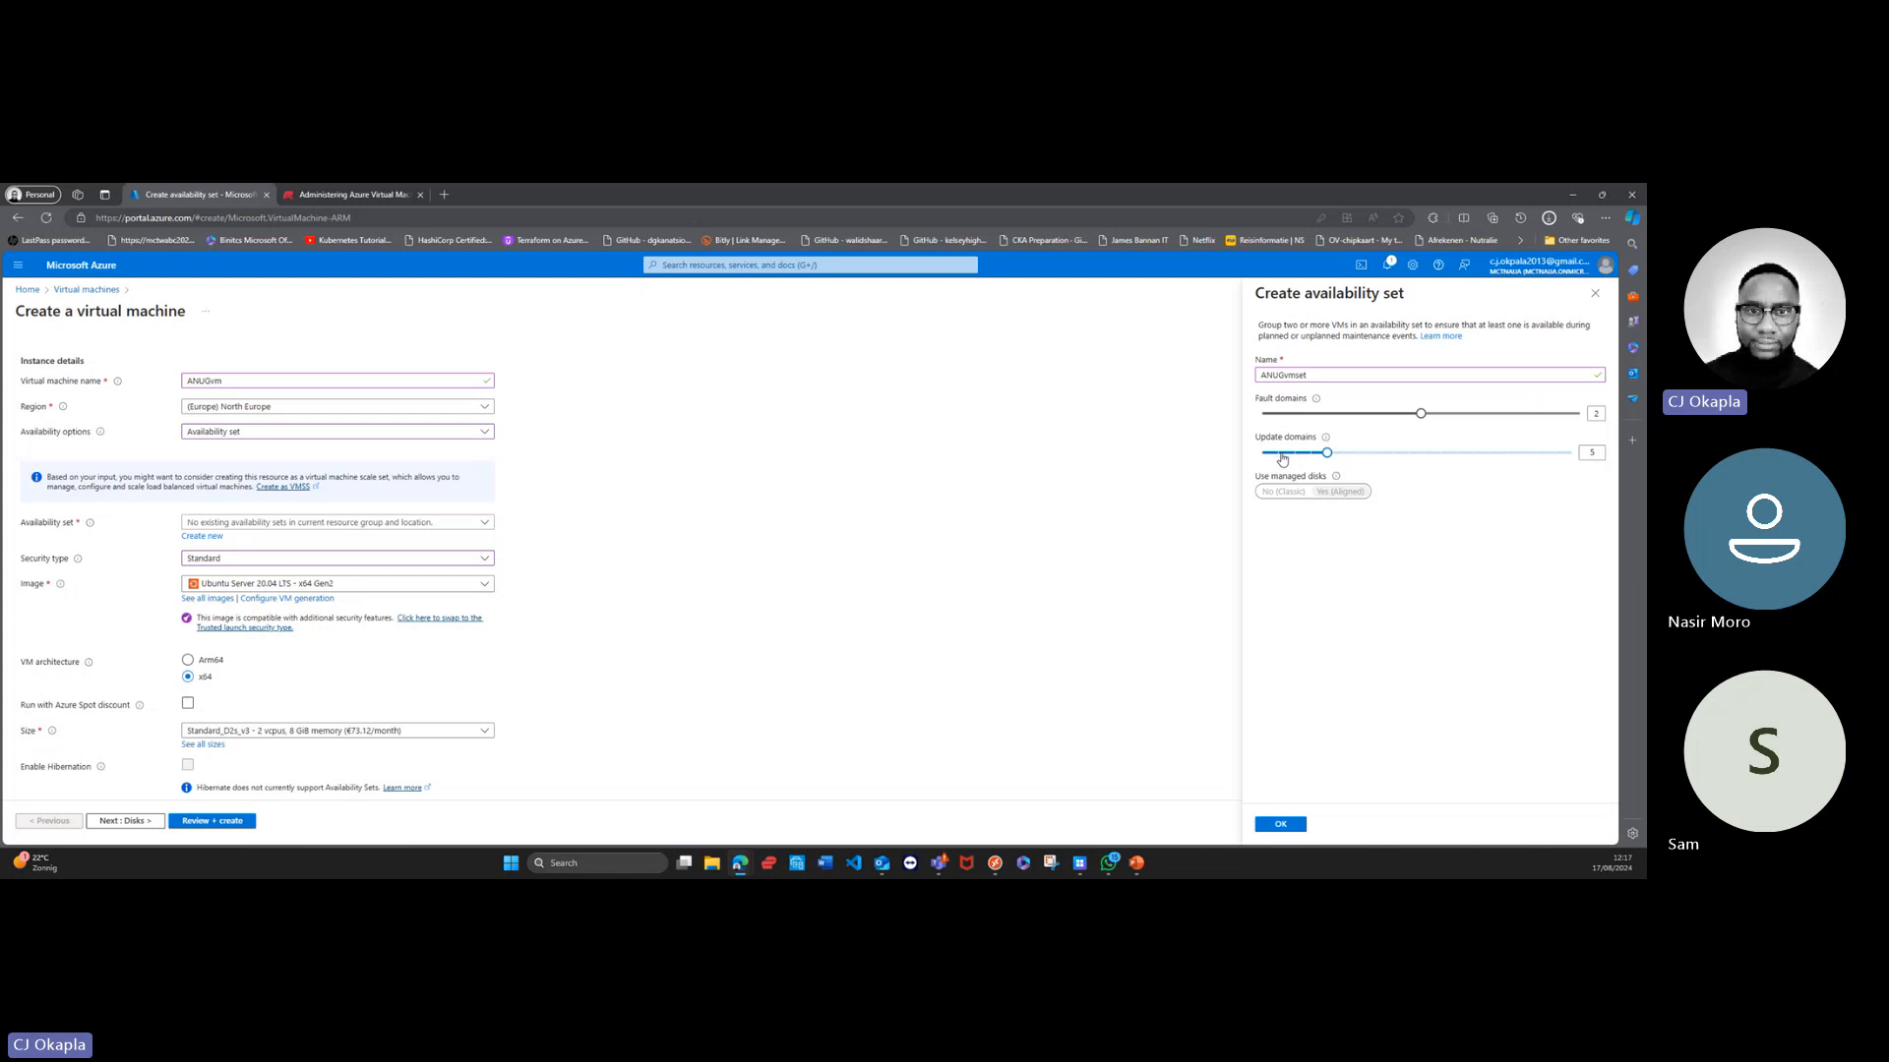
pyautogui.click(1297, 825)
# Step: Choose Windows Server 2022 Datacenter: Azure Edition Hotpatch - x64 Gen2 as the virtual machine image
pyautogui.scroll(-1, 255, 585)
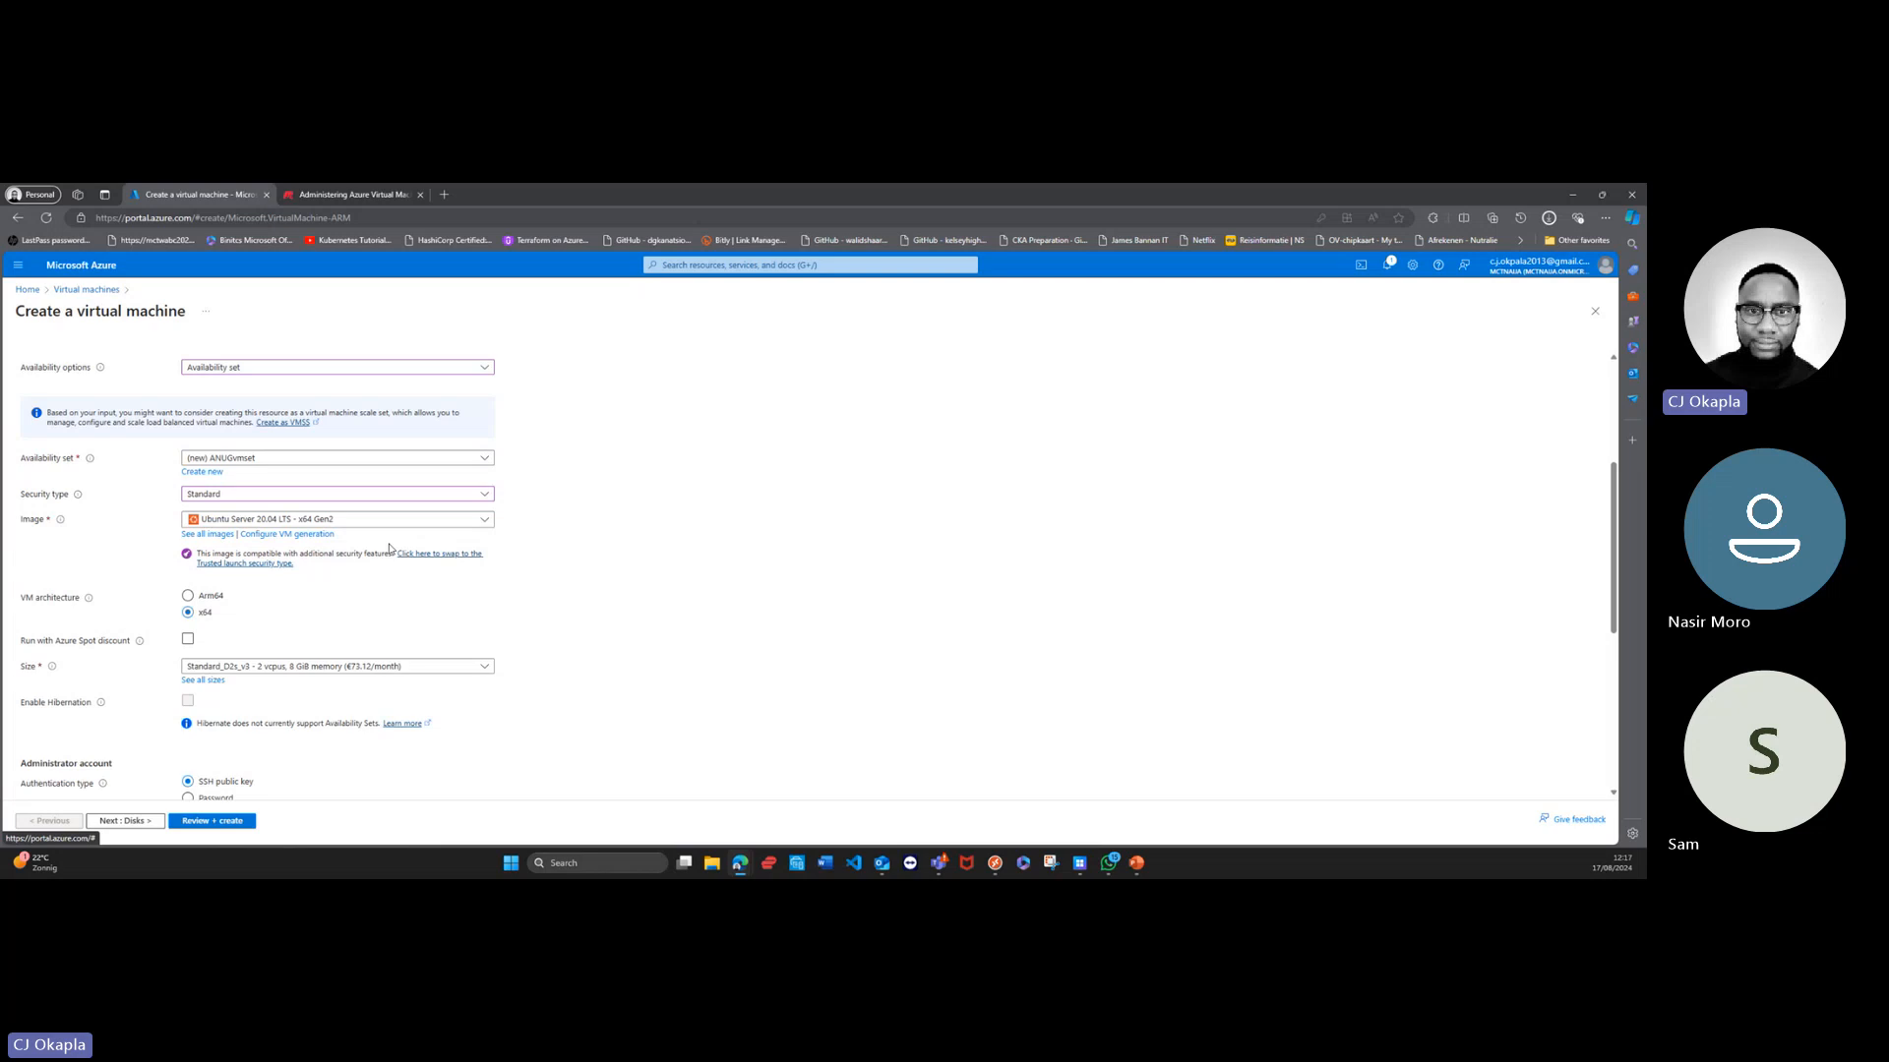
pyautogui.click(484, 522)
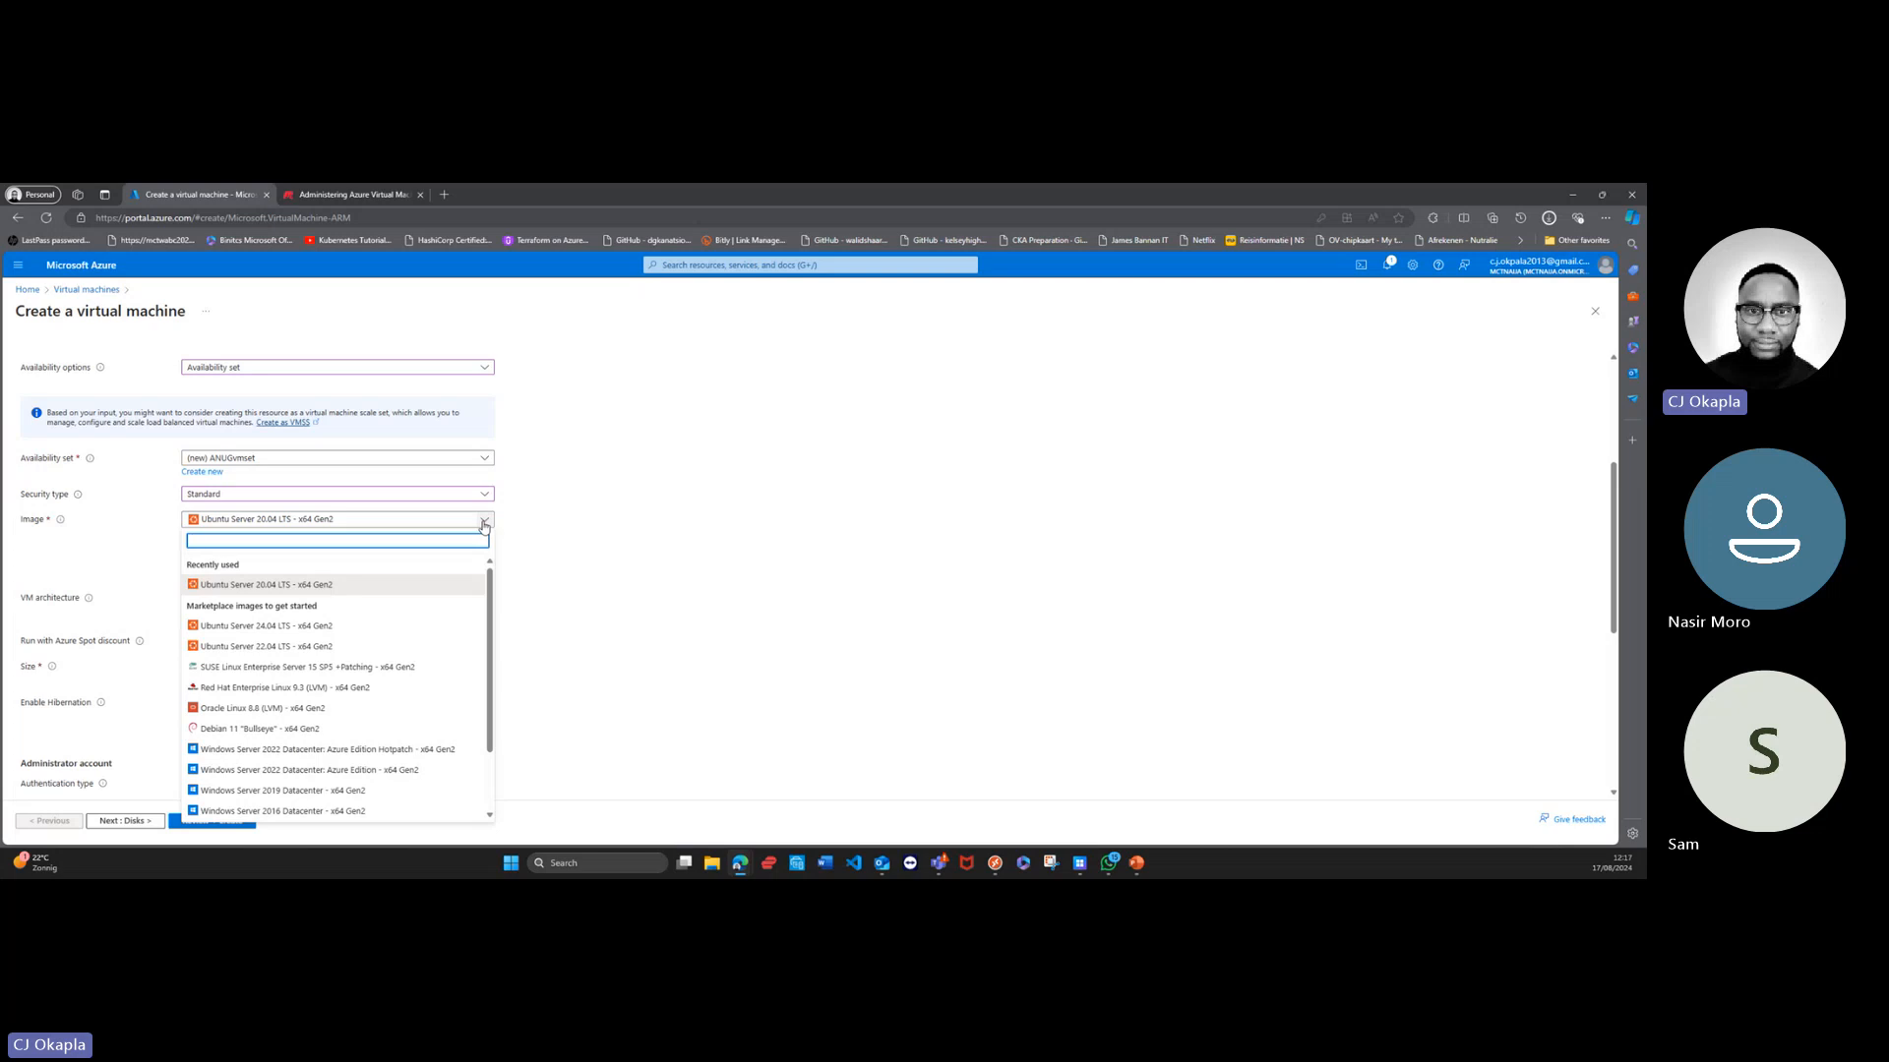
pyautogui.click(374, 751)
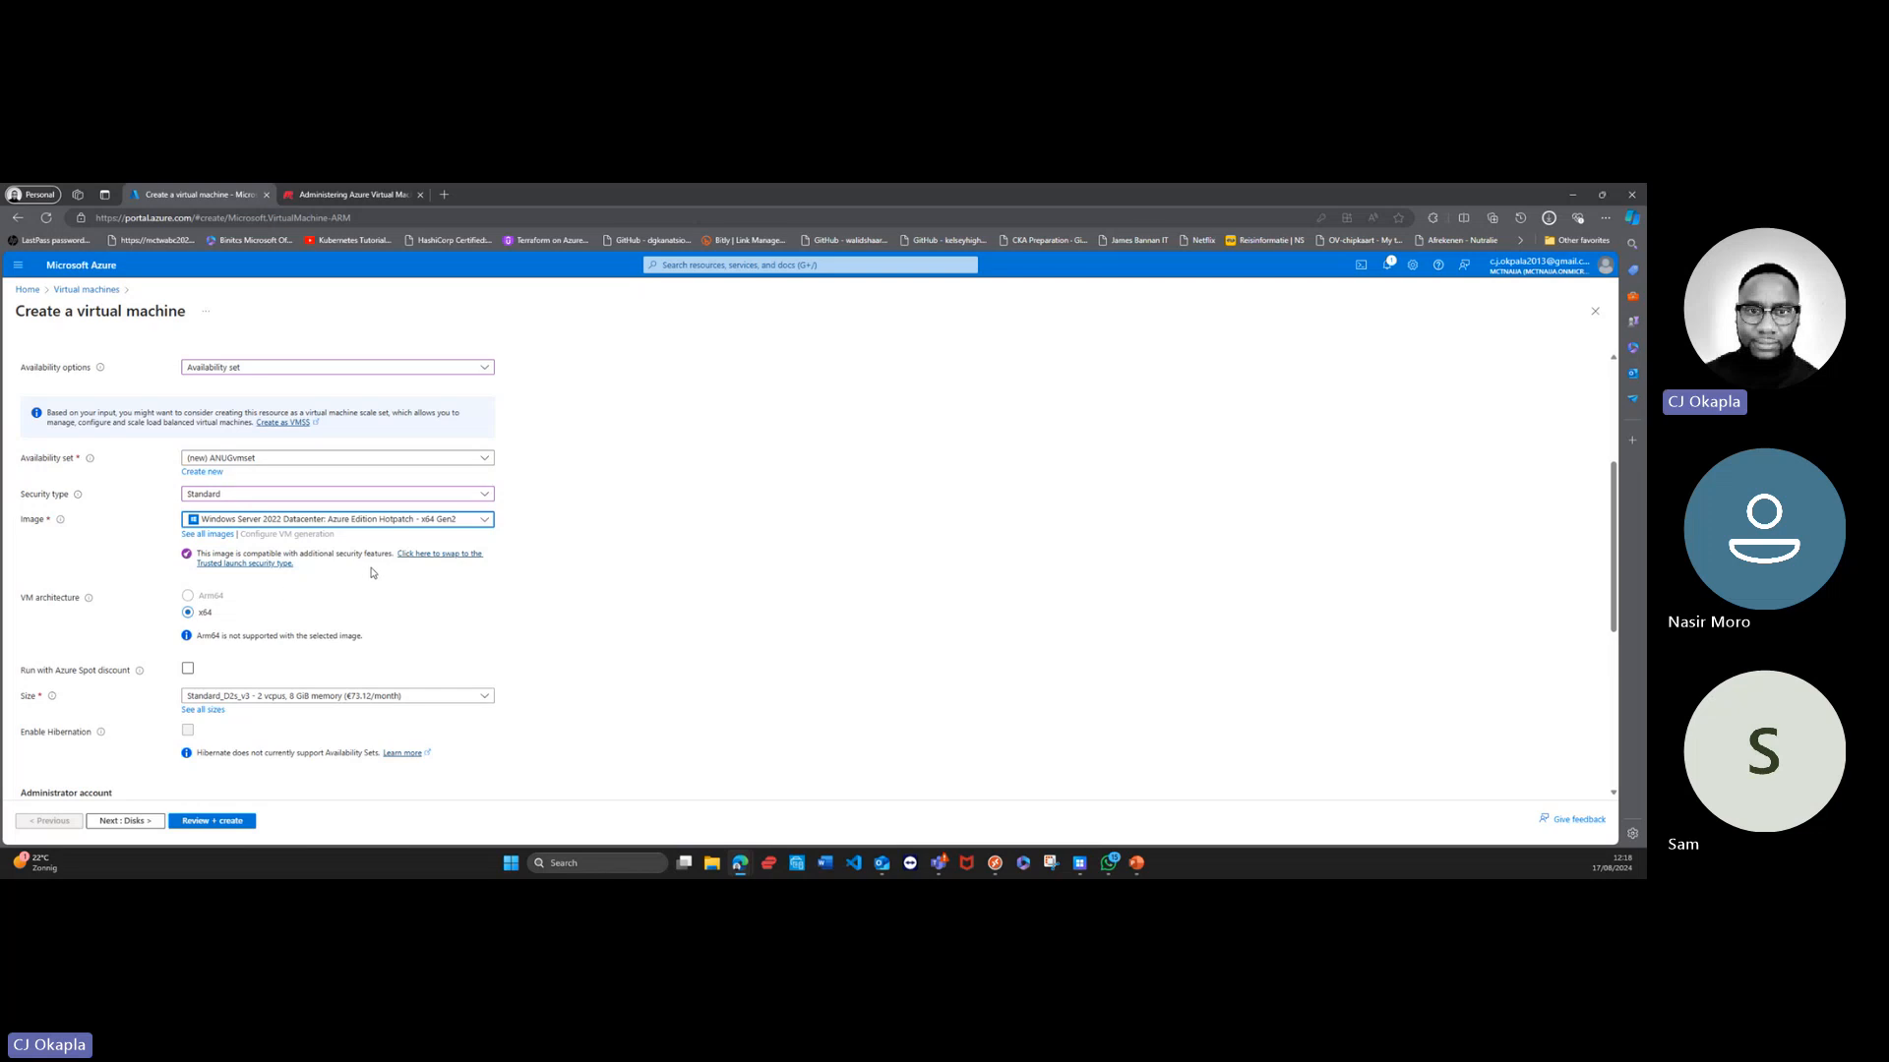
# Step: Review the recently used and recommended virtual machine sizes with their monthly prices
pyautogui.scroll(-3, 272, 609)
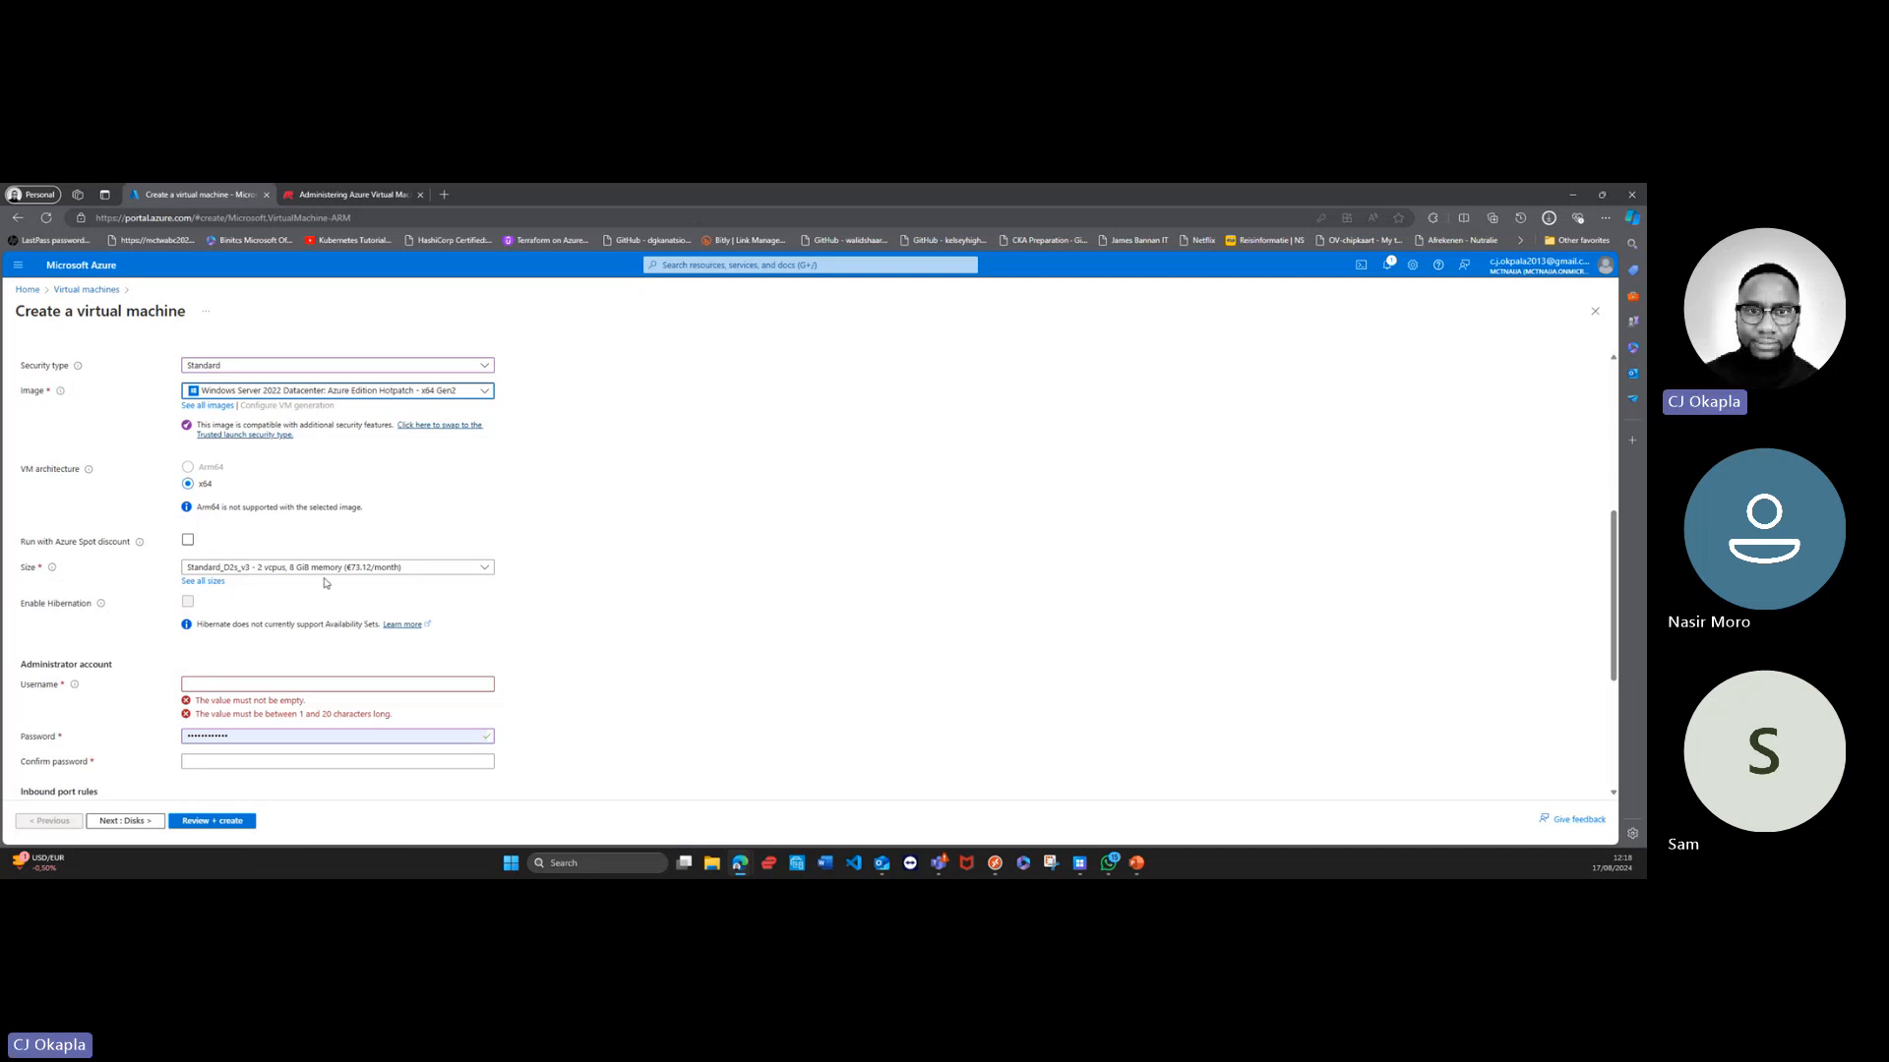
pyautogui.click(484, 571)
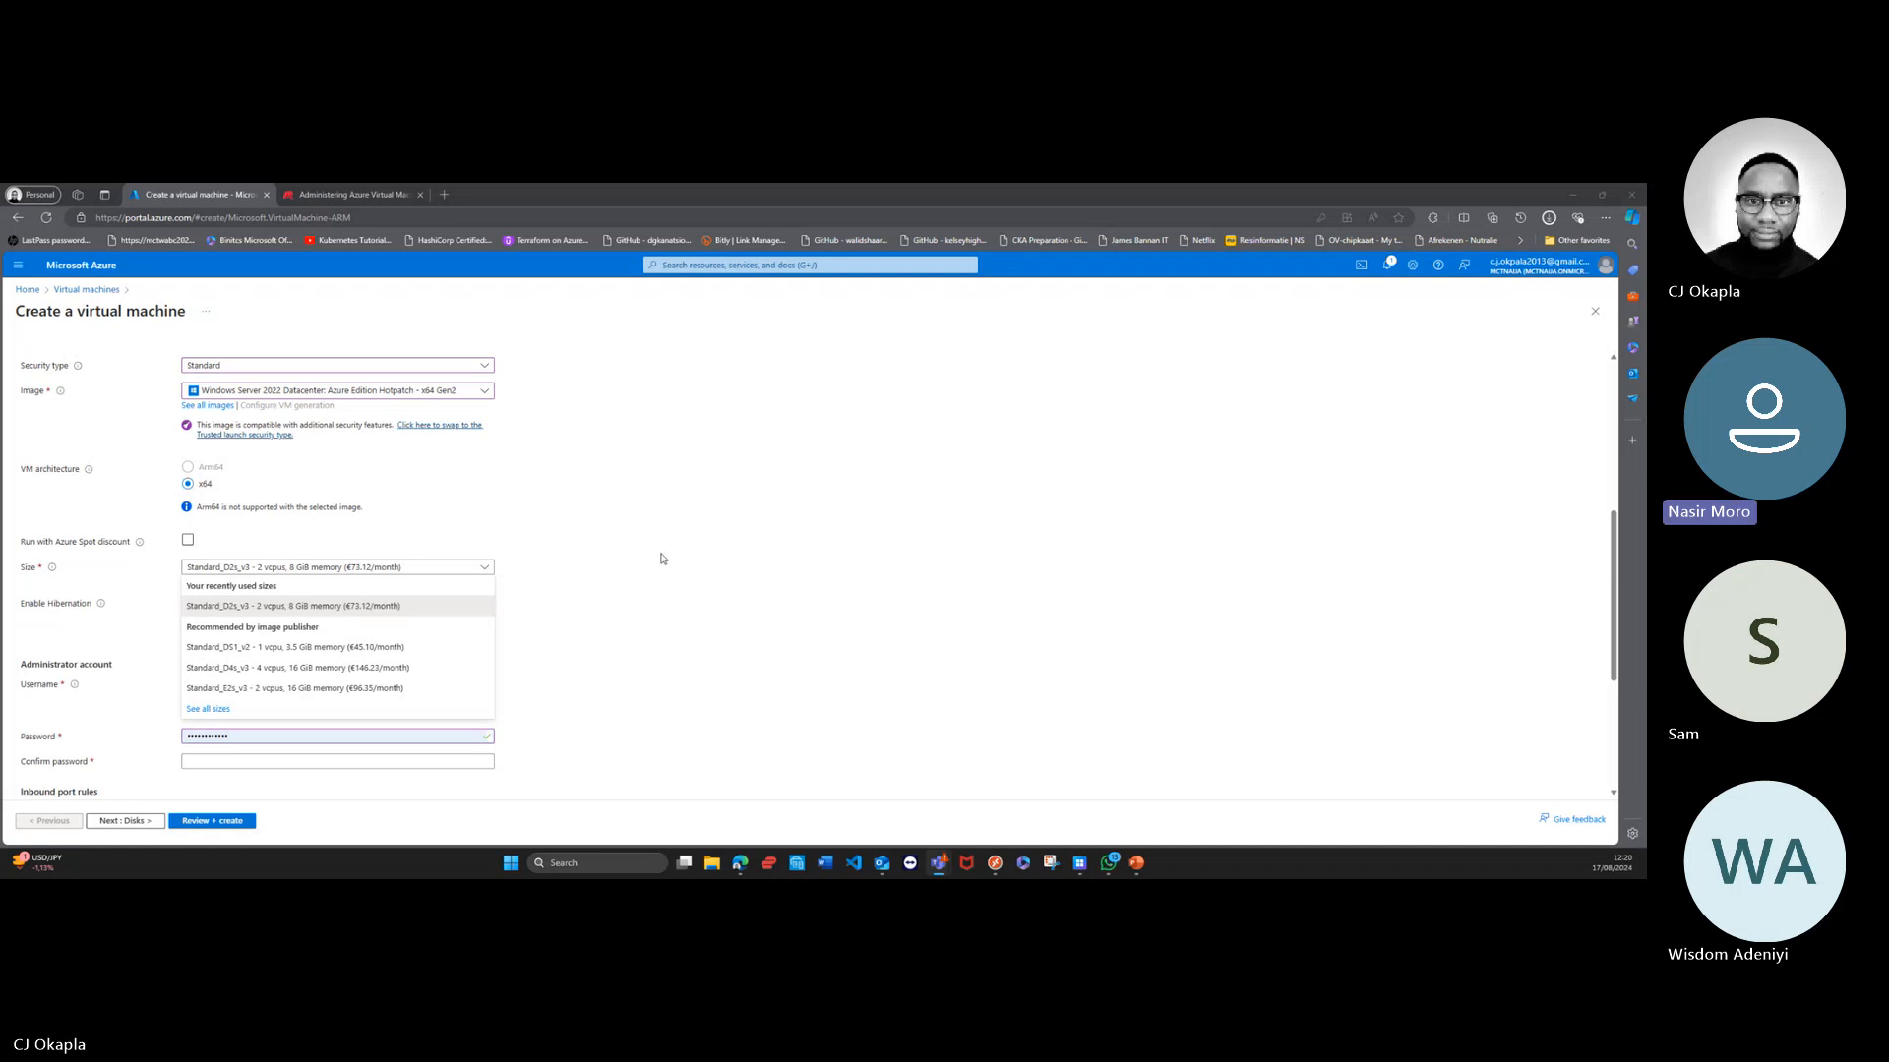
pyautogui.click(410, 588)
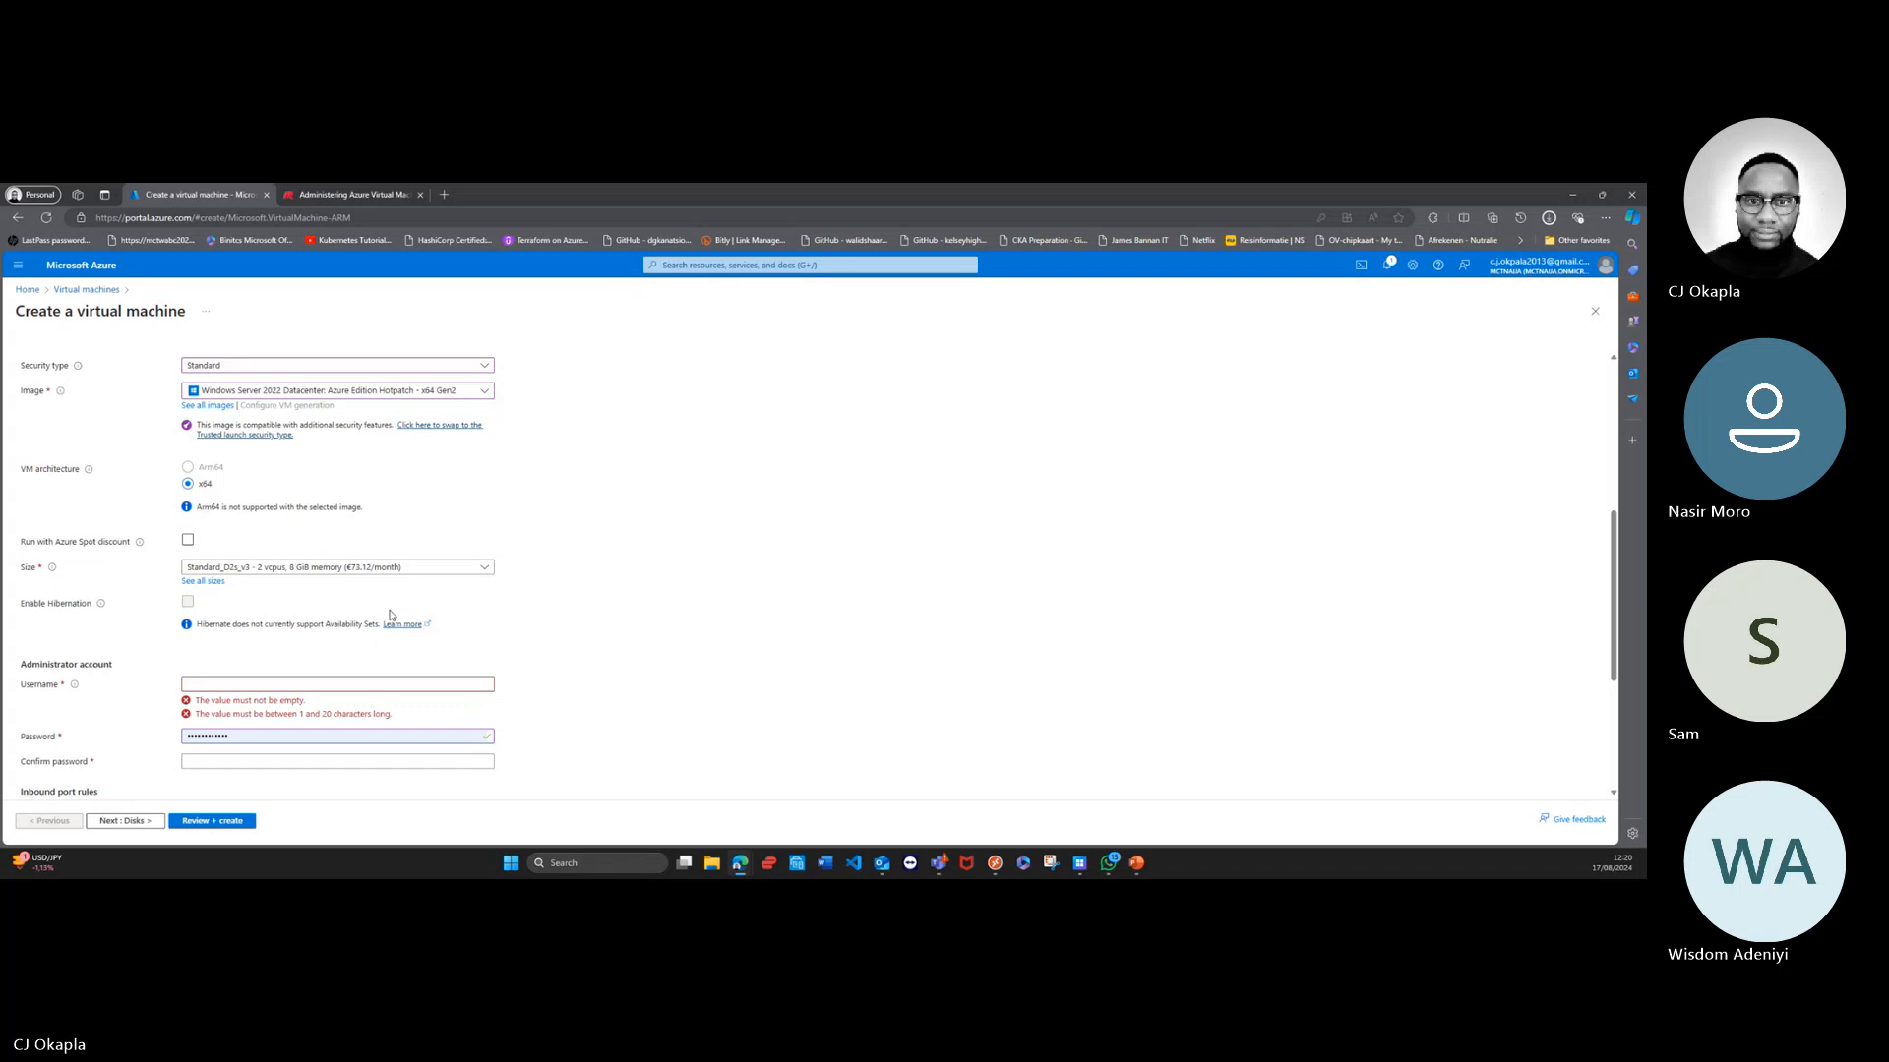
# Step: Enable the Azure Spot discount with the Delete eviction policy and review the hourly prices of the available sizes
pyautogui.click(188, 541)
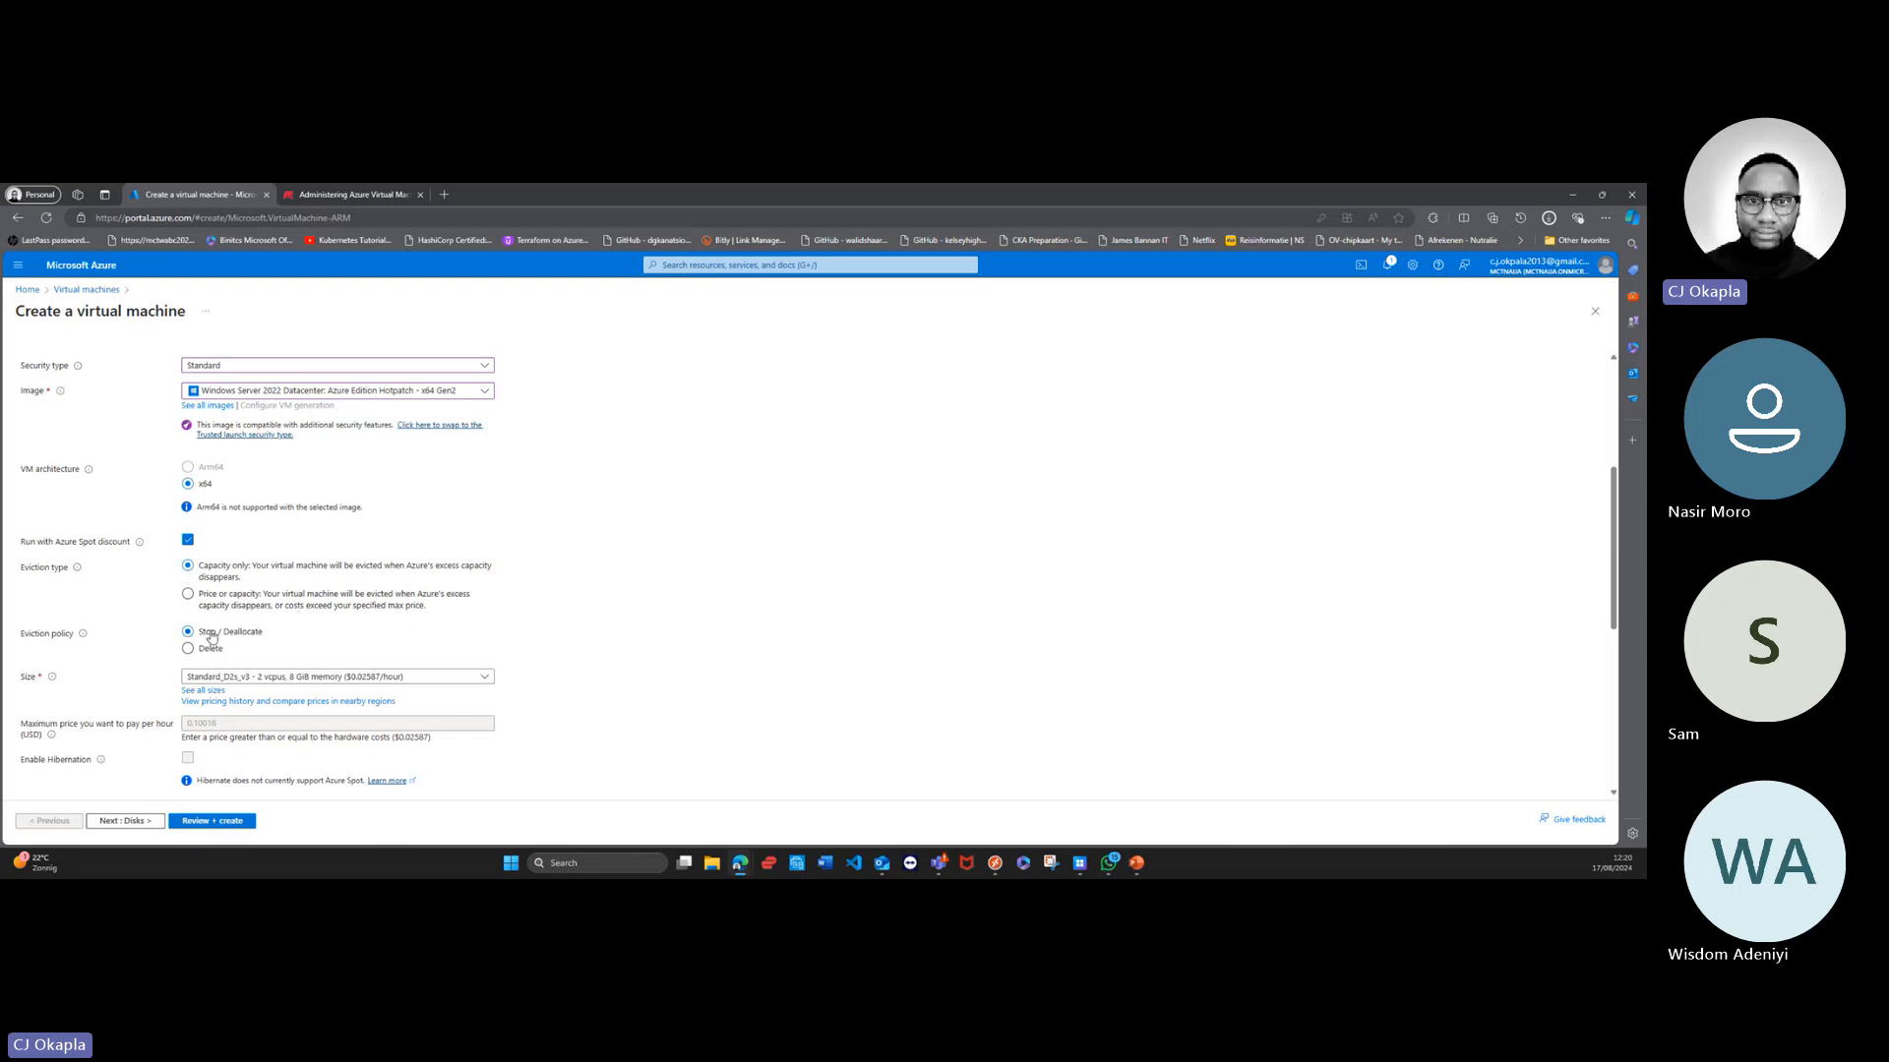
pyautogui.scroll(-1, 211, 638)
pyautogui.scroll(-1, 72, 583)
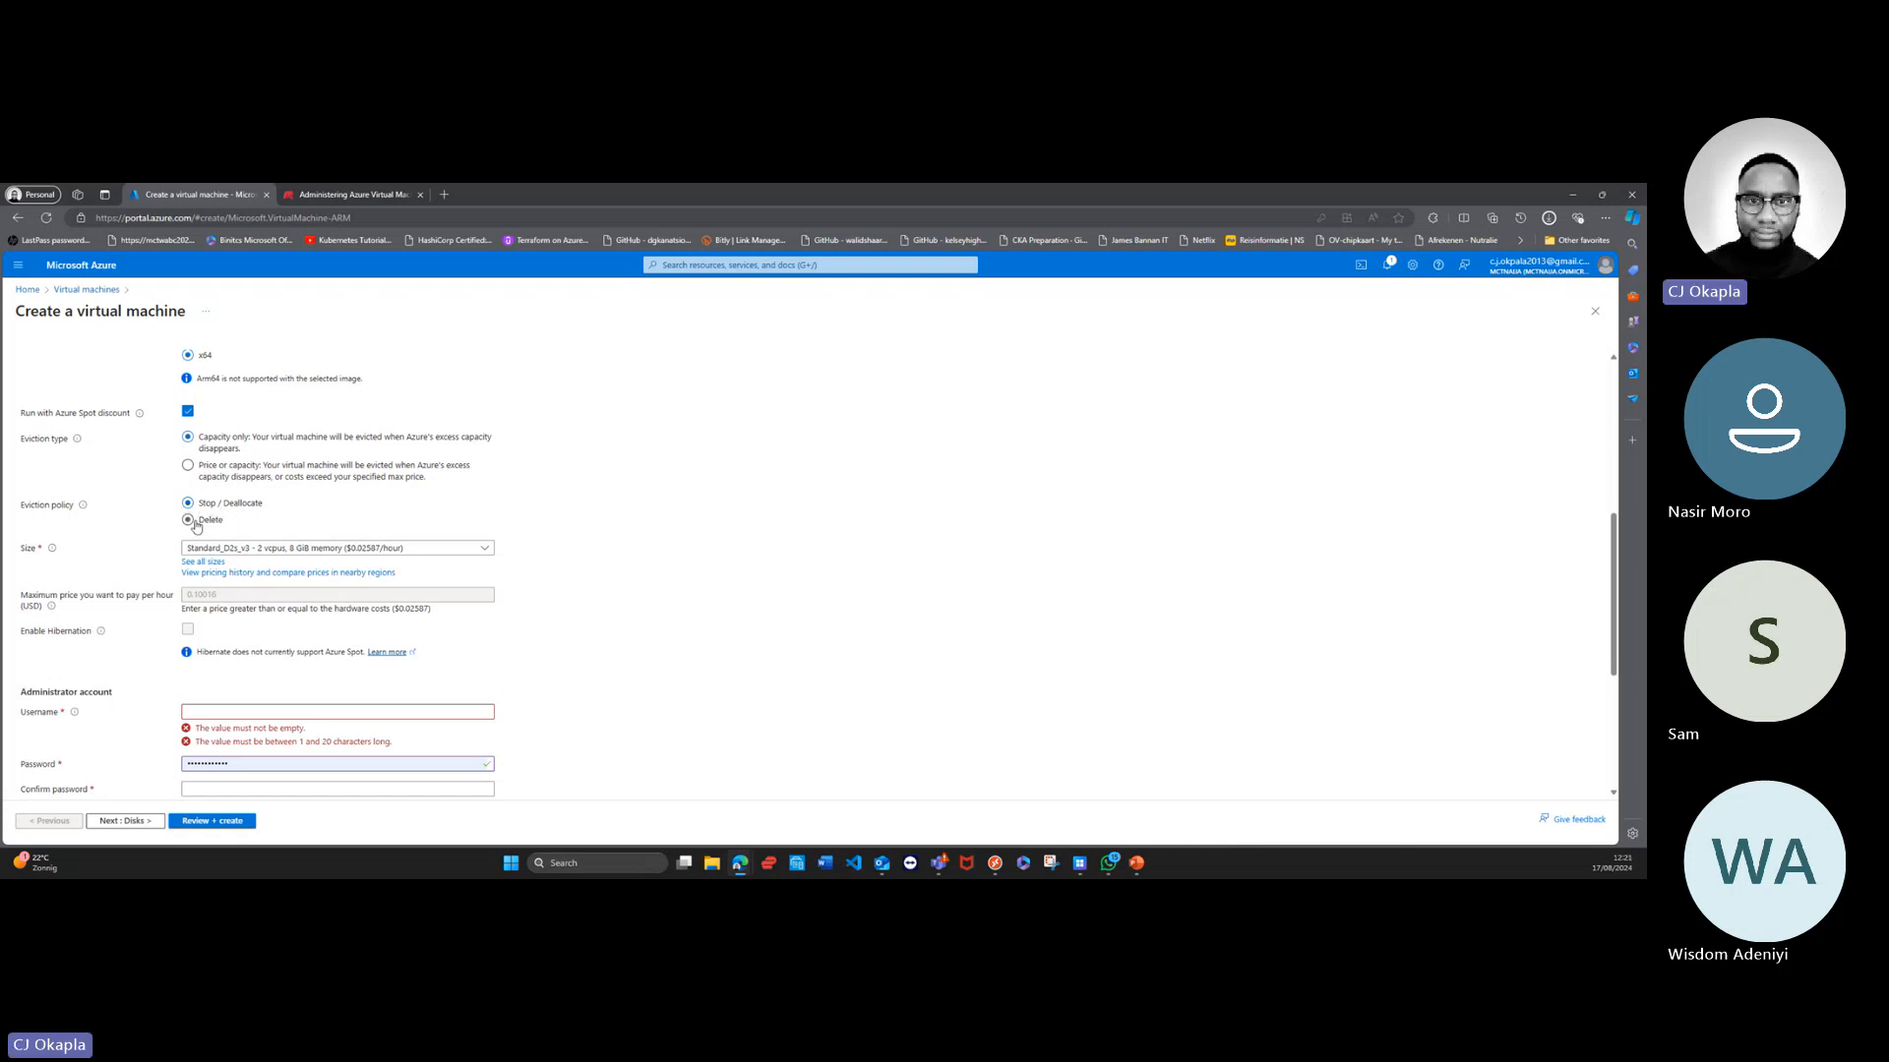
pyautogui.click(189, 522)
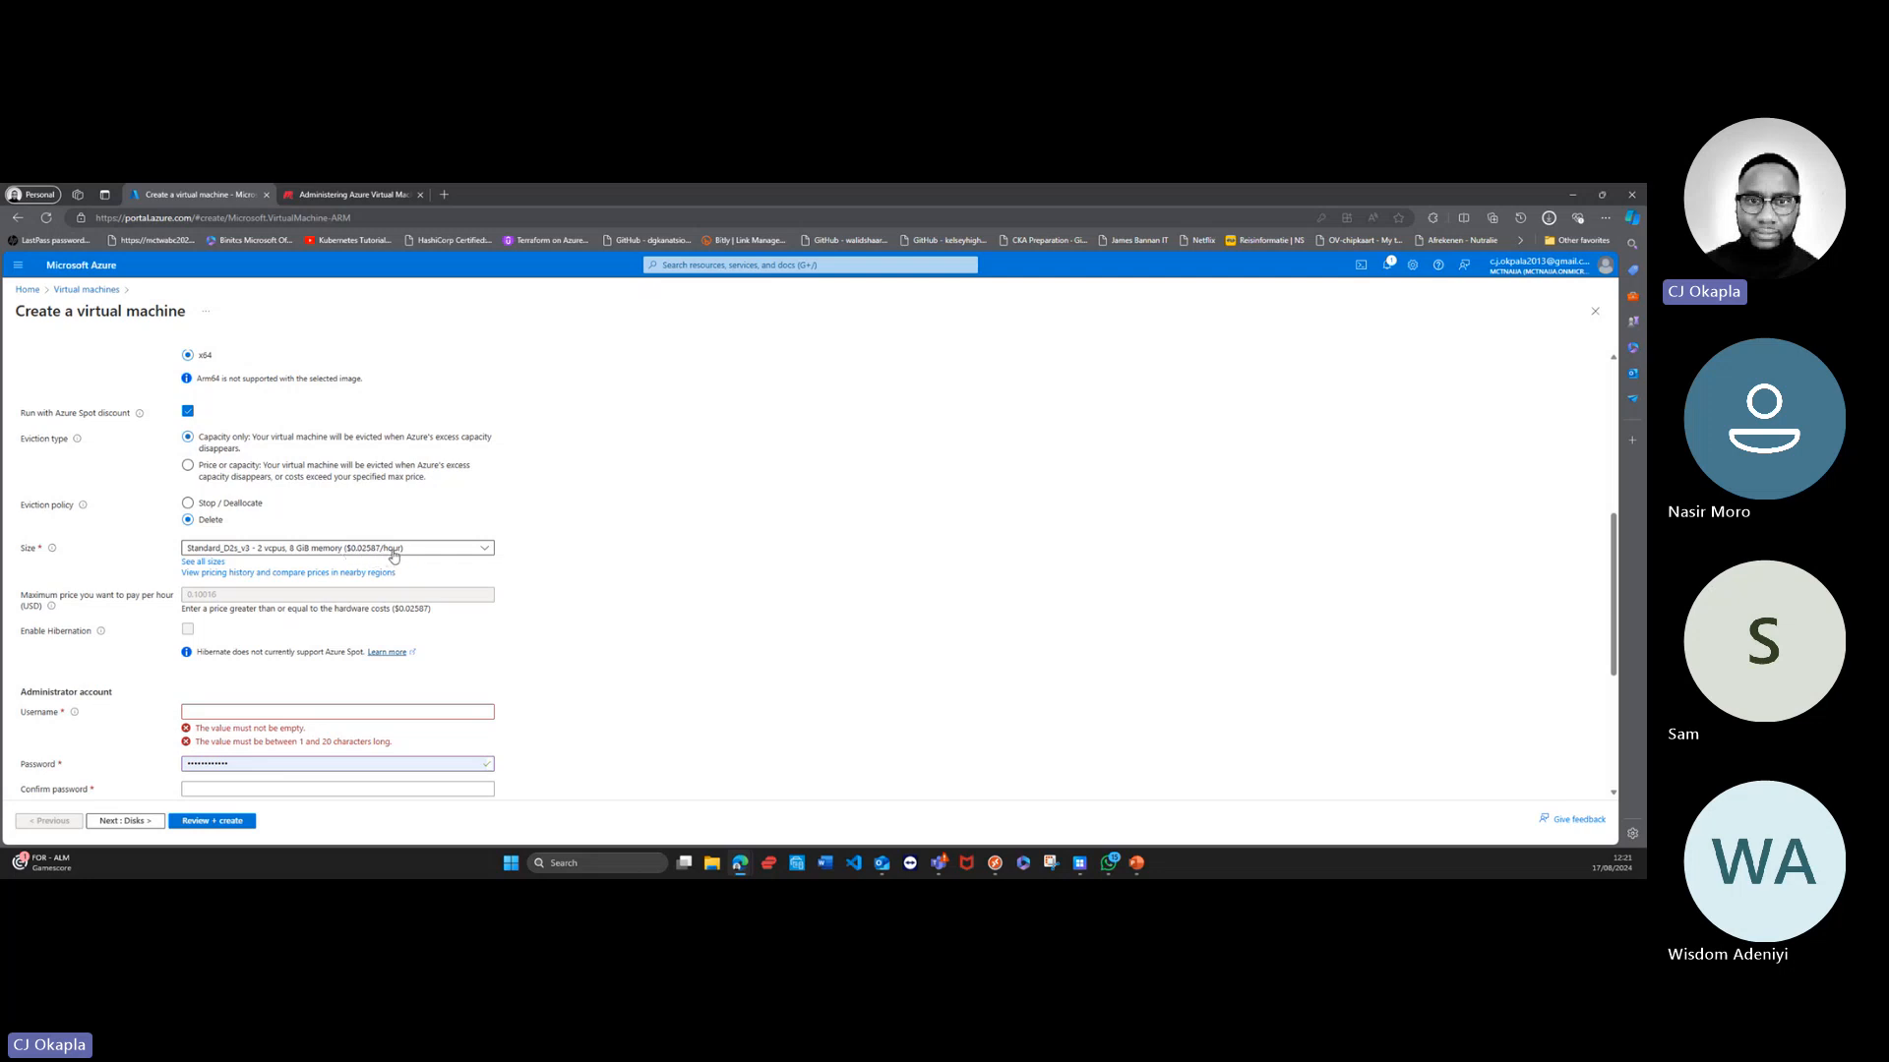
pyautogui.click(466, 554)
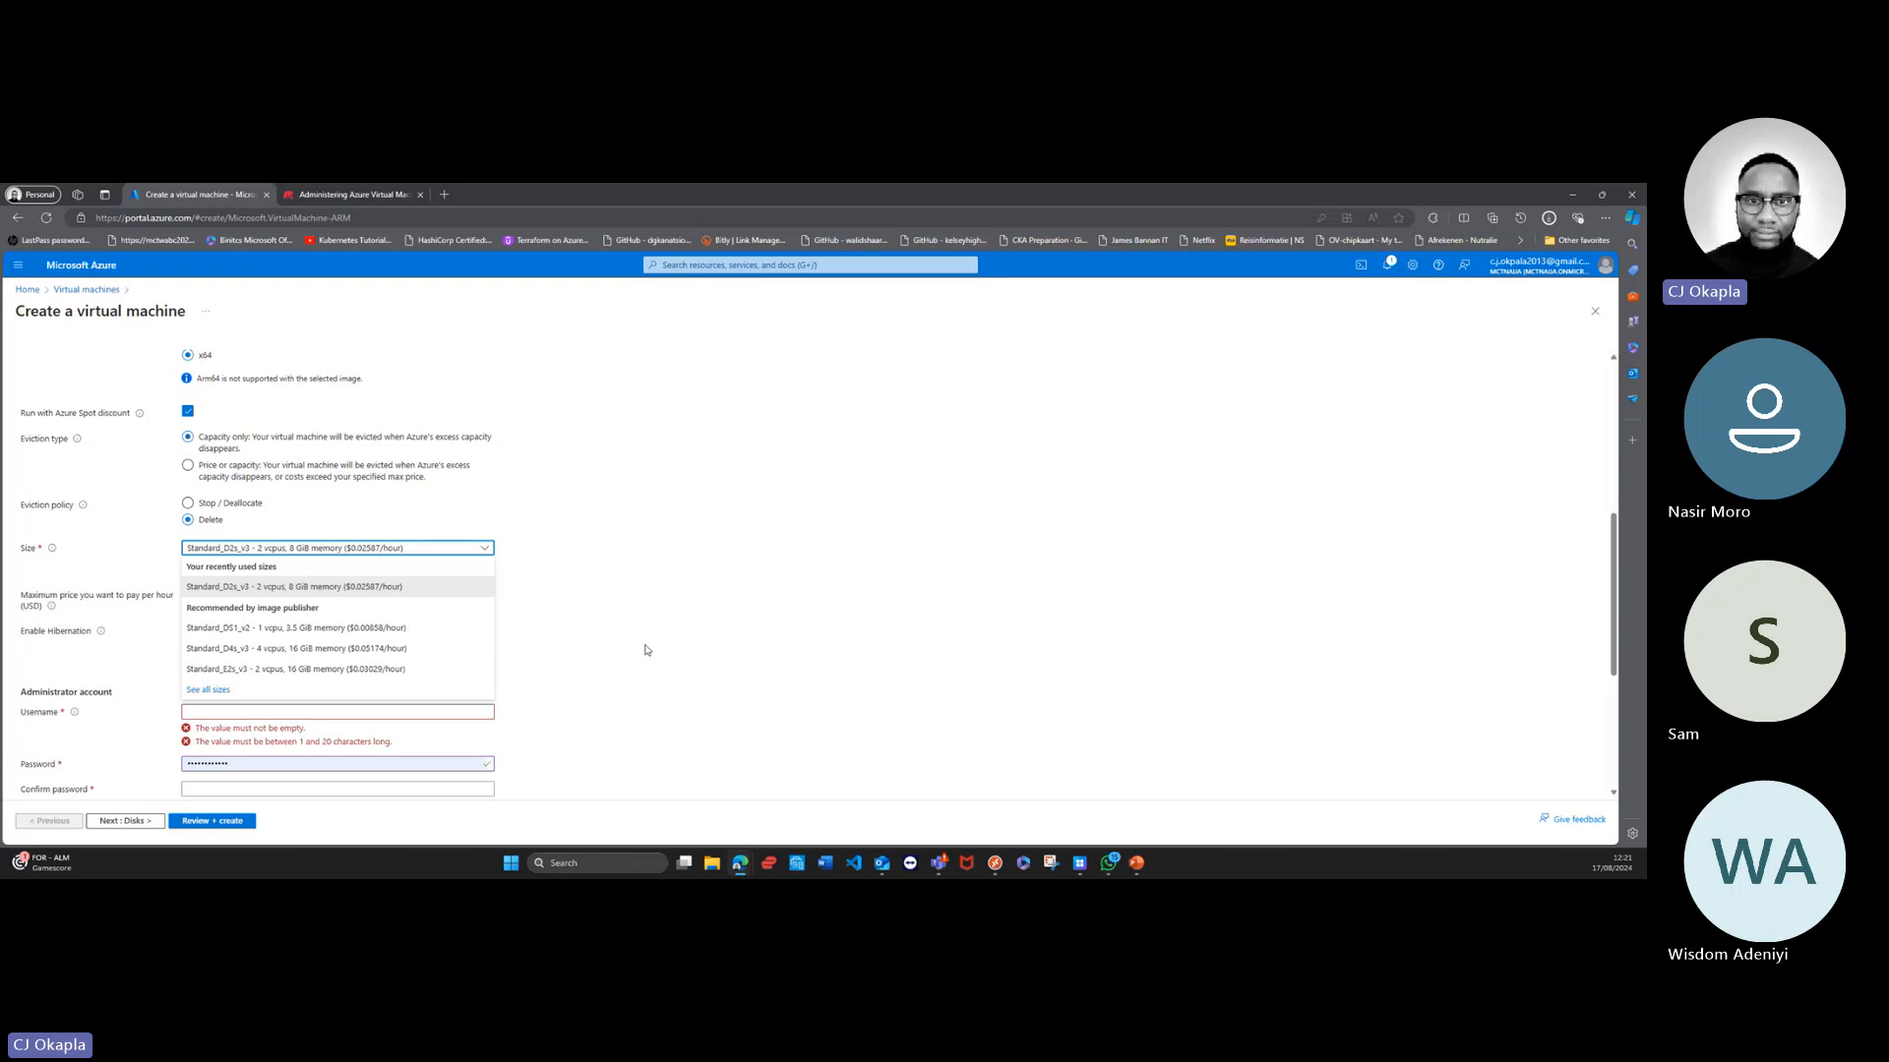
pyautogui.click(593, 626)
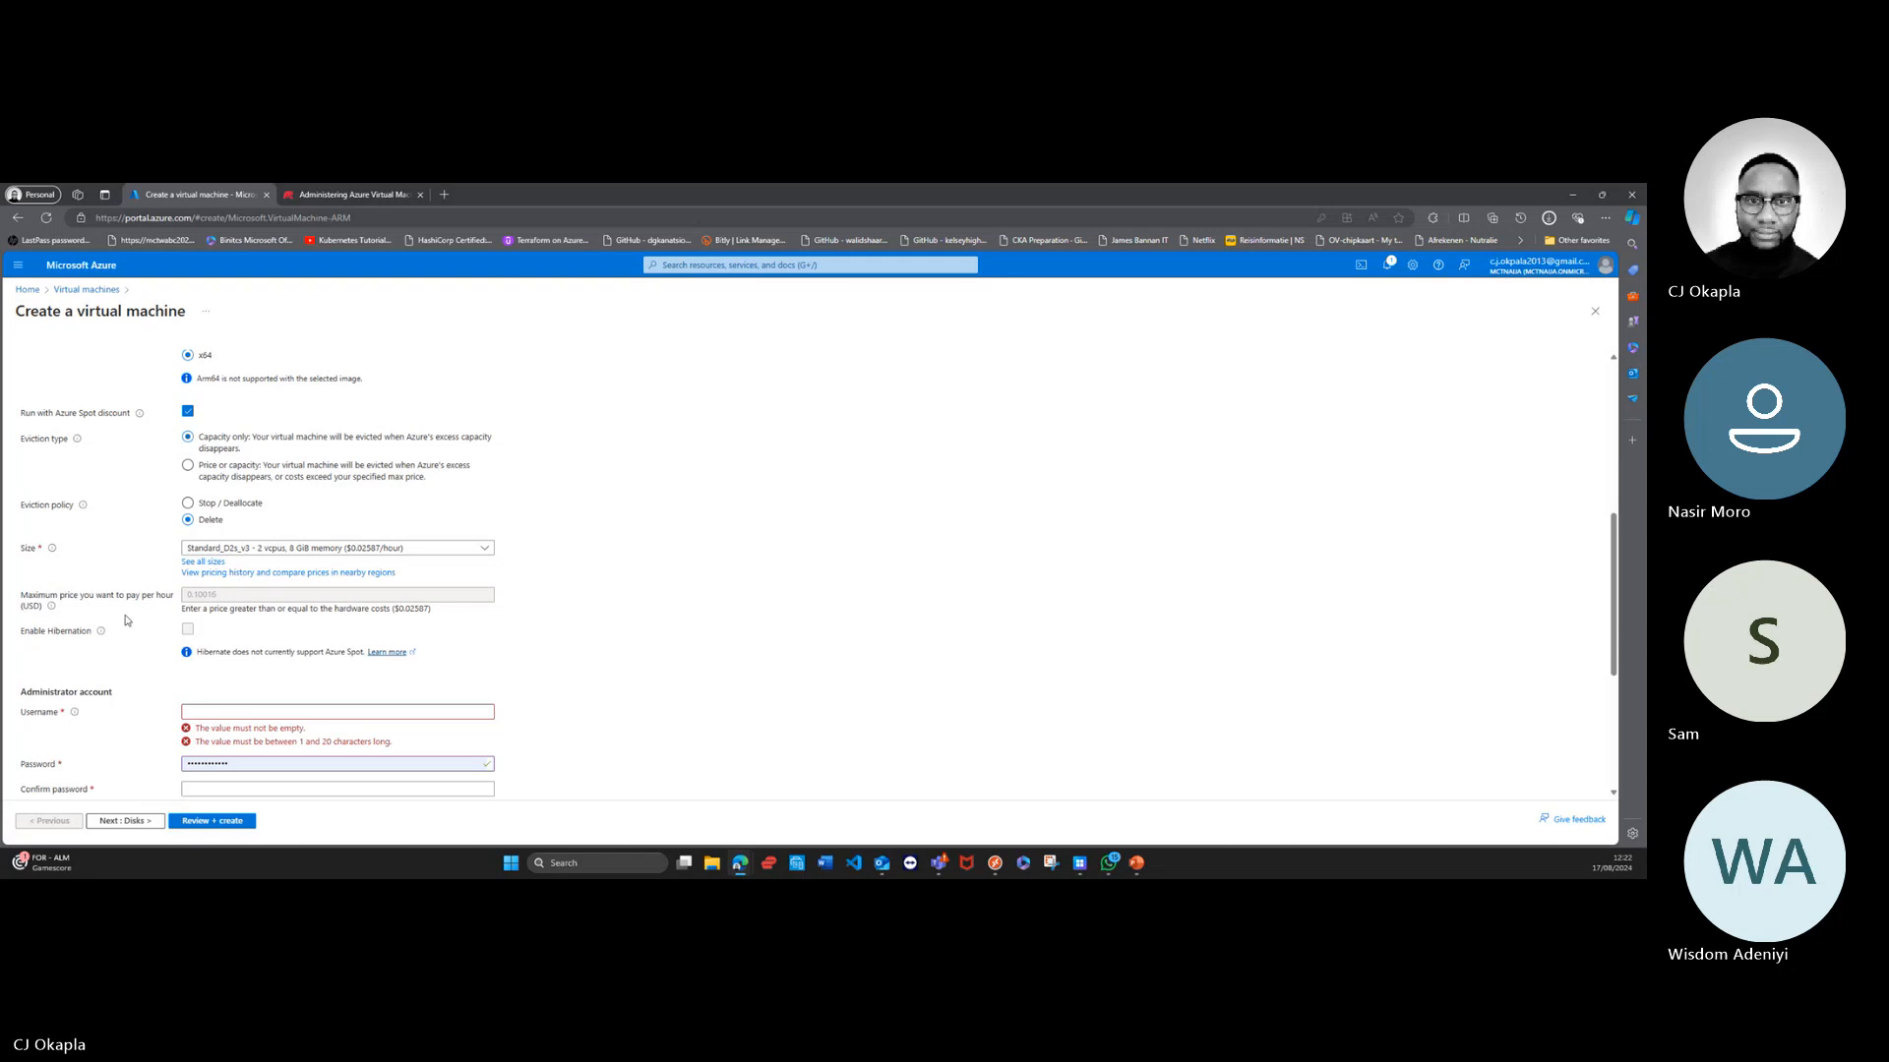
# Step: Enter ANUGvm as the administrator account's username
pyautogui.scroll(-1, 132, 618)
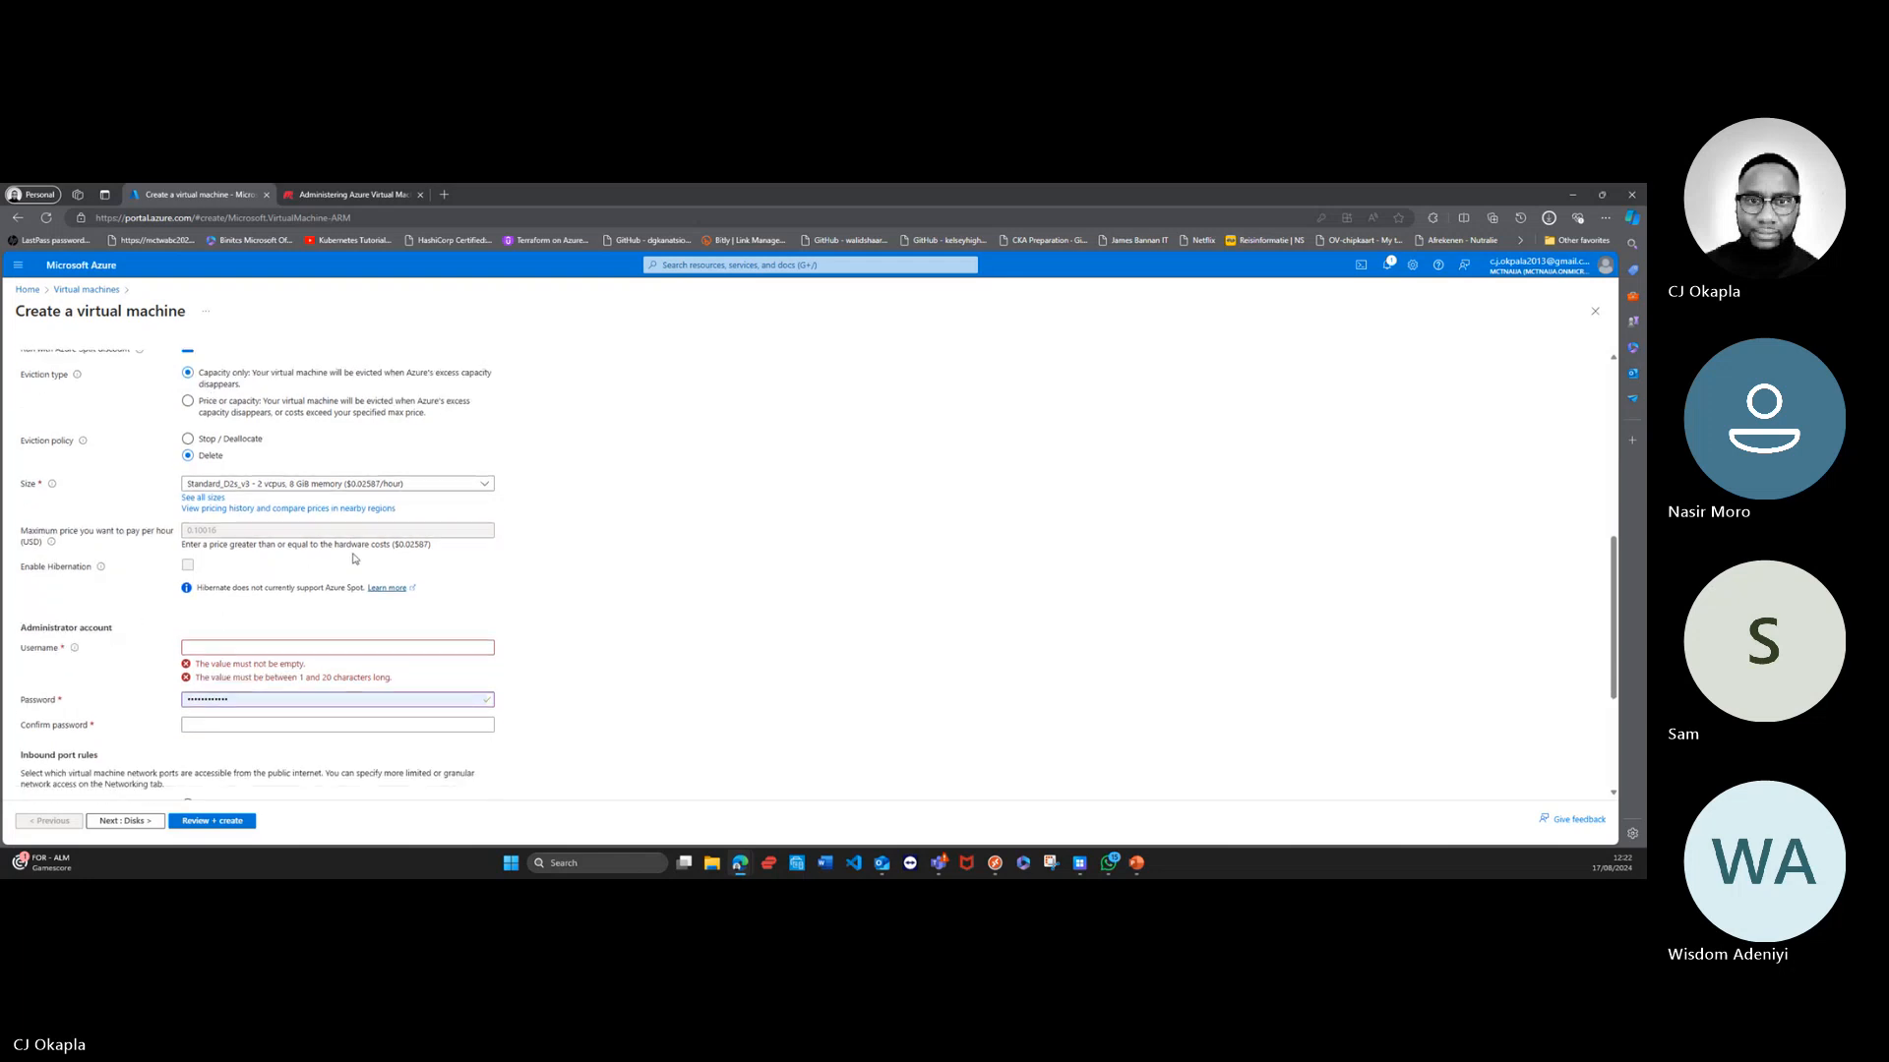
pyautogui.scroll(-1, 358, 559)
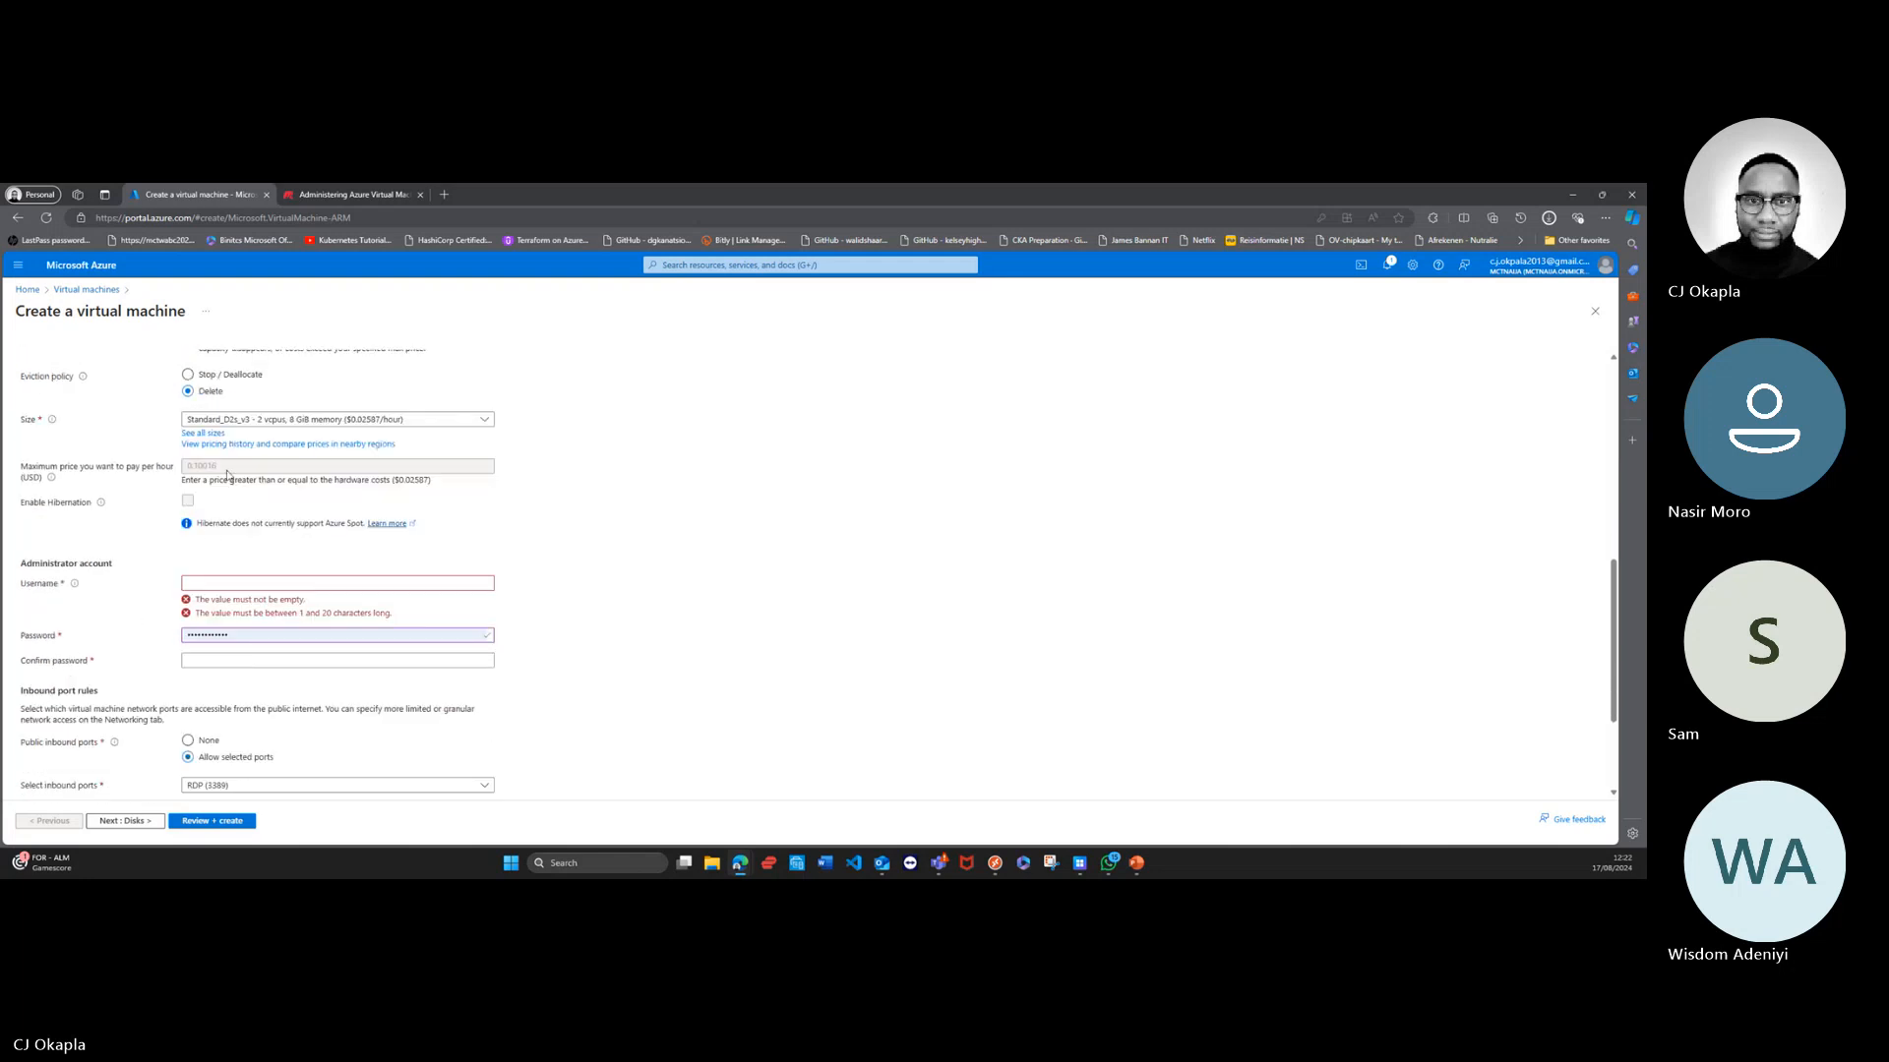
pyautogui.scroll(-1, 149, 573)
pyautogui.click(231, 518)
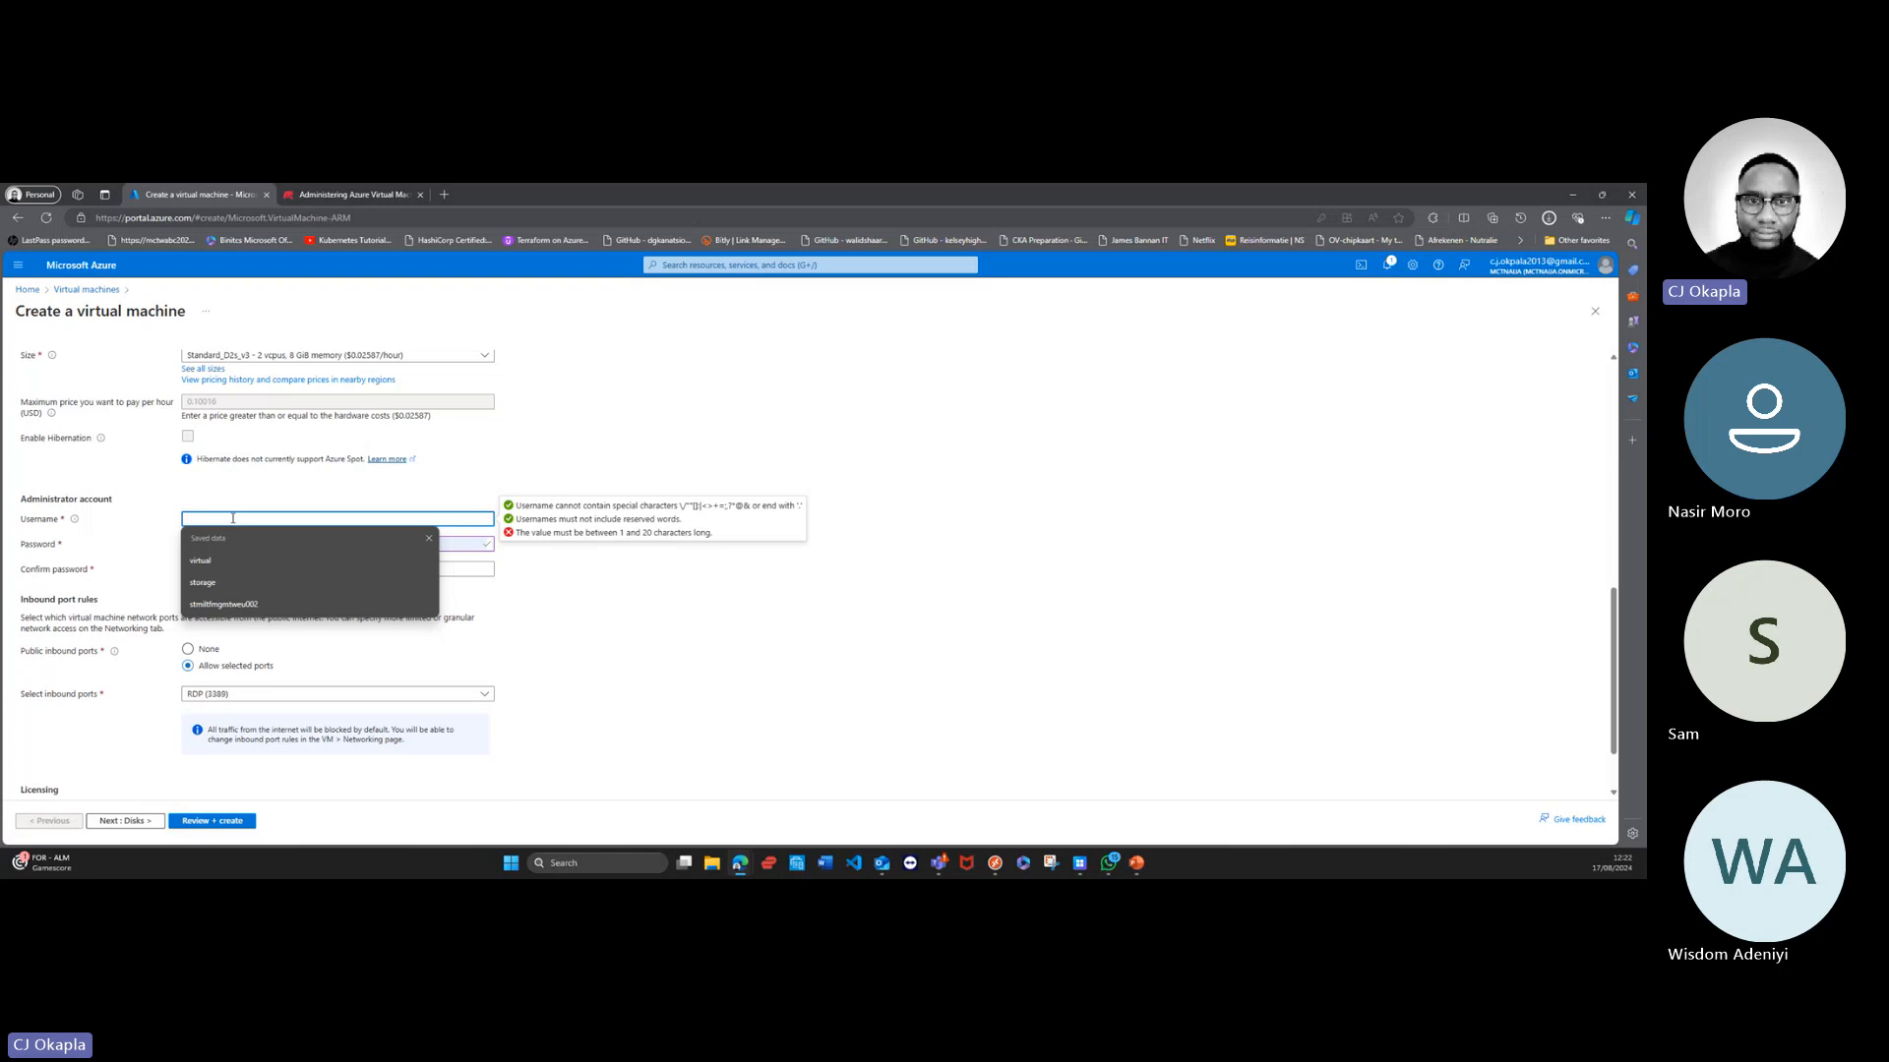
pyautogui.write('ANUG')
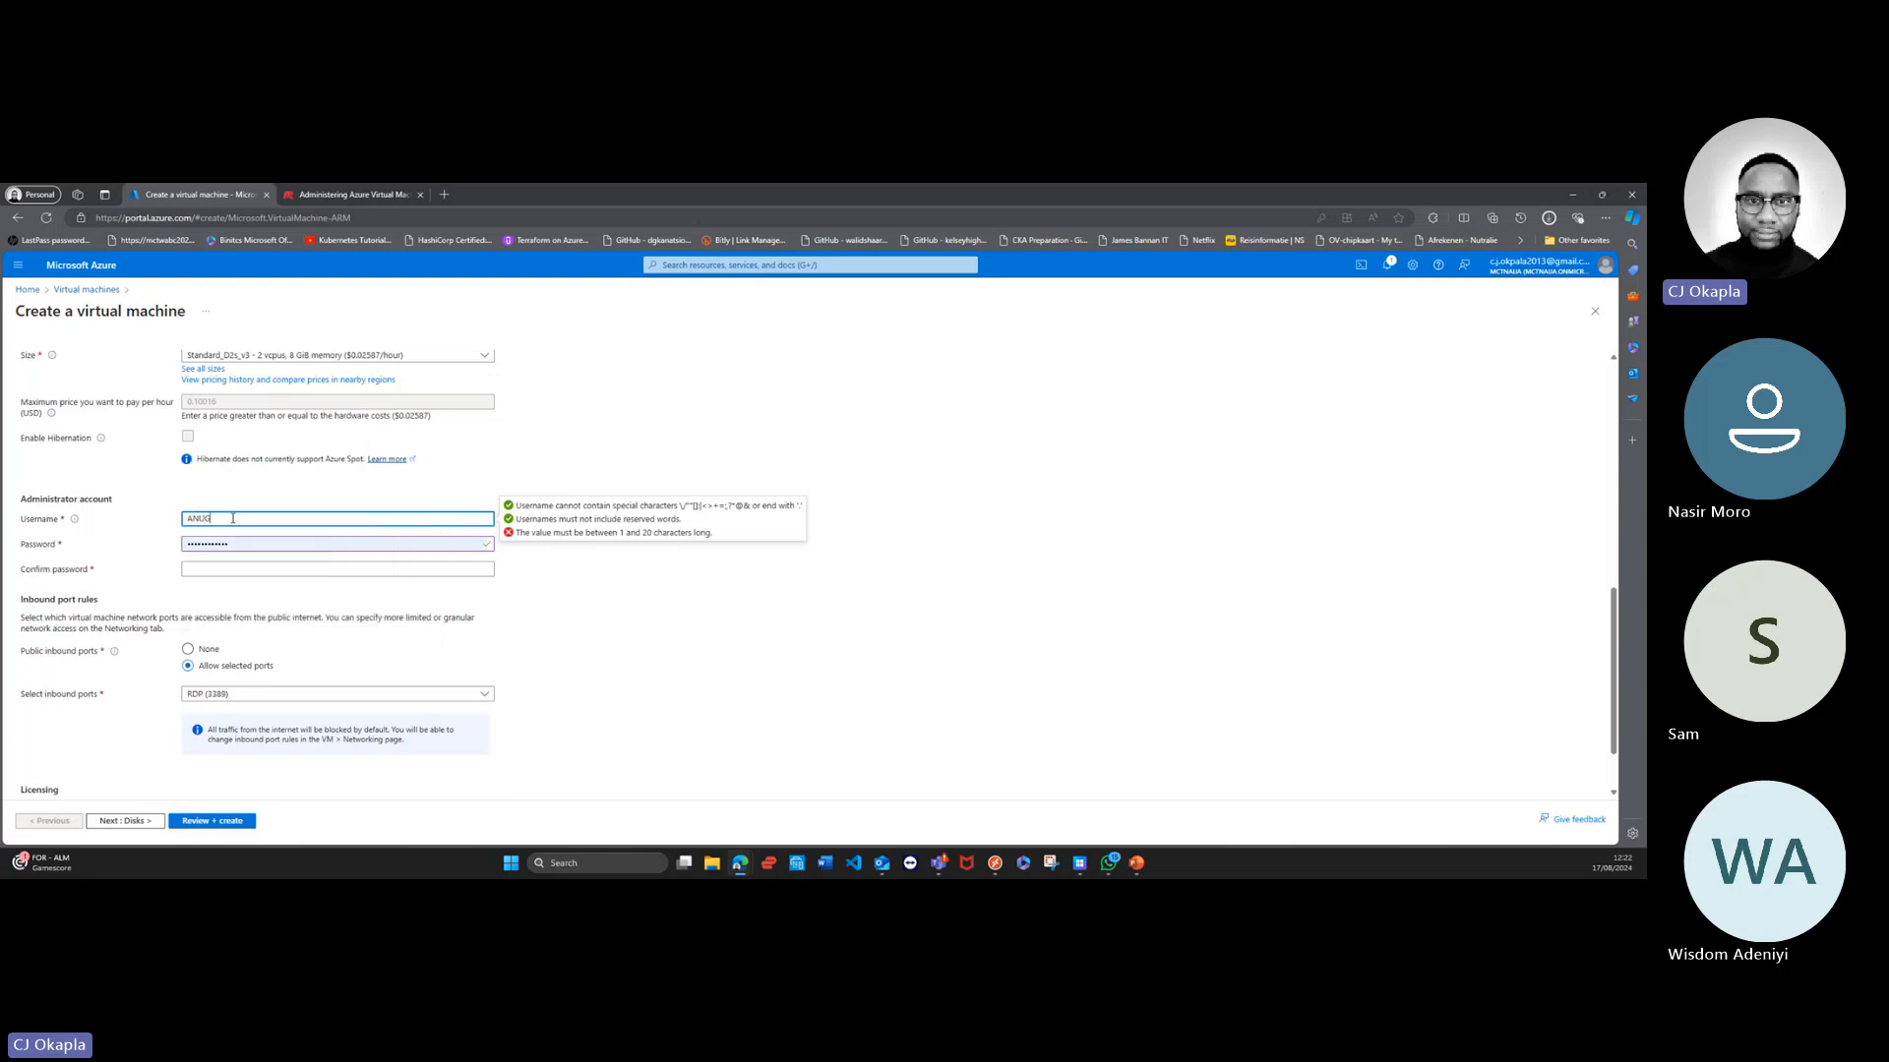
pyautogui.write('vm')
# Step: Clear the prefilled administrator password, then enter a new account password and repeat it in the confirmation field
pyautogui.click(412, 538)
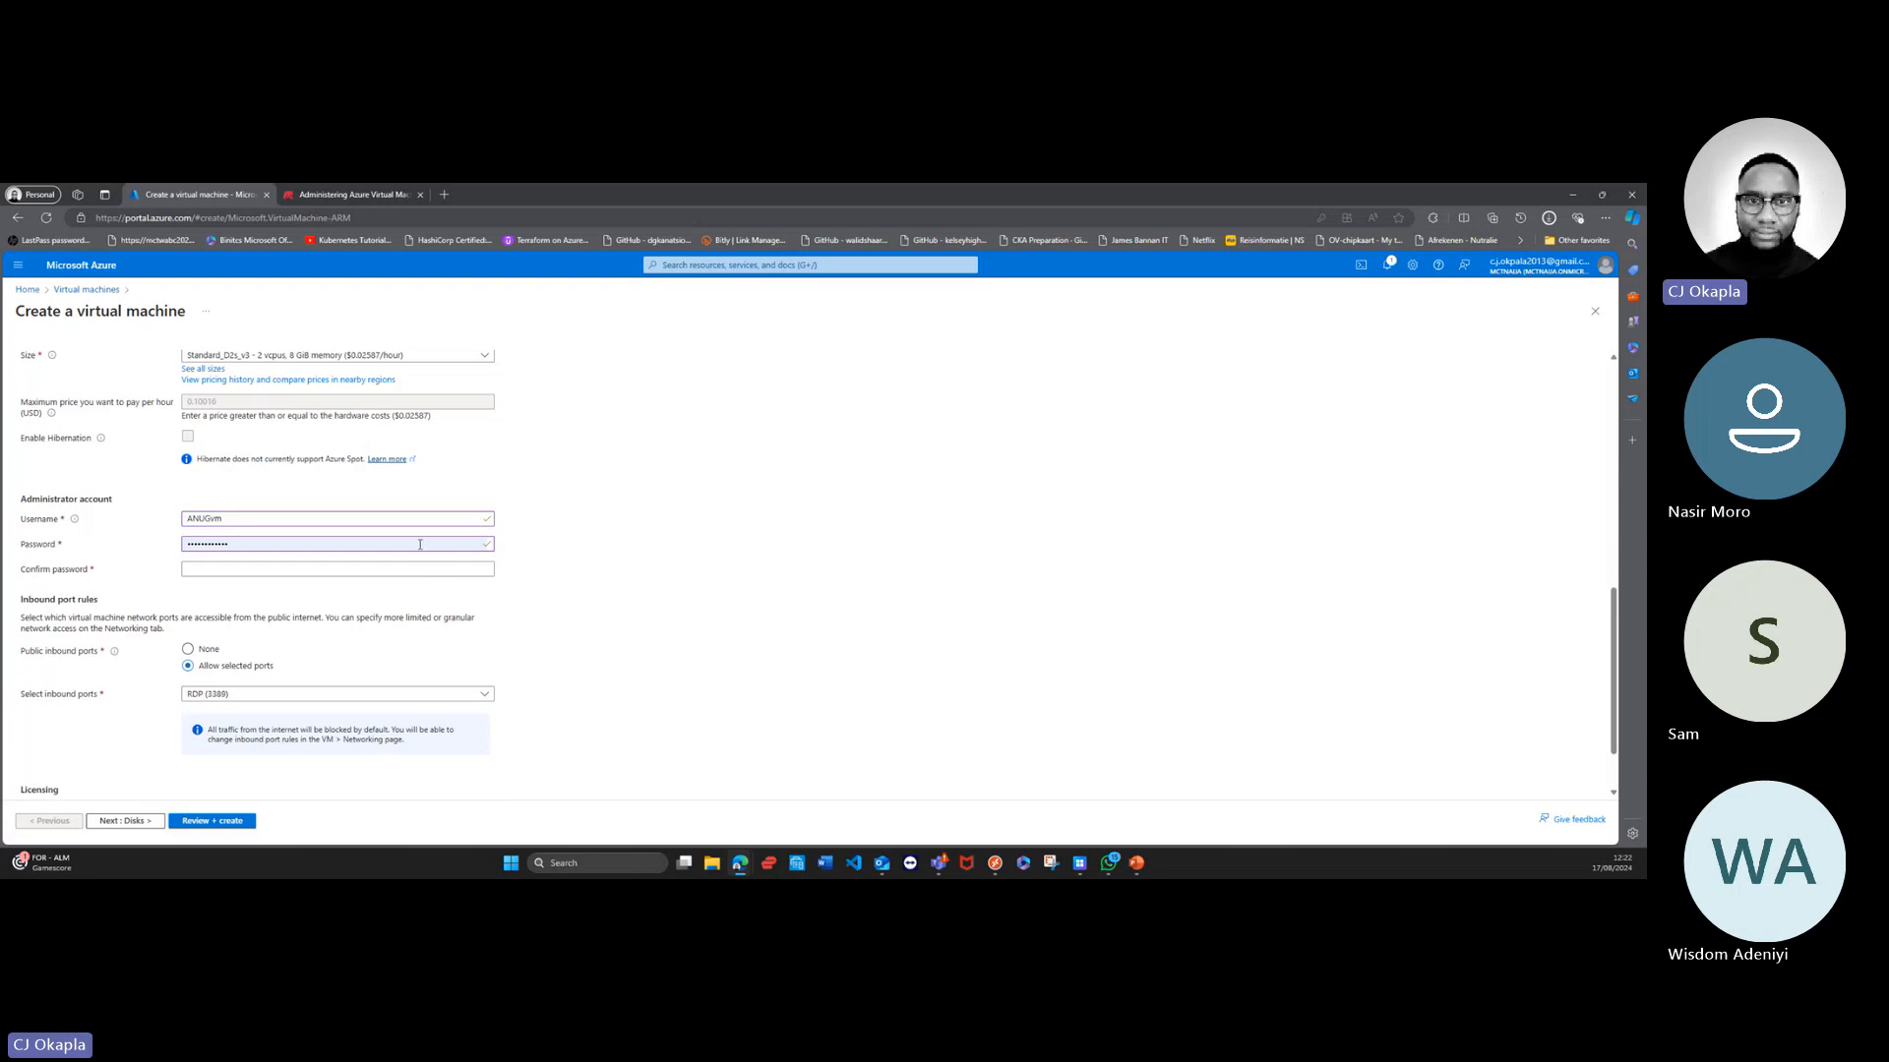
pyautogui.click(486, 548)
pyautogui.moveTo(480, 546); pyautogui.dragTo(82, 538)
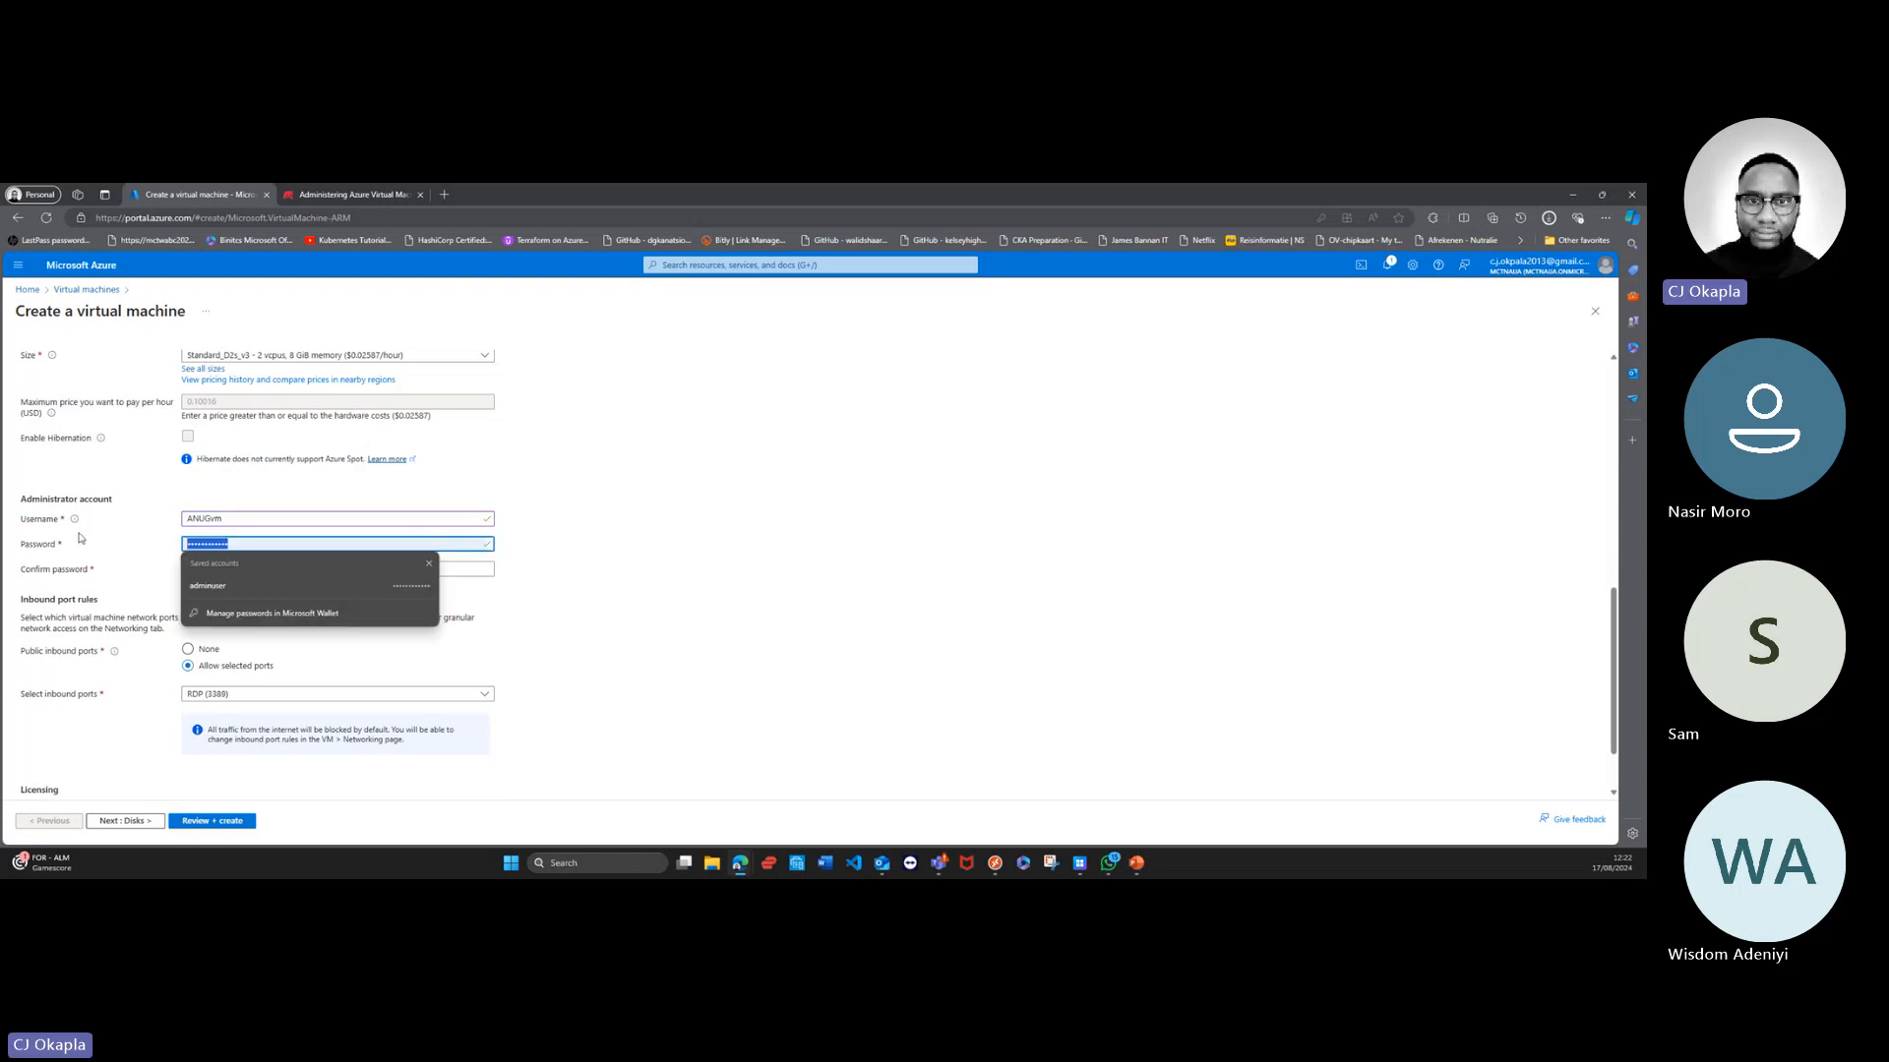
pyautogui.press('BackSpace')
pyautogui.click(663, 597)
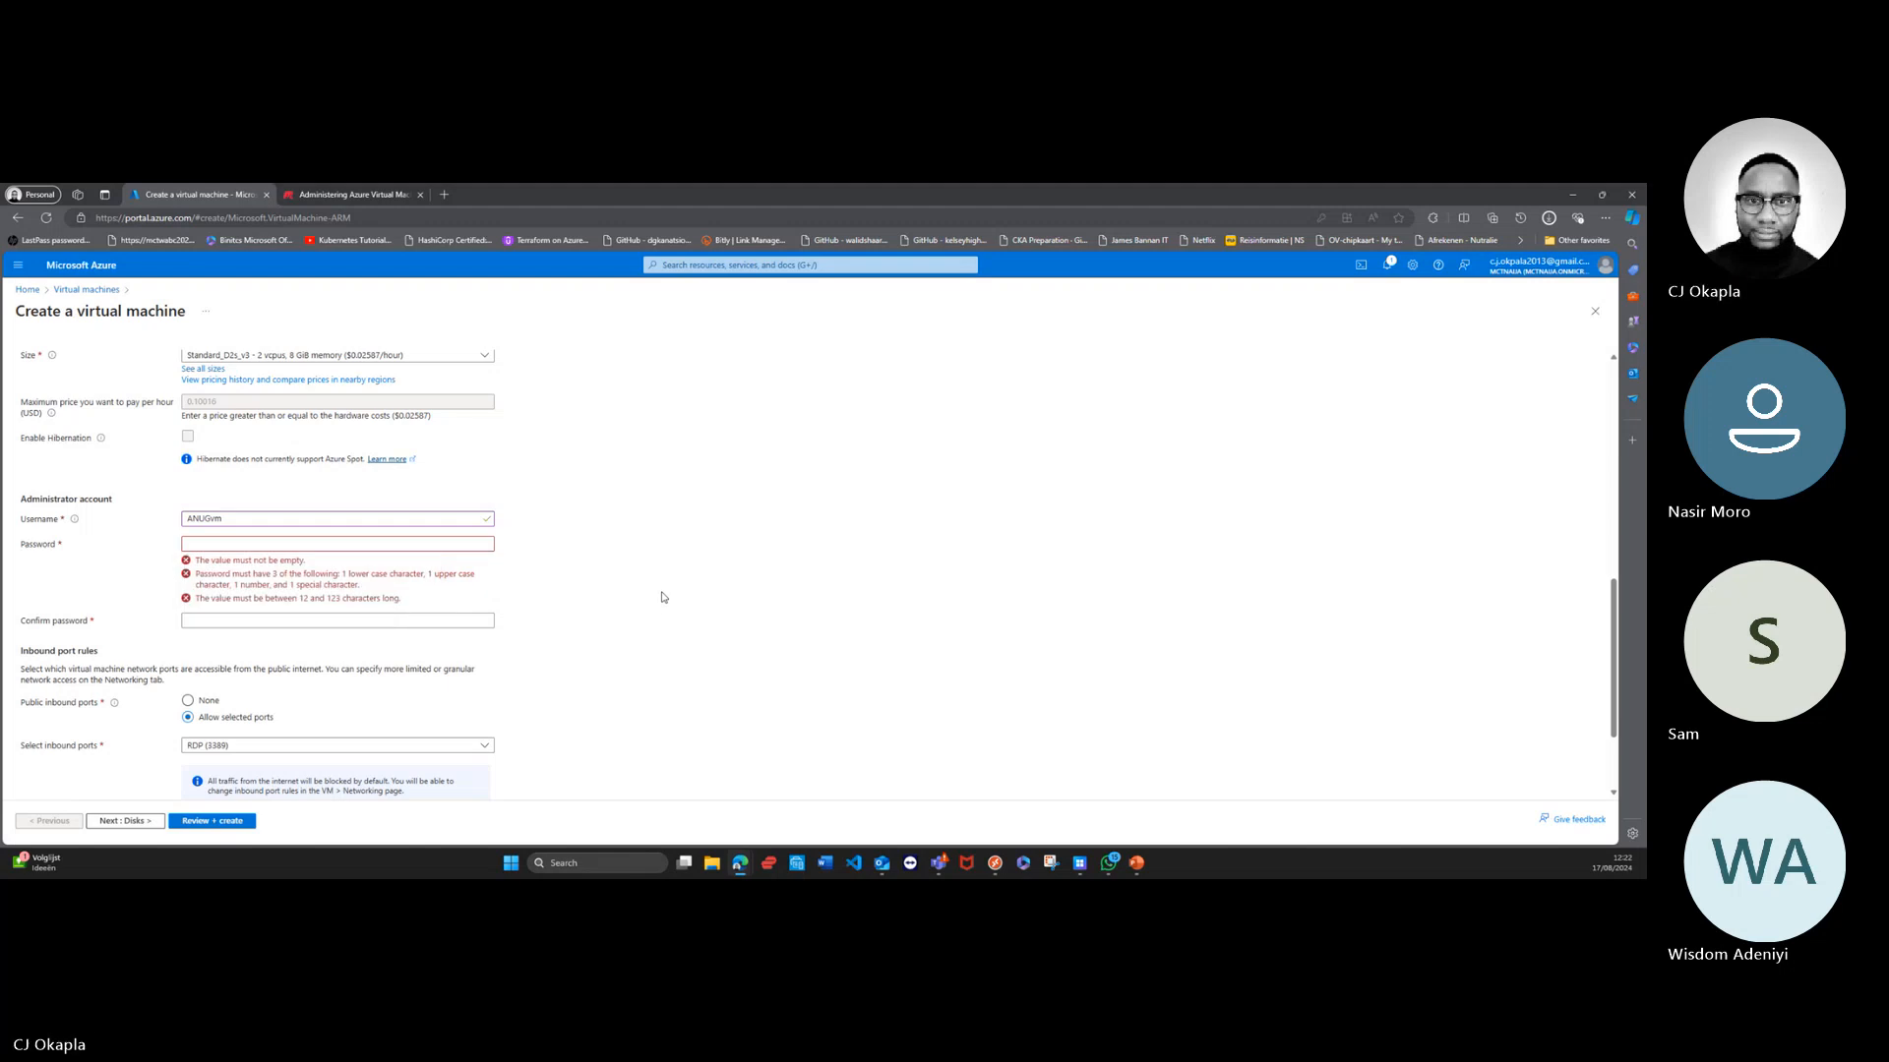
pyautogui.click(441, 546)
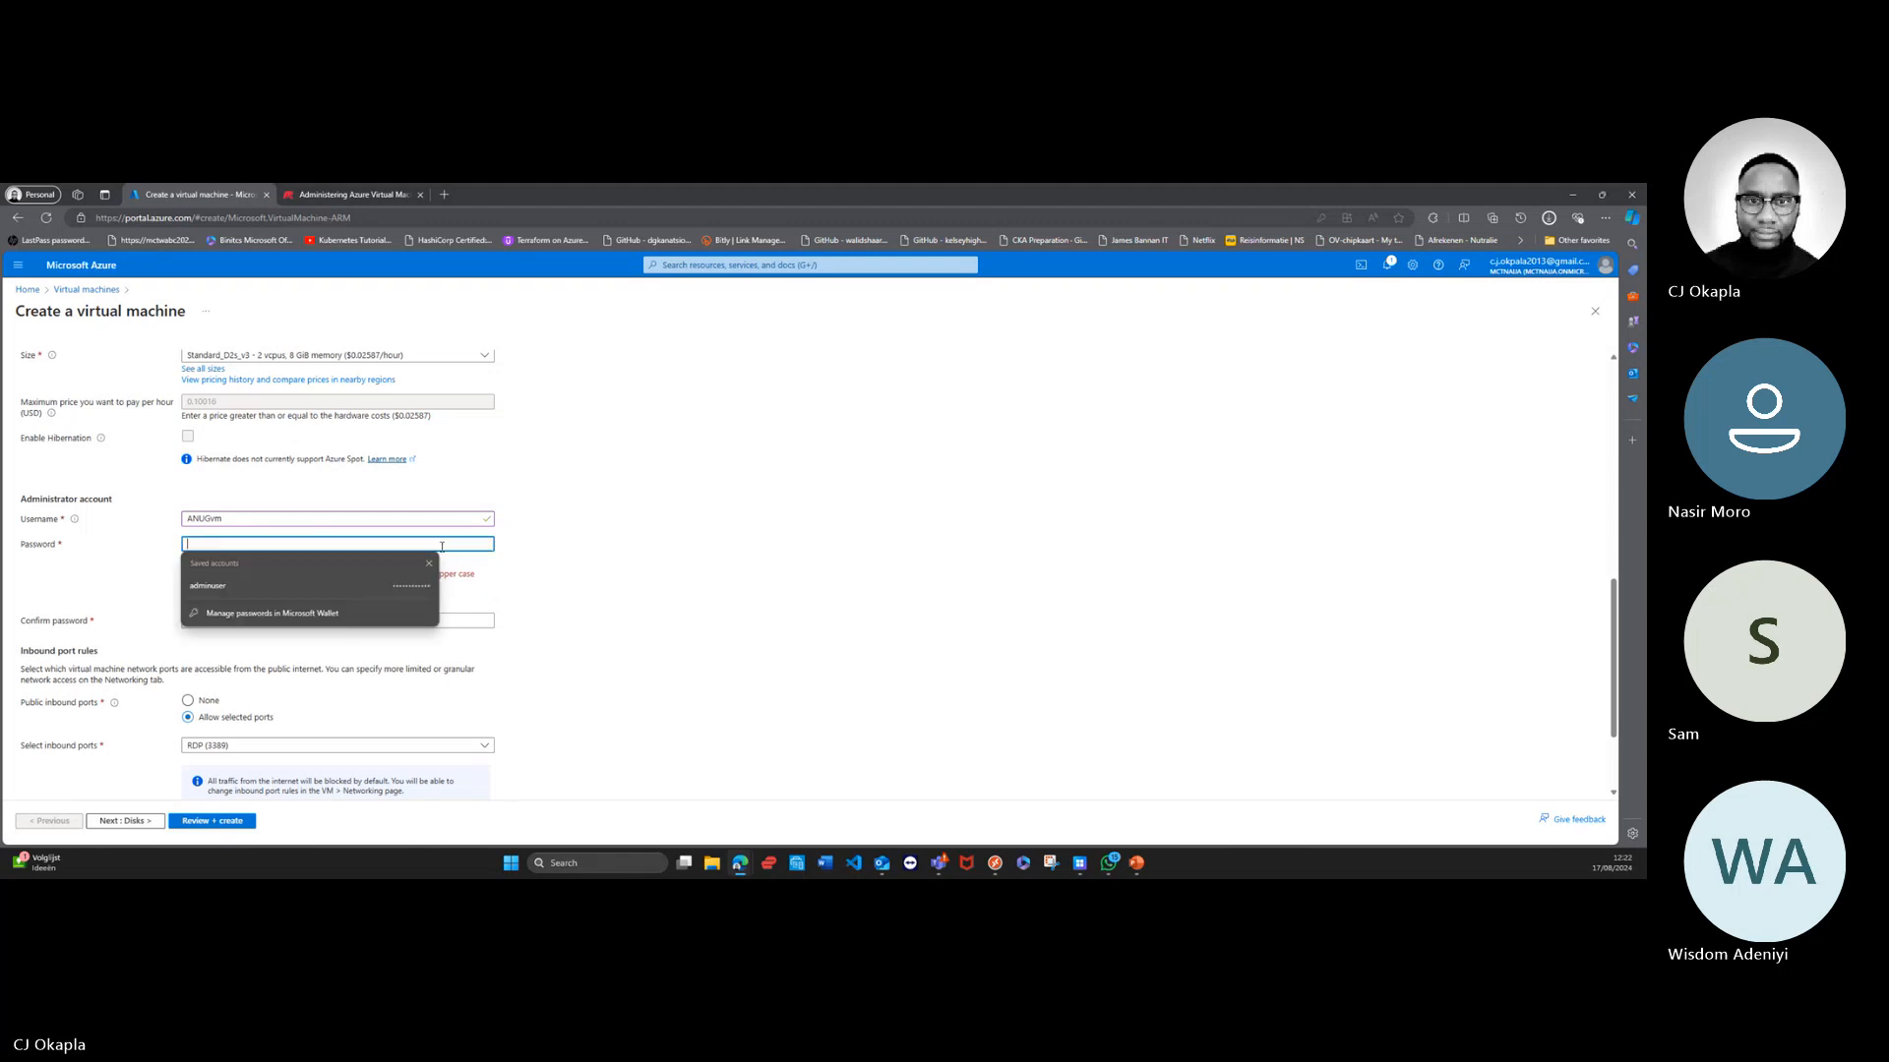
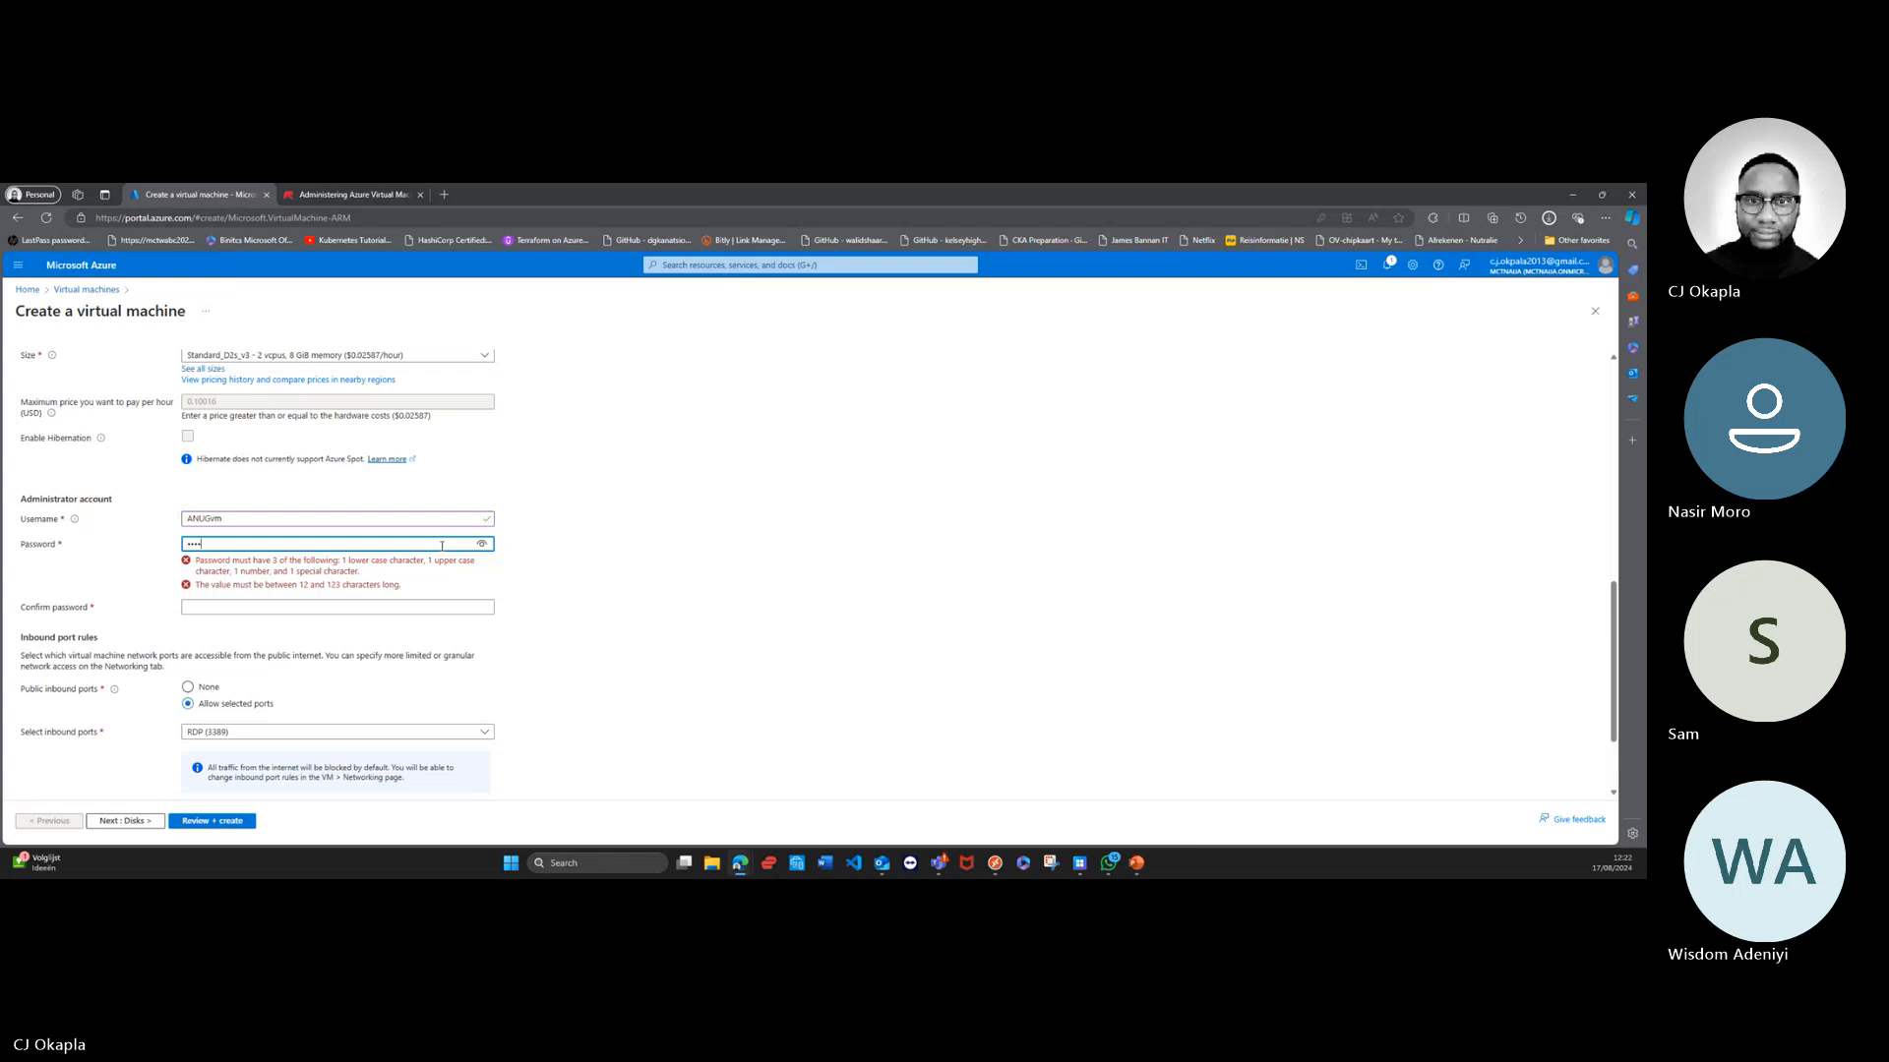
pyautogui.click(360, 605)
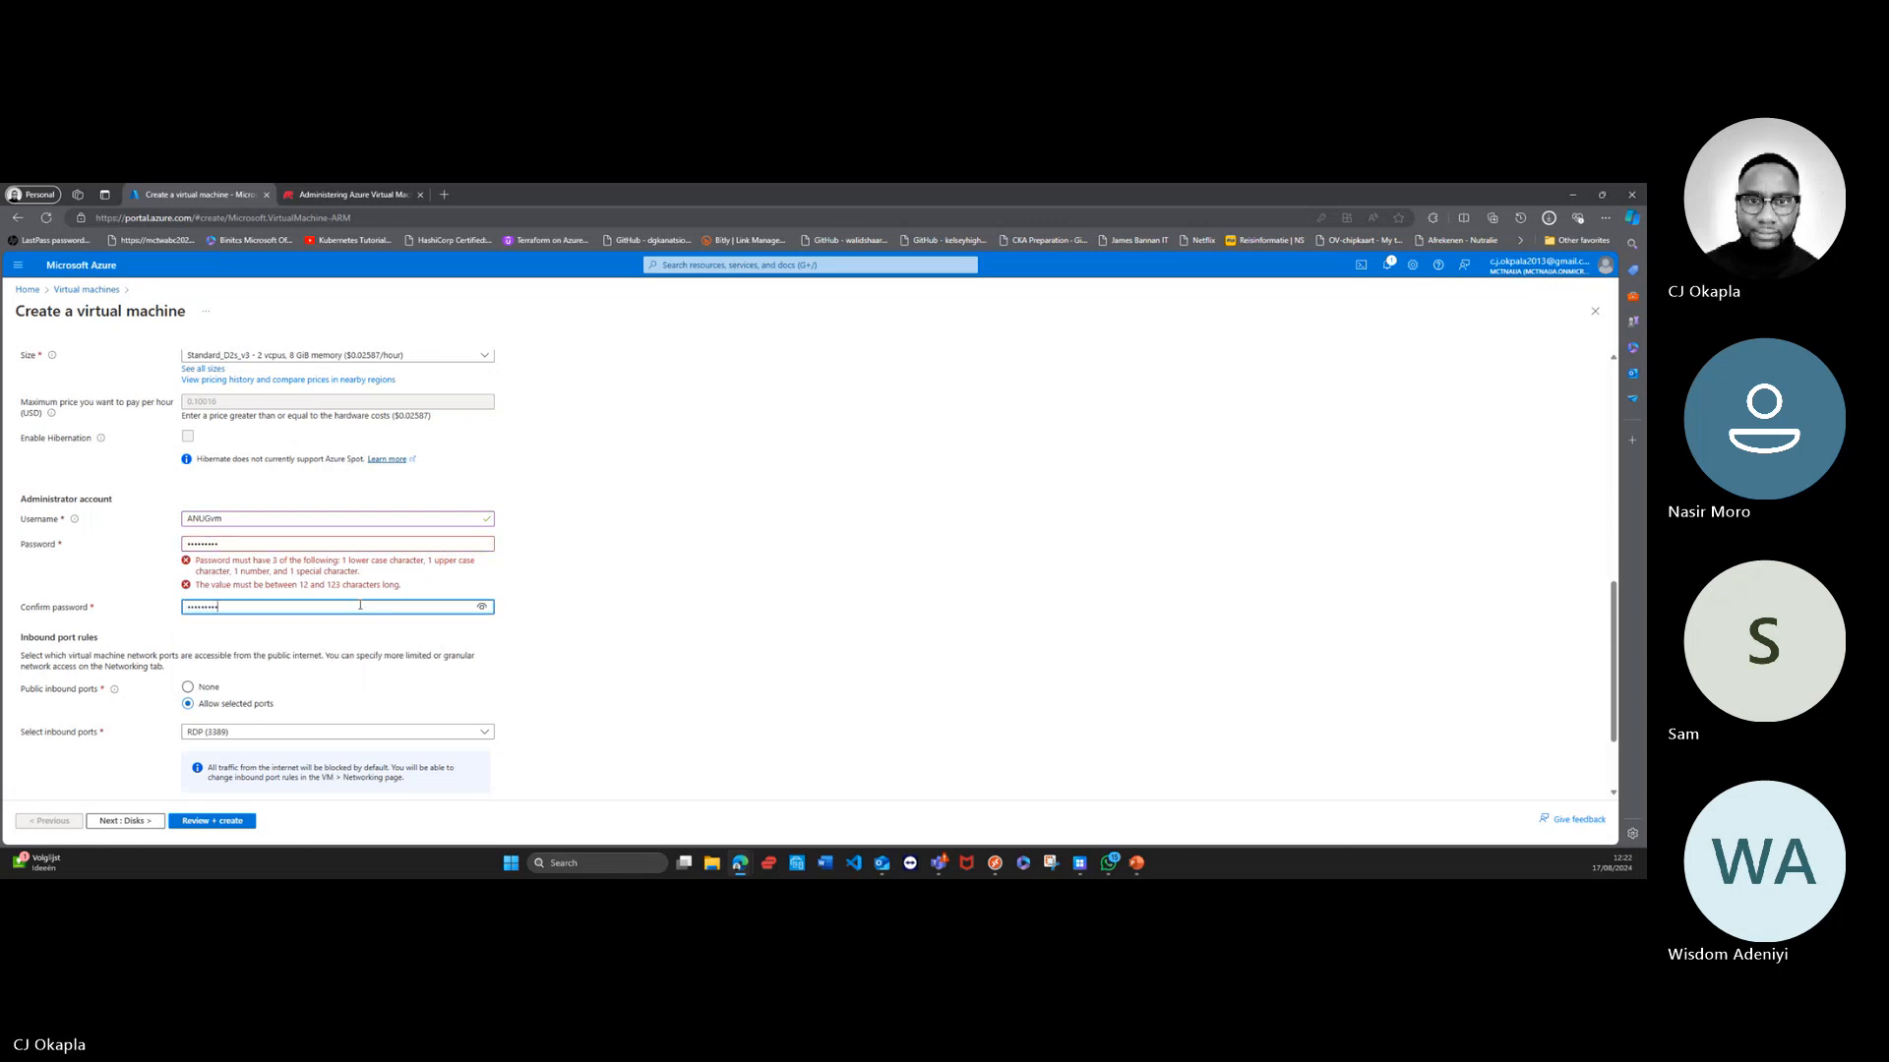
pyautogui.click(591, 607)
pyautogui.scroll(-2, 629, 607)
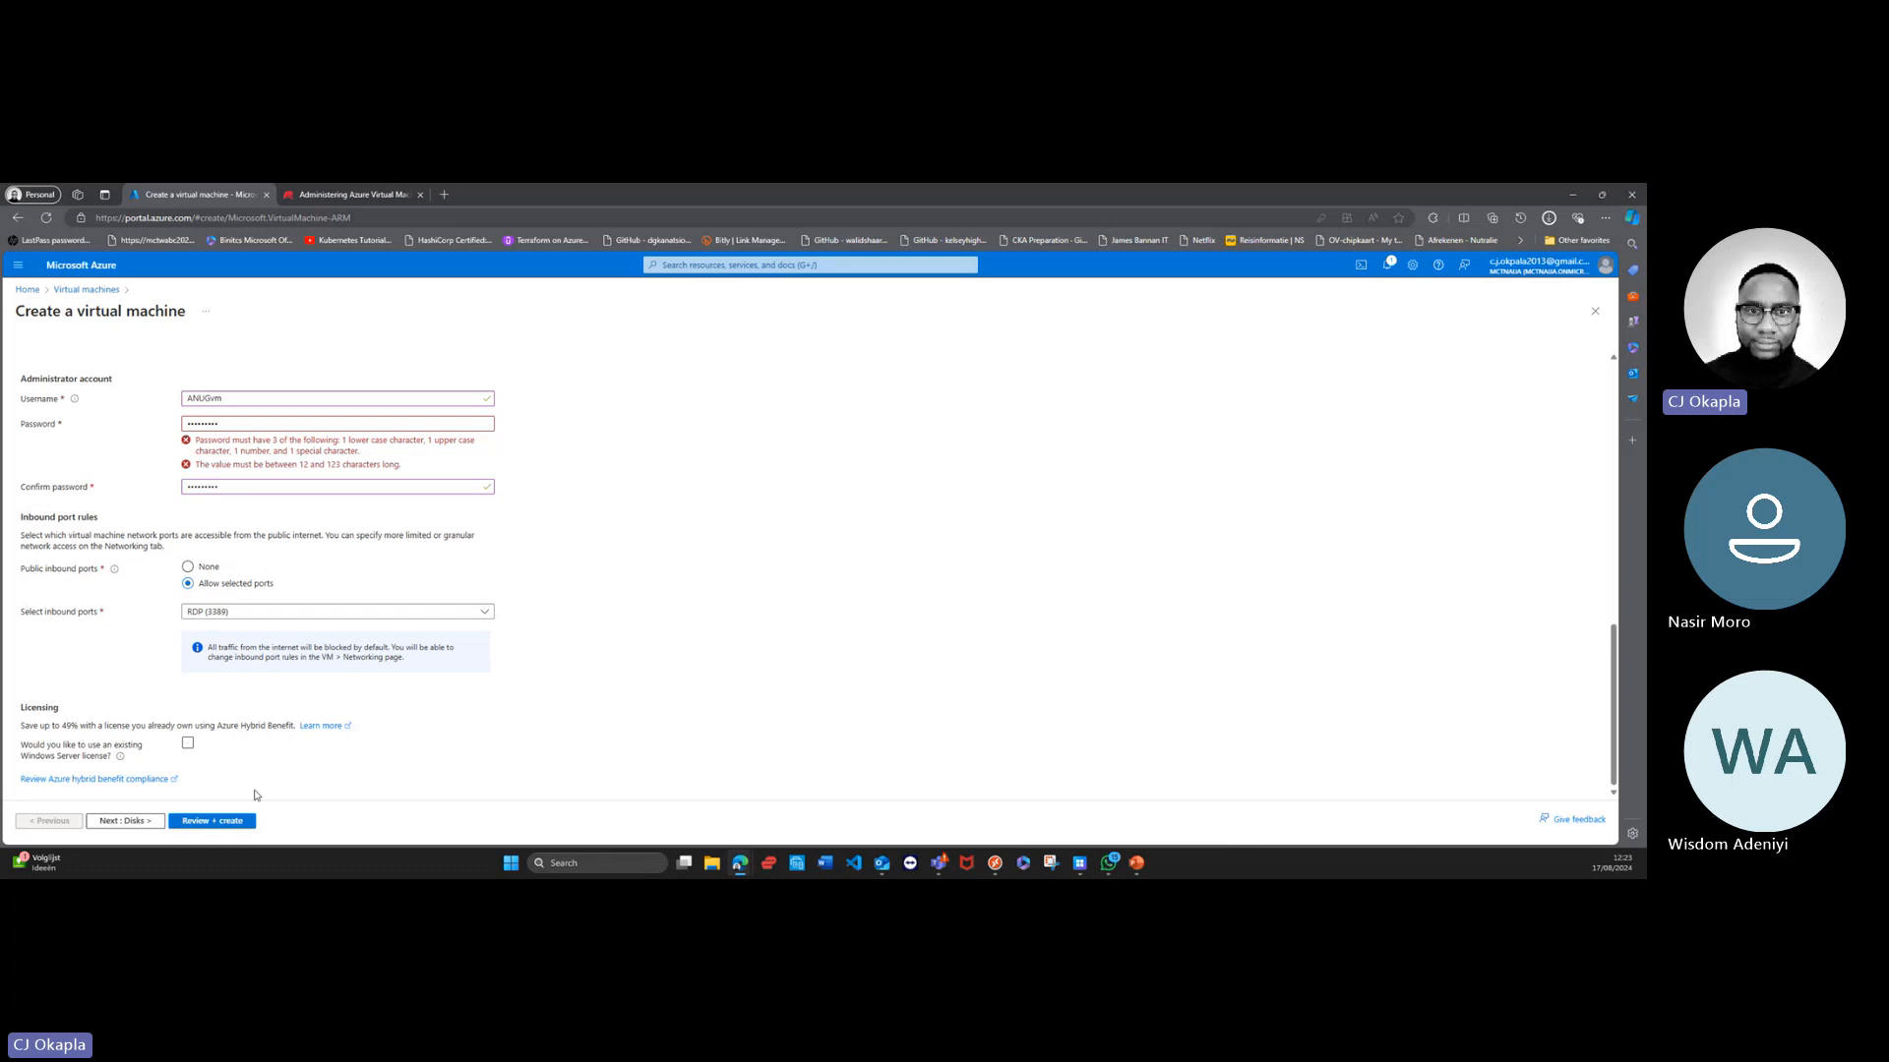
# Step: Save the updated password in the browser and review the OS disk size and type options in the disk settings
pyautogui.click(123, 822)
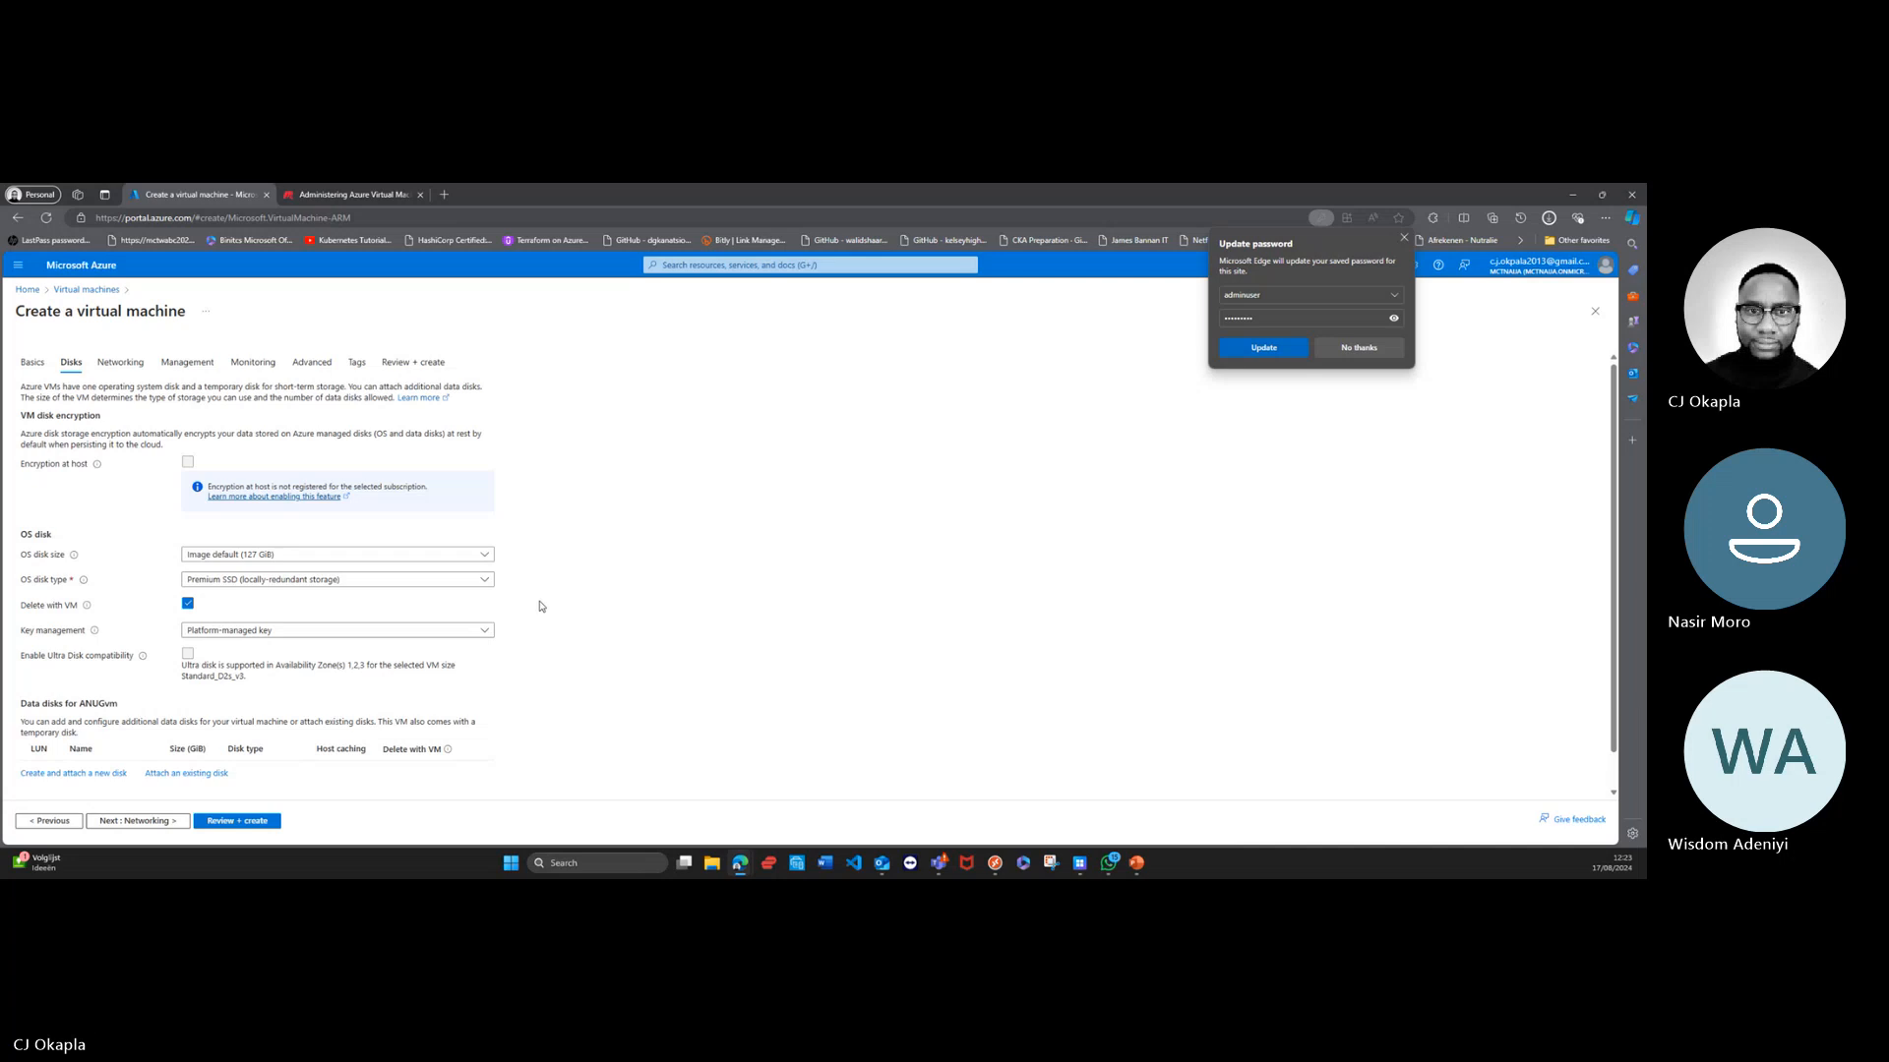
pyautogui.click(1264, 347)
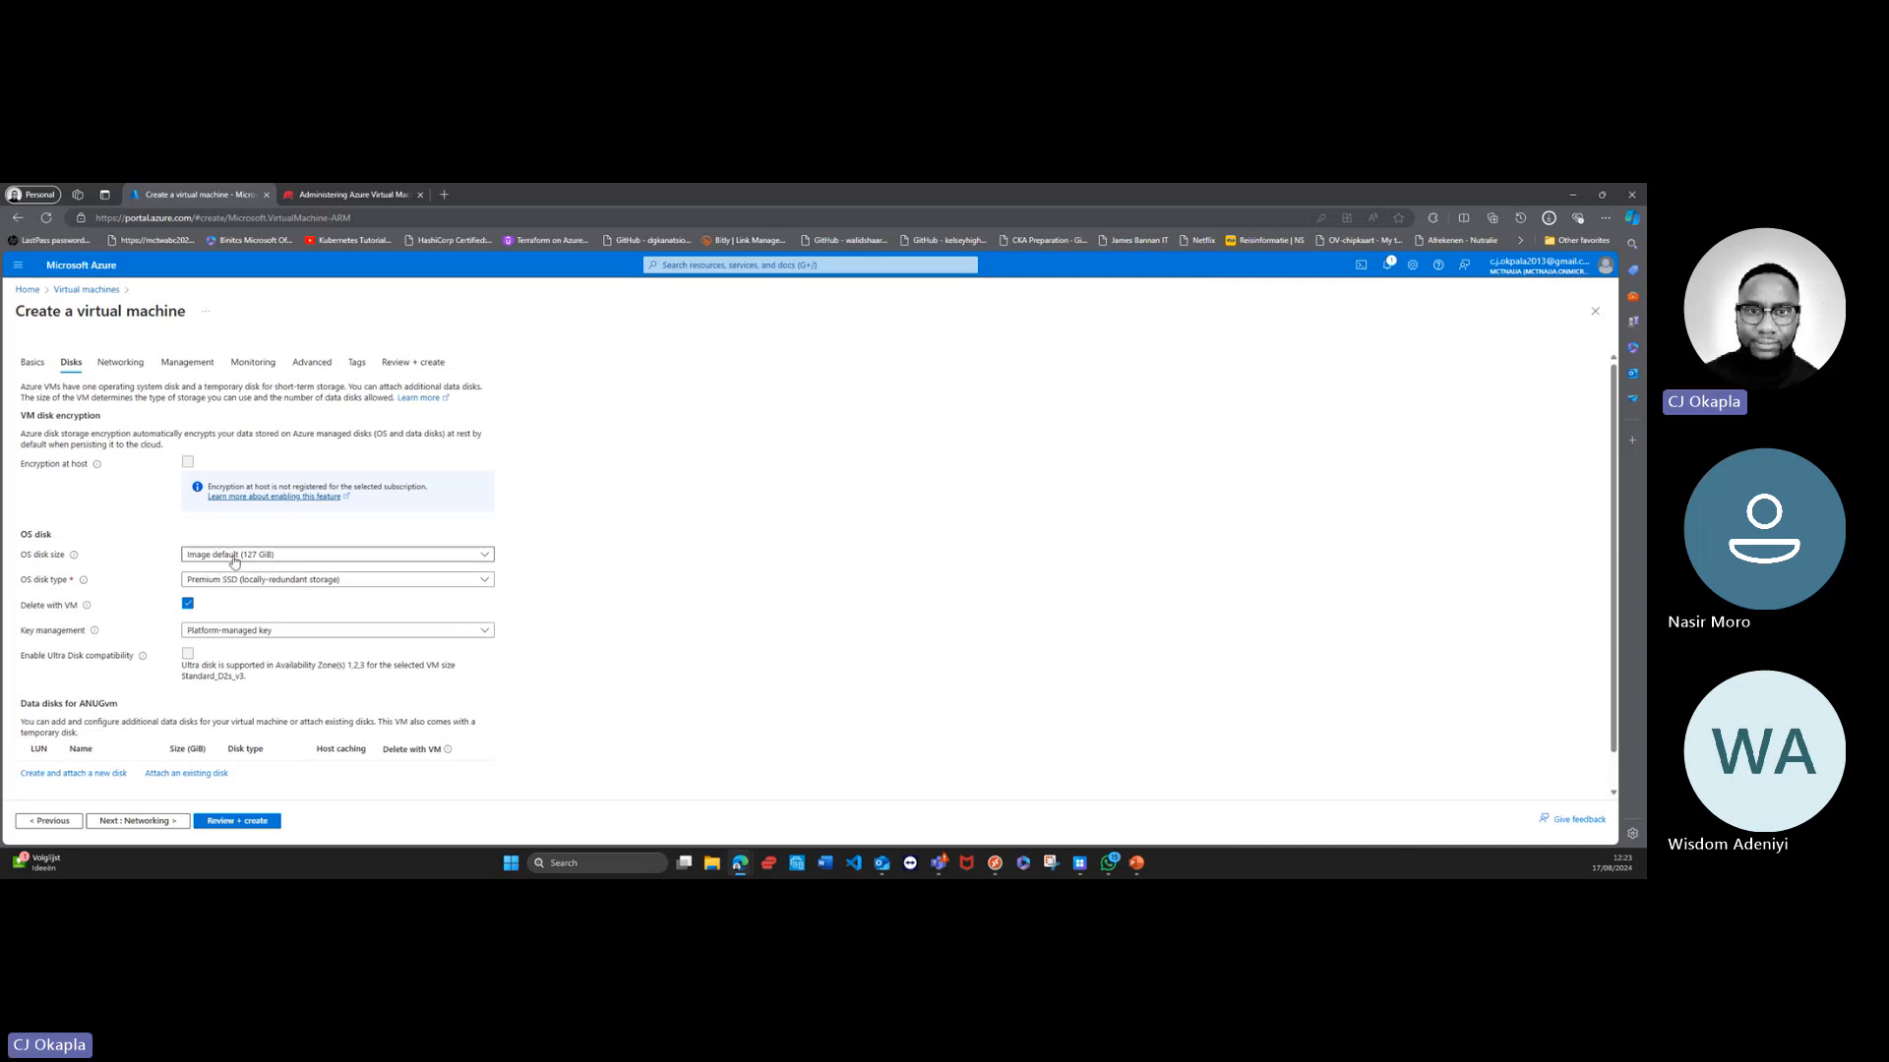
pyautogui.click(490, 559)
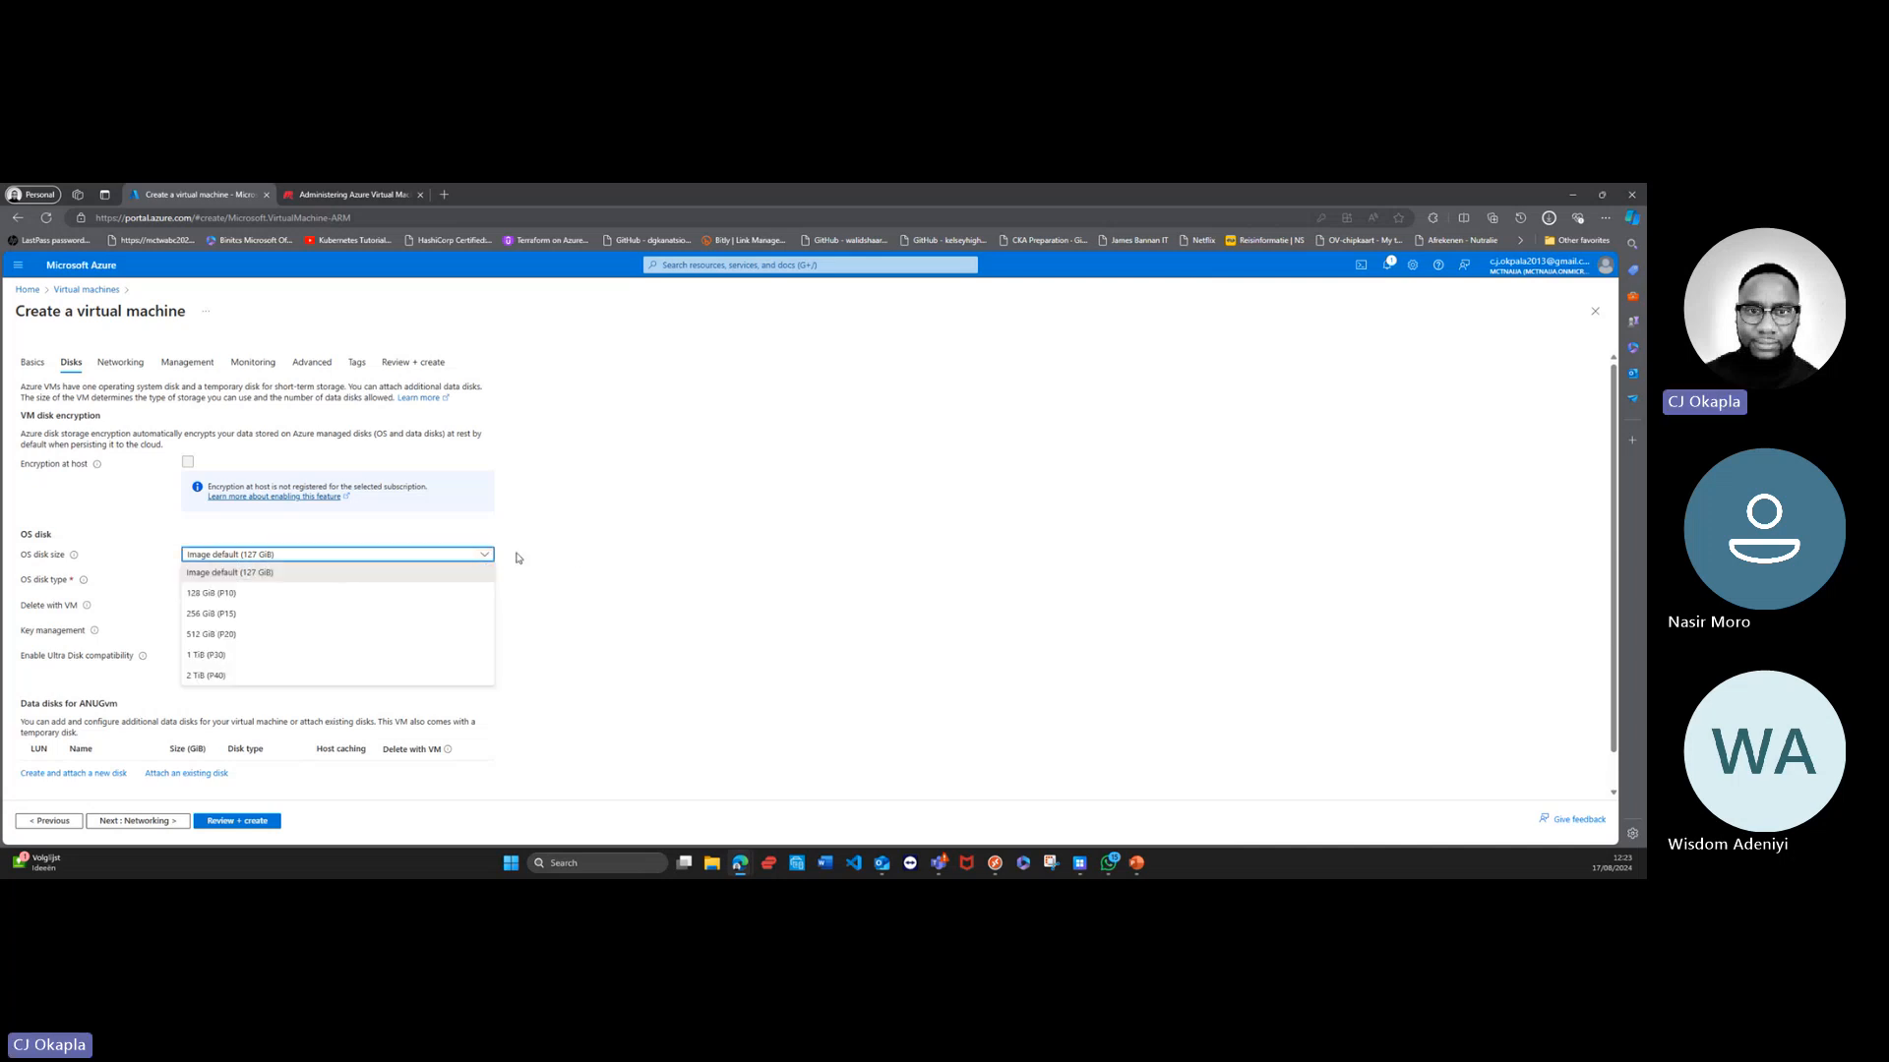
pyautogui.click(580, 556)
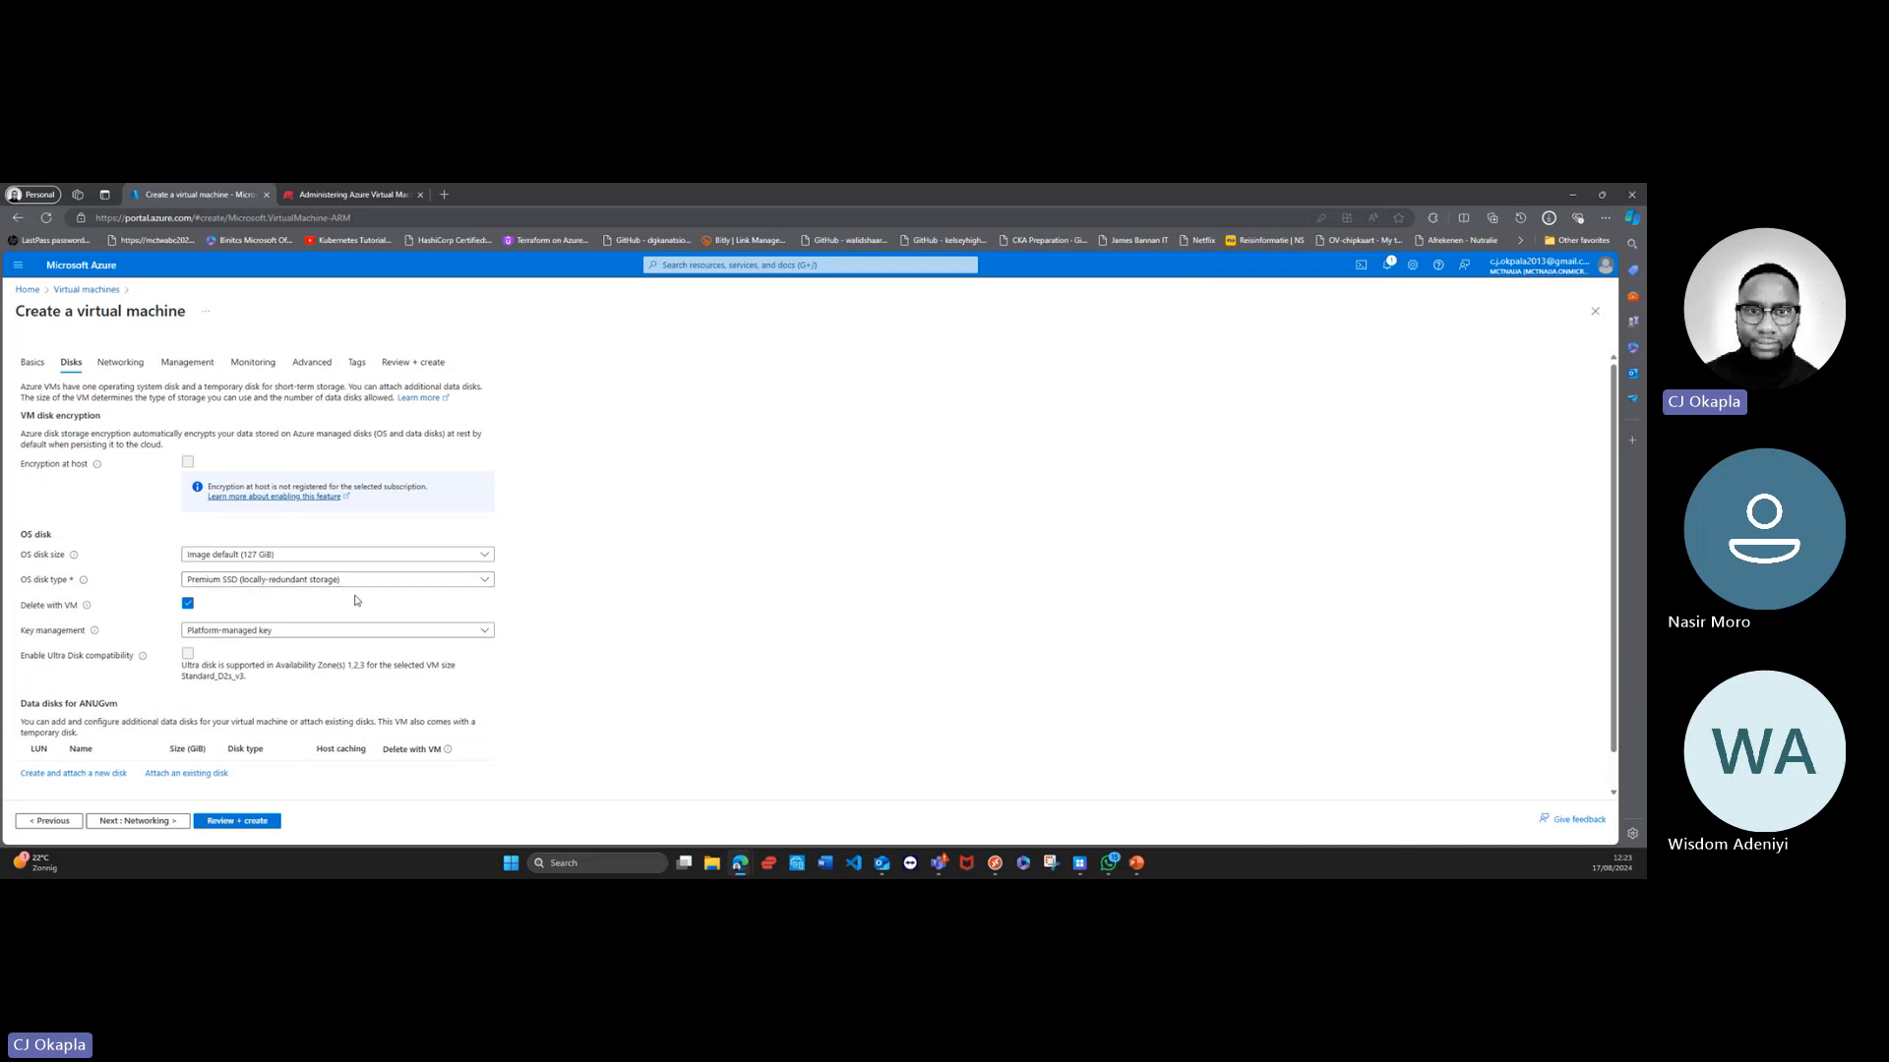
pyautogui.click(485, 581)
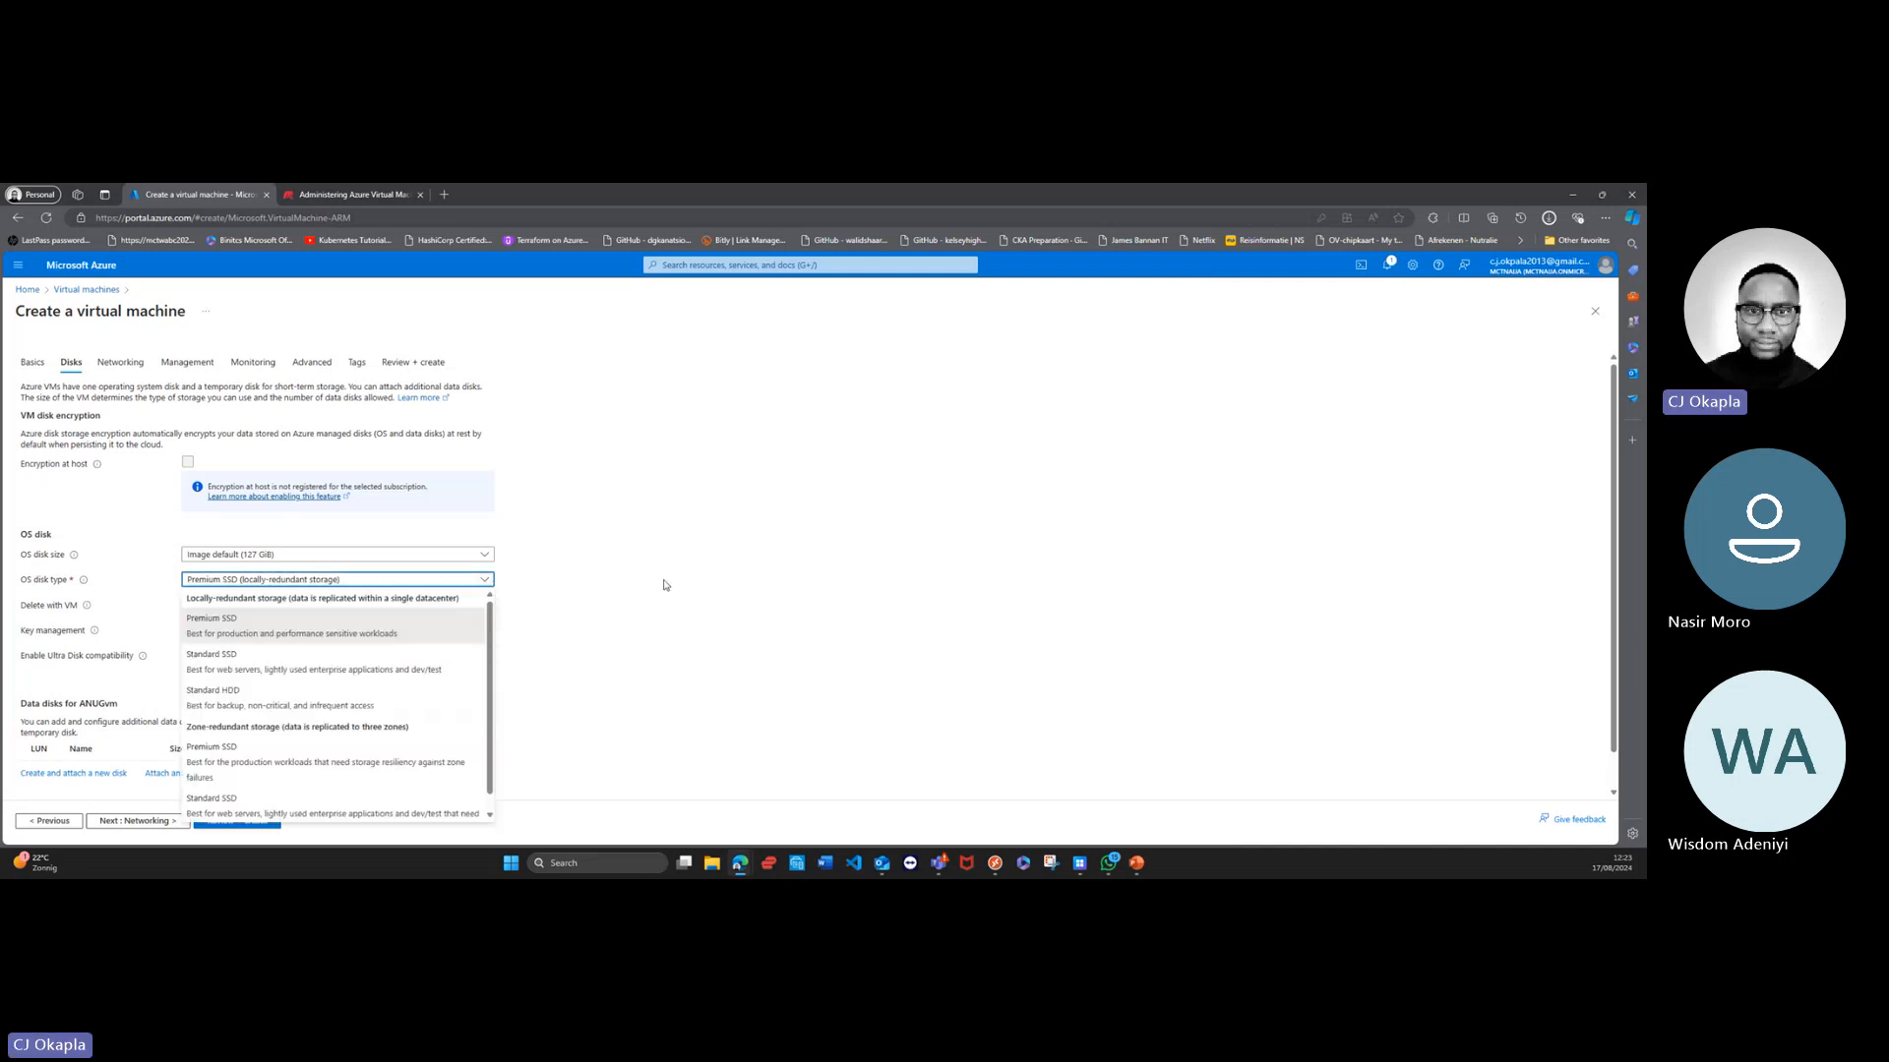
pyautogui.click(669, 585)
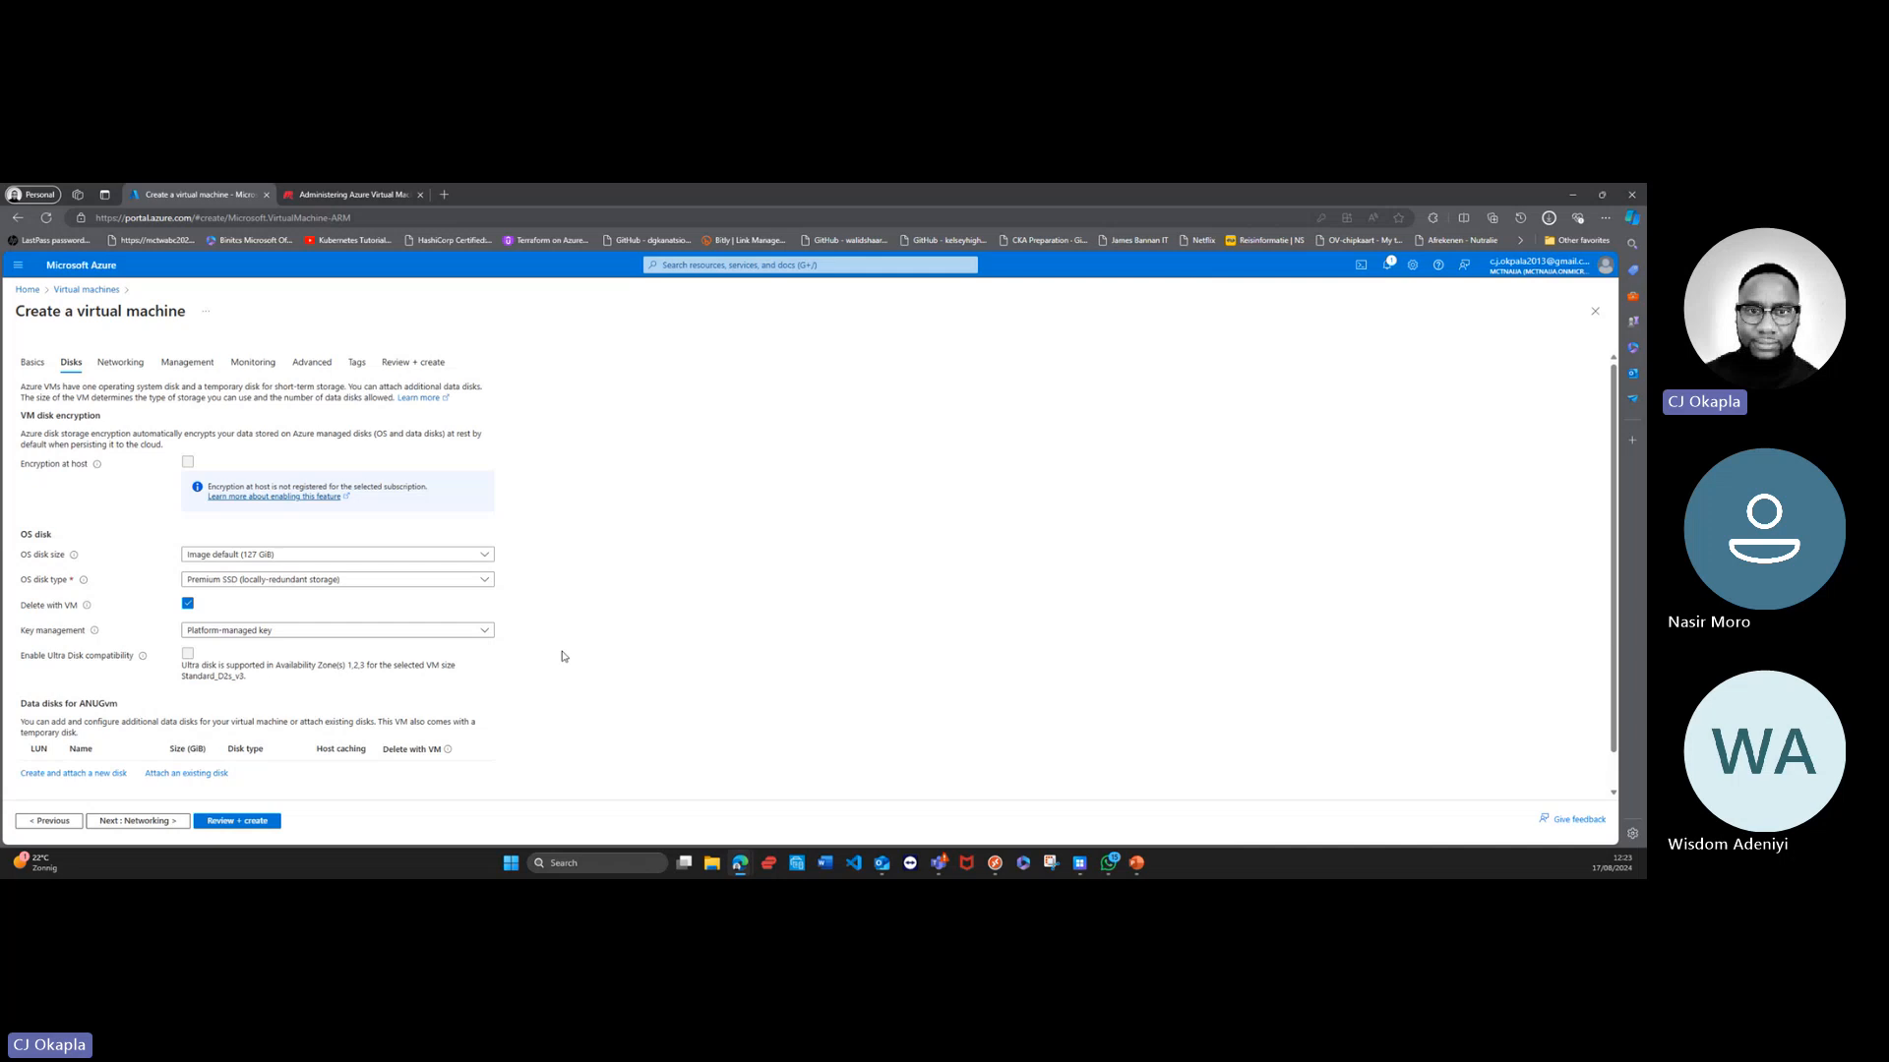
pyautogui.scroll(-1, 566, 656)
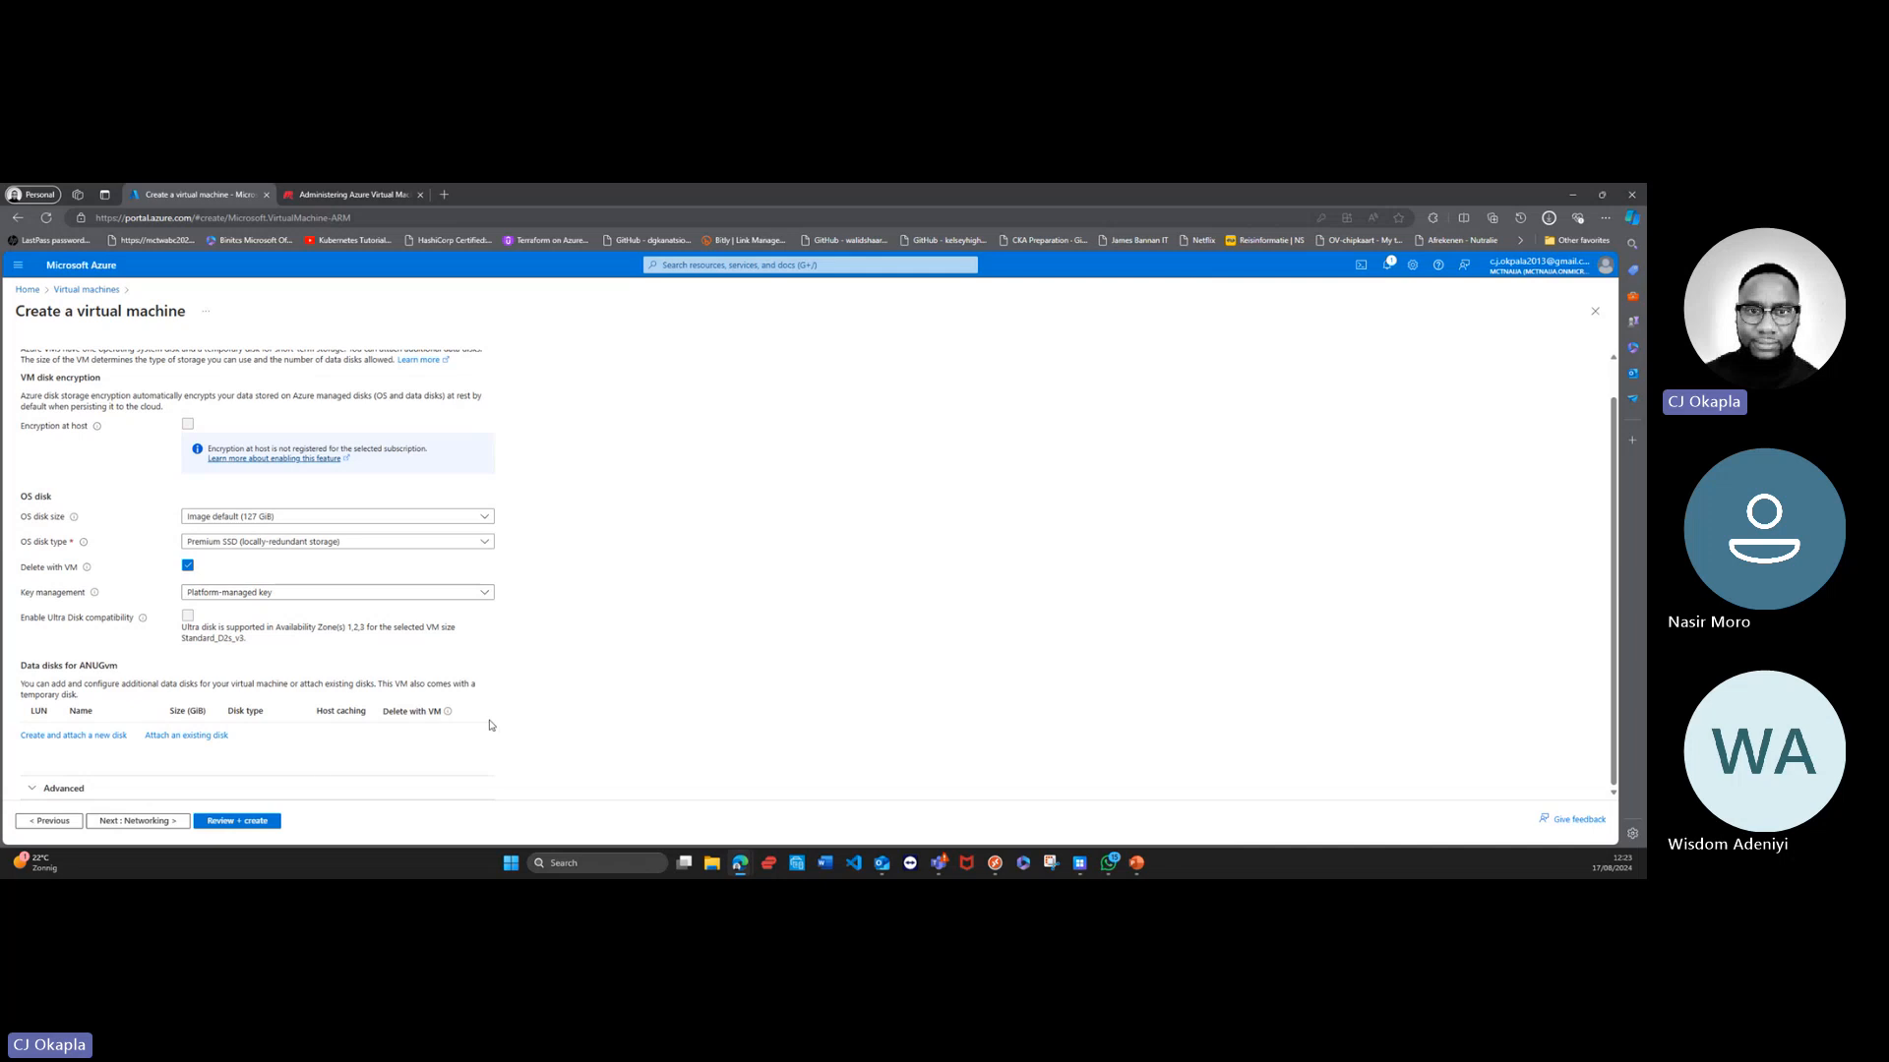
# Step: Examine the networking settings, including the virtual network choices, public IP, inbound ports and load balancing options
pyautogui.click(145, 824)
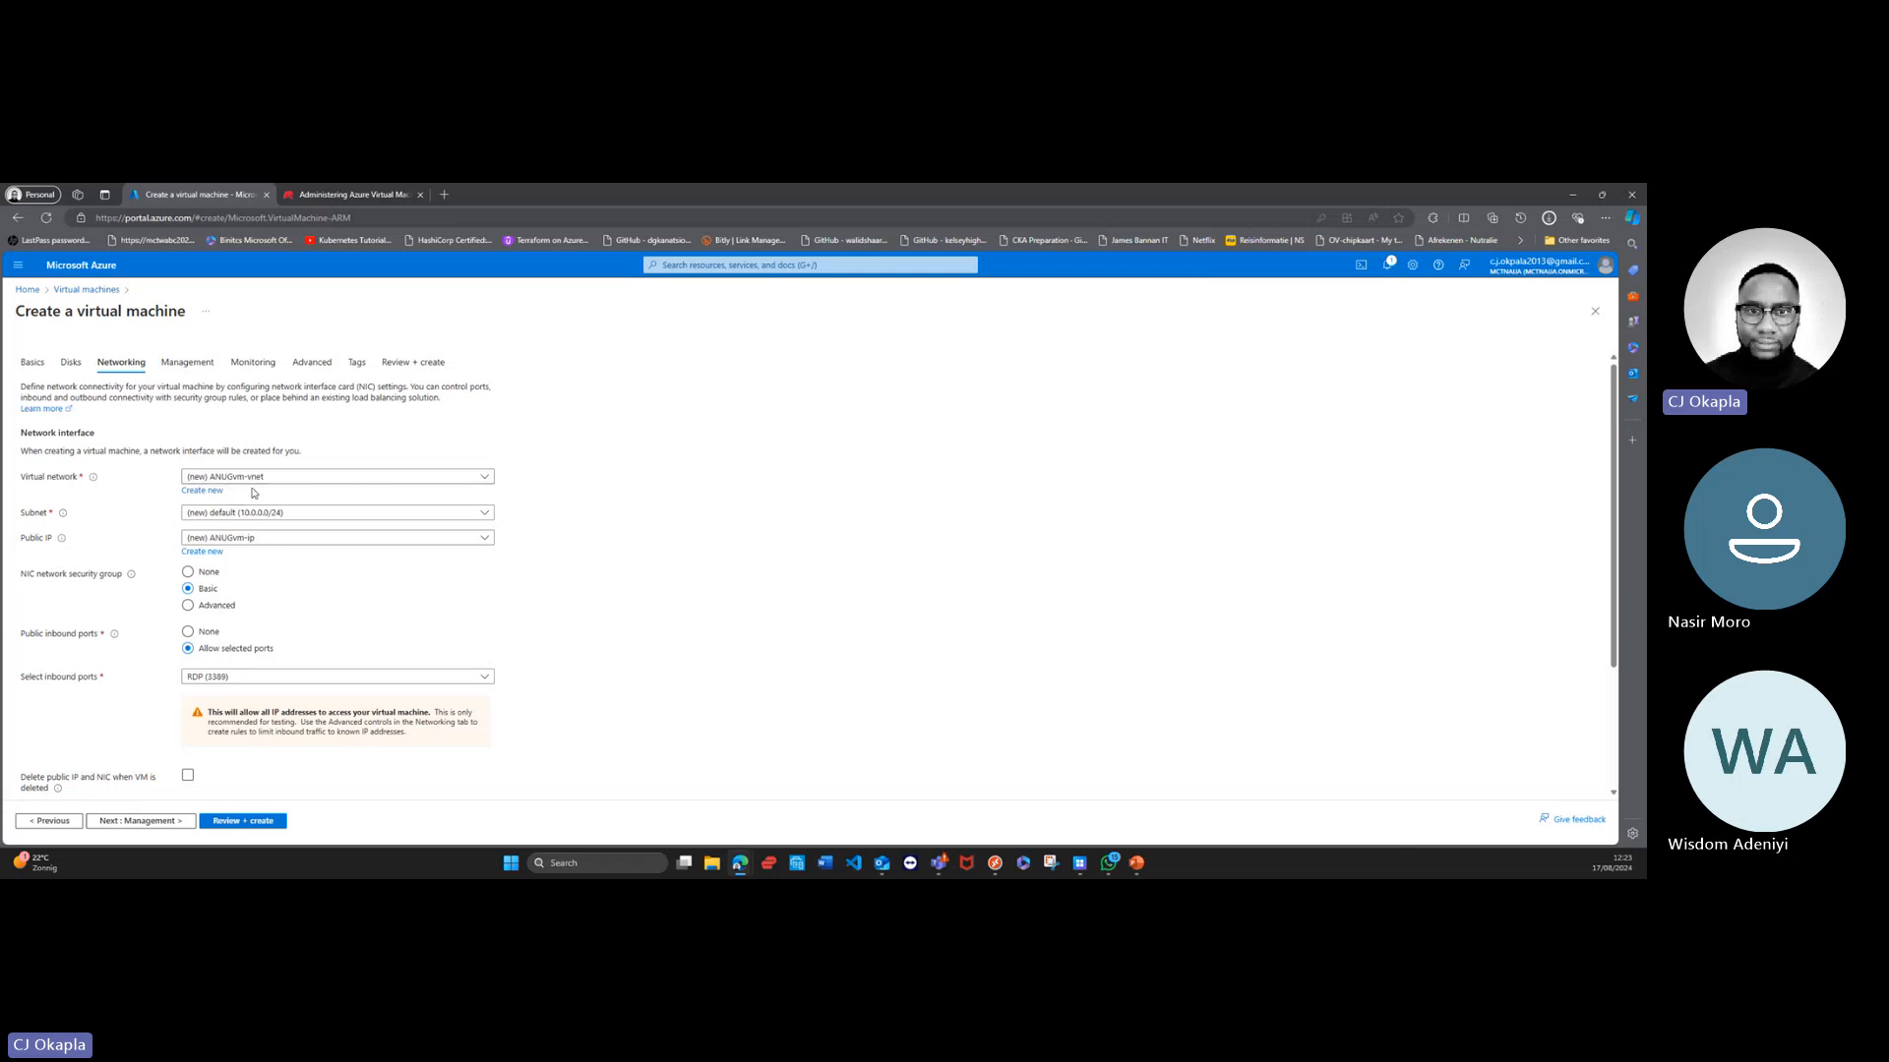
pyautogui.click(473, 482)
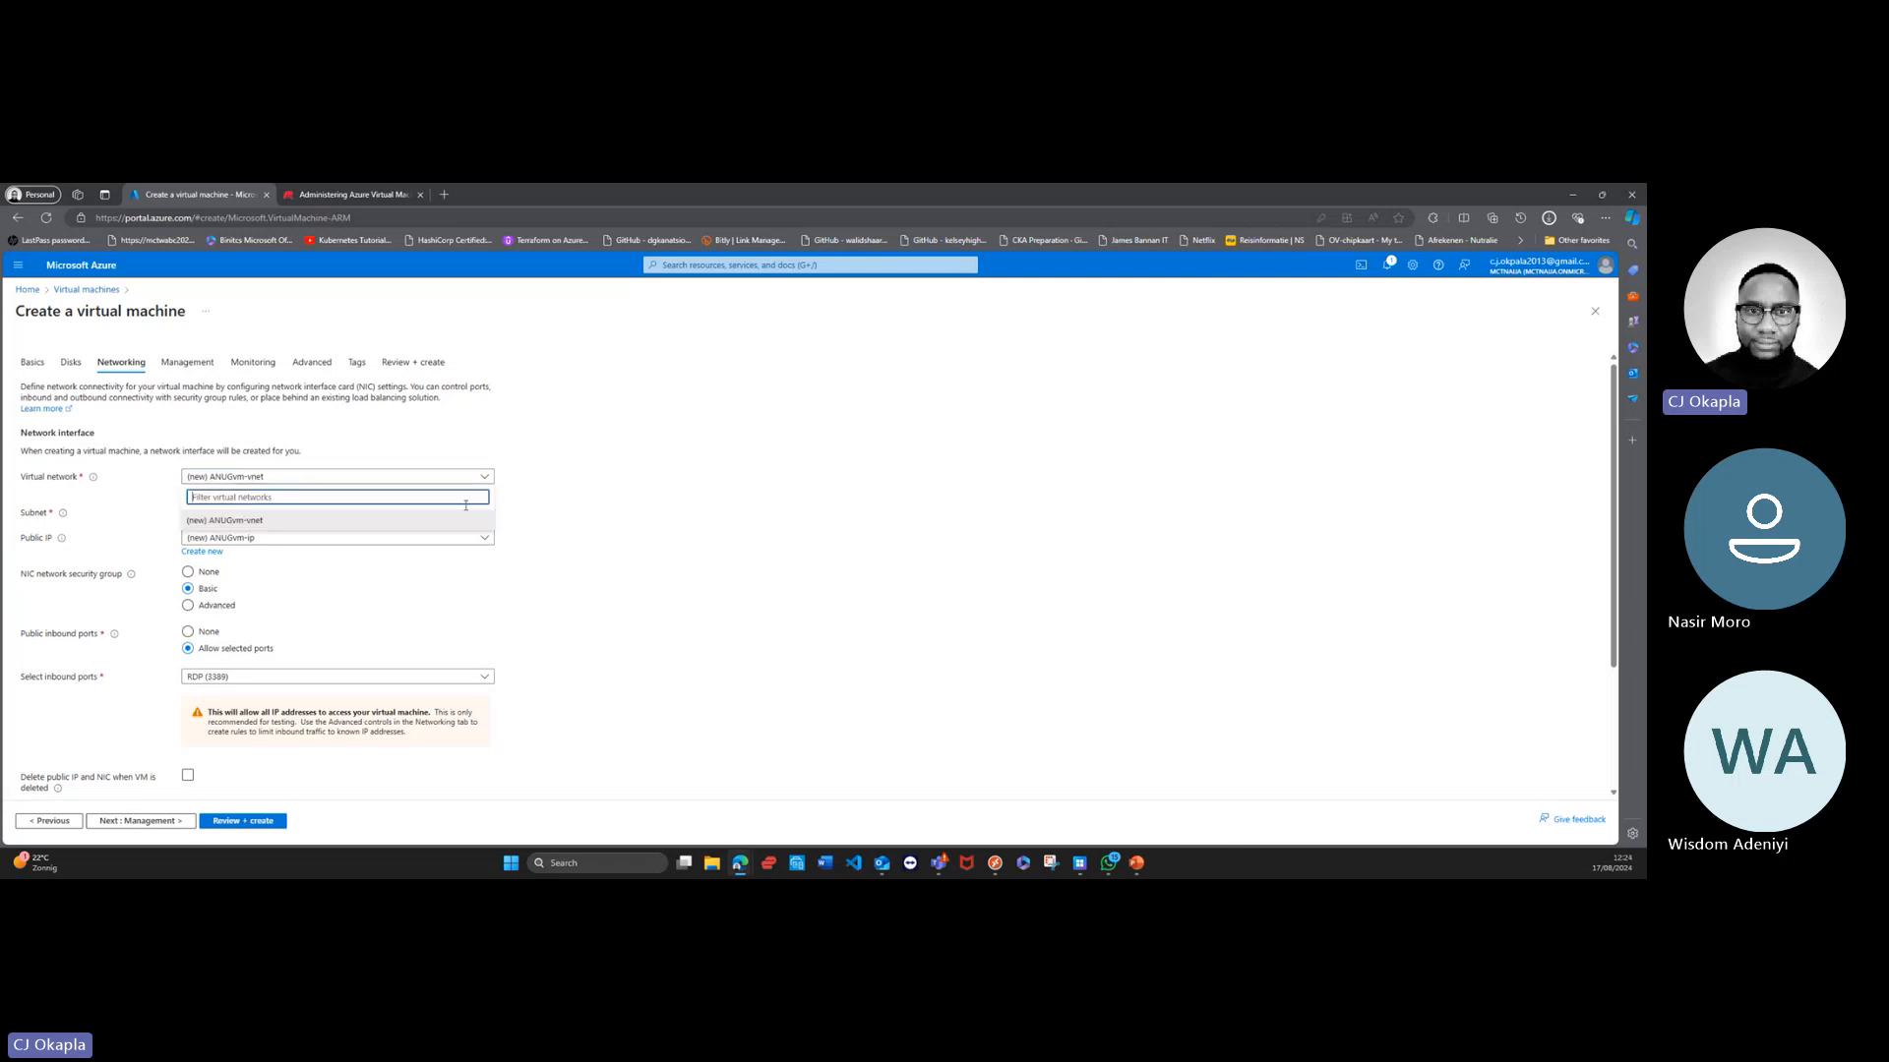
pyautogui.click(573, 527)
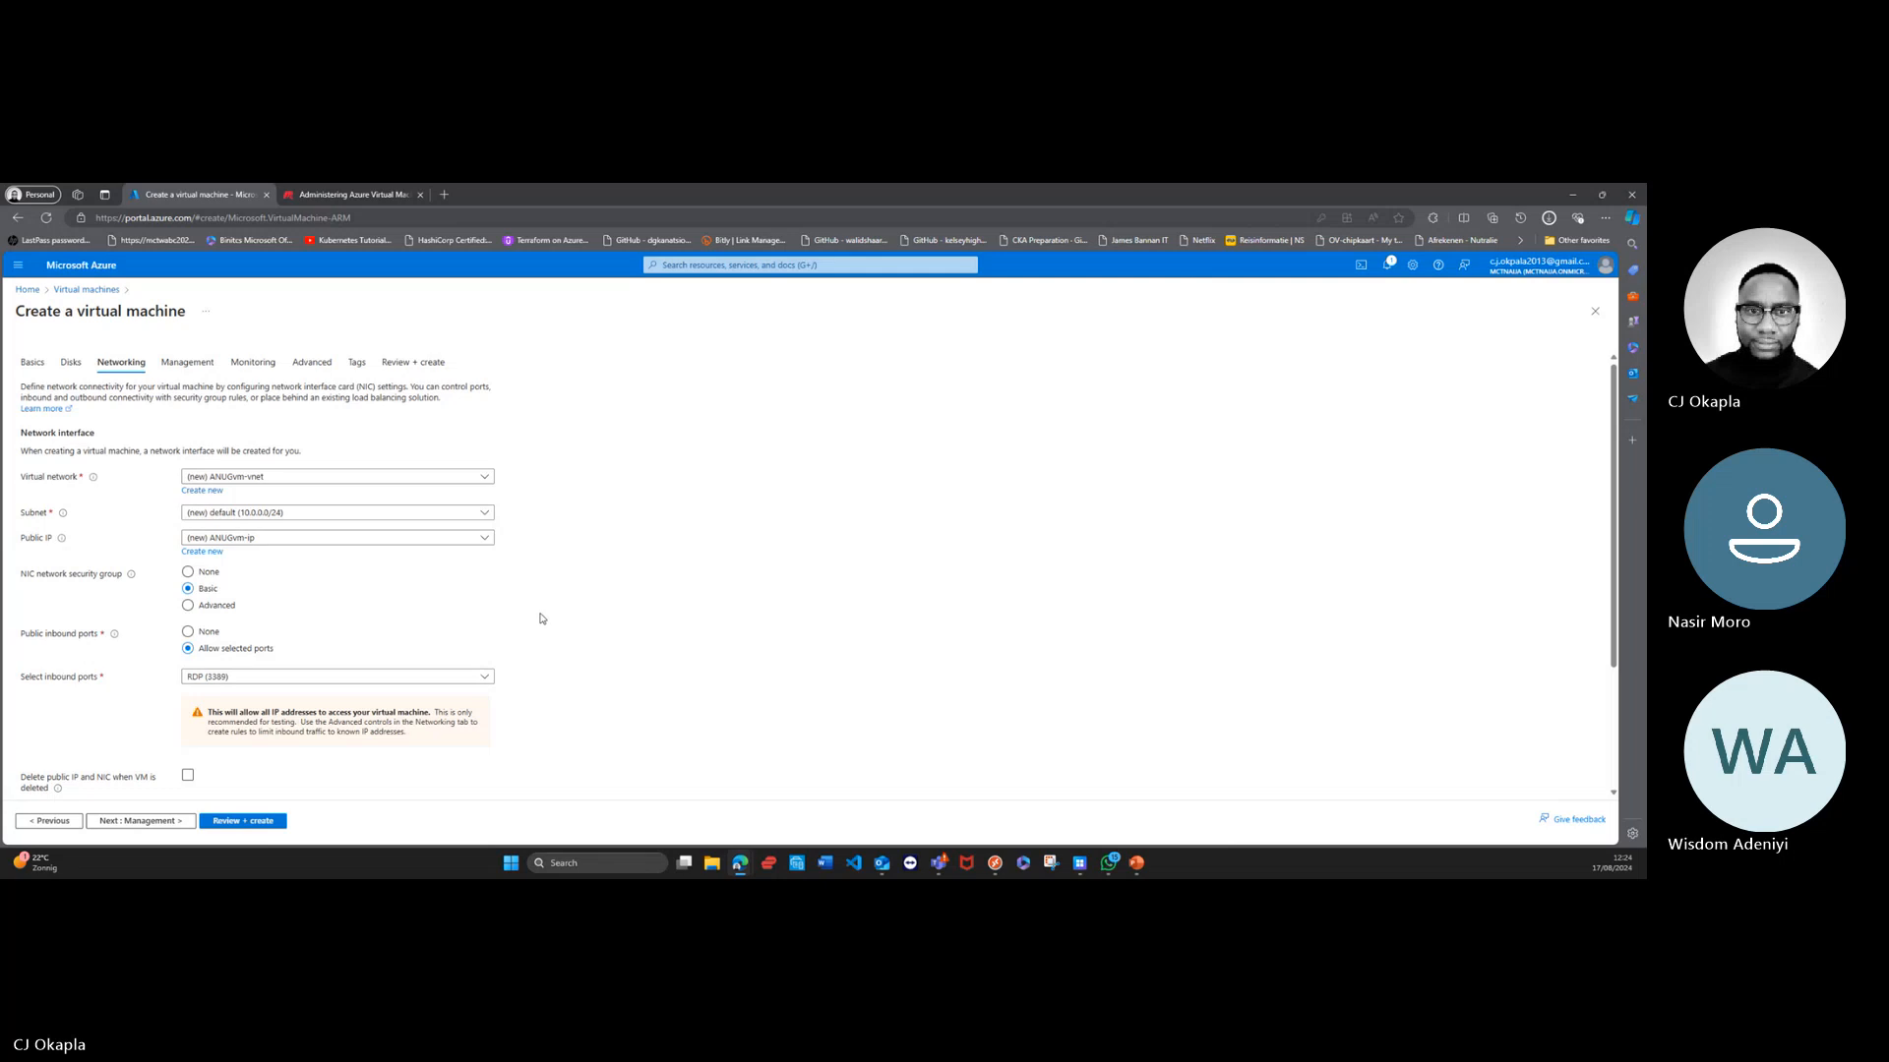
pyautogui.scroll(-1, 557, 625)
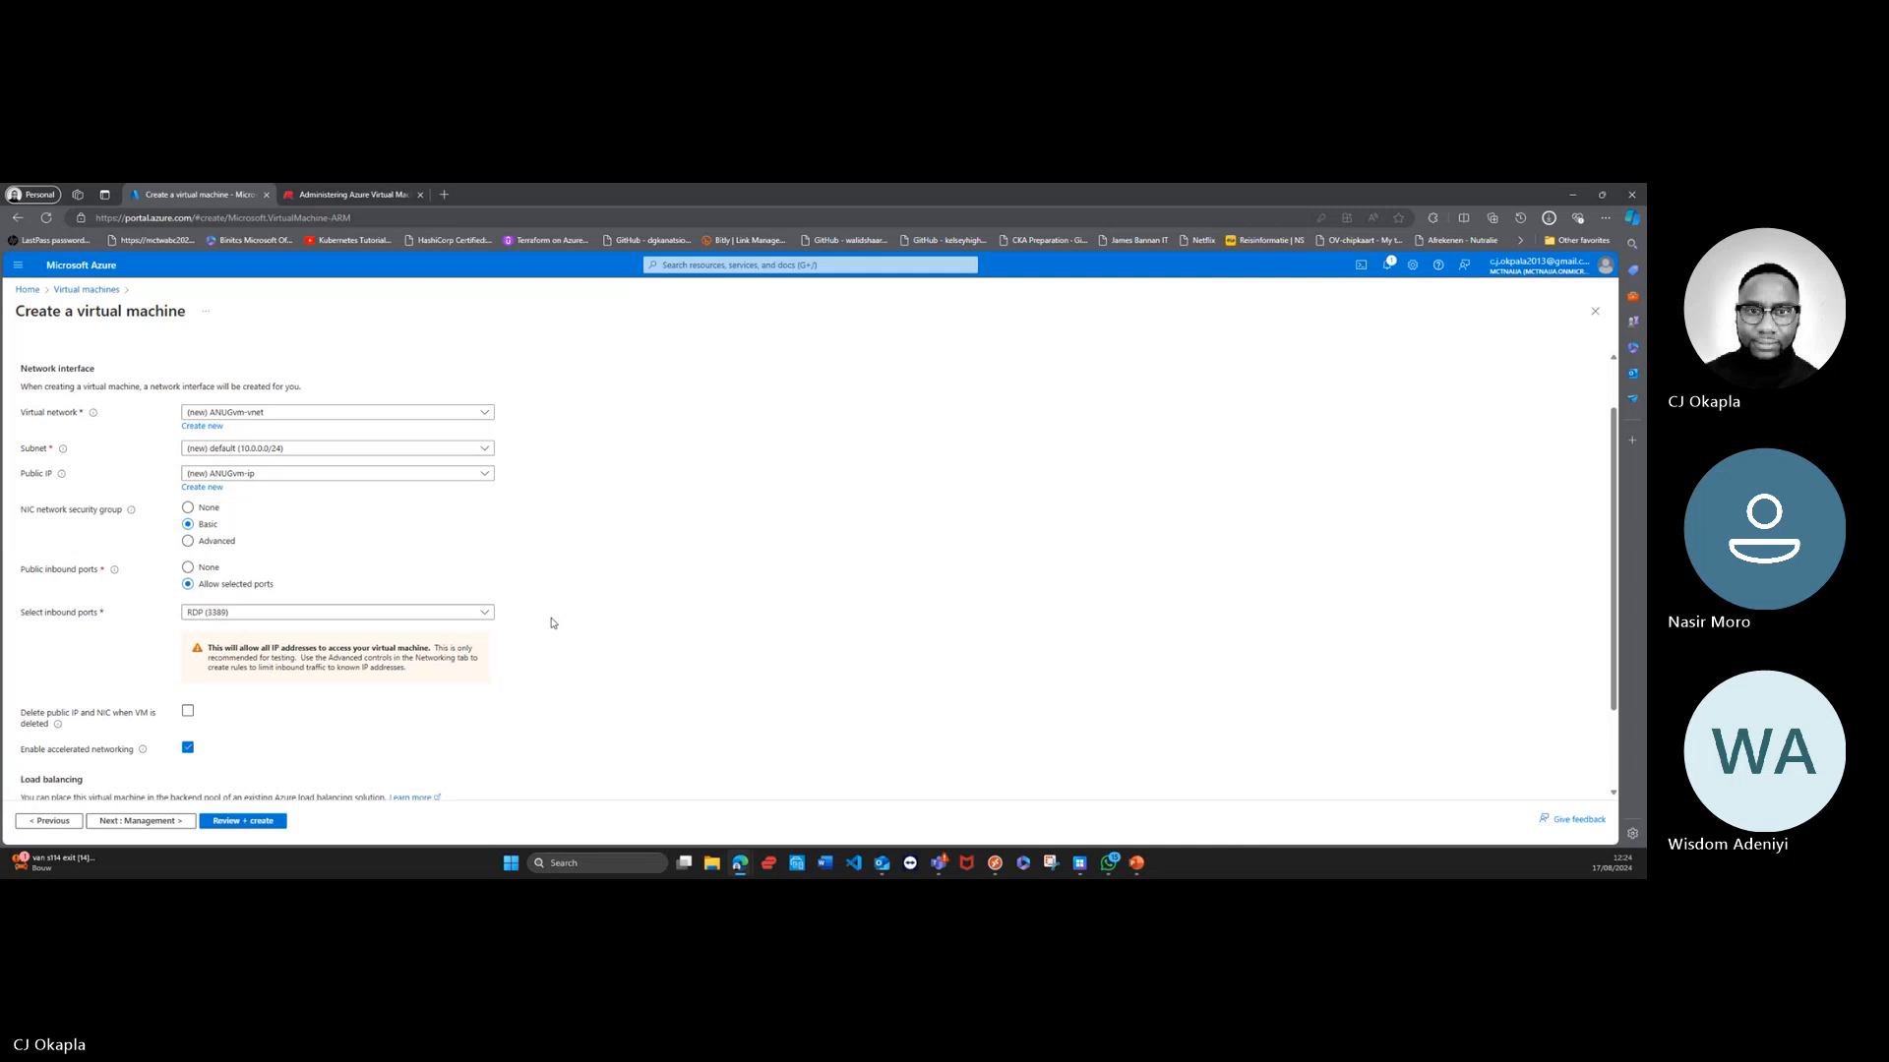
pyautogui.scroll(-1, 553, 623)
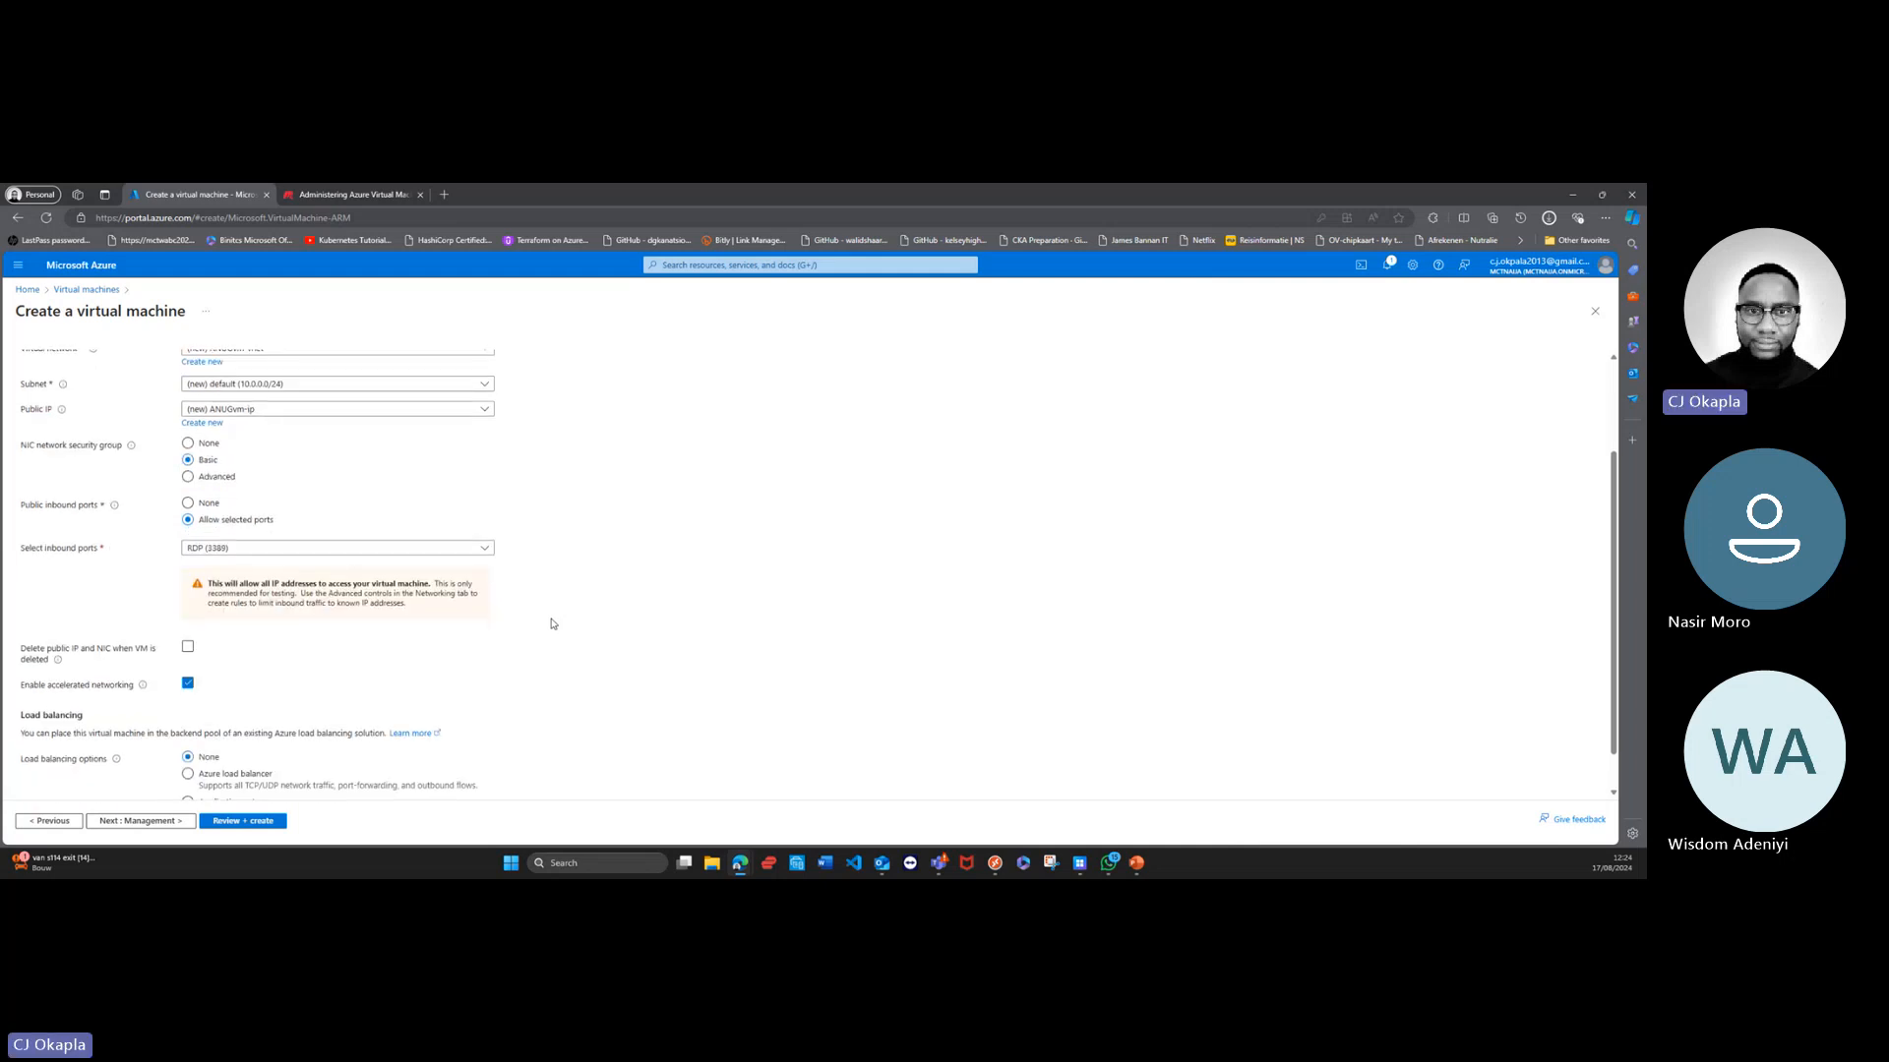
pyautogui.scroll(1, 547, 624)
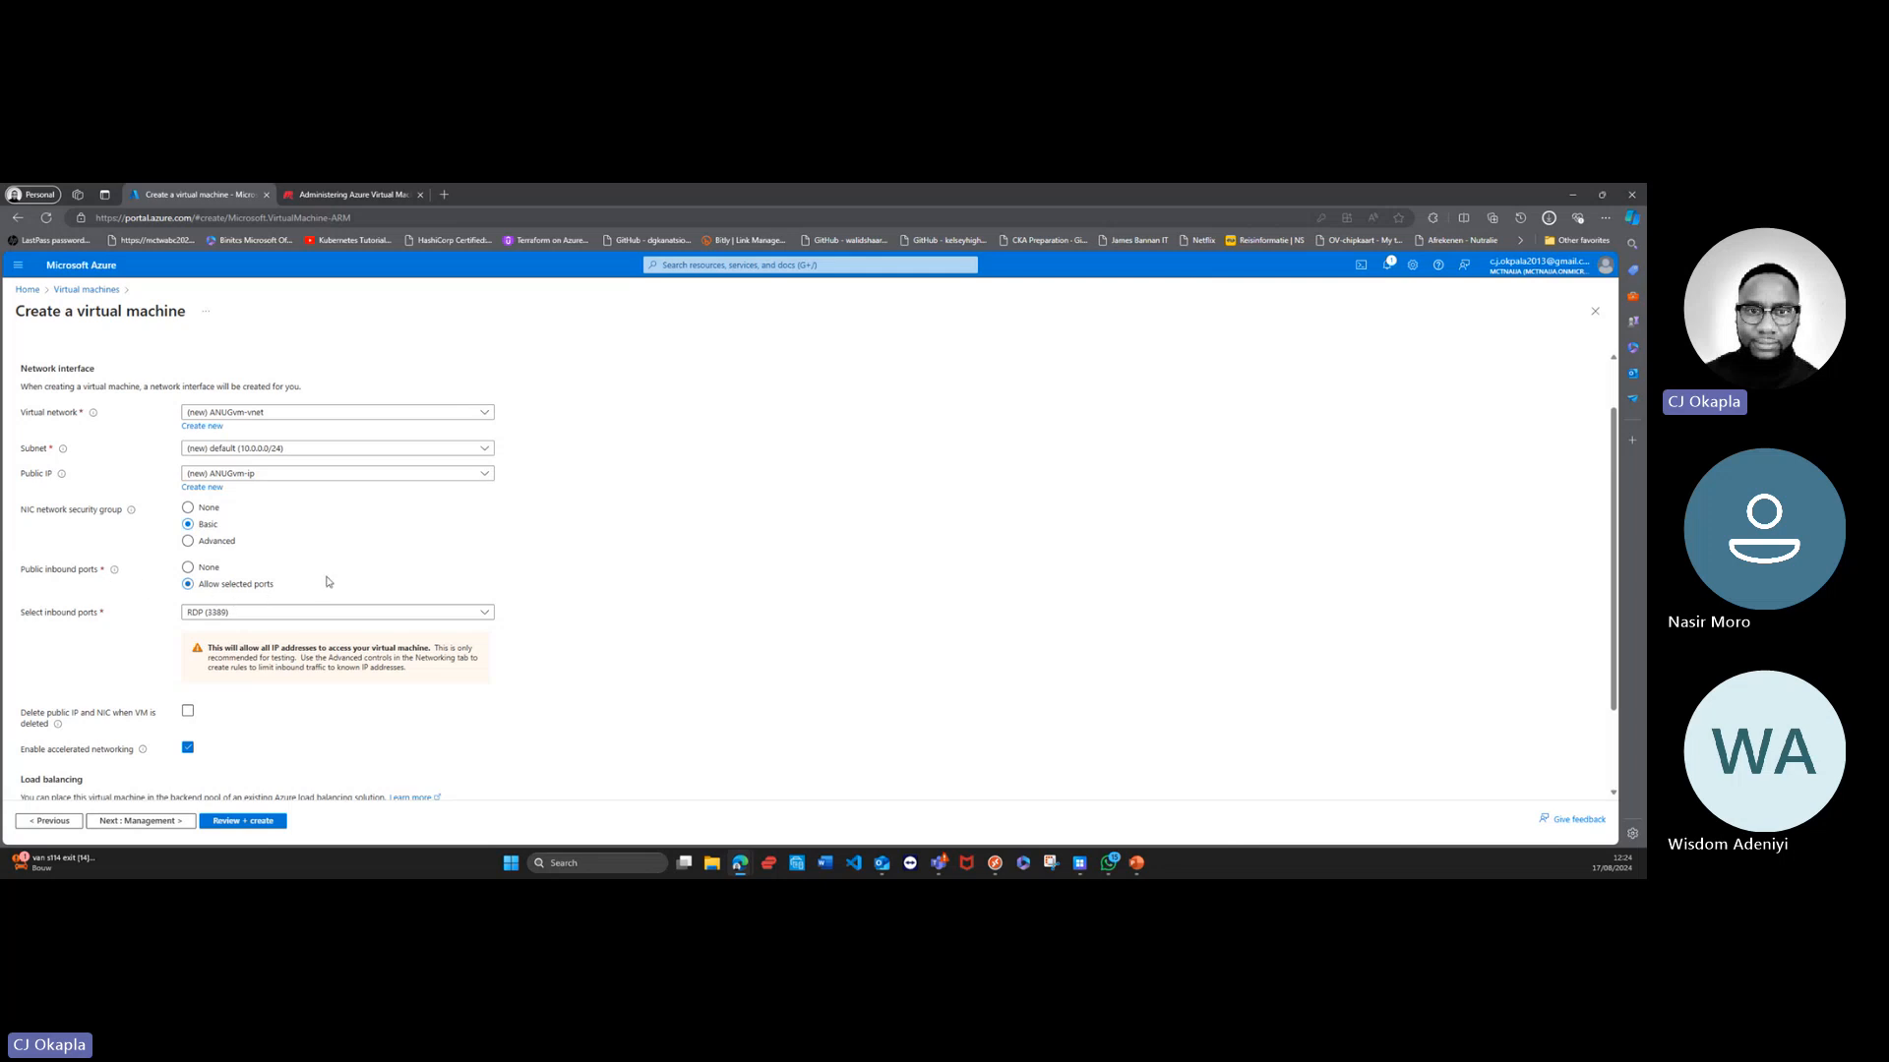
pyautogui.scroll(-2, 602, 641)
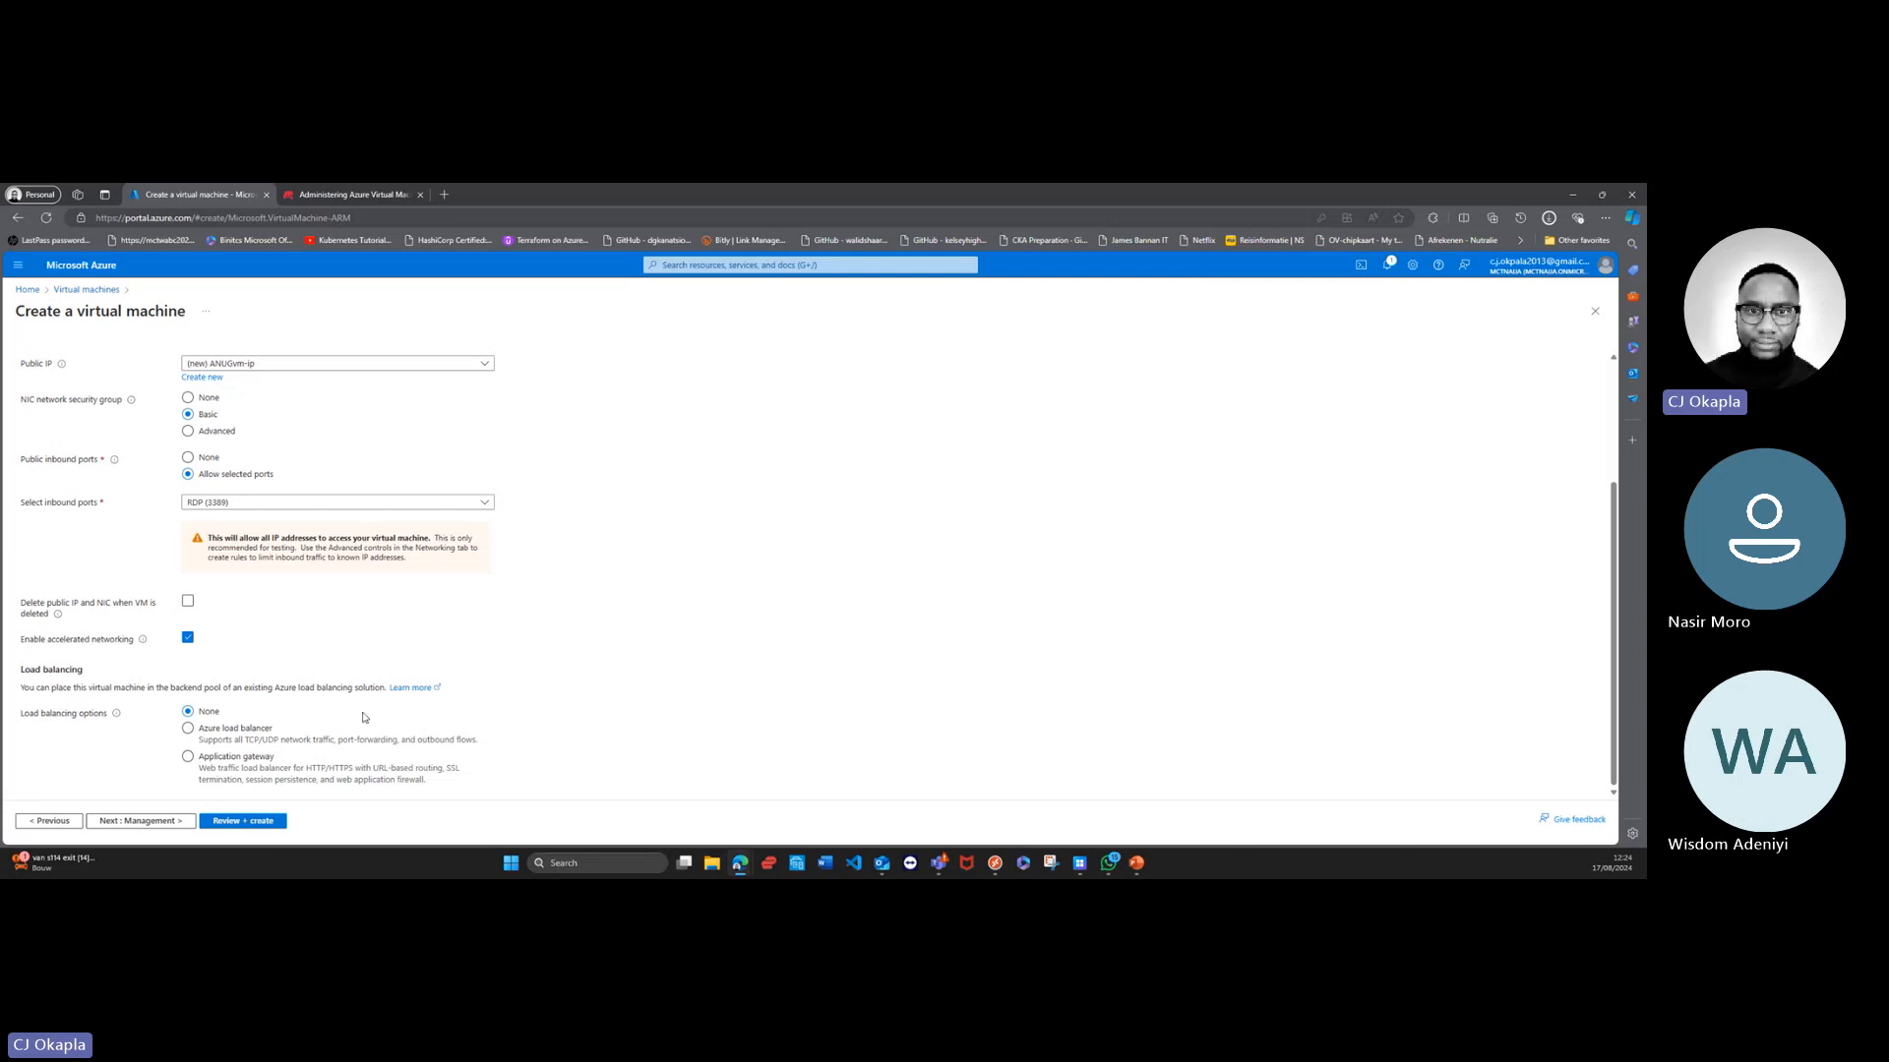
# Step: Examine the management settings for Microsoft Entra ID login, auto-shutdown, backup, disaster recovery and guest OS updates
pyautogui.click(174, 818)
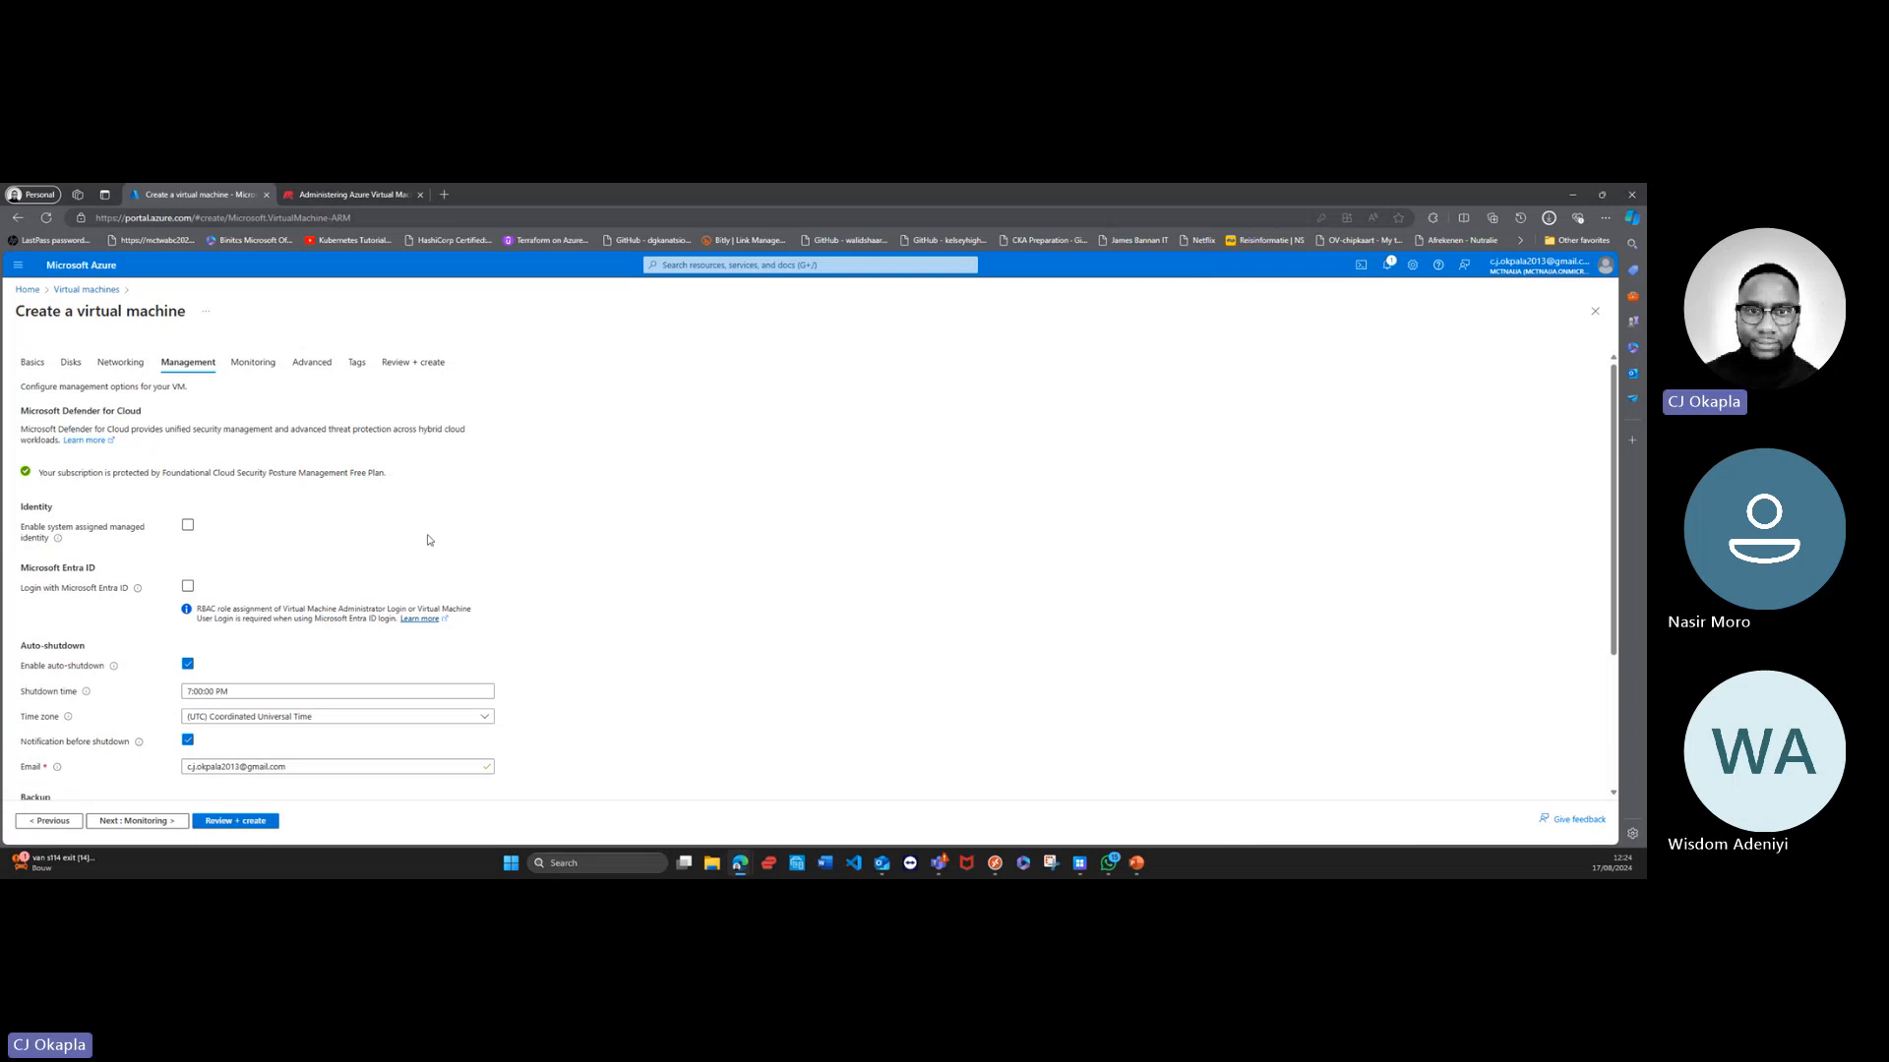
pyautogui.click(191, 591)
pyautogui.scroll(-2, 337, 728)
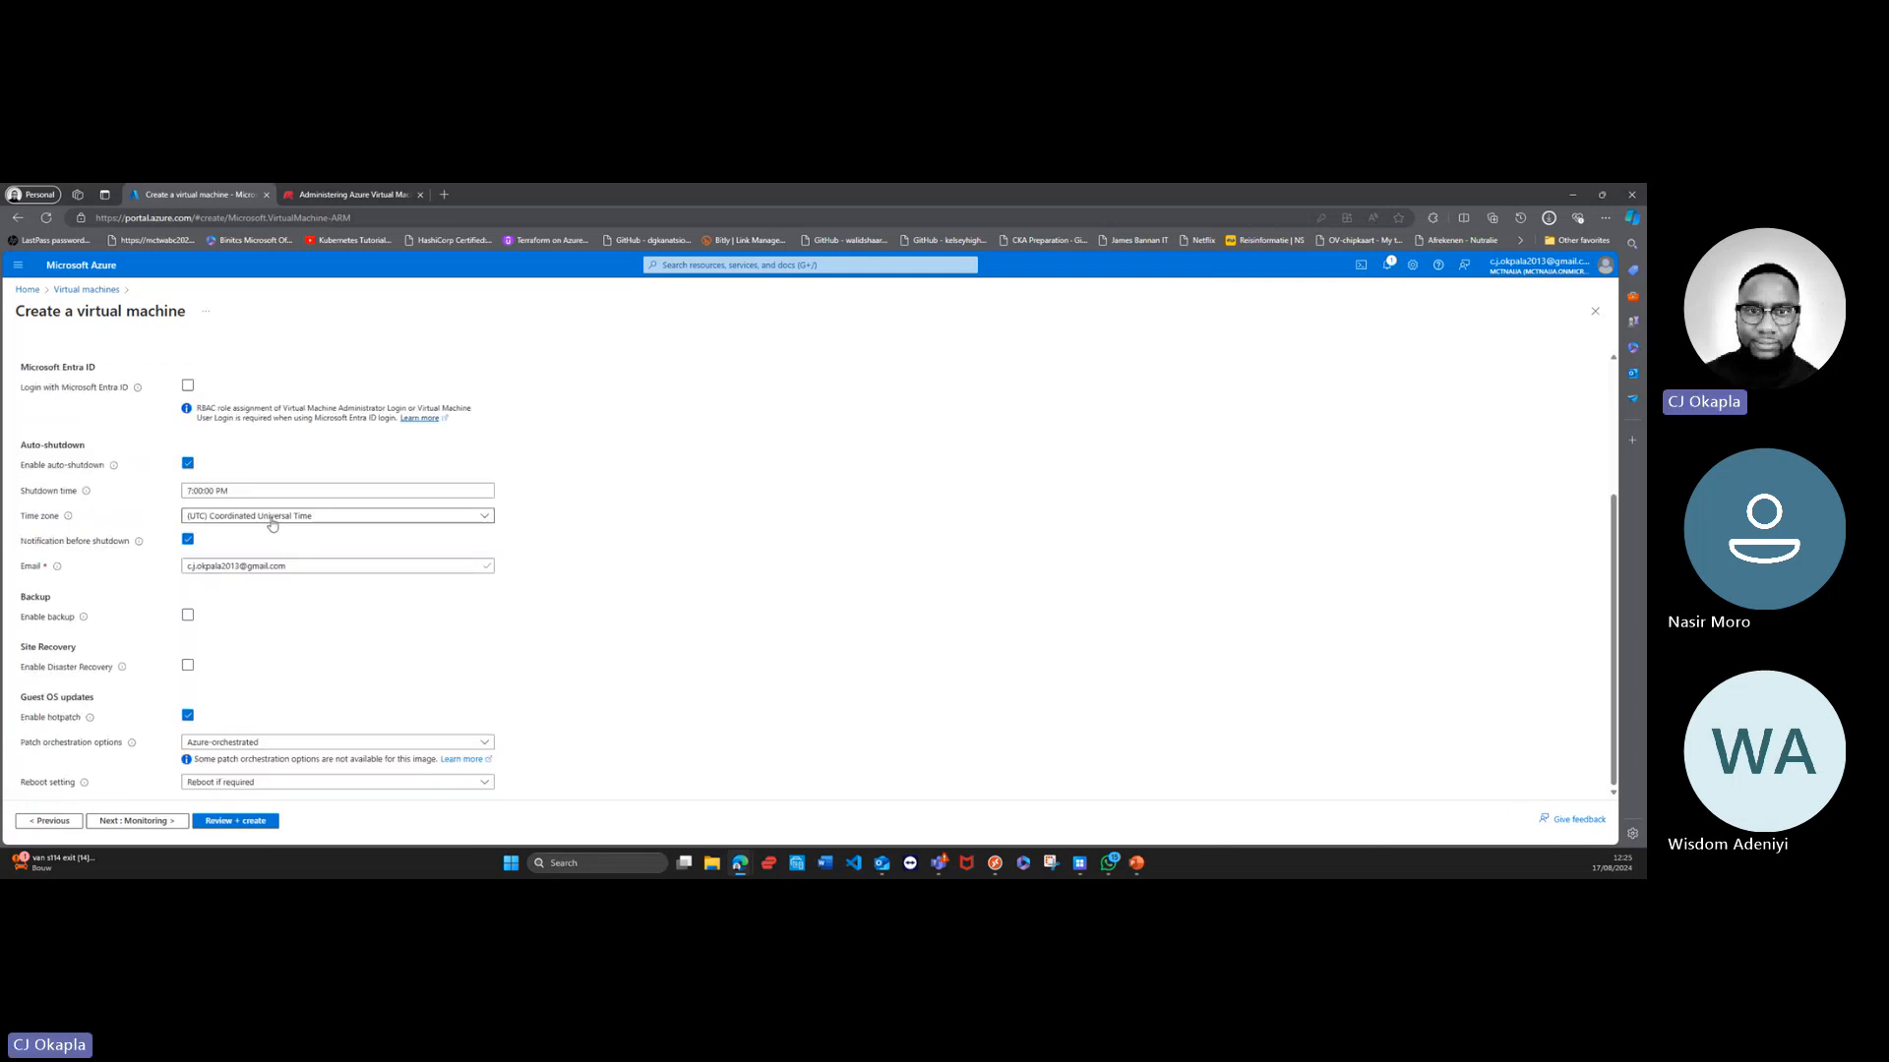
pyautogui.scroll(1, 249, 644)
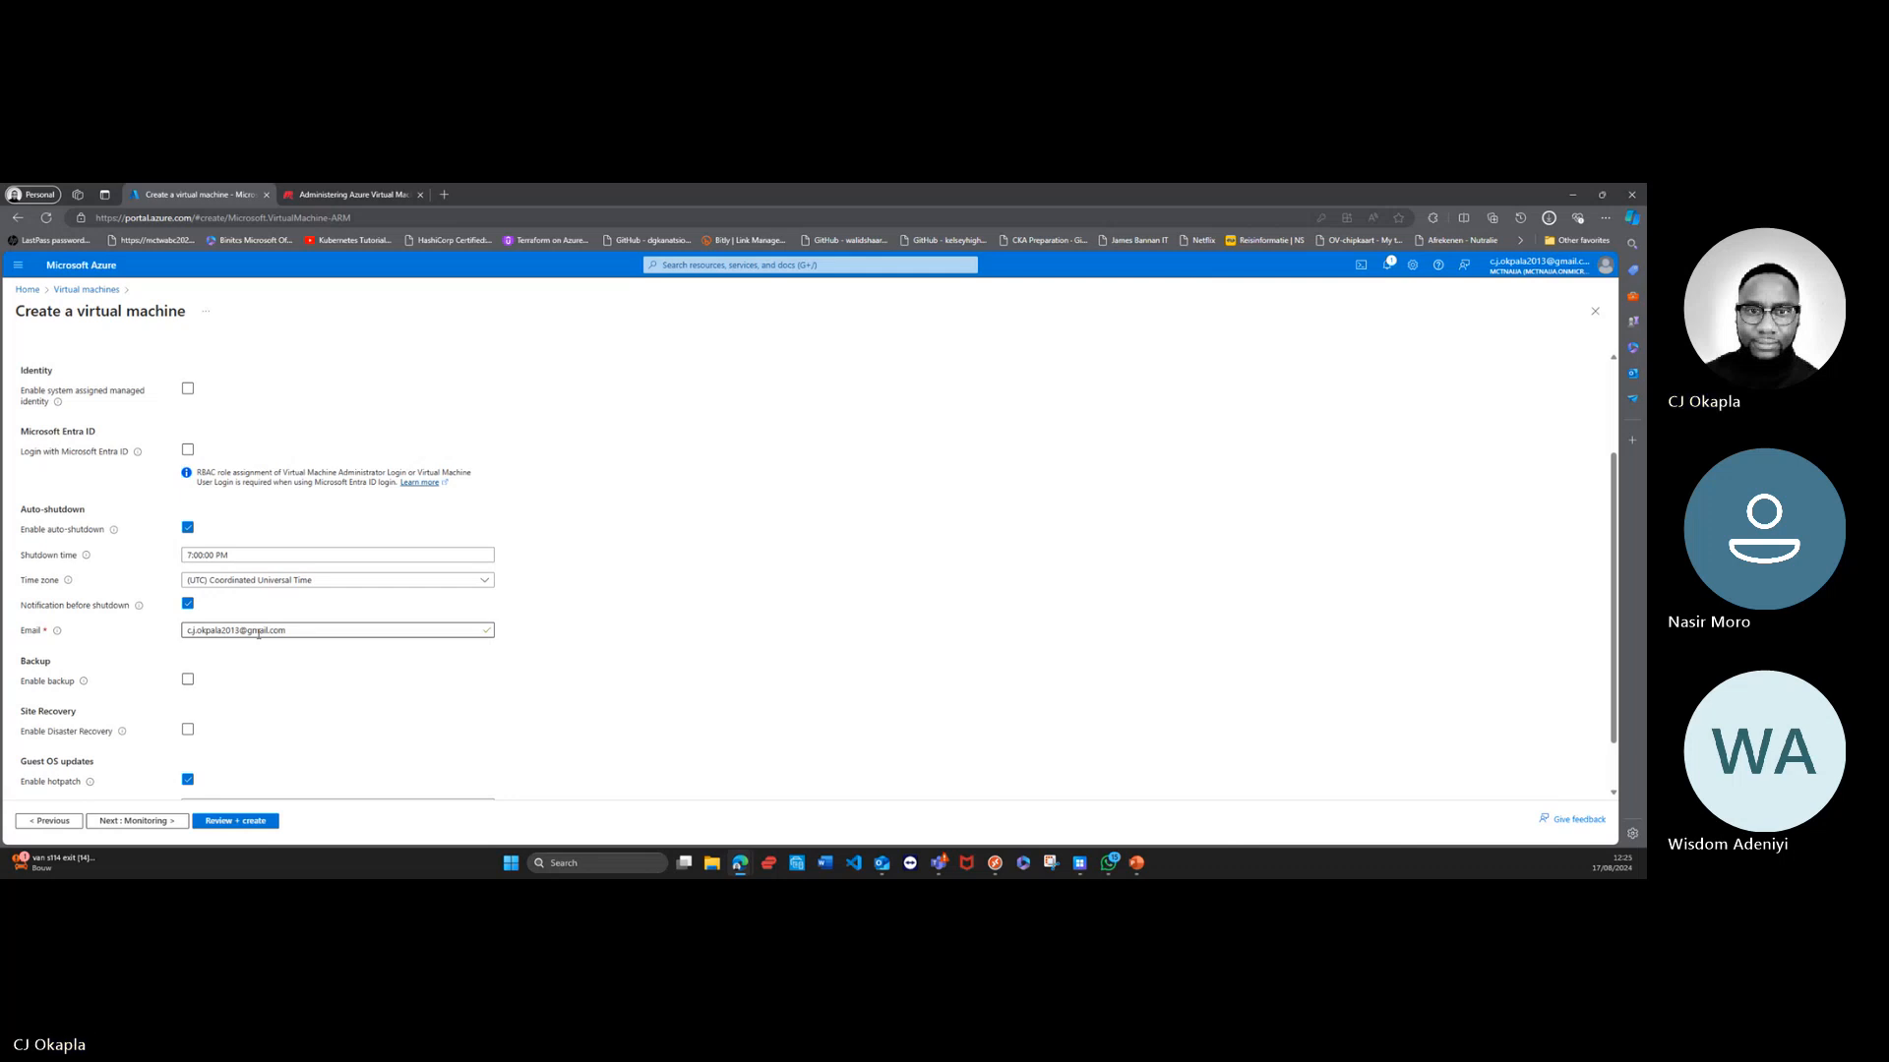
pyautogui.scroll(-1, 539, 699)
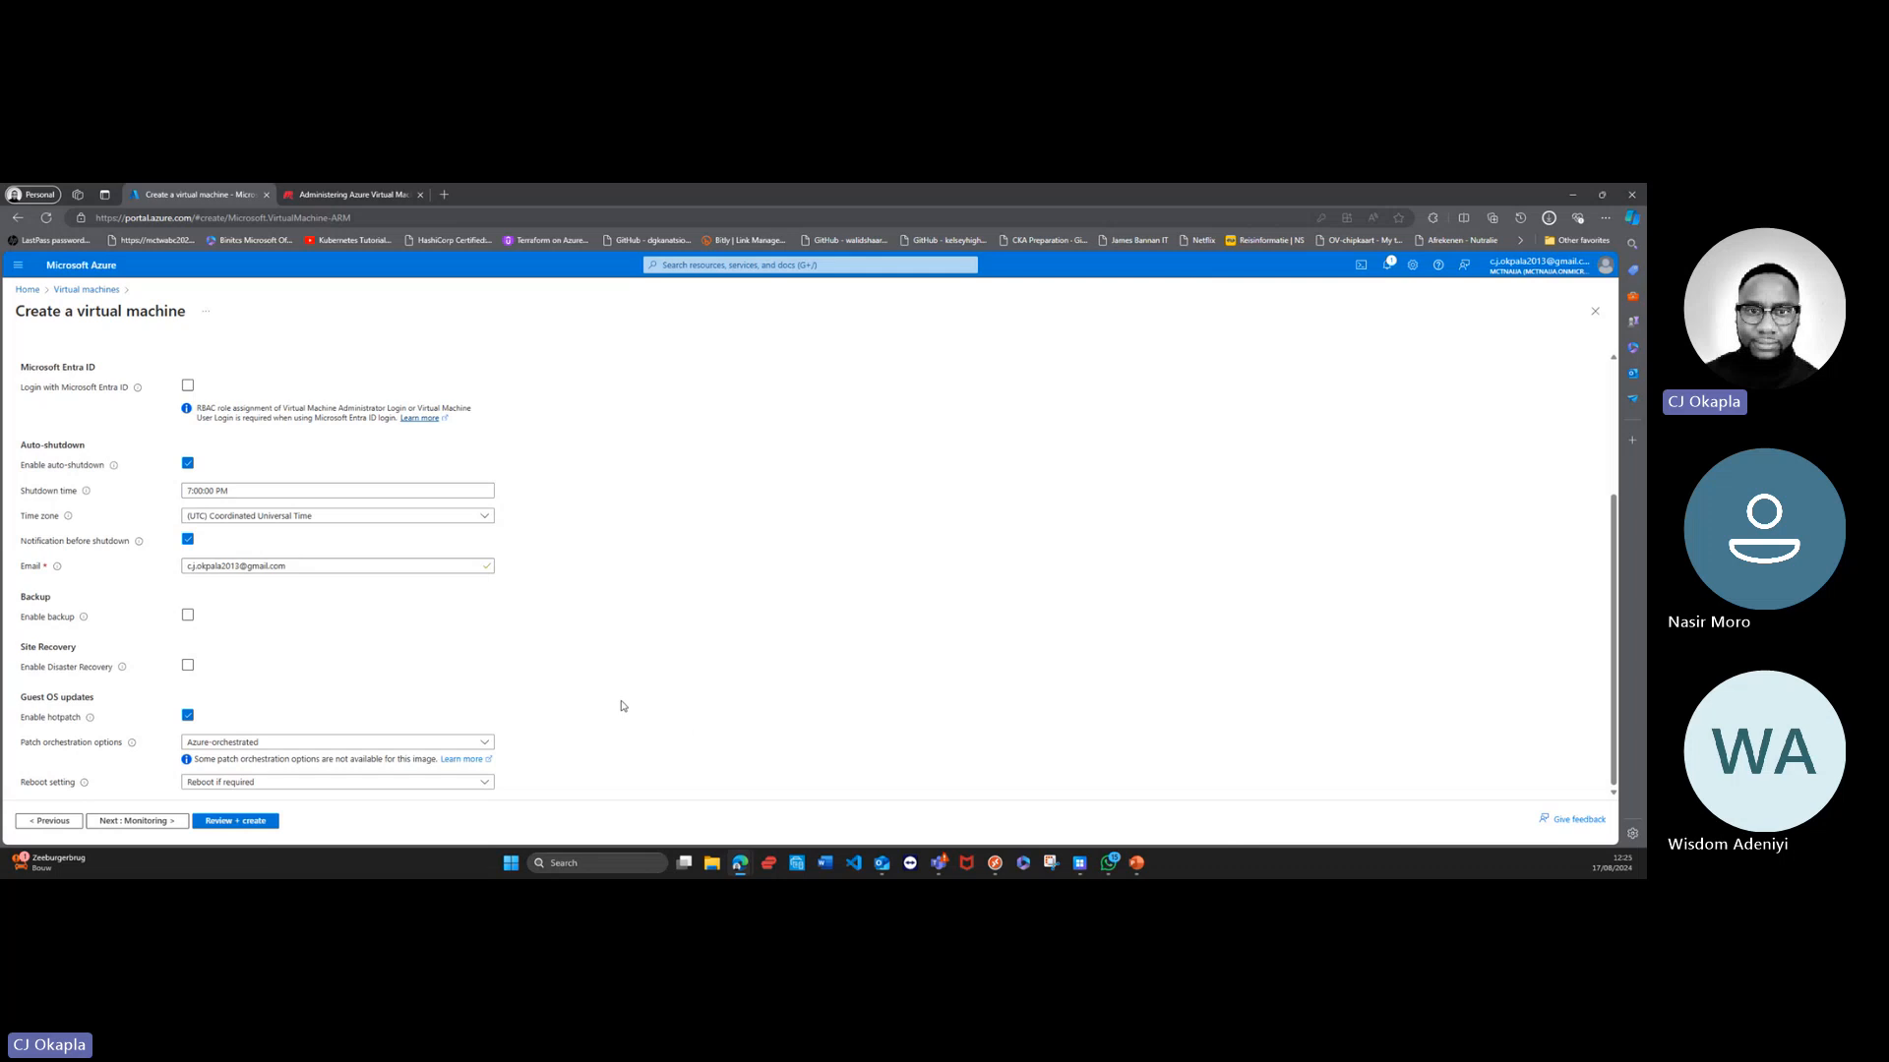
# Step: Examine the monitoring settings and the advanced options for extensions, custom data, user data and host groups
pyautogui.click(138, 821)
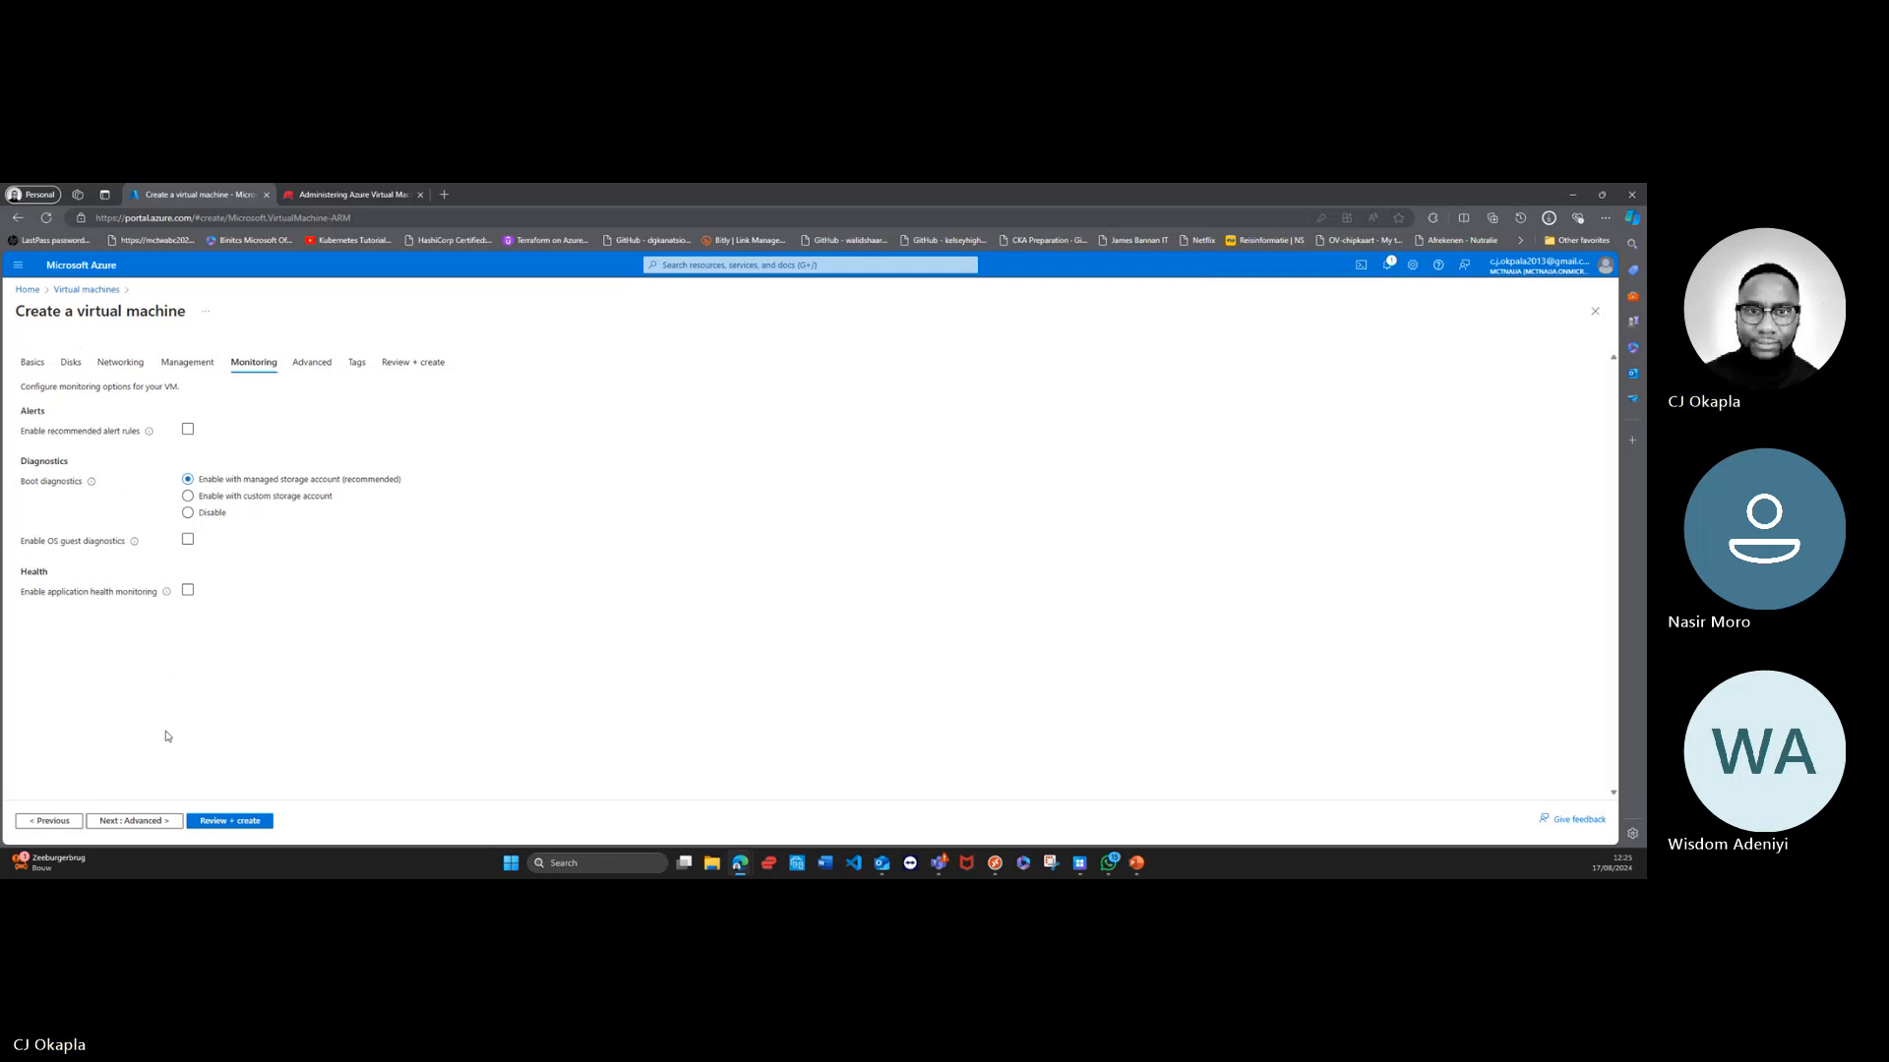
pyautogui.click(150, 822)
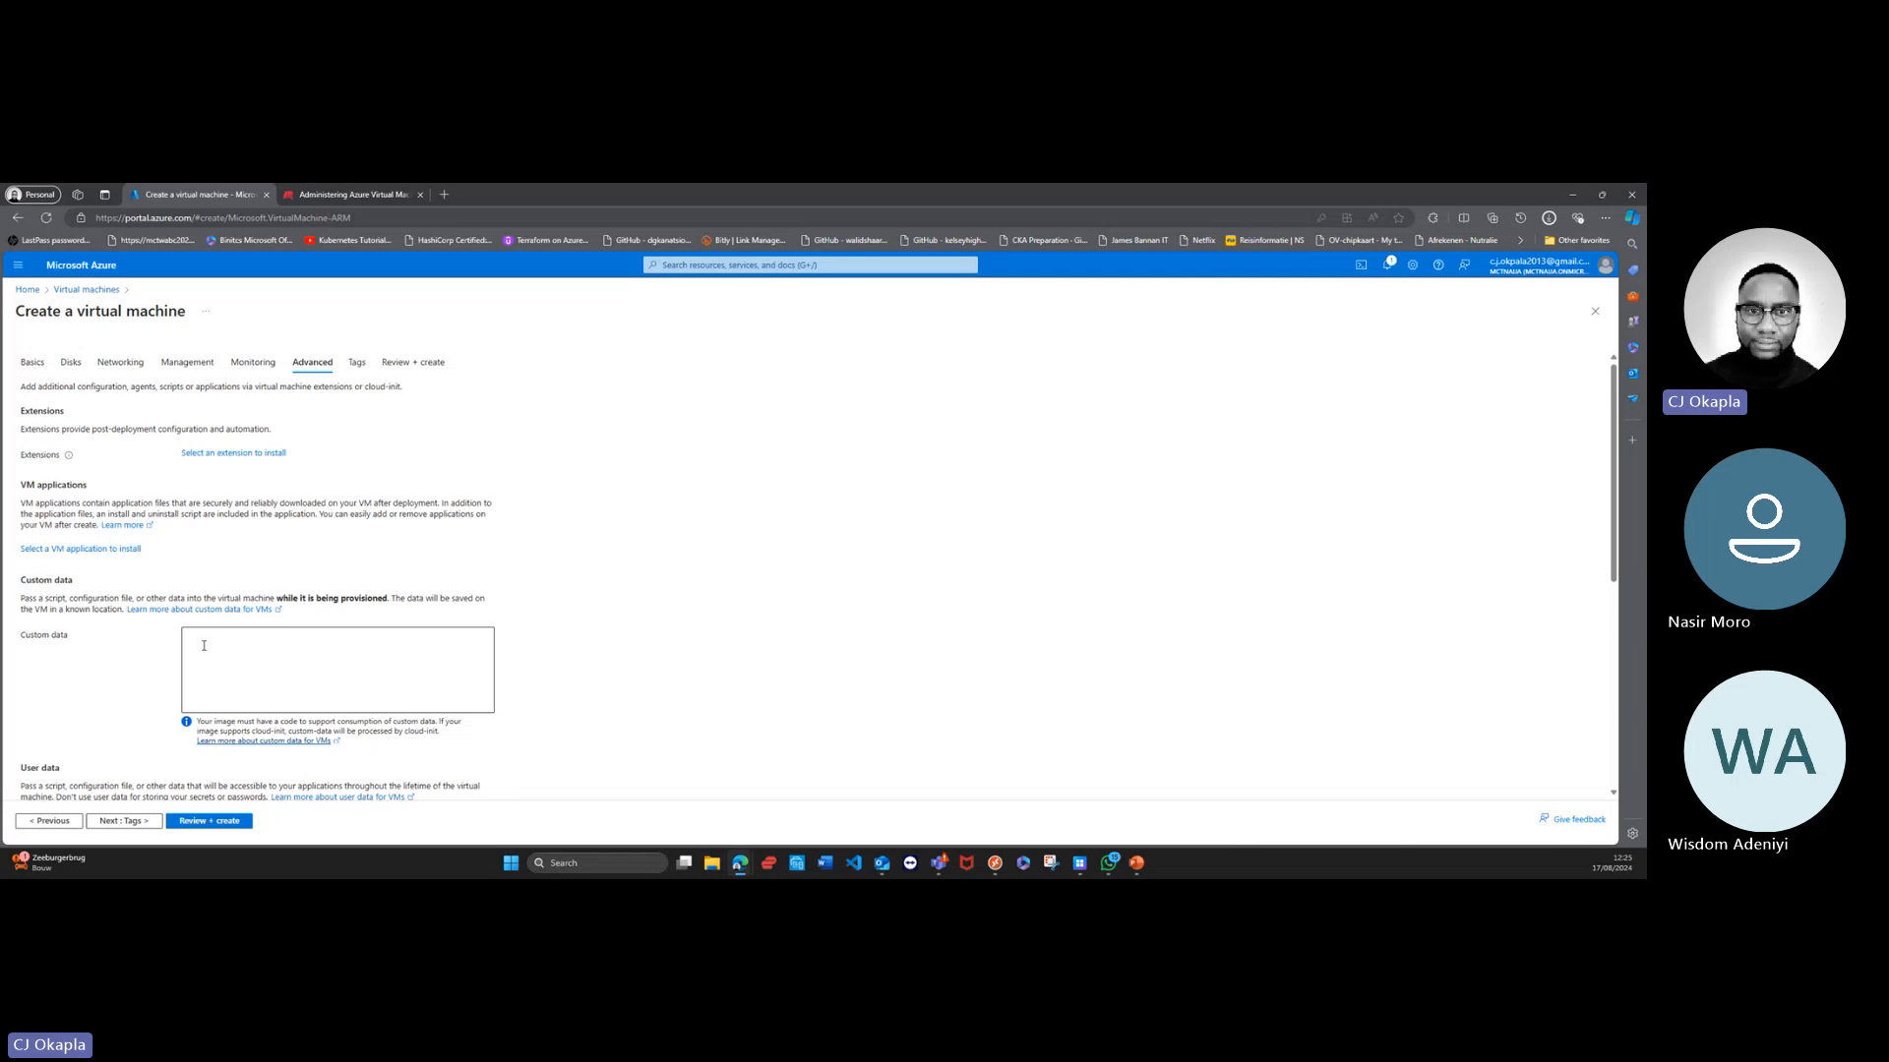
pyautogui.scroll(-2, 204, 645)
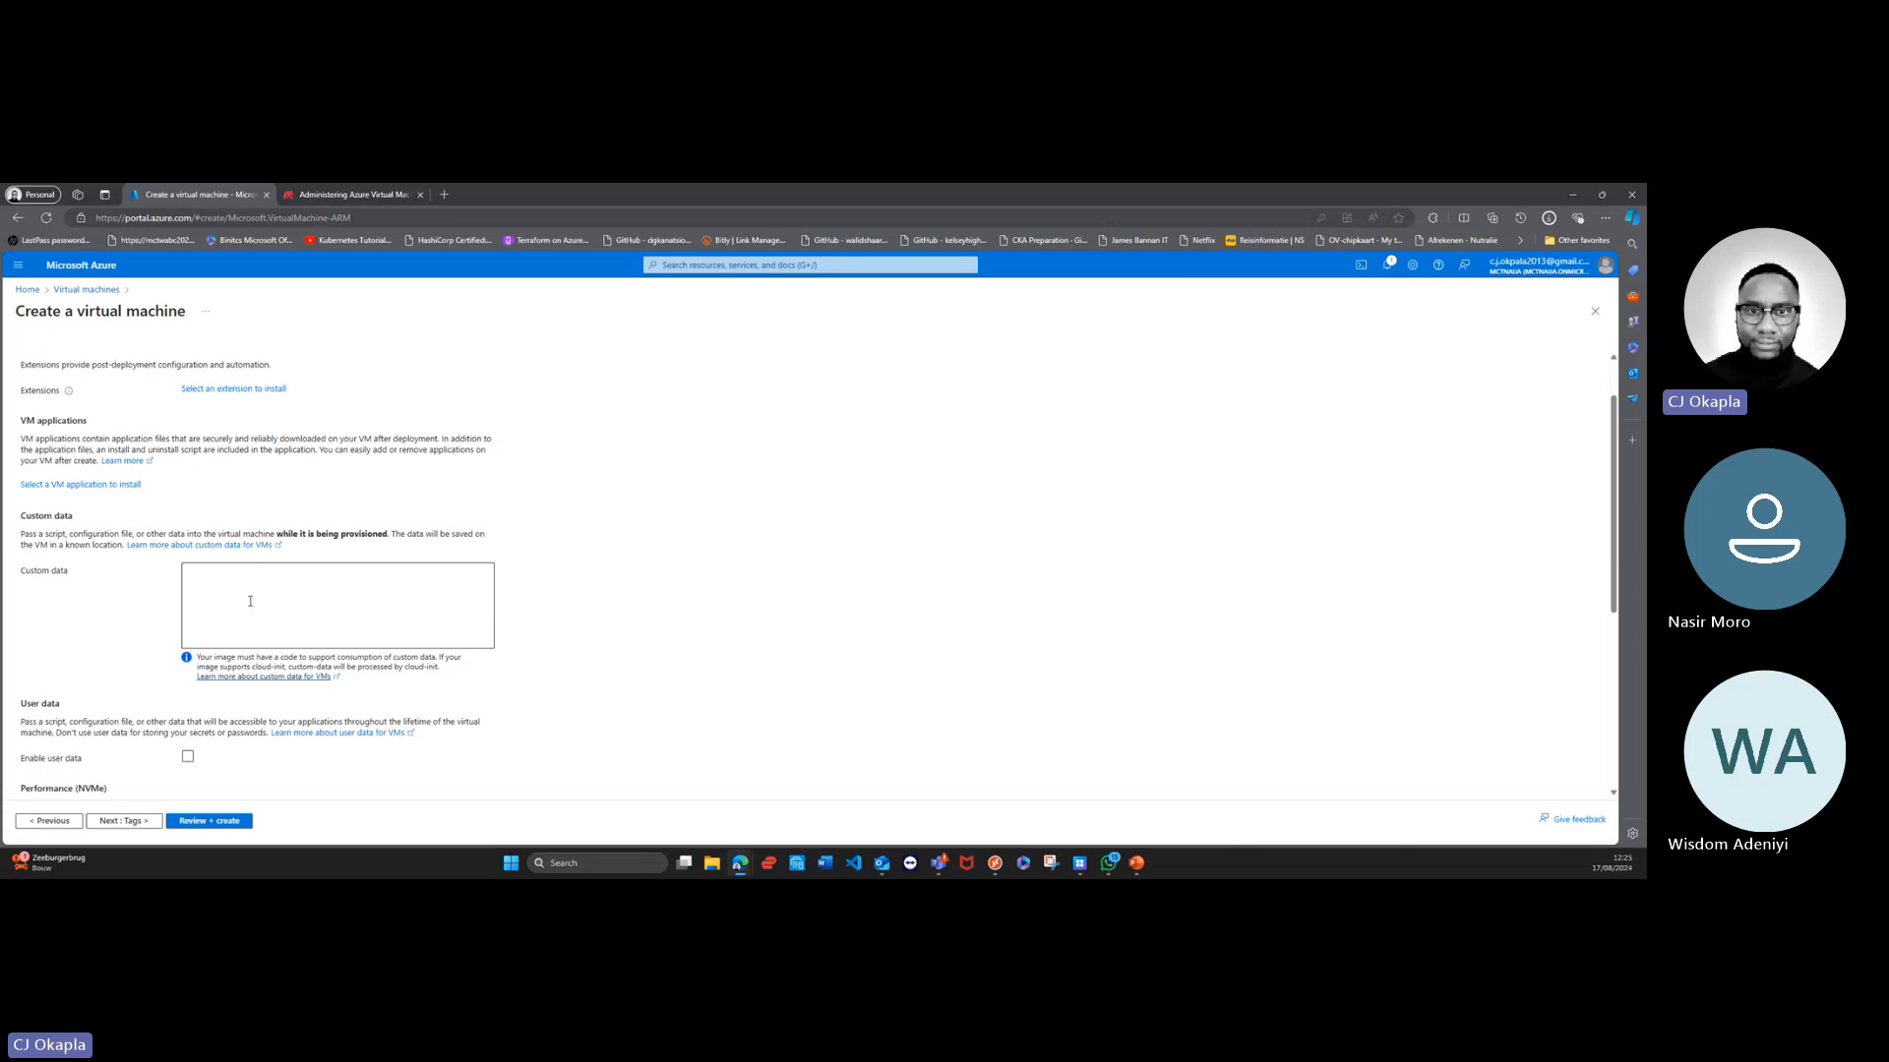
pyautogui.scroll(-6, 250, 602)
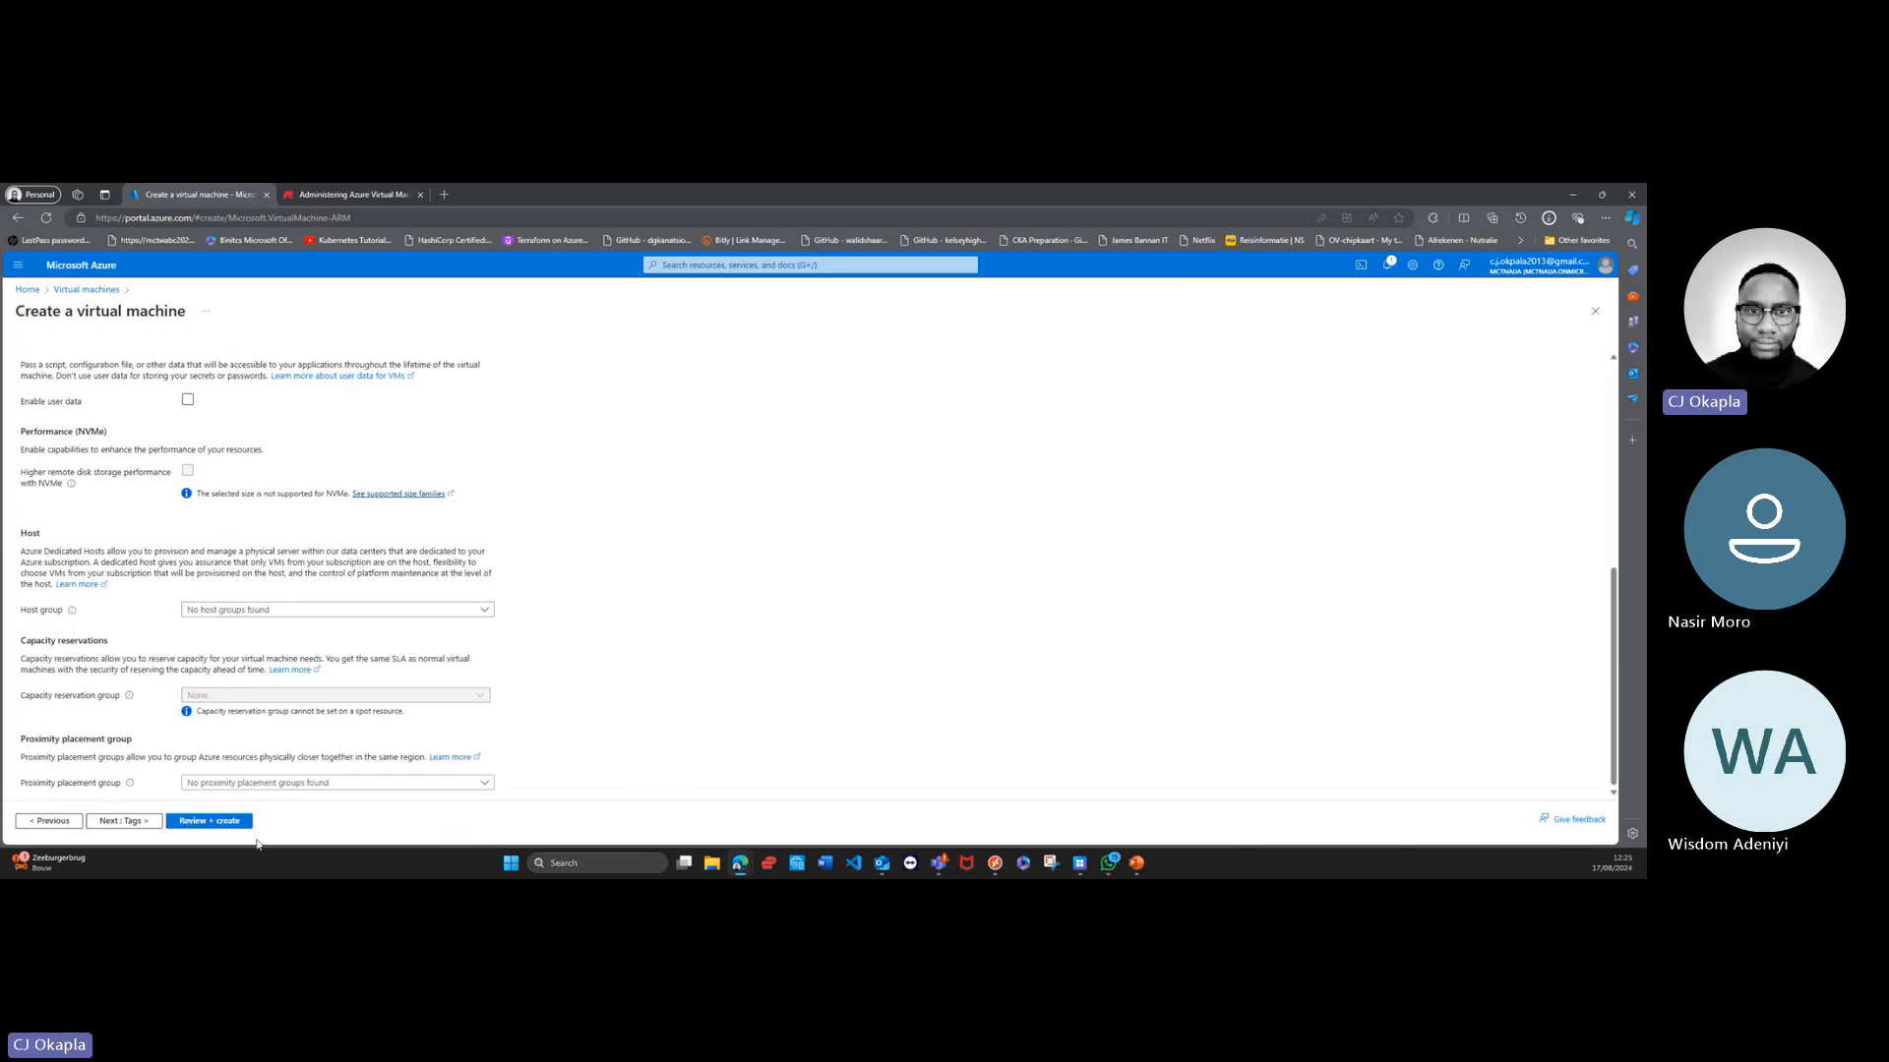
# Step: Examine the tag settings and the list of resource types that a tag can be applied to
pyautogui.click(124, 822)
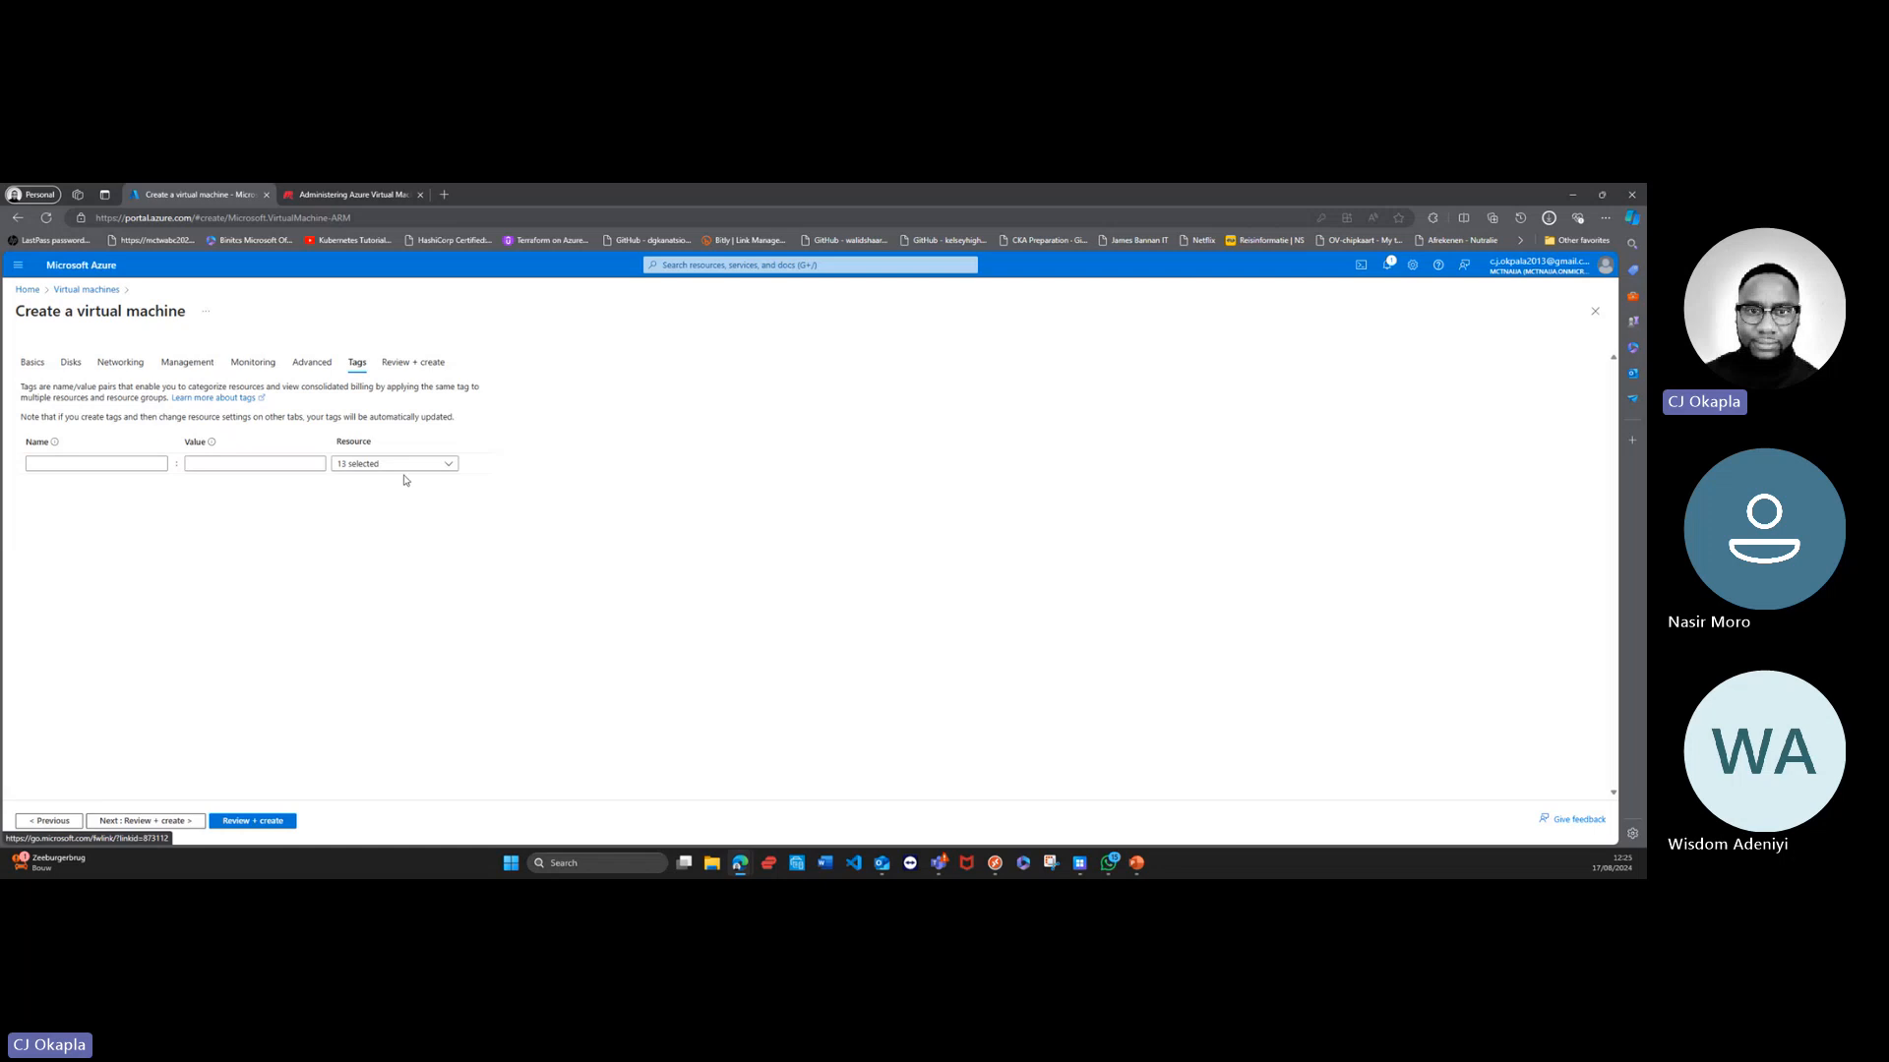
pyautogui.click(449, 464)
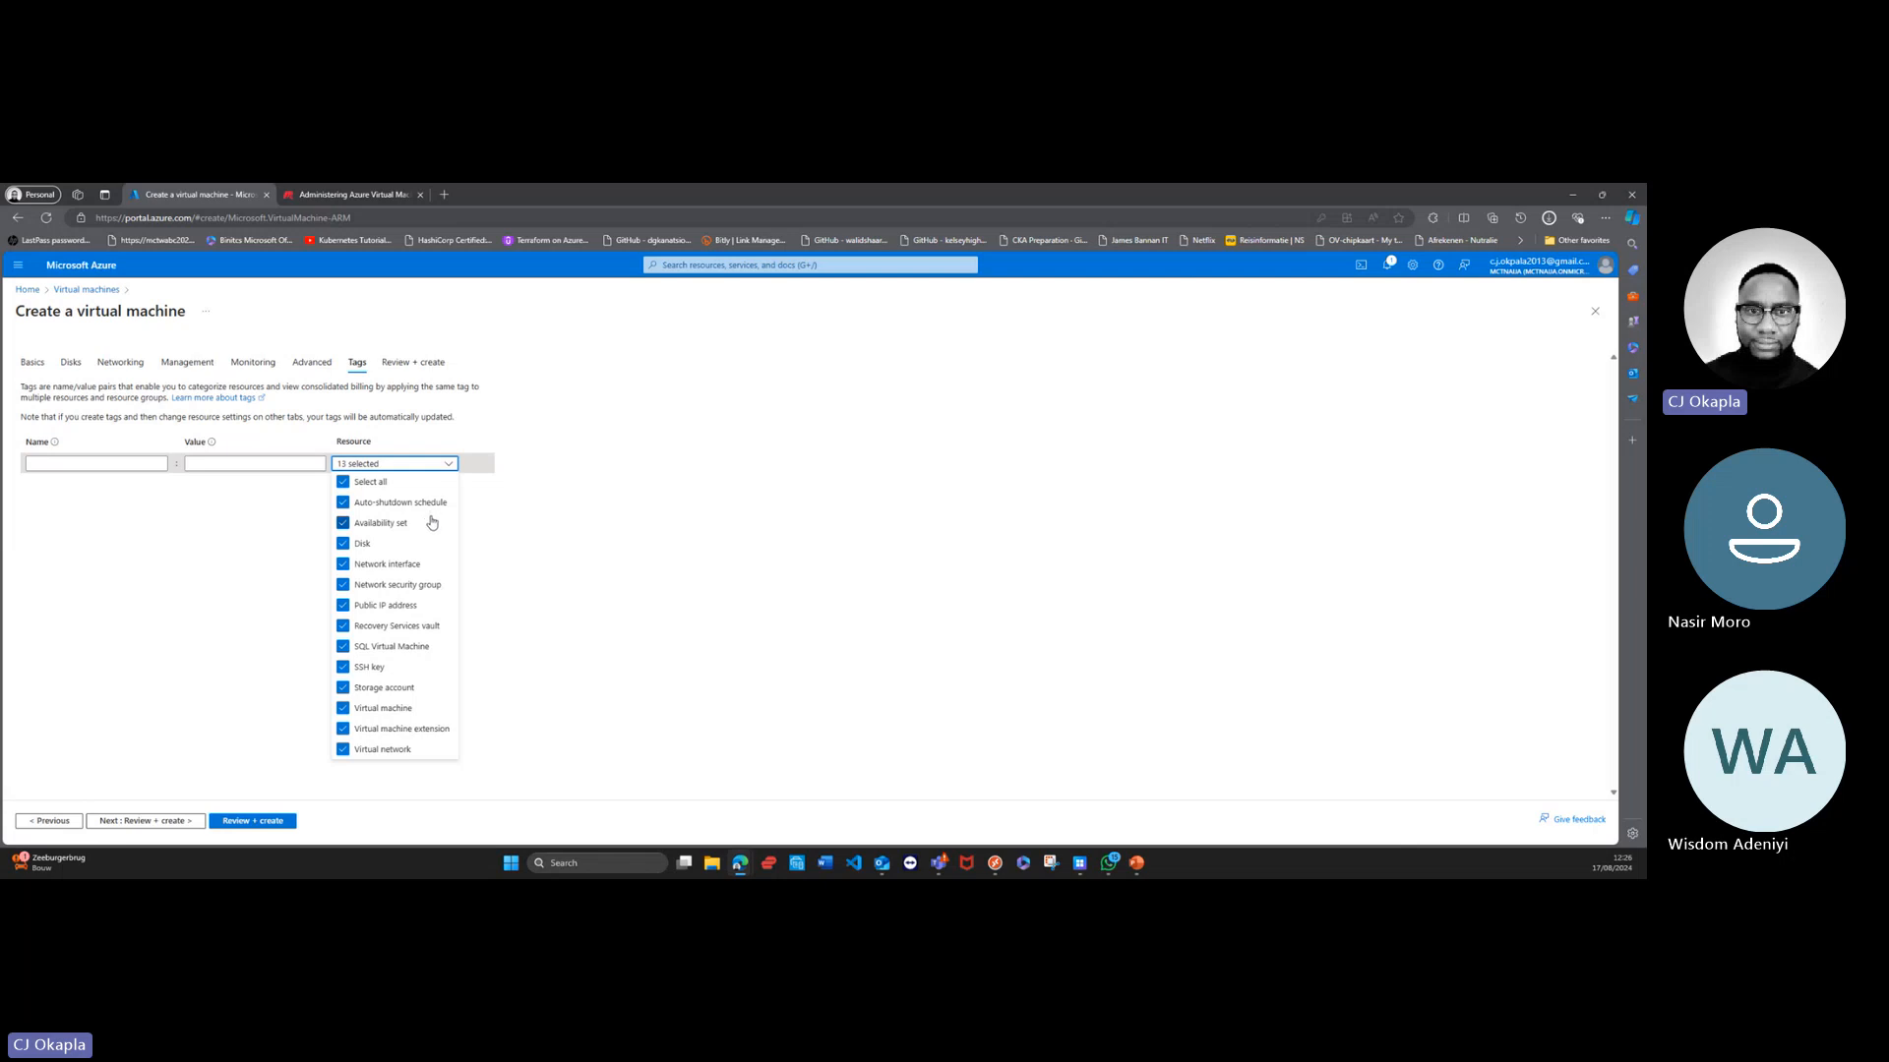
pyautogui.click(570, 552)
pyautogui.click(111, 463)
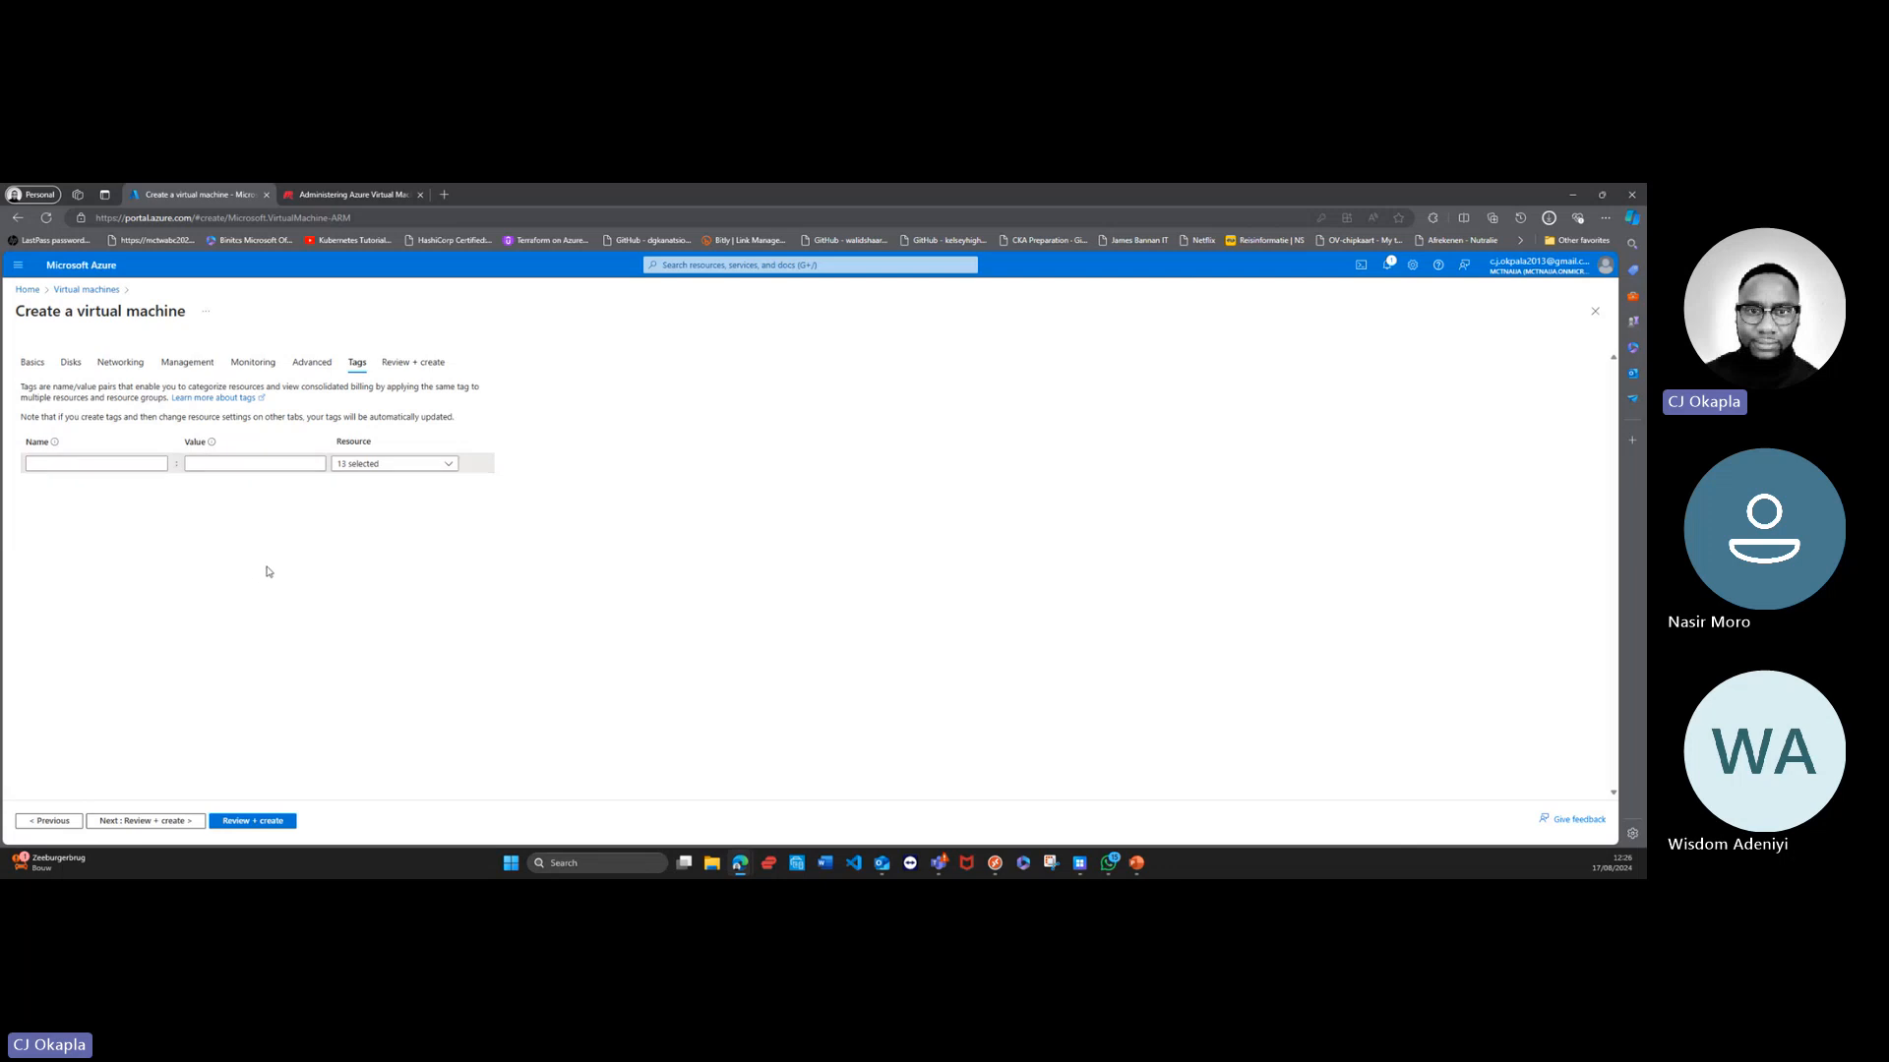
# Step: Validate the virtual machine configuration and return to the basic settings to check the administrator account entries
pyautogui.click(258, 823)
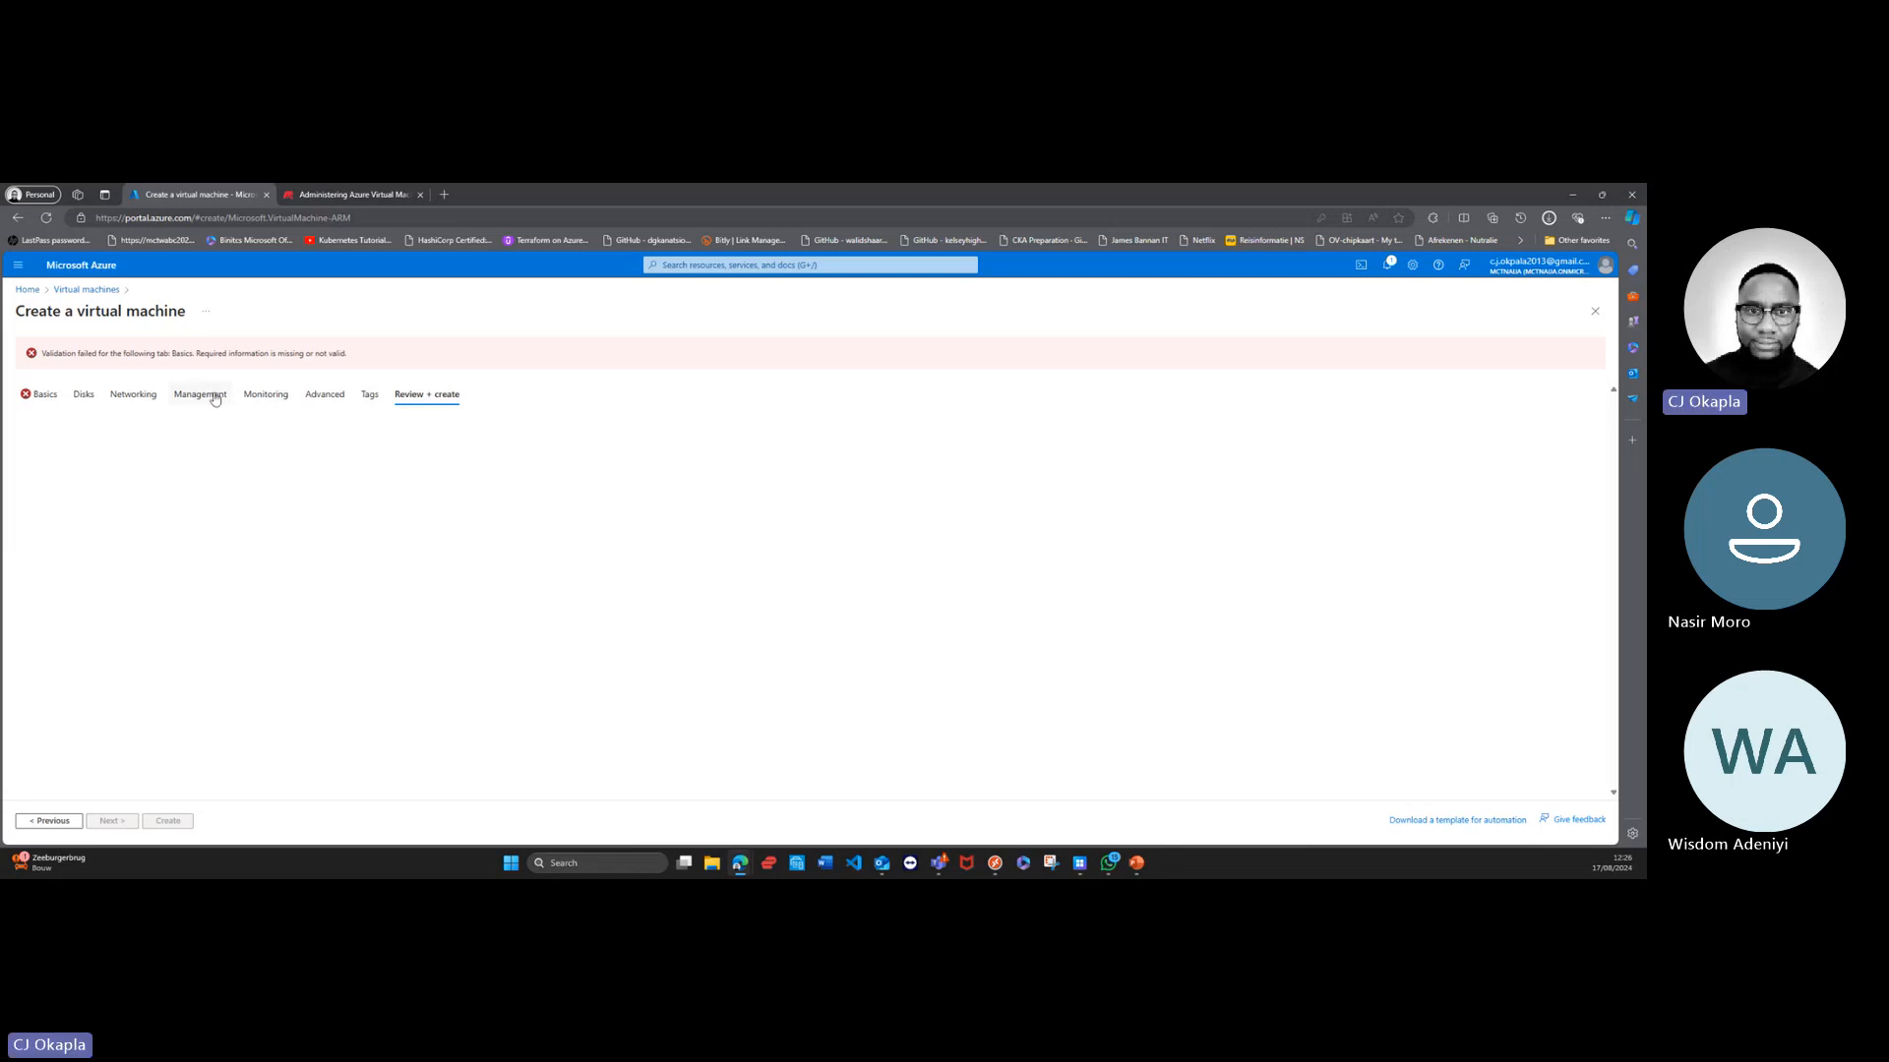
pyautogui.click(40, 399)
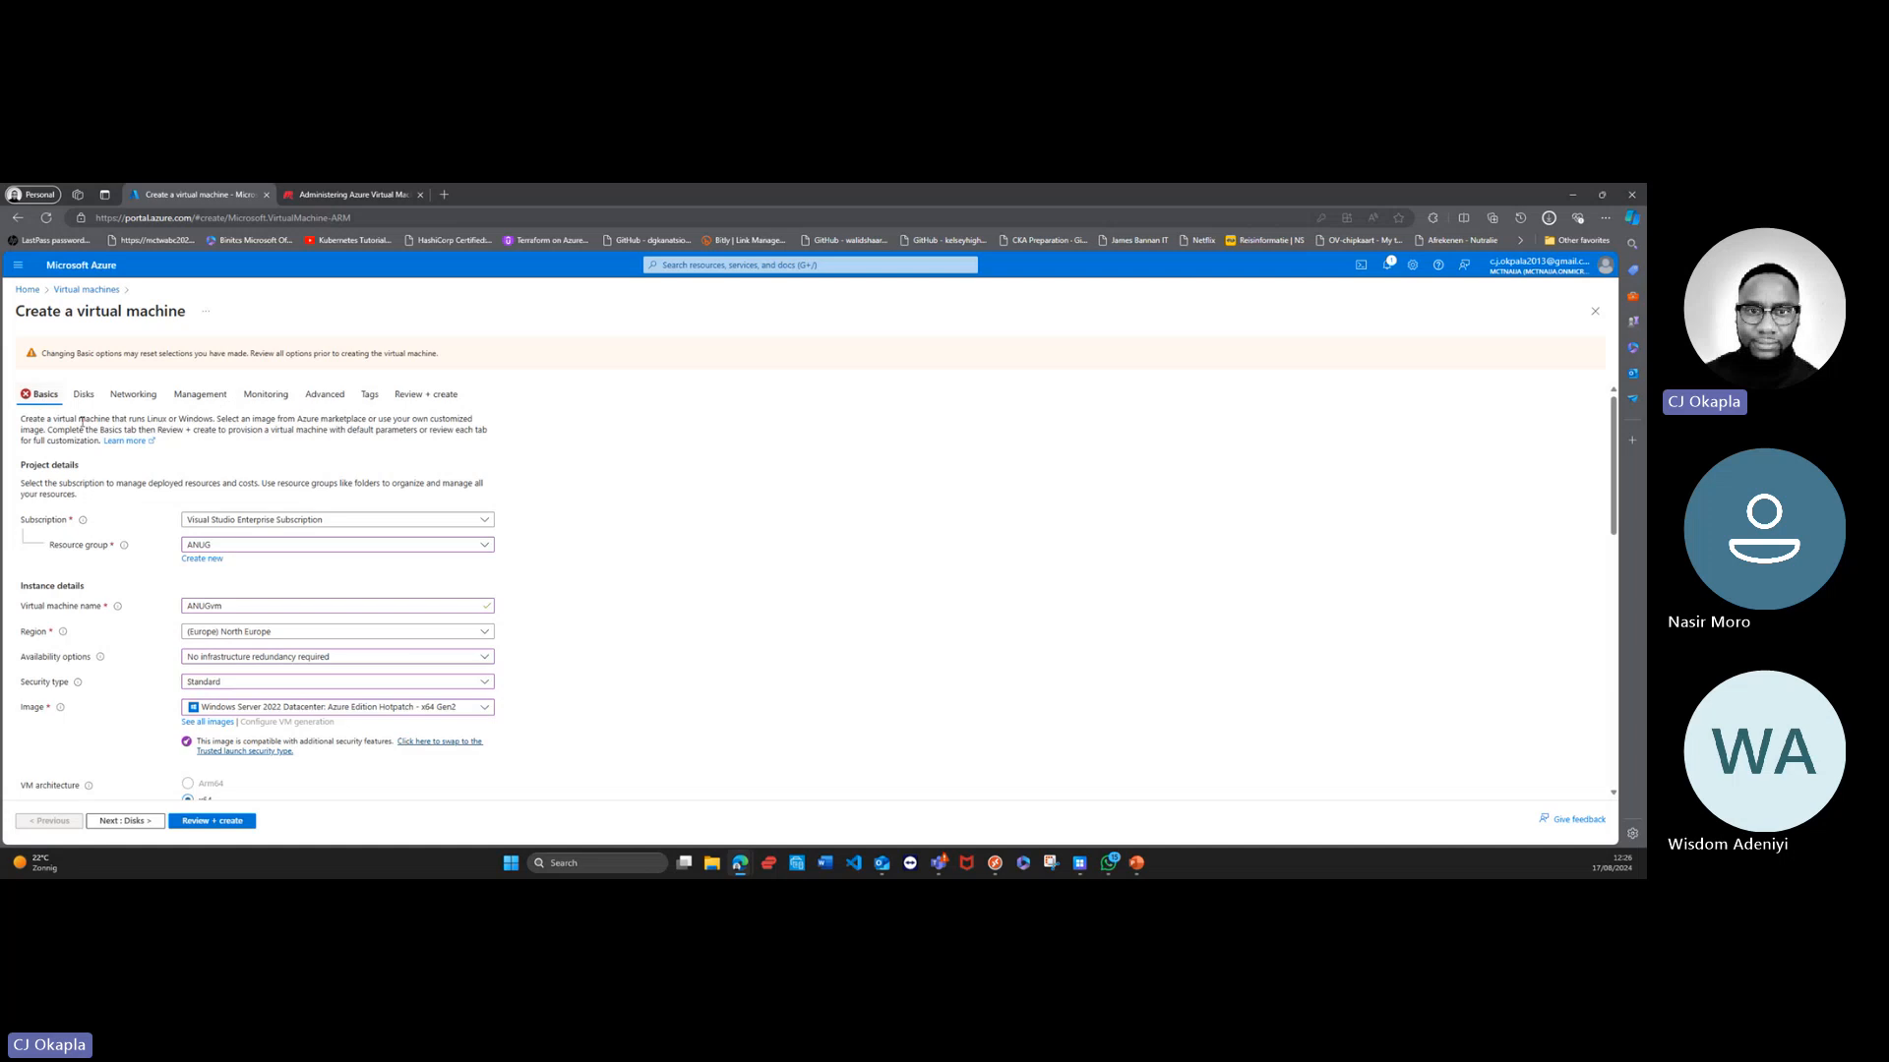
pyautogui.scroll(-2, 246, 590)
pyautogui.scroll(2, 292, 640)
pyautogui.scroll(-2, 453, 577)
pyautogui.scroll(-5, 453, 578)
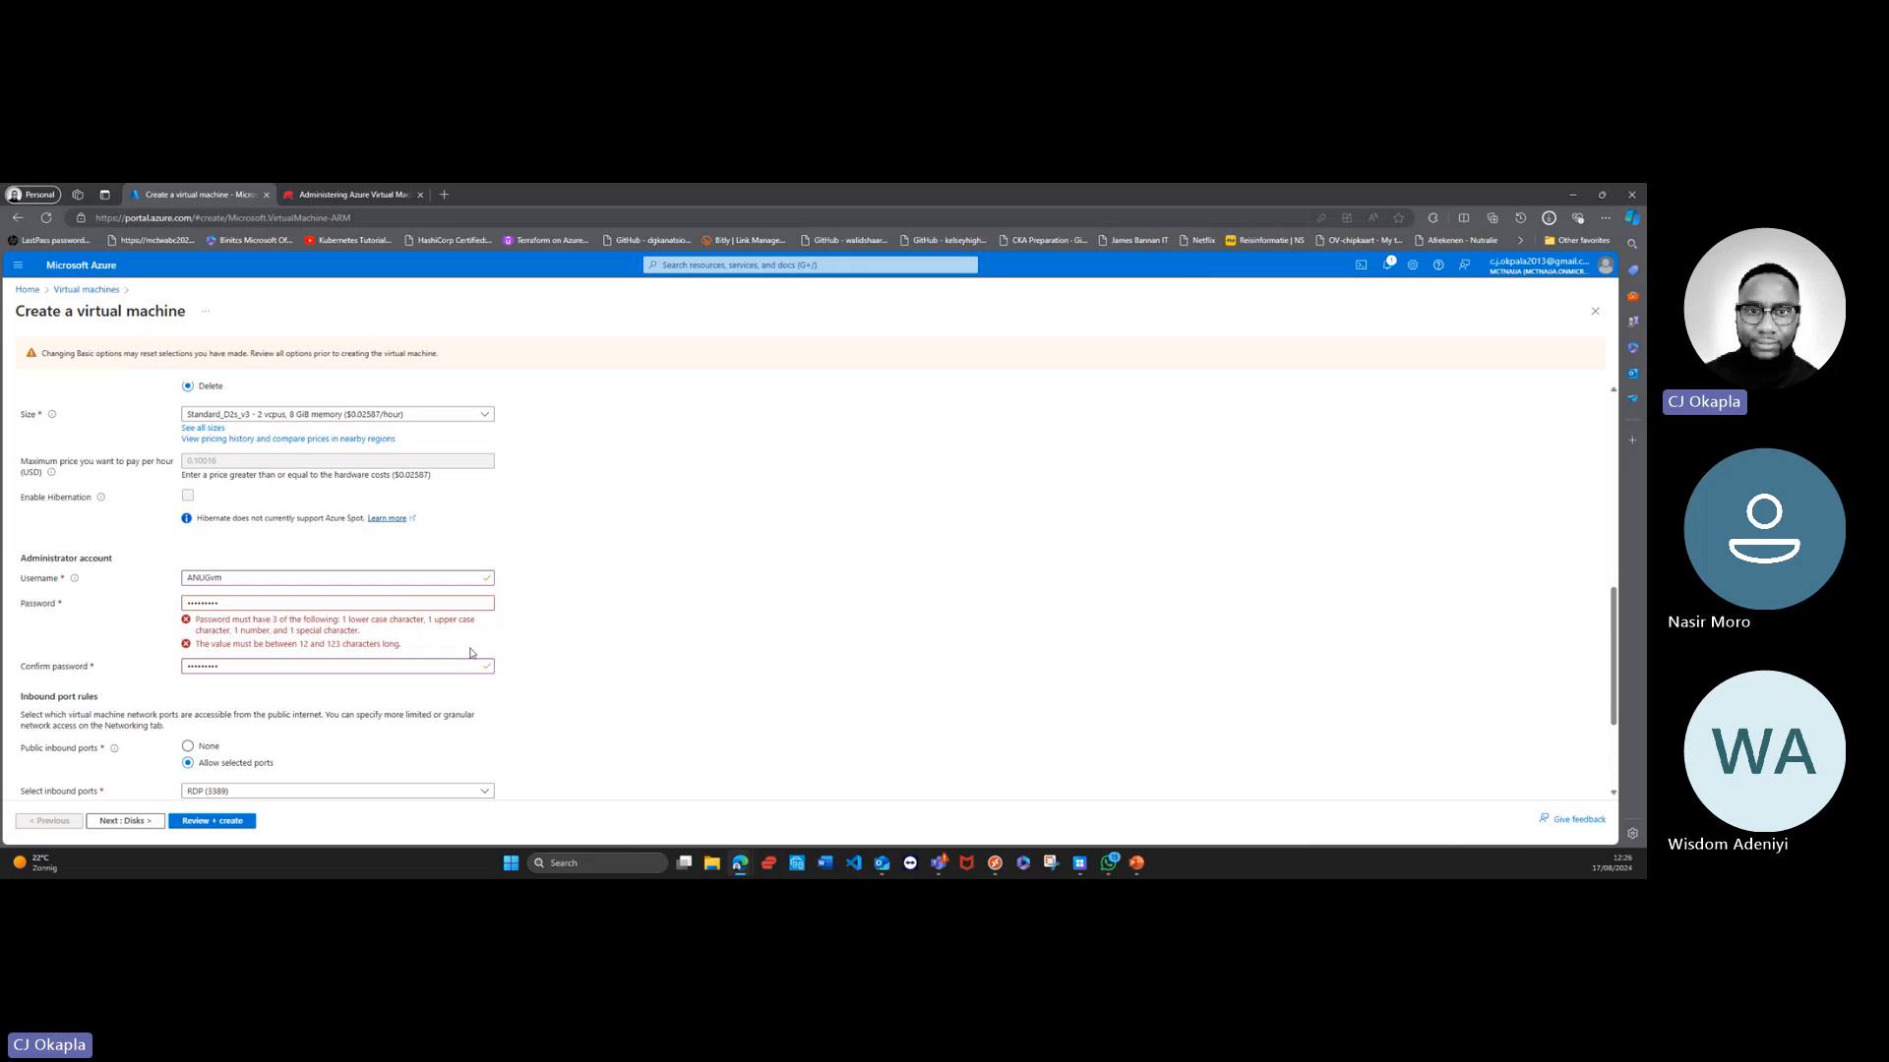
# Step: Replace the administrator account's password with a new one
pyautogui.click(448, 599)
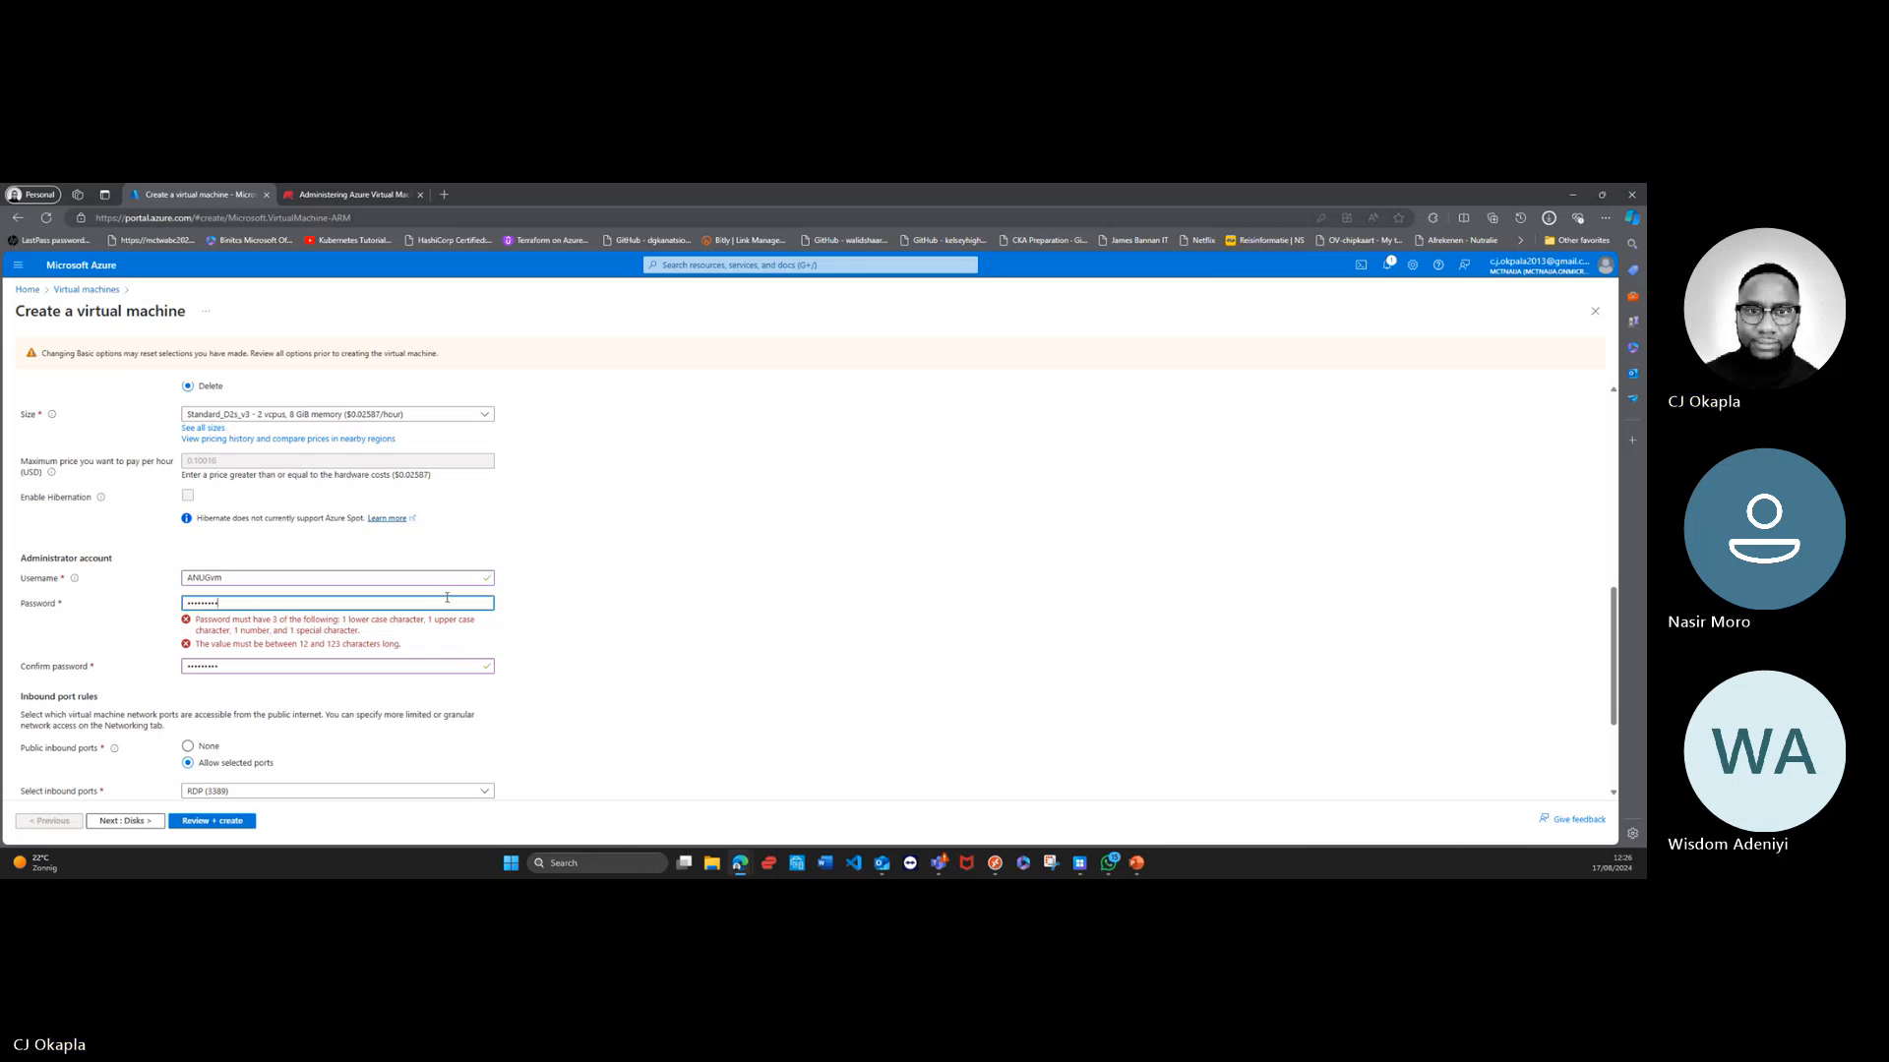
pyautogui.press('BackSpace')
pyautogui.press('BackSpace')
pyautogui.press('BackSpace')
pyautogui.press('BackSpace')
pyautogui.press('BackSpace')
pyautogui.press('BackSpace')
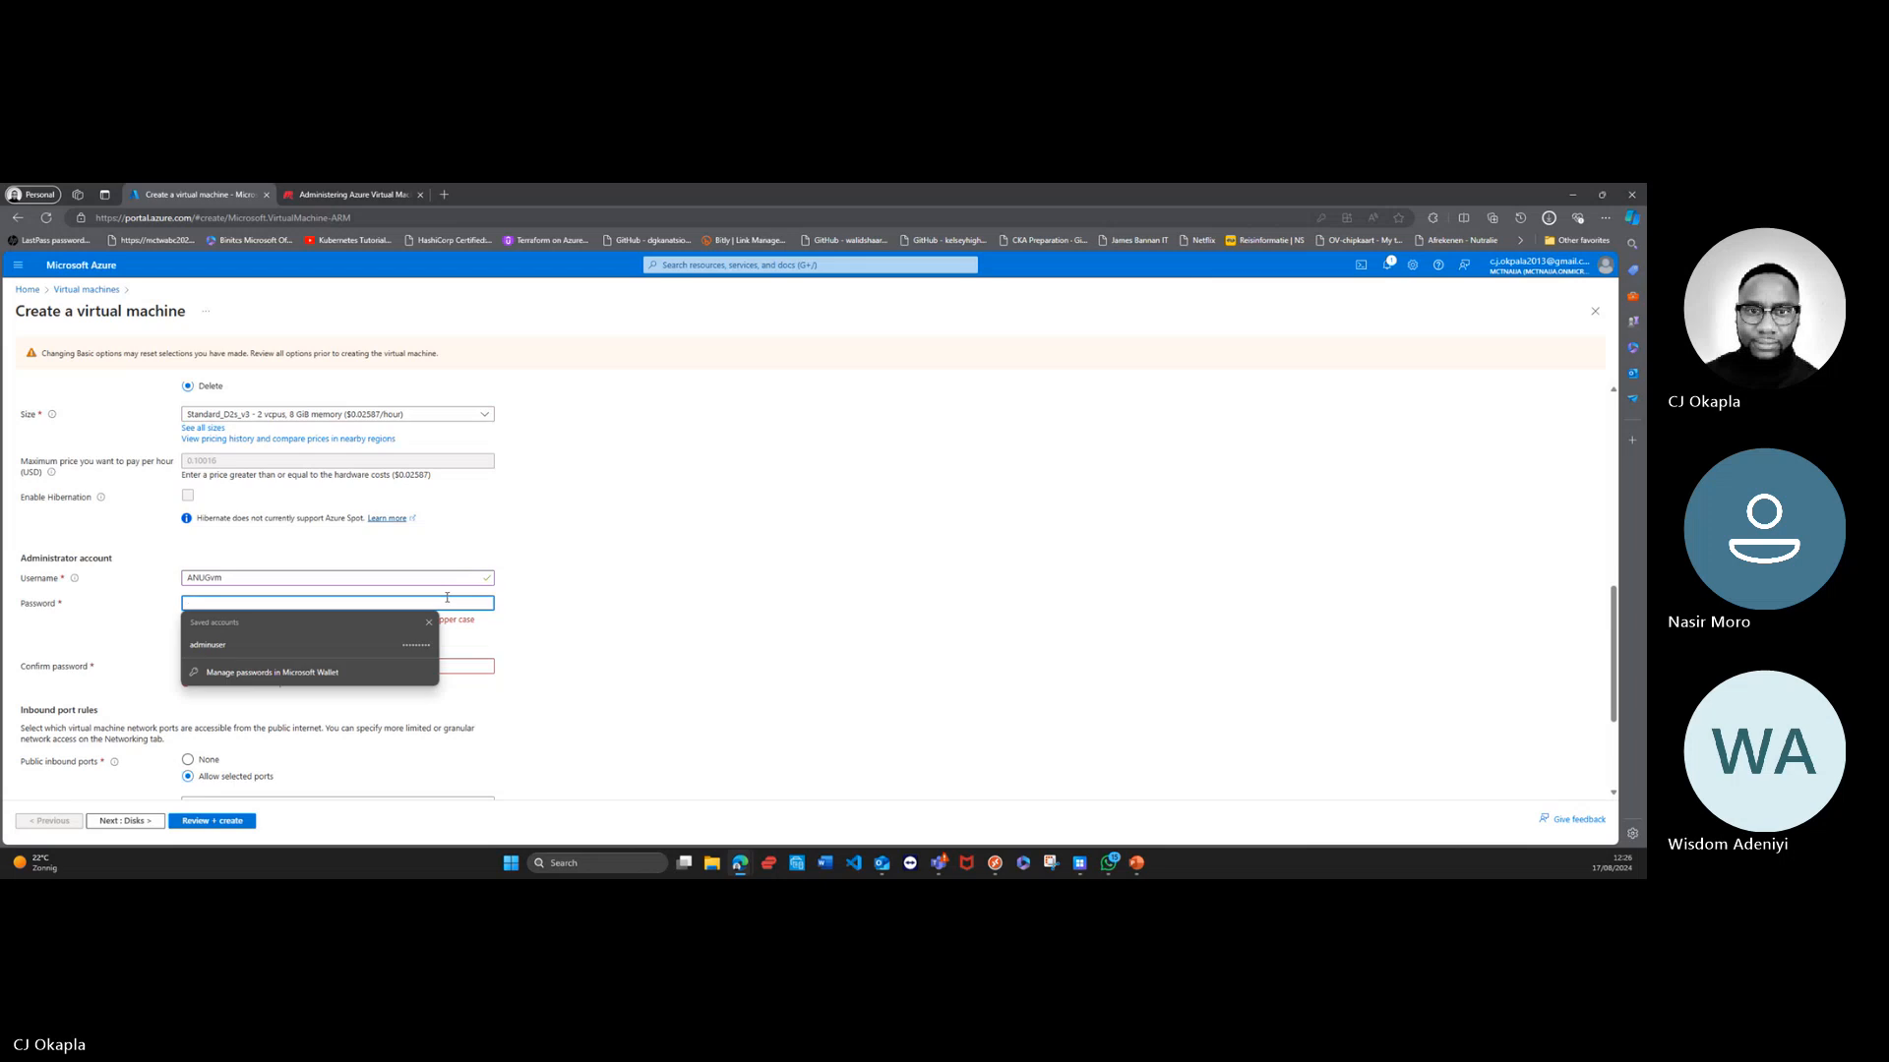
pyautogui.write('•')
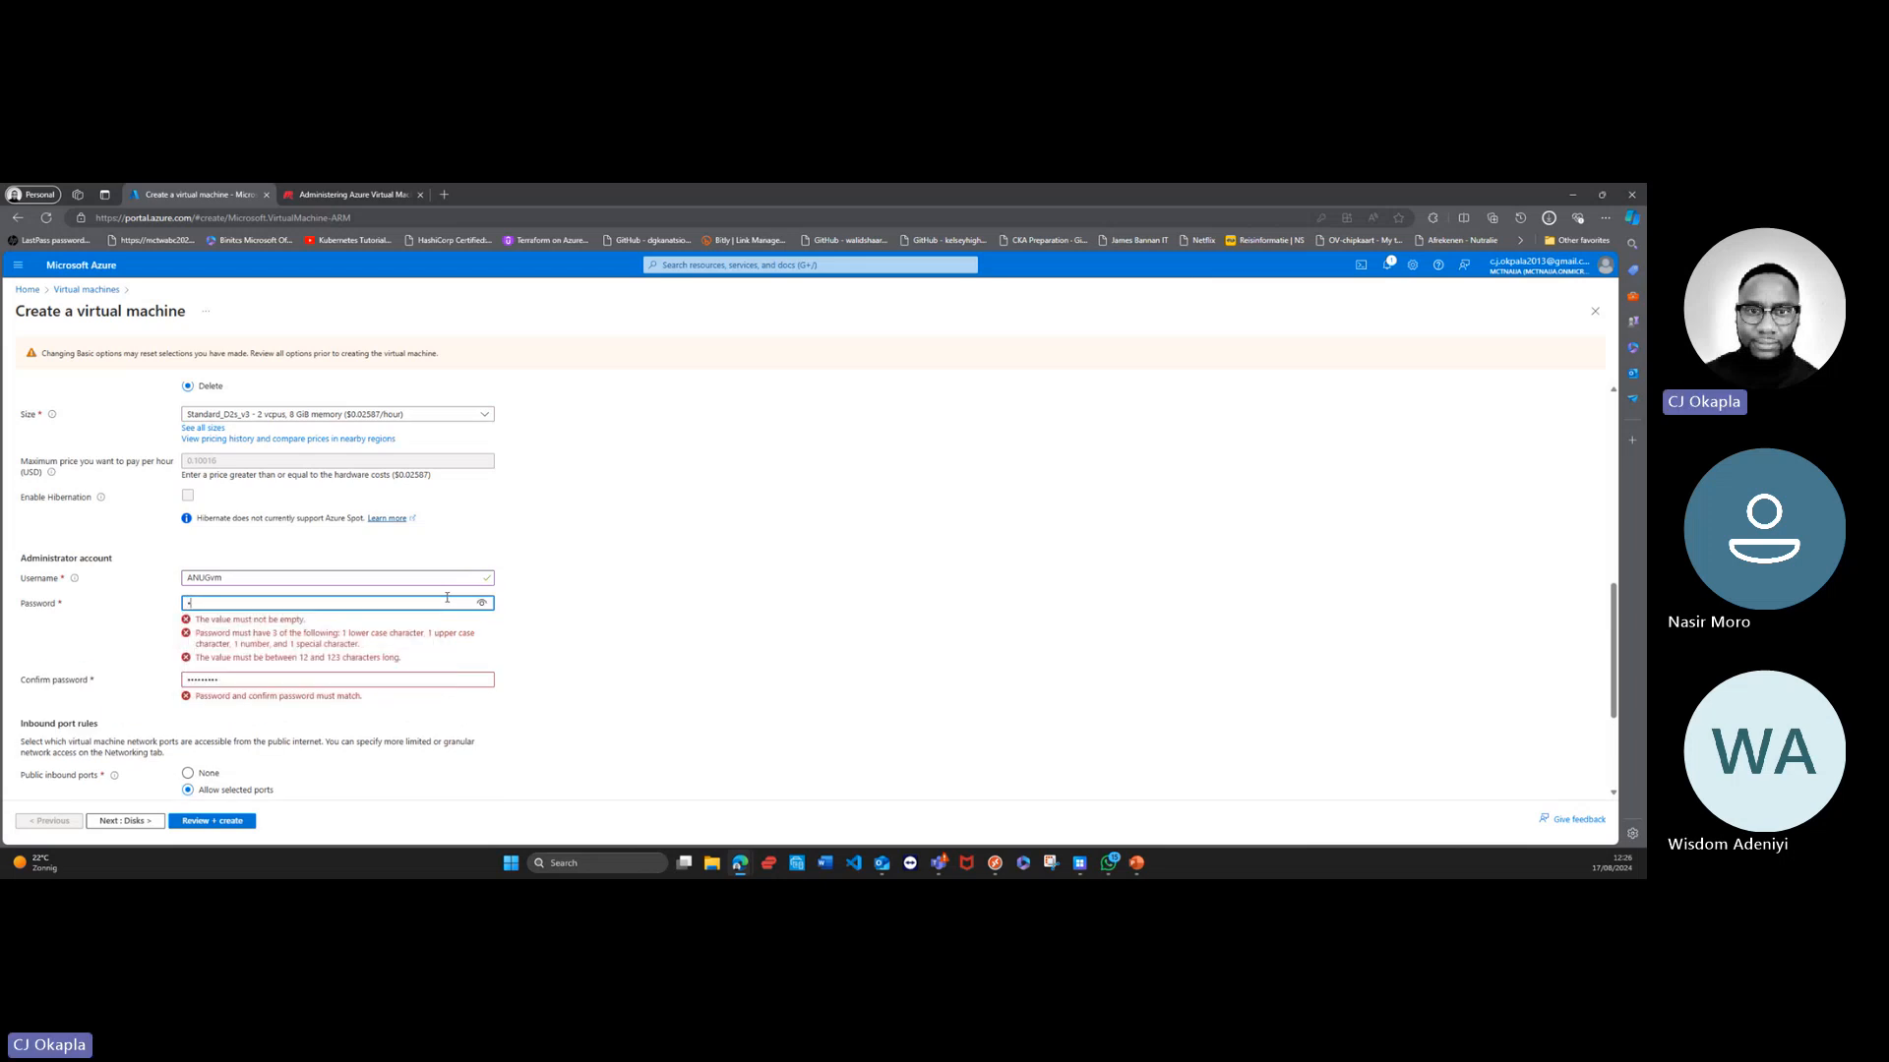
pyautogui.write('••••••••')
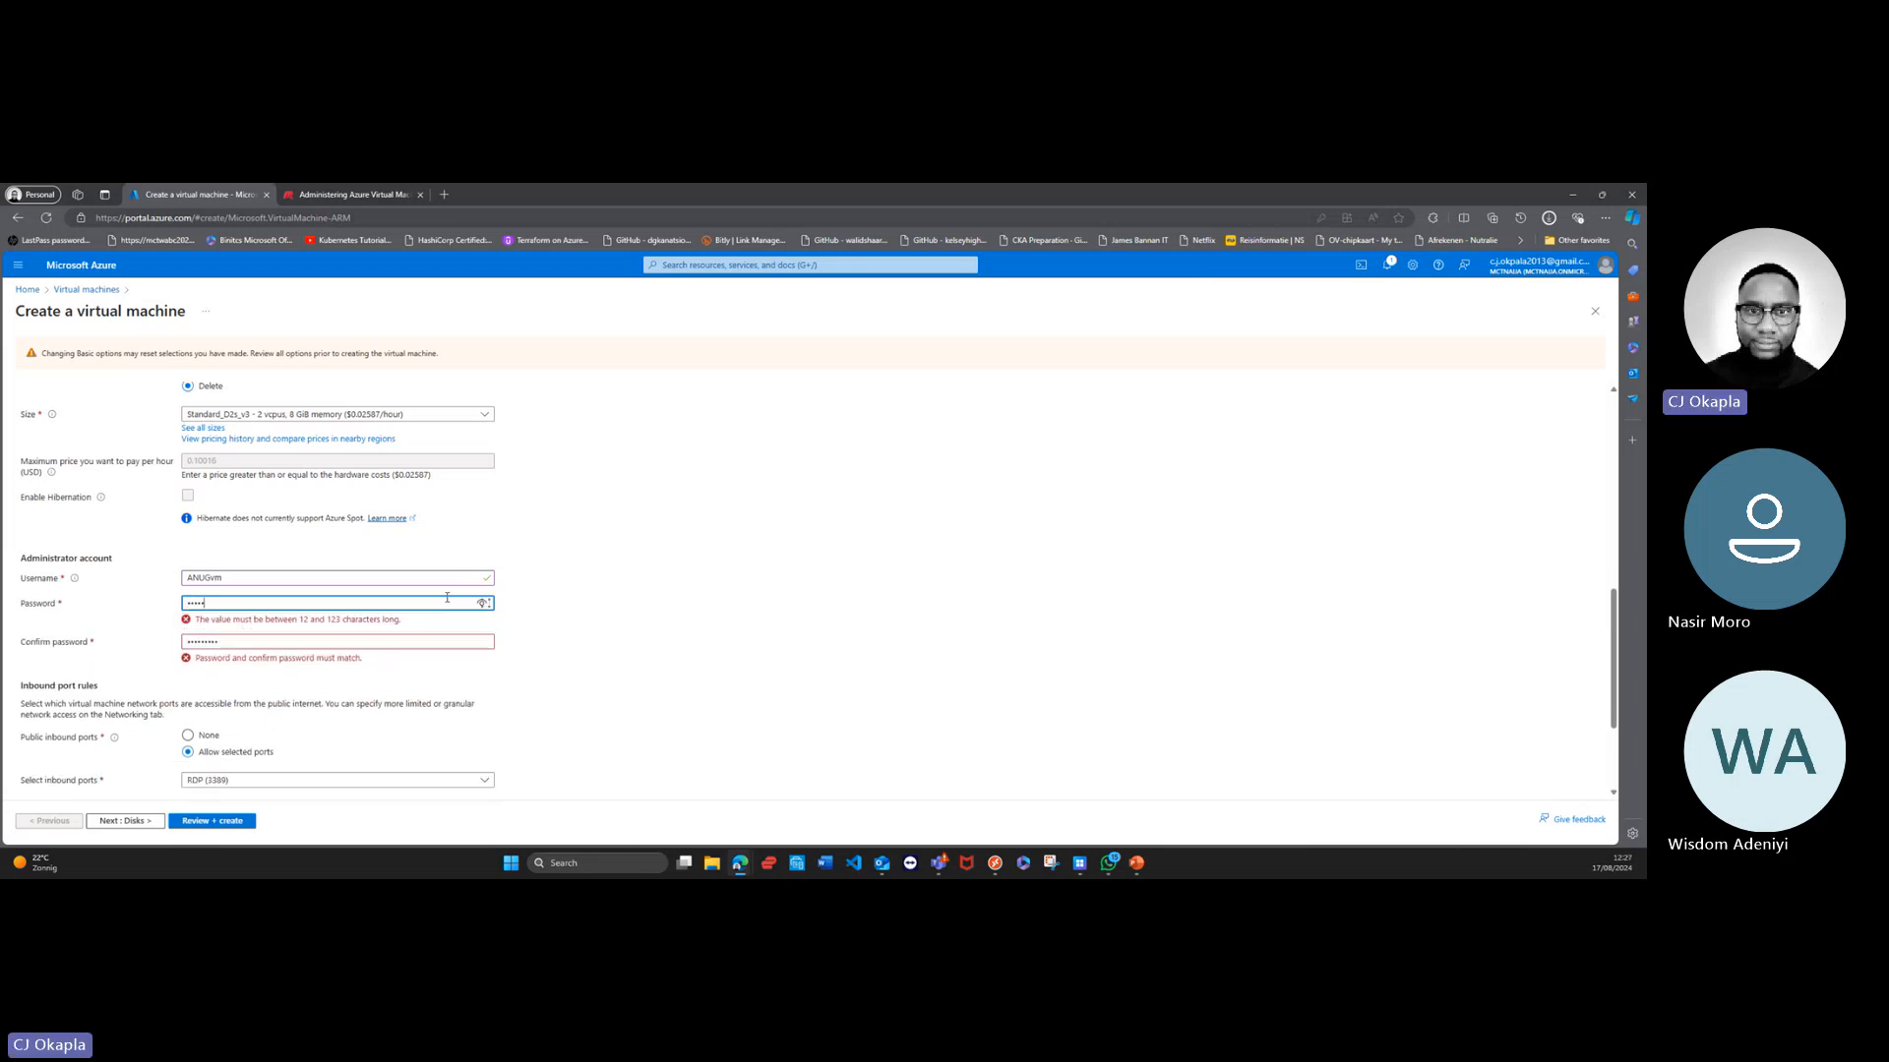
pyautogui.write('•')
# Step: Re-enter the administrator account's password in the confirmation field so that it matches the password above
pyautogui.click(355, 643)
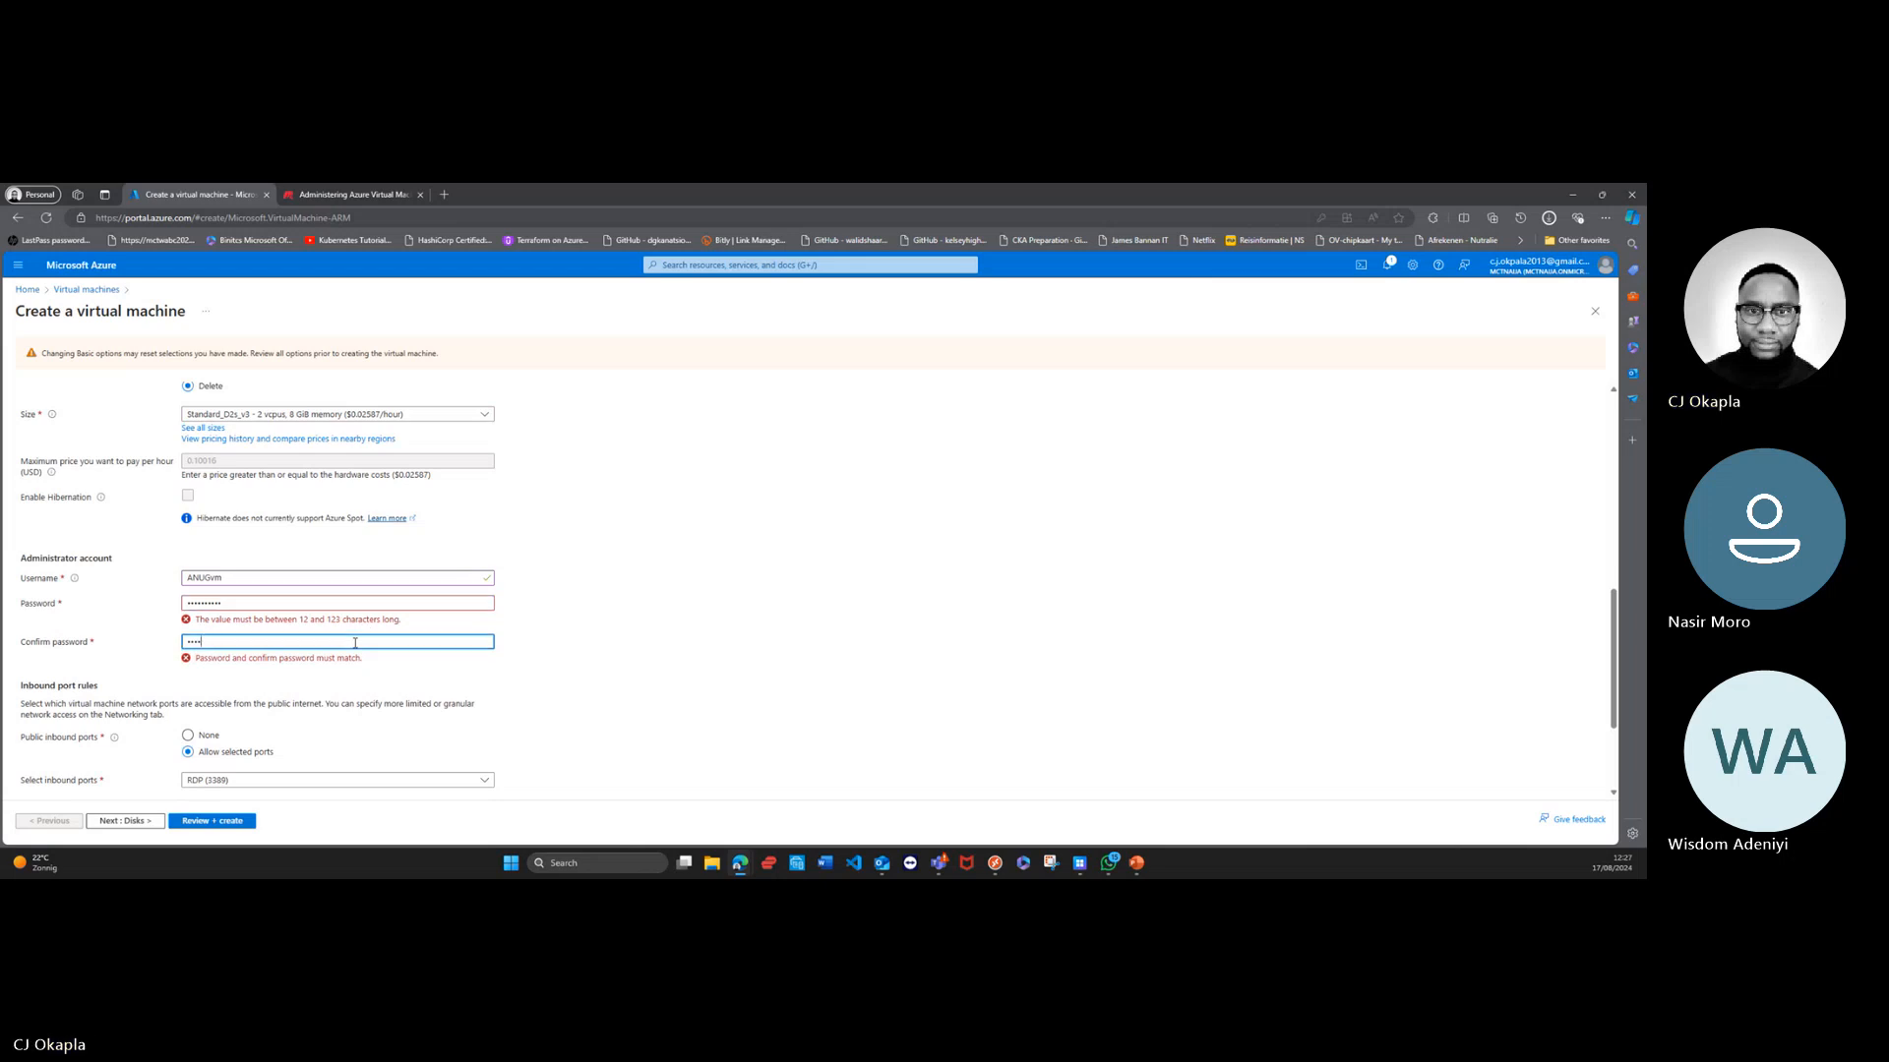
pyautogui.press('BackSpace')
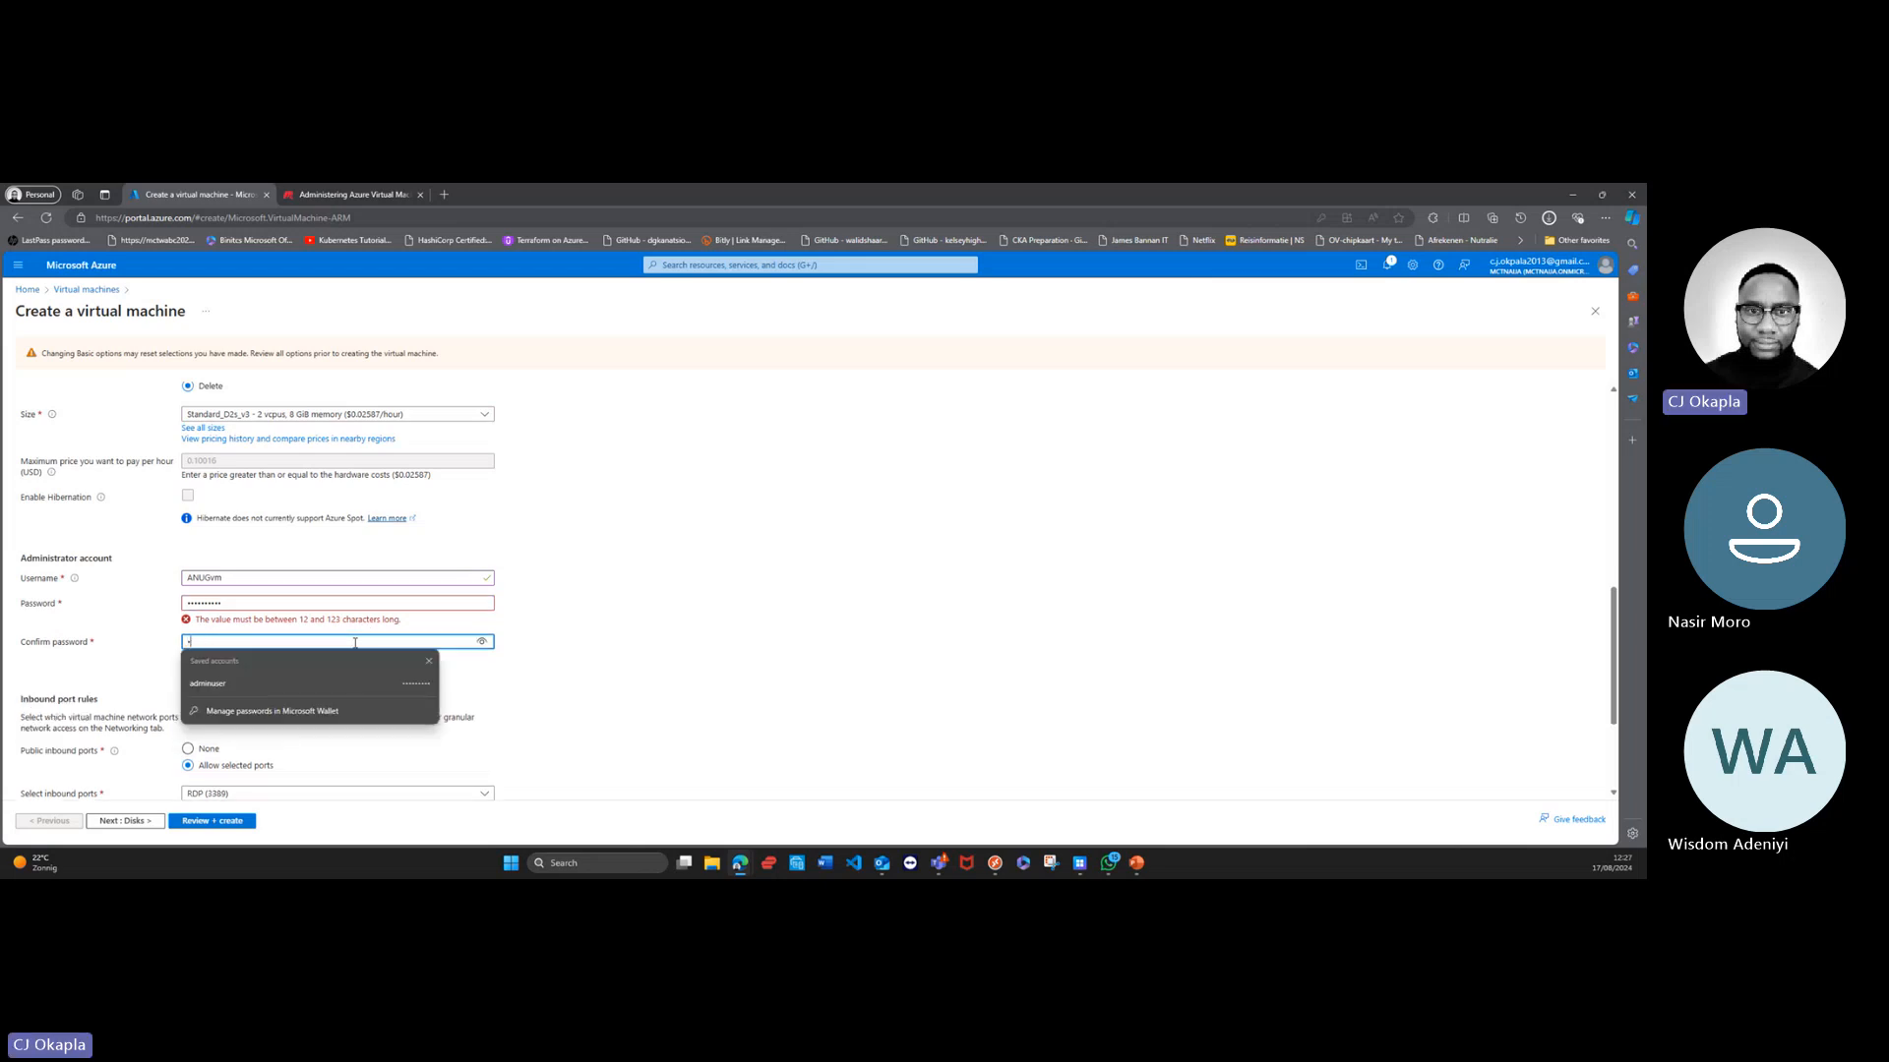
pyautogui.write('••••')
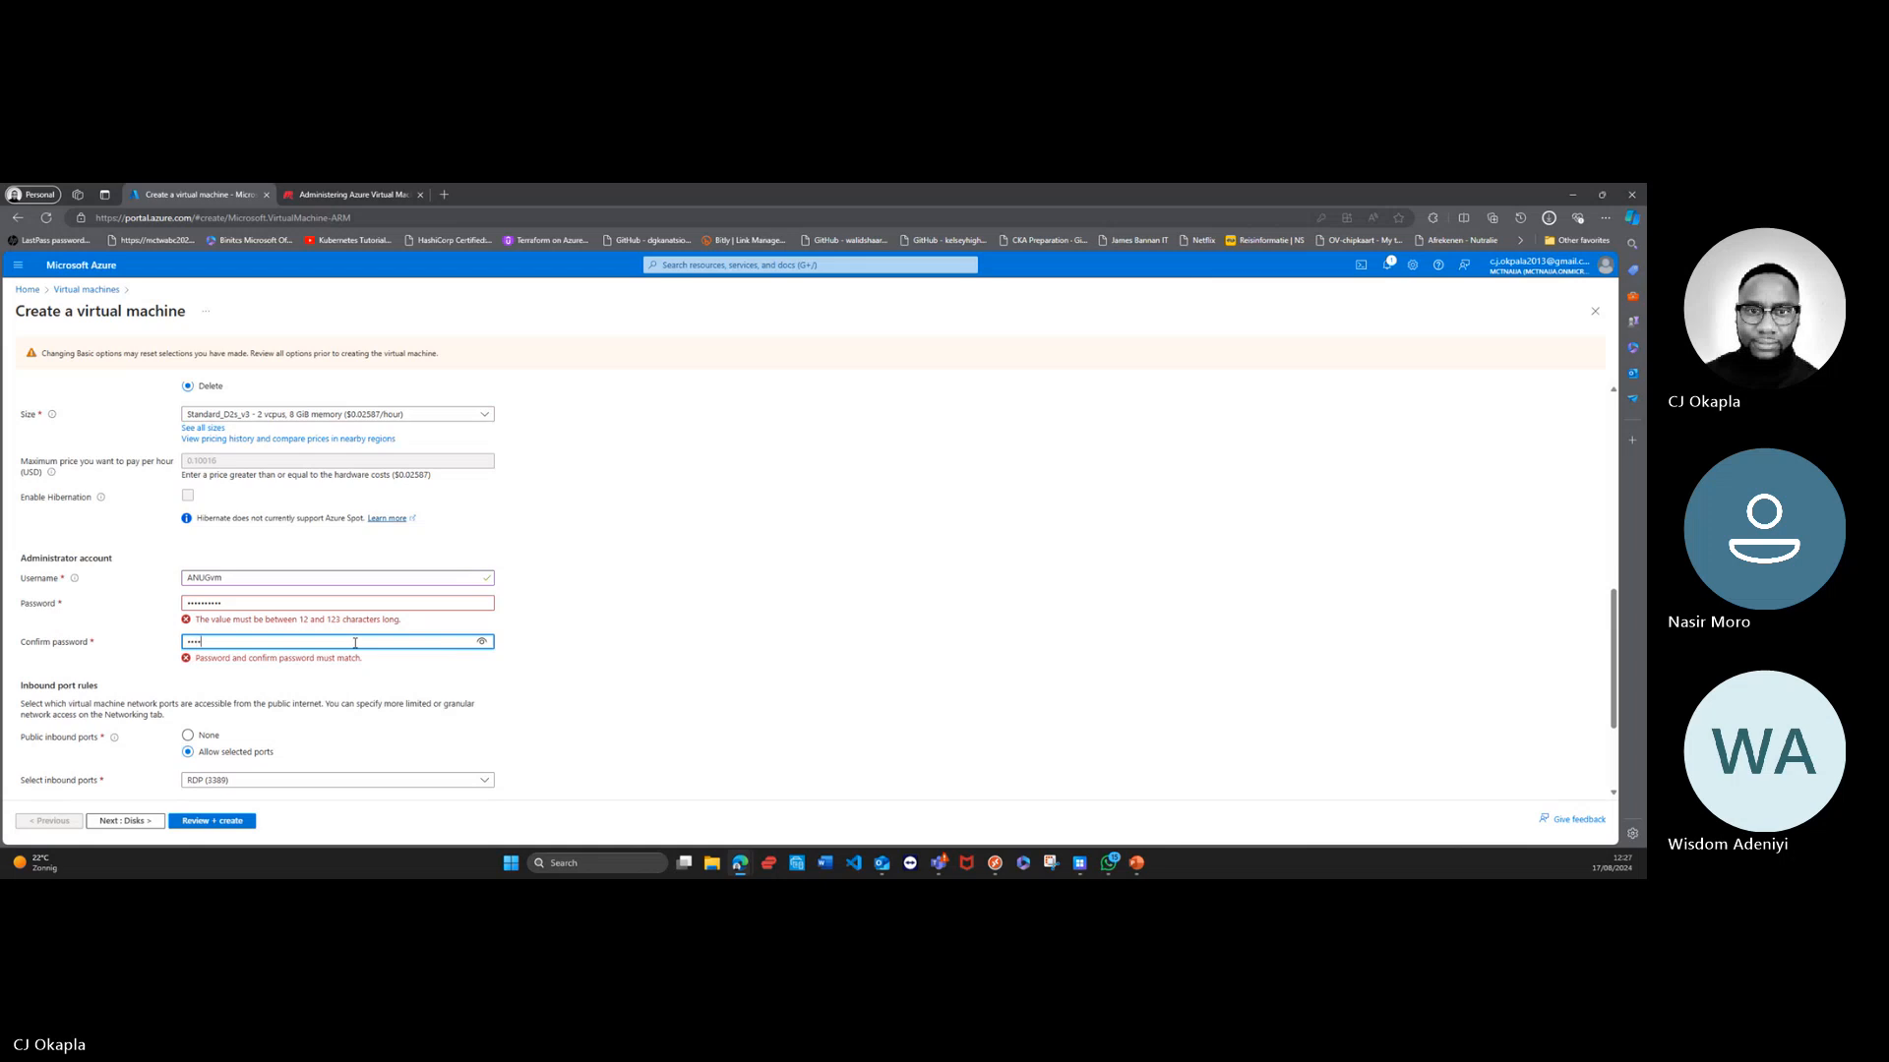
pyautogui.write('••••')
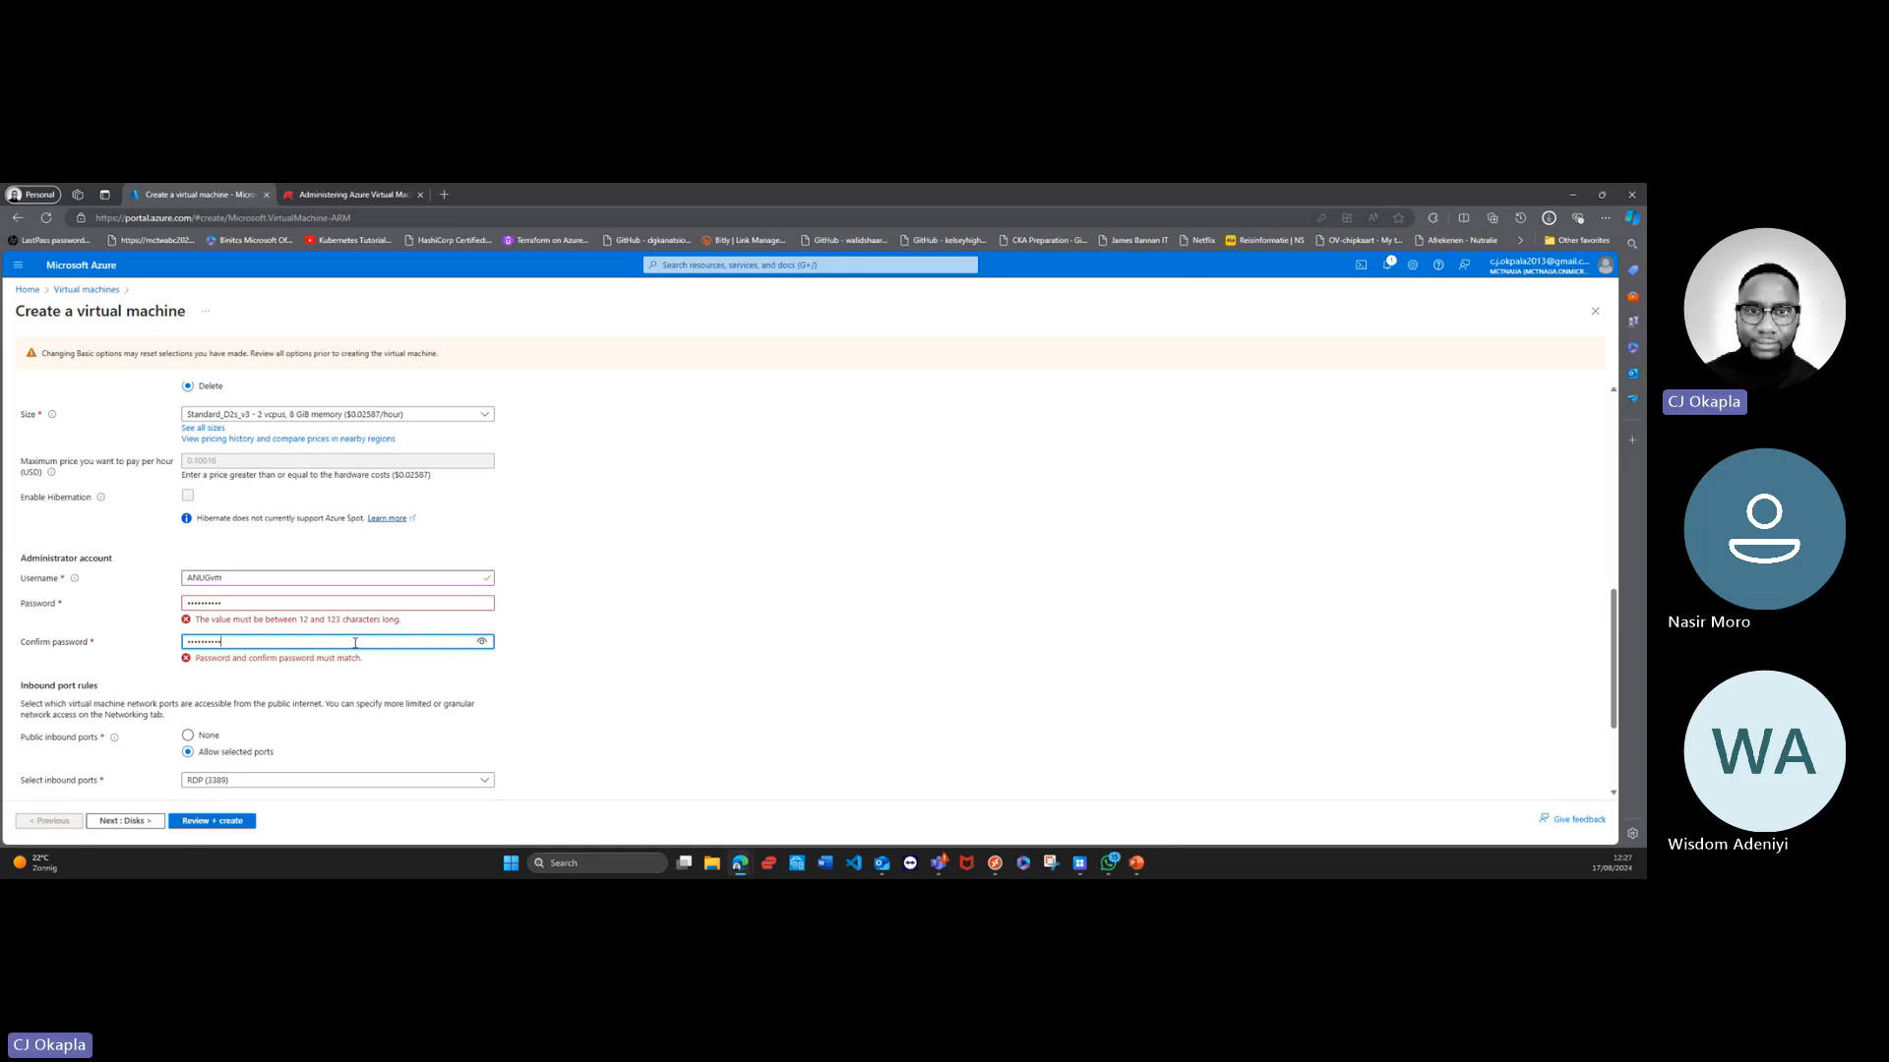
pyautogui.write('••')
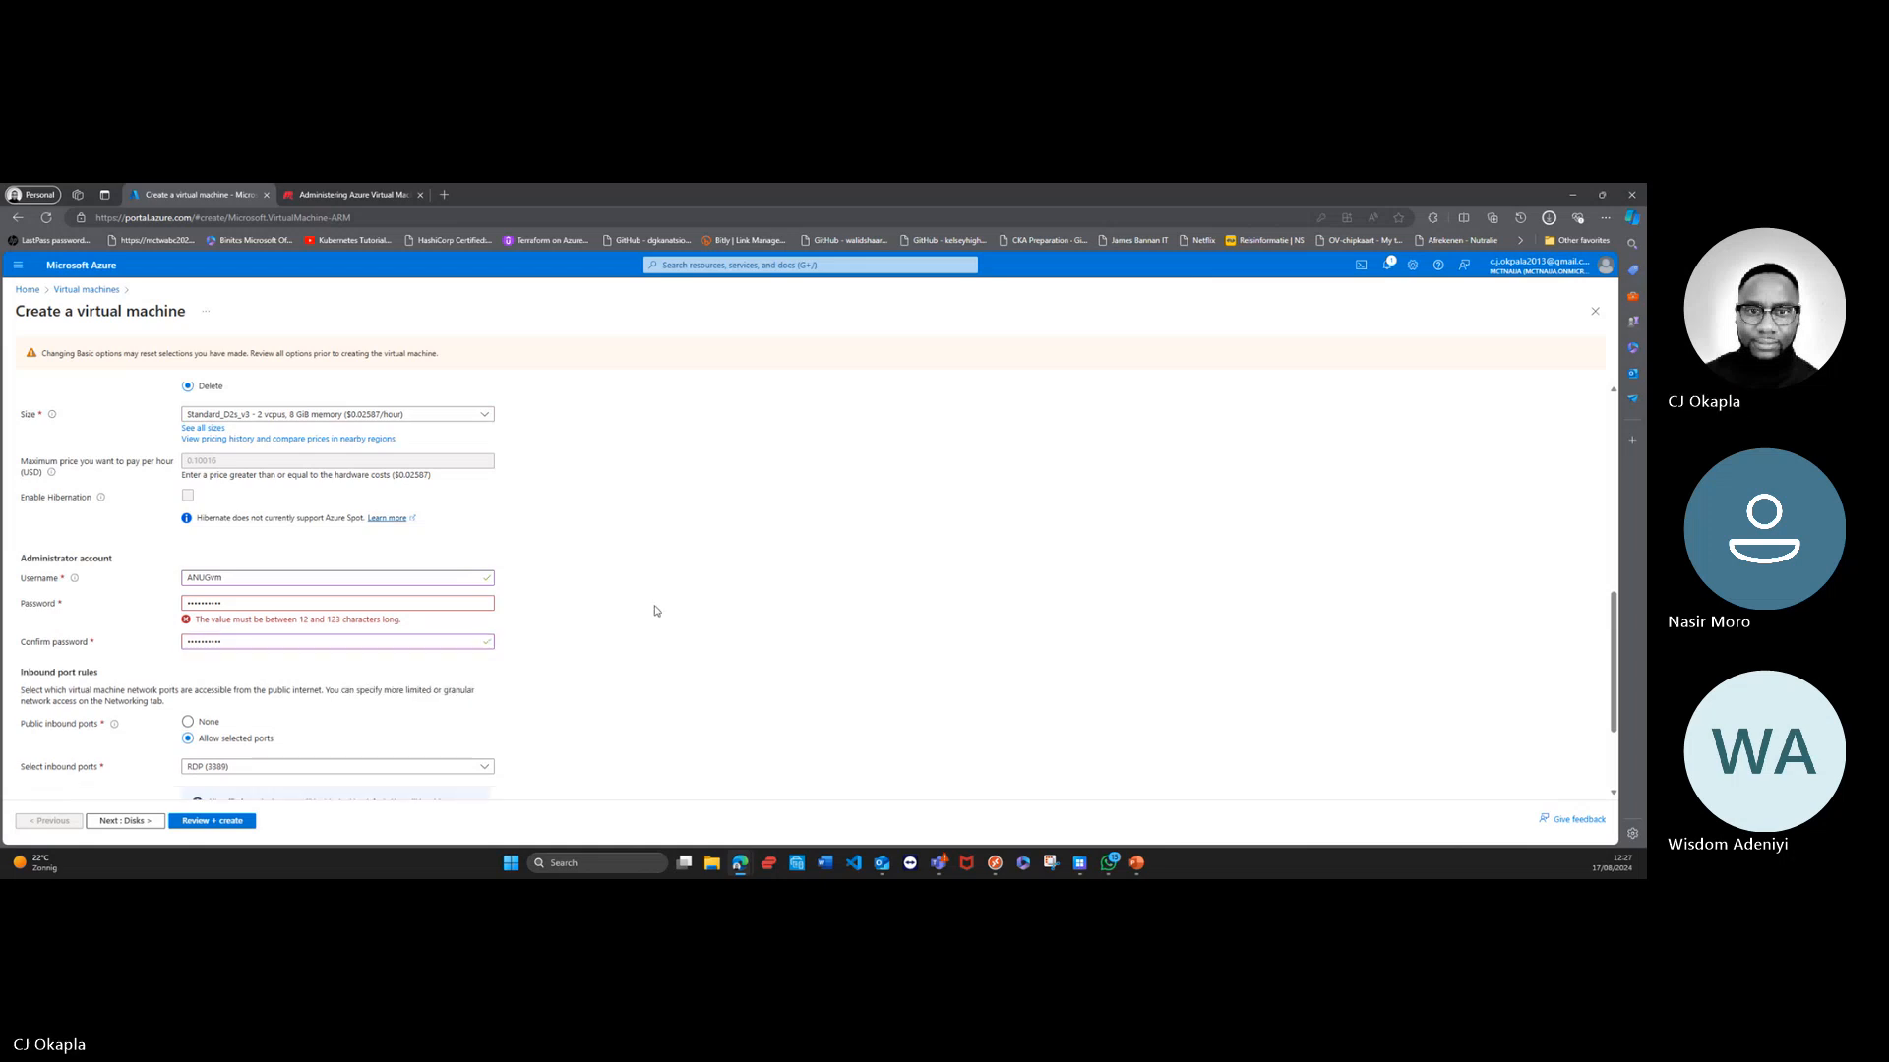
# Step: Try entering the administrator account's password again in the password field
pyautogui.click(326, 606)
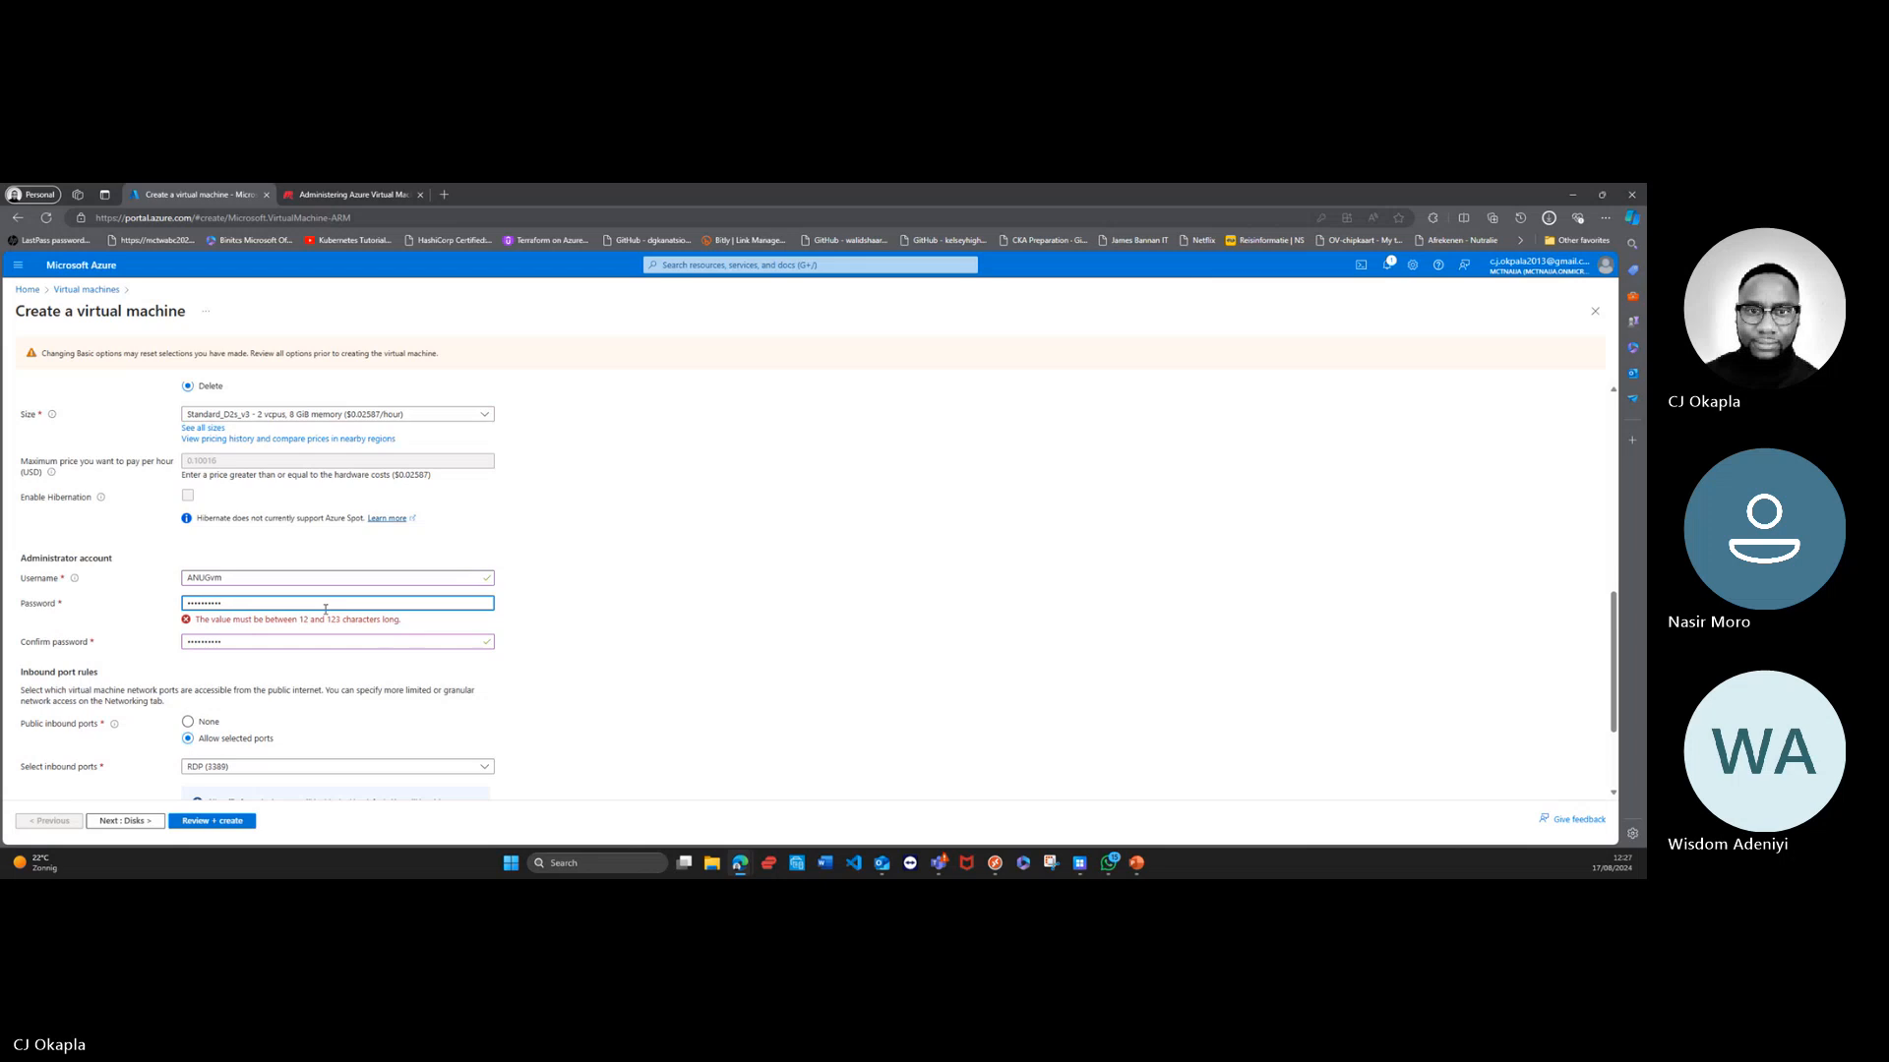
pyautogui.press('BackSpace')
pyautogui.press('BackSpace')
pyautogui.press('BackSpace')
pyautogui.press('BackSpace')
pyautogui.press('BackSpace')
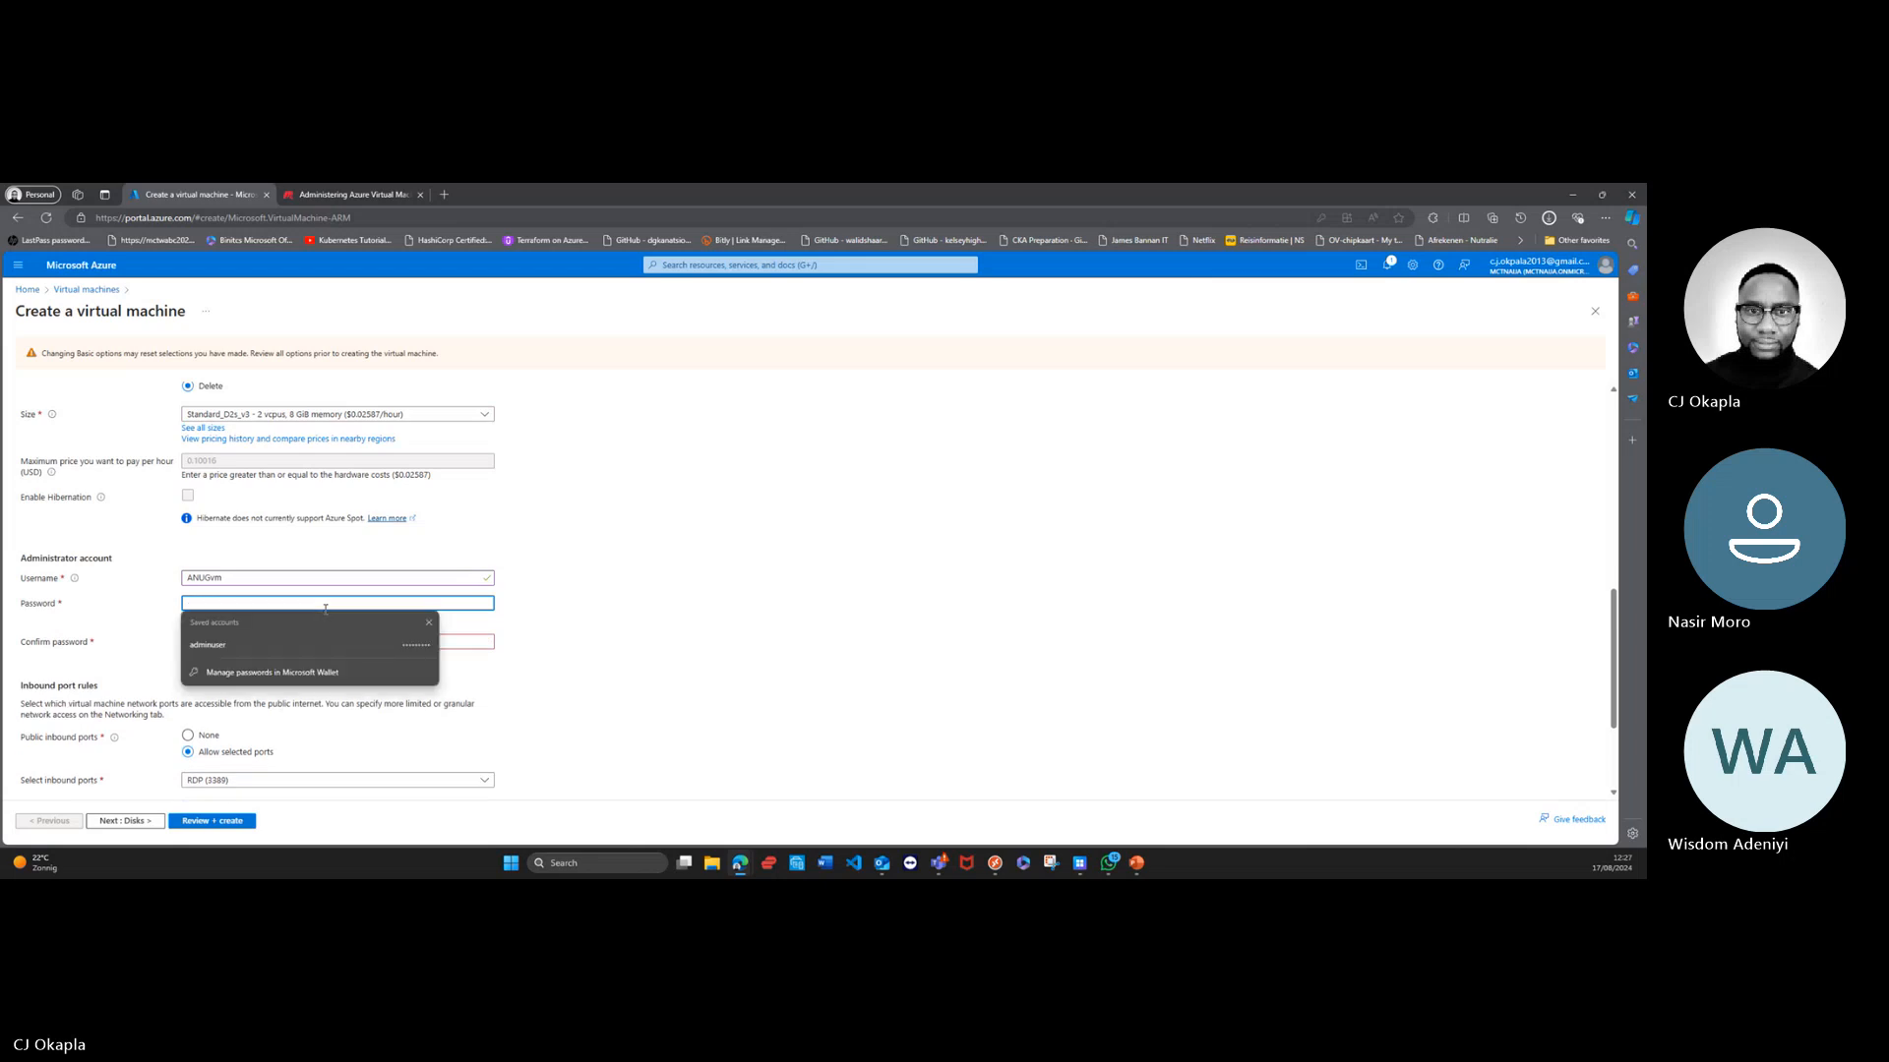
pyautogui.write('••••••')
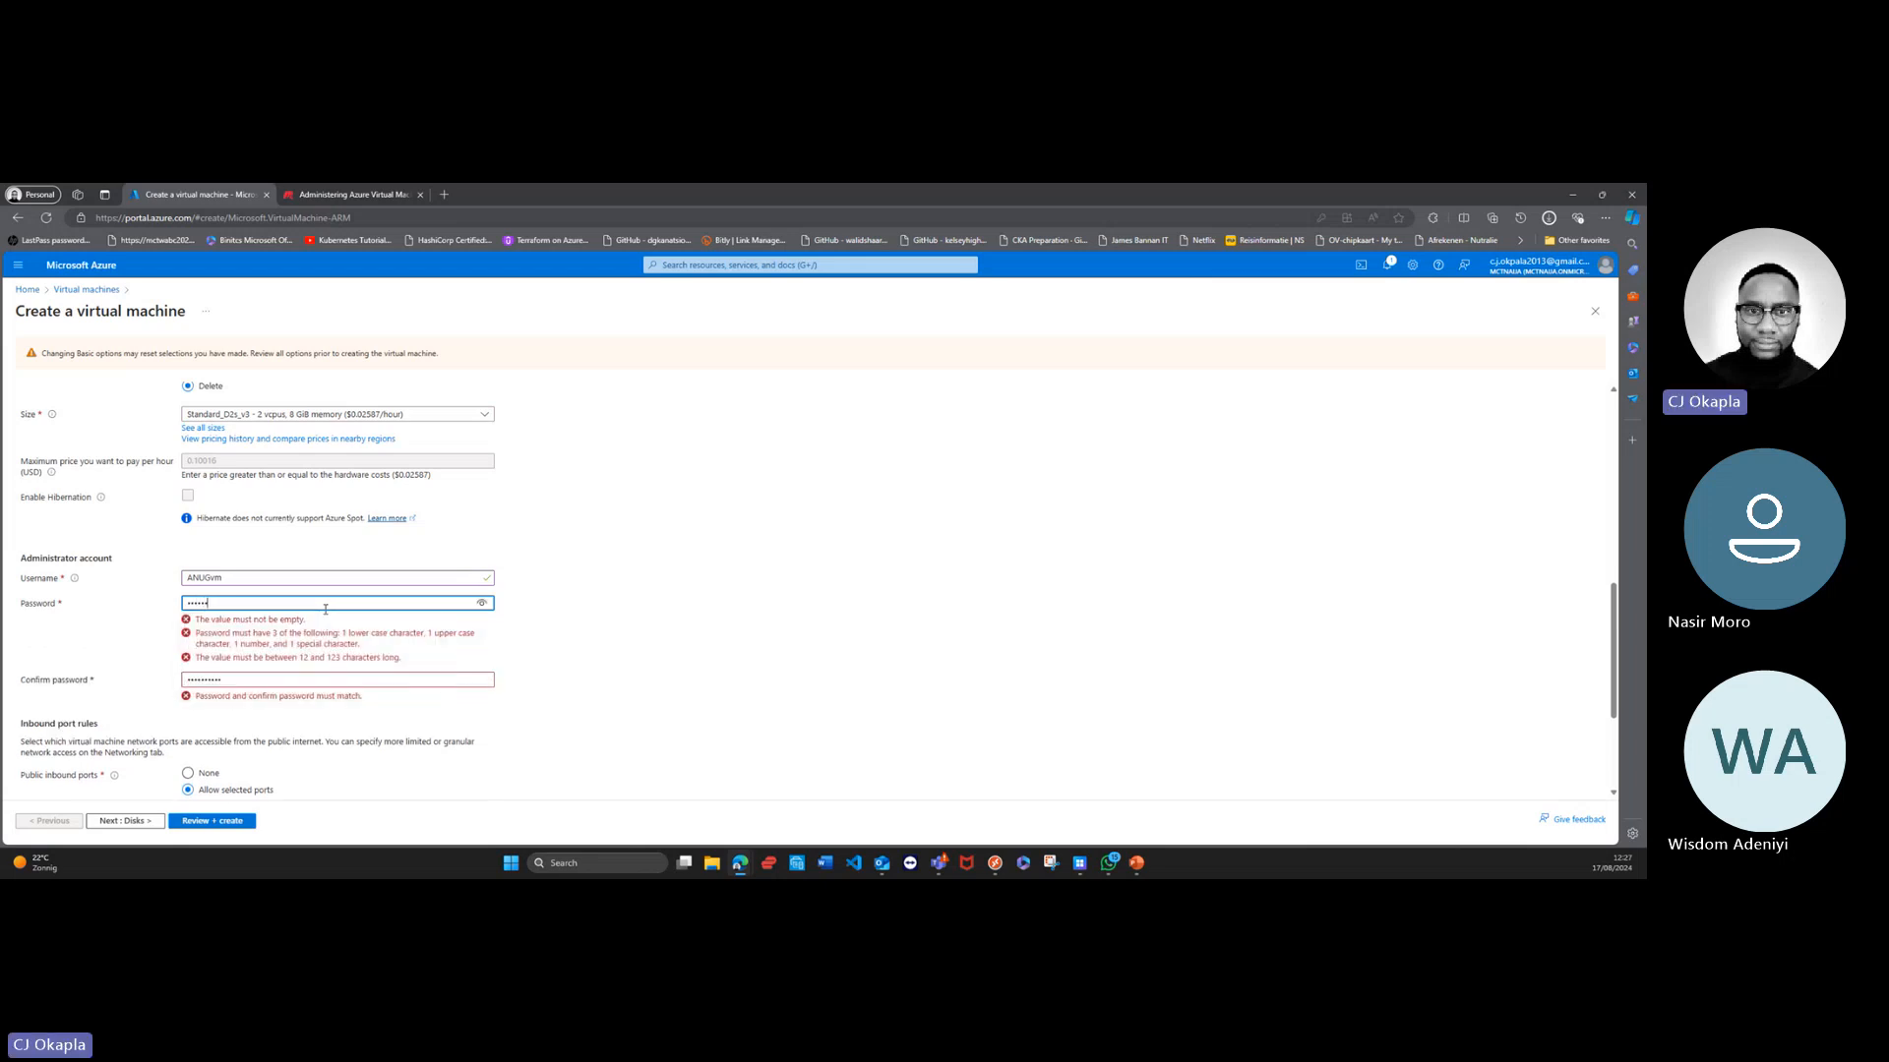
pyautogui.write('••')
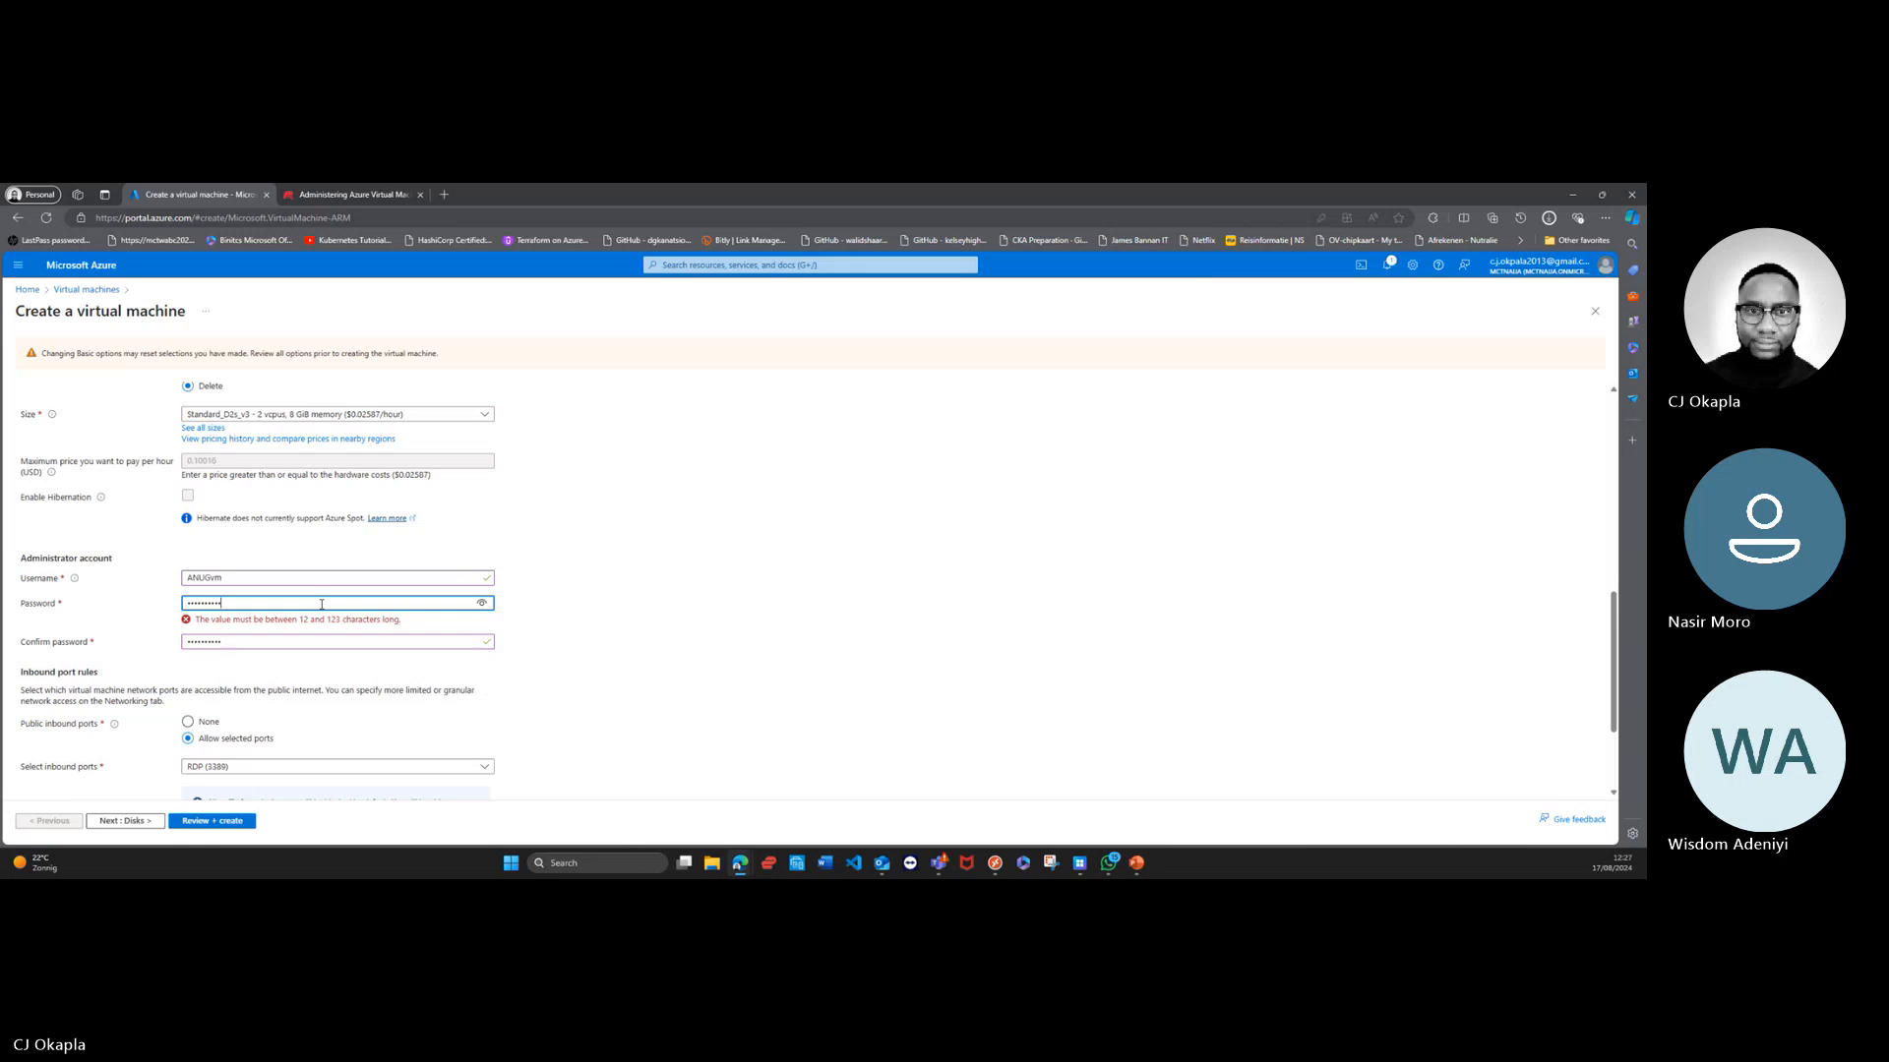
pyautogui.write('*****')
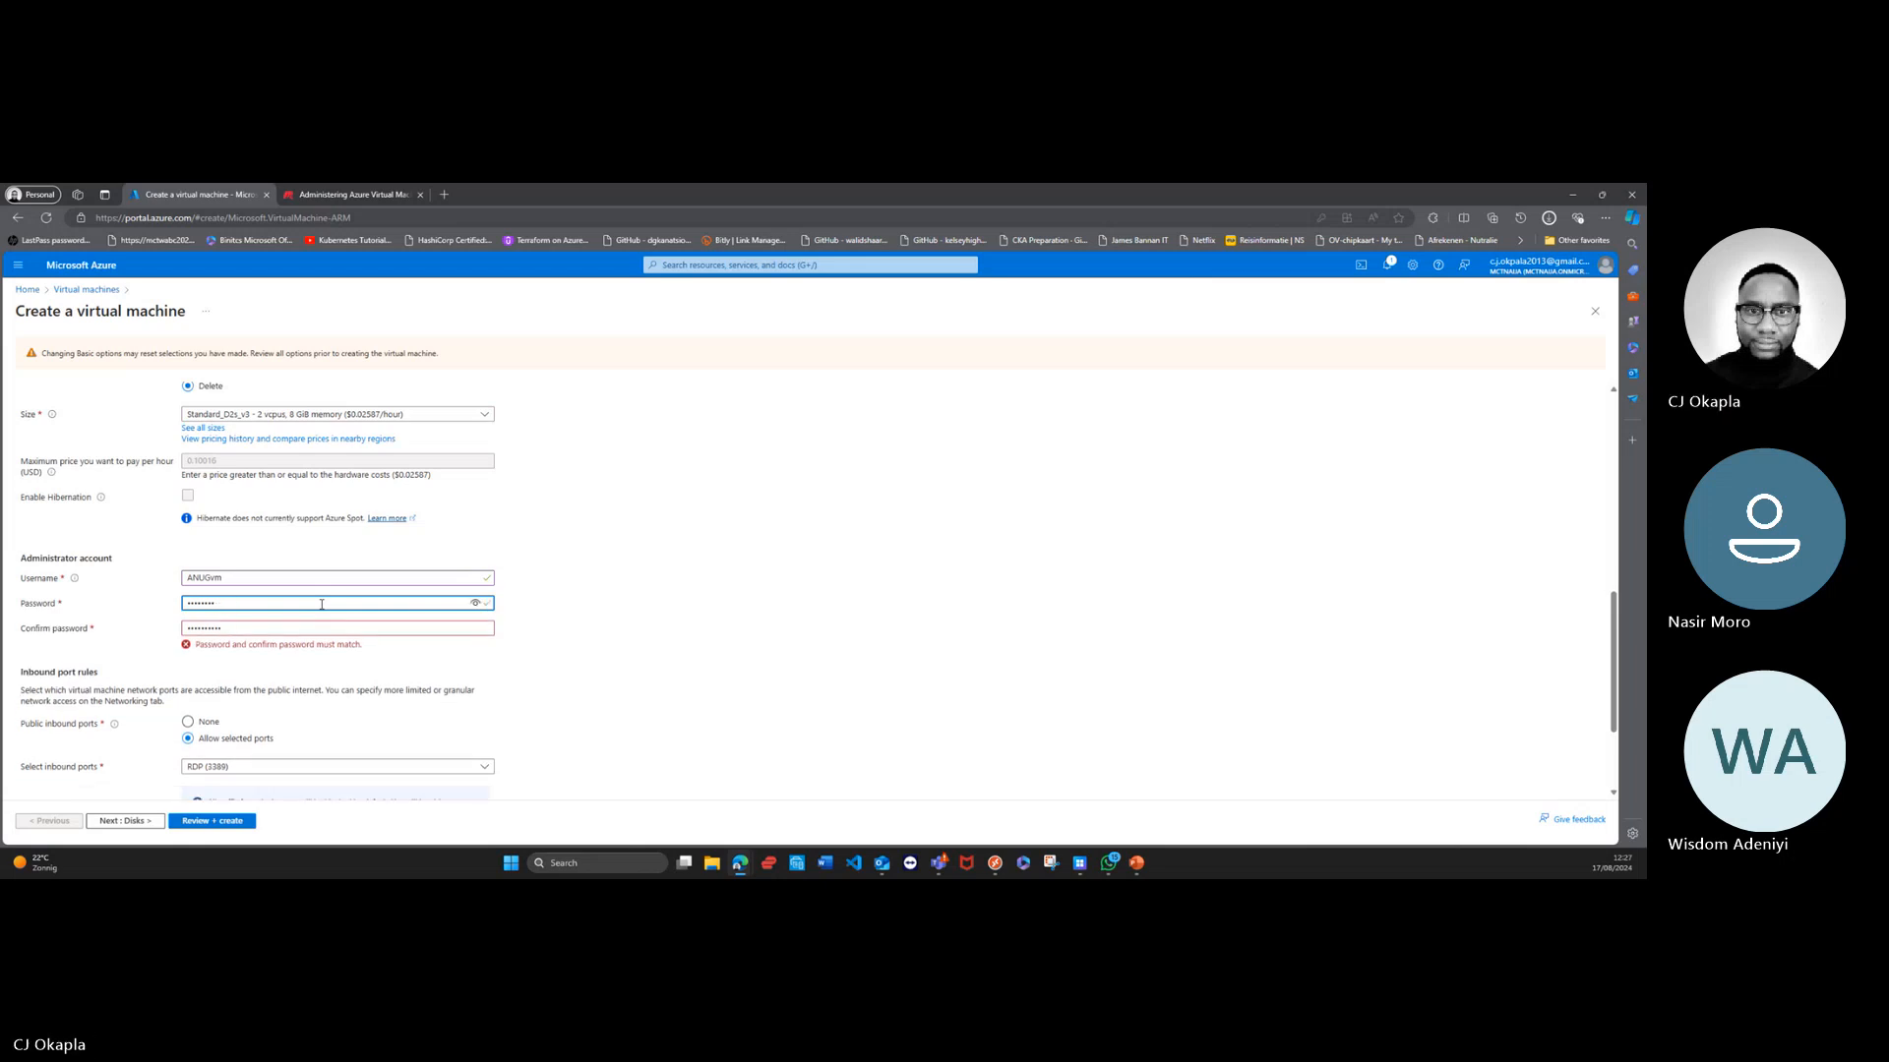
# Step: Replace the administrator account's password with a longer one that meets the 12 to 123 character requirement
pyautogui.press('BackSpace')
pyautogui.write('***')
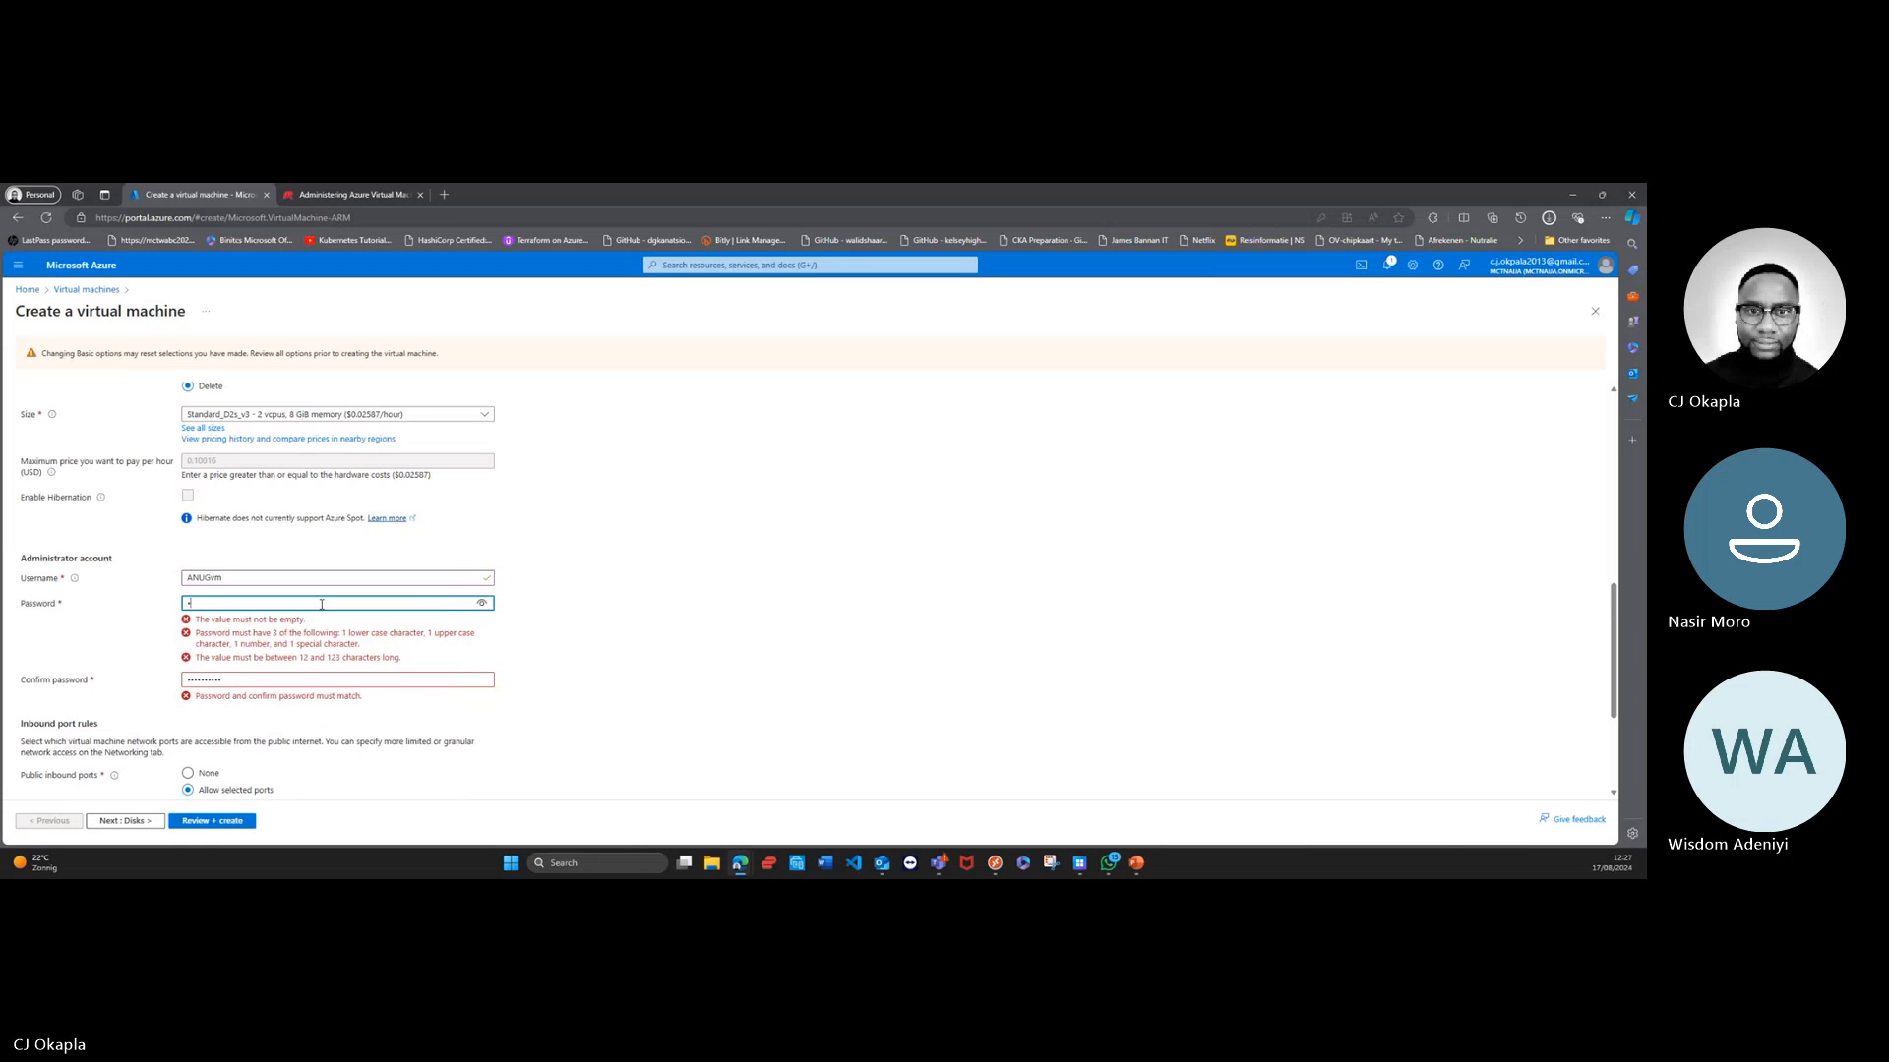
pyautogui.write('*****')
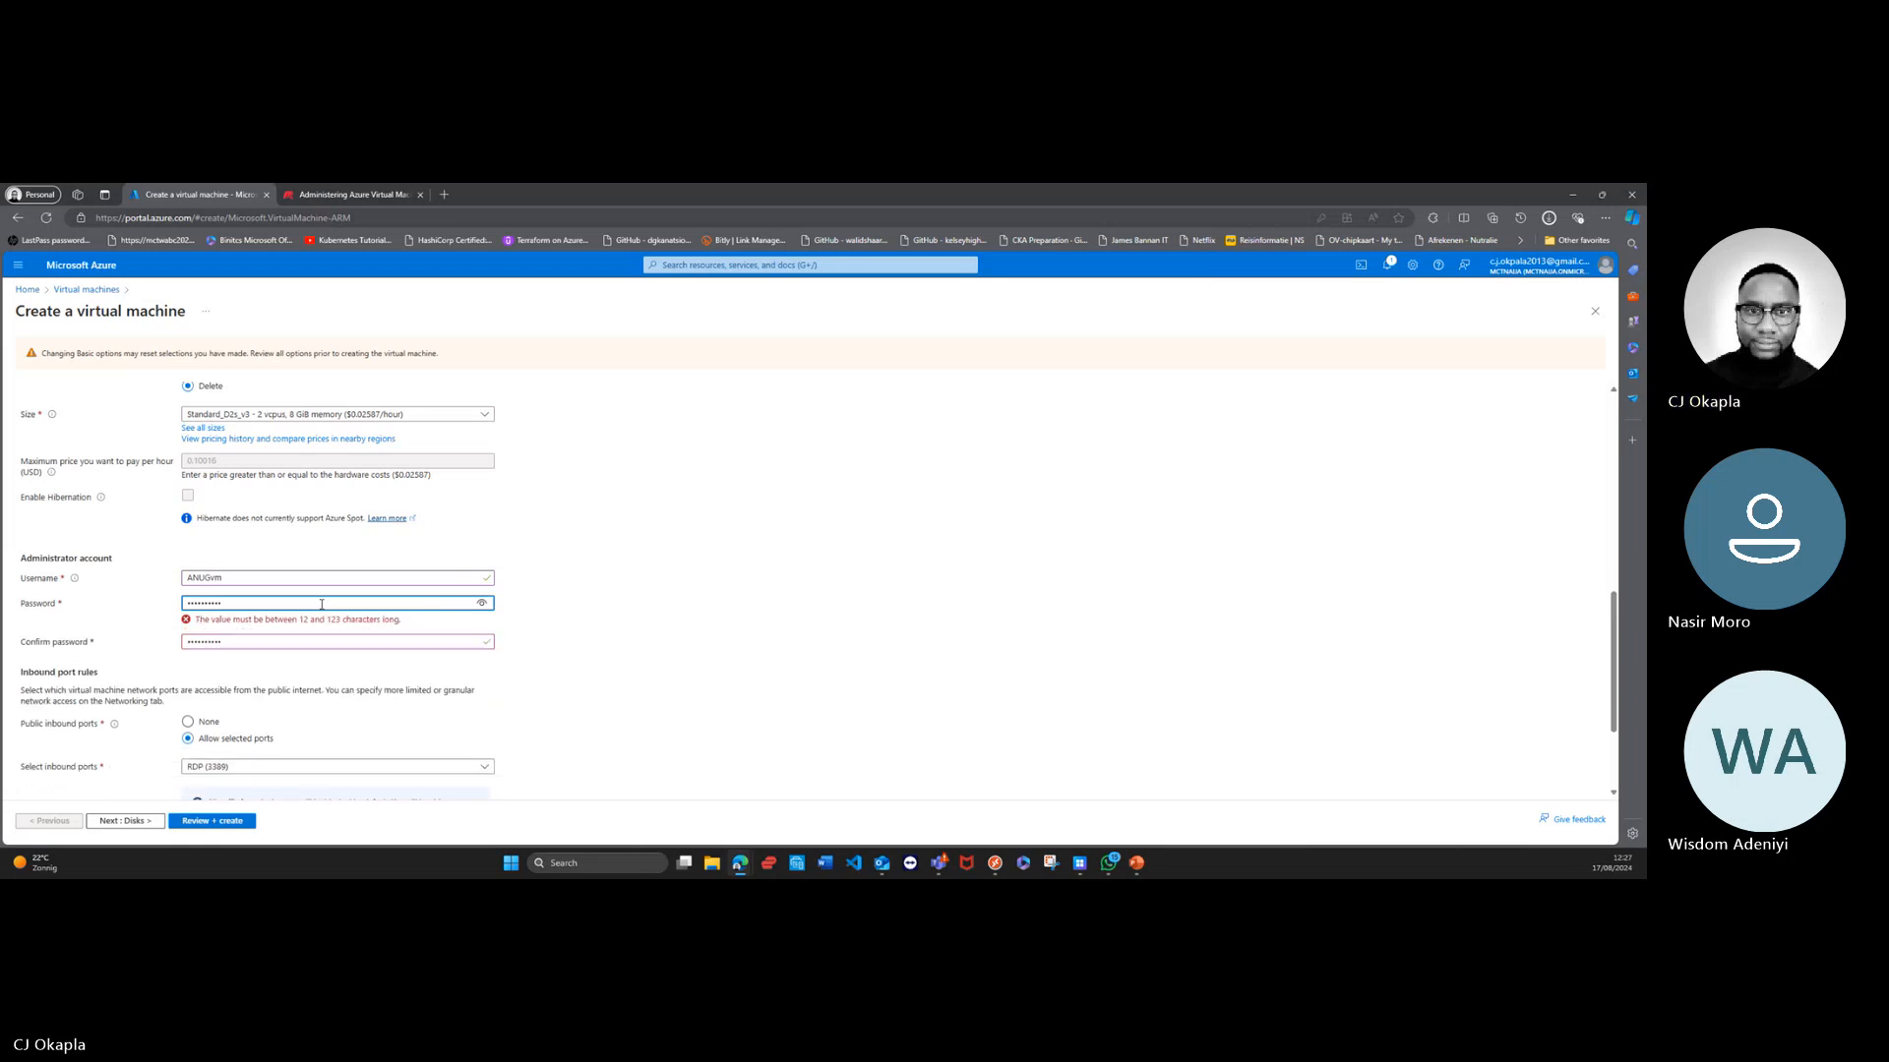
pyautogui.write('****')
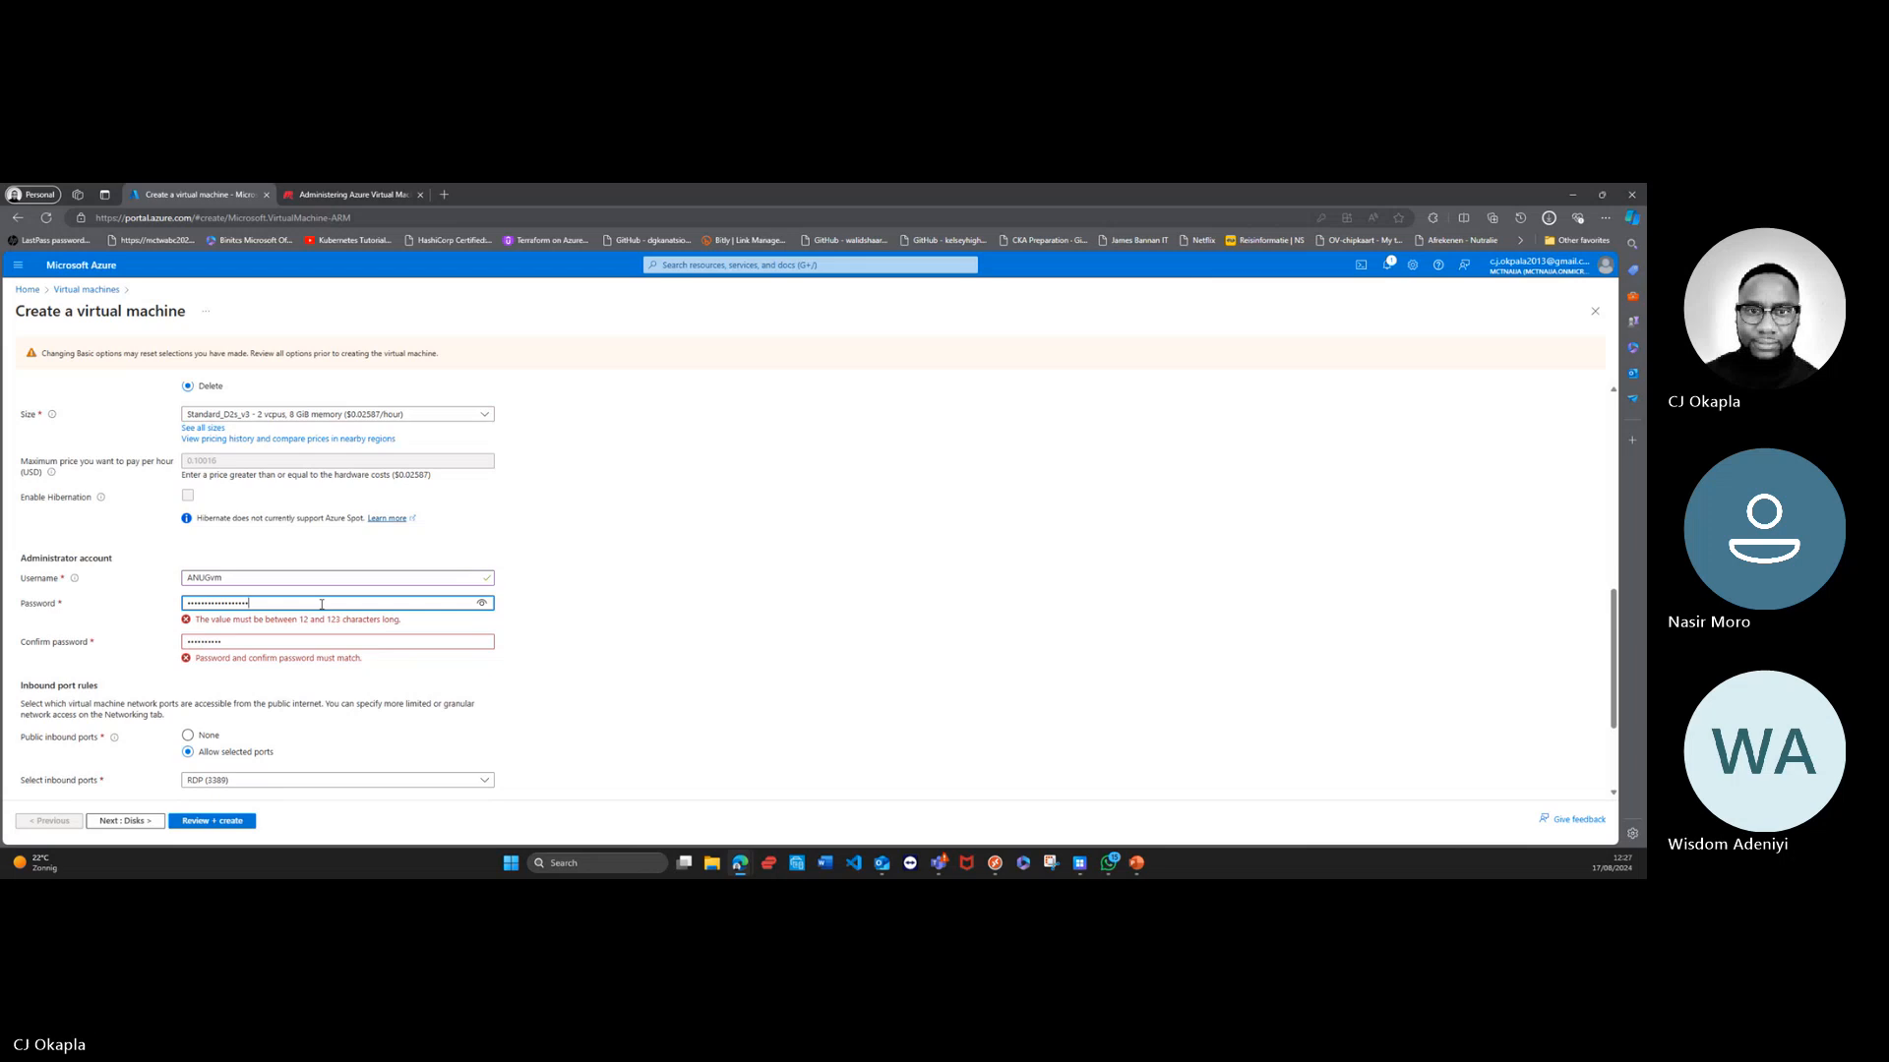
pyautogui.write('*')
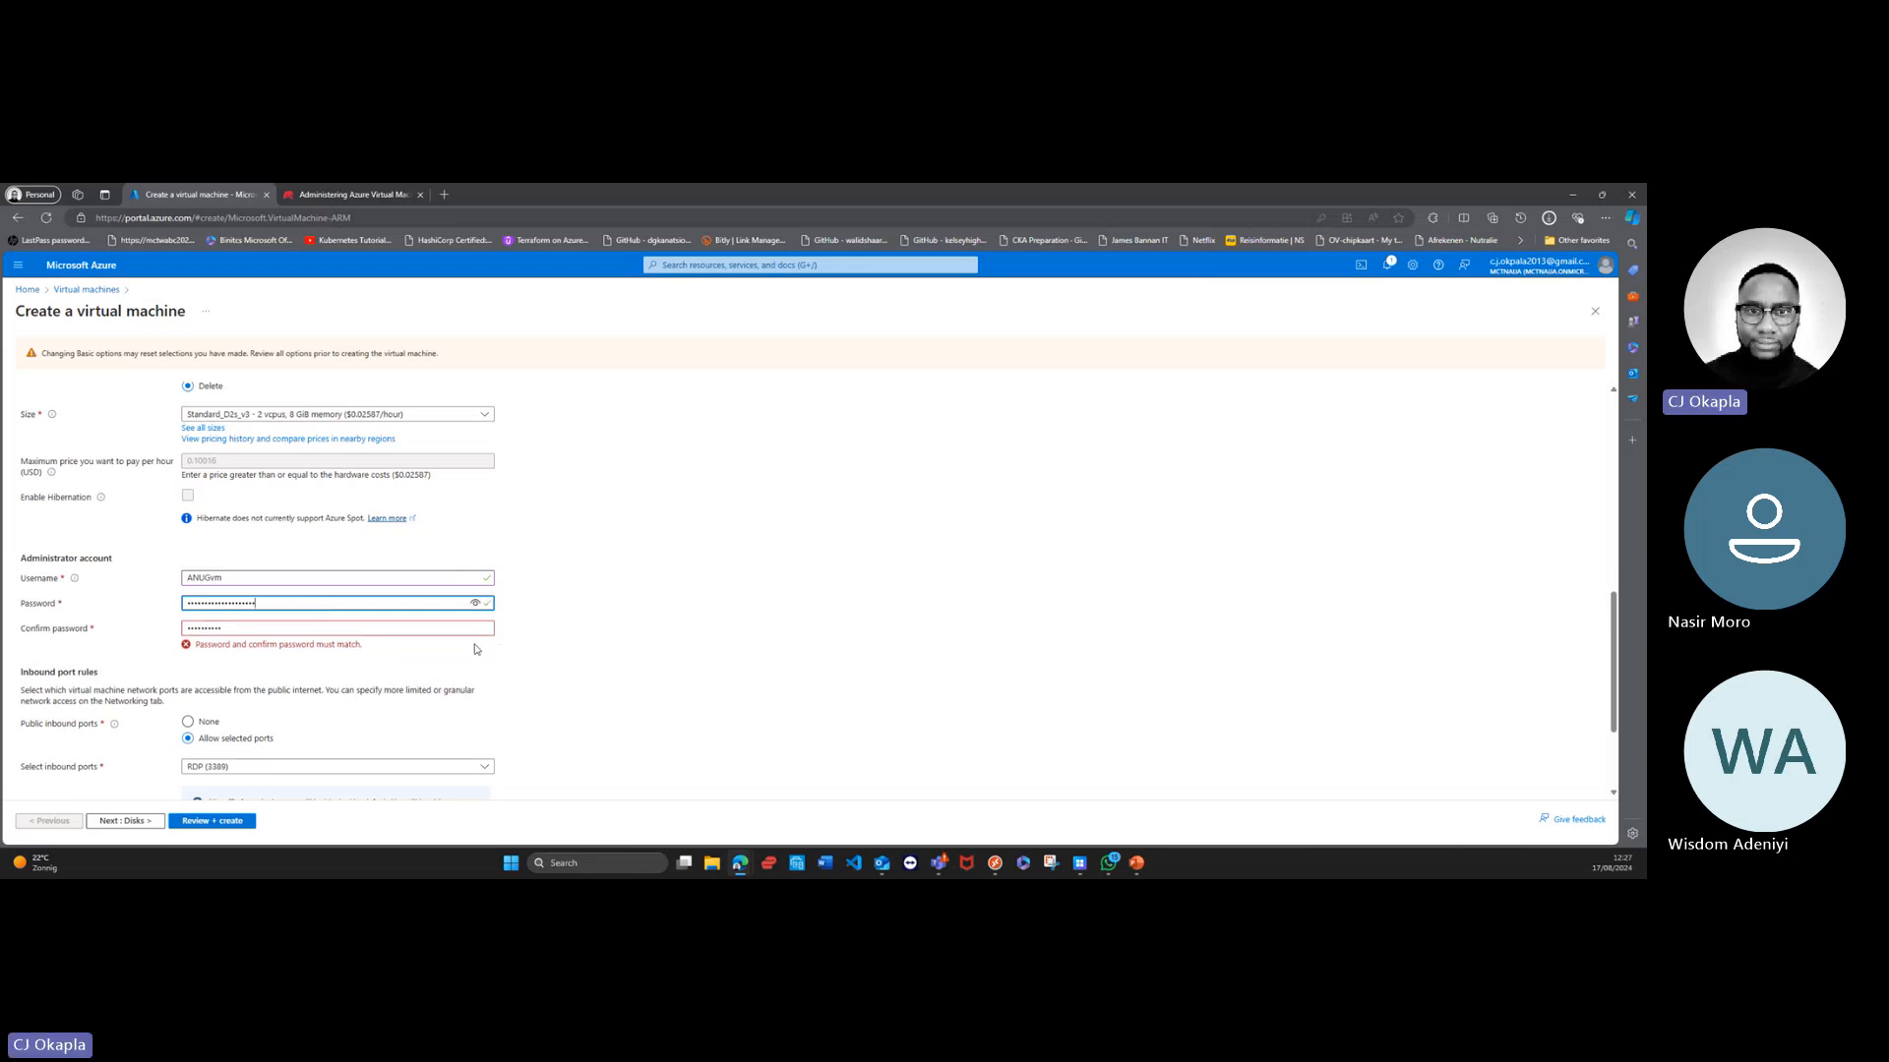
# Step: Replace the confirm password entry with the new, longer administrator password
pyautogui.click(416, 629)
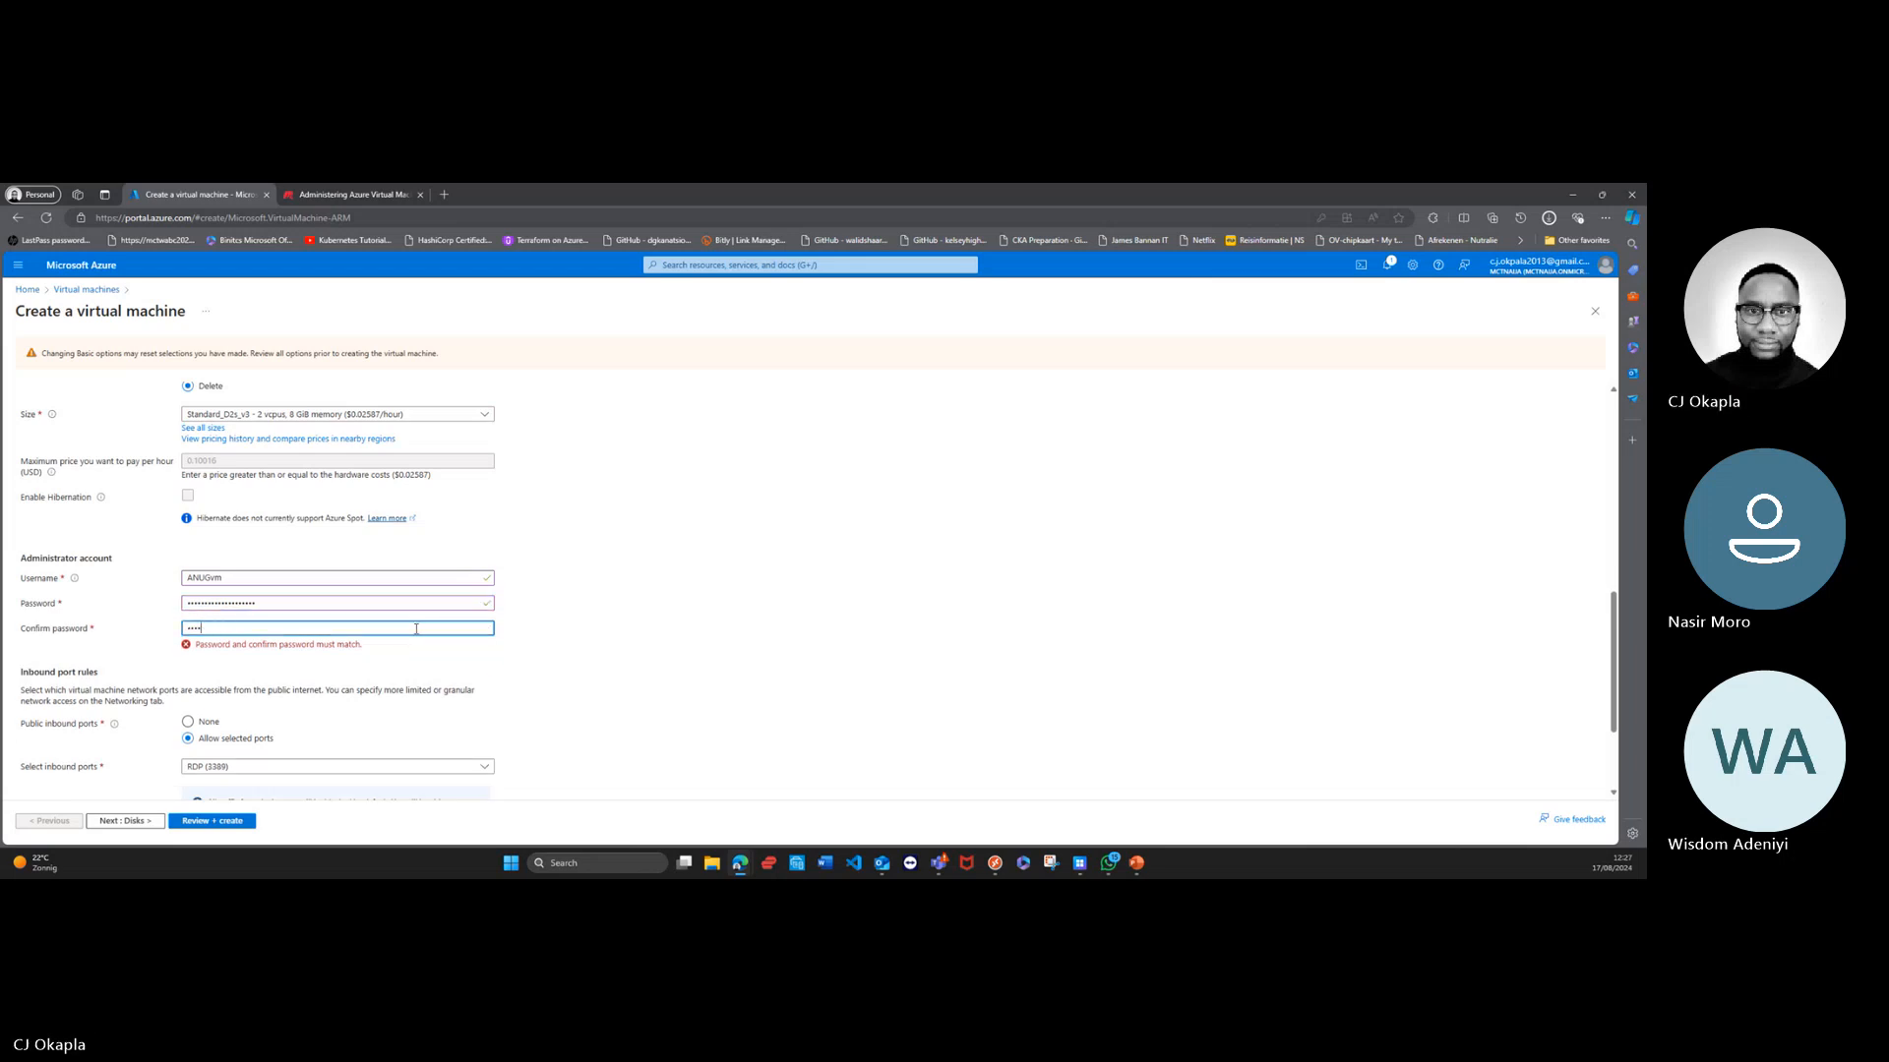
pyautogui.press('BackSpace')
pyautogui.write('****')
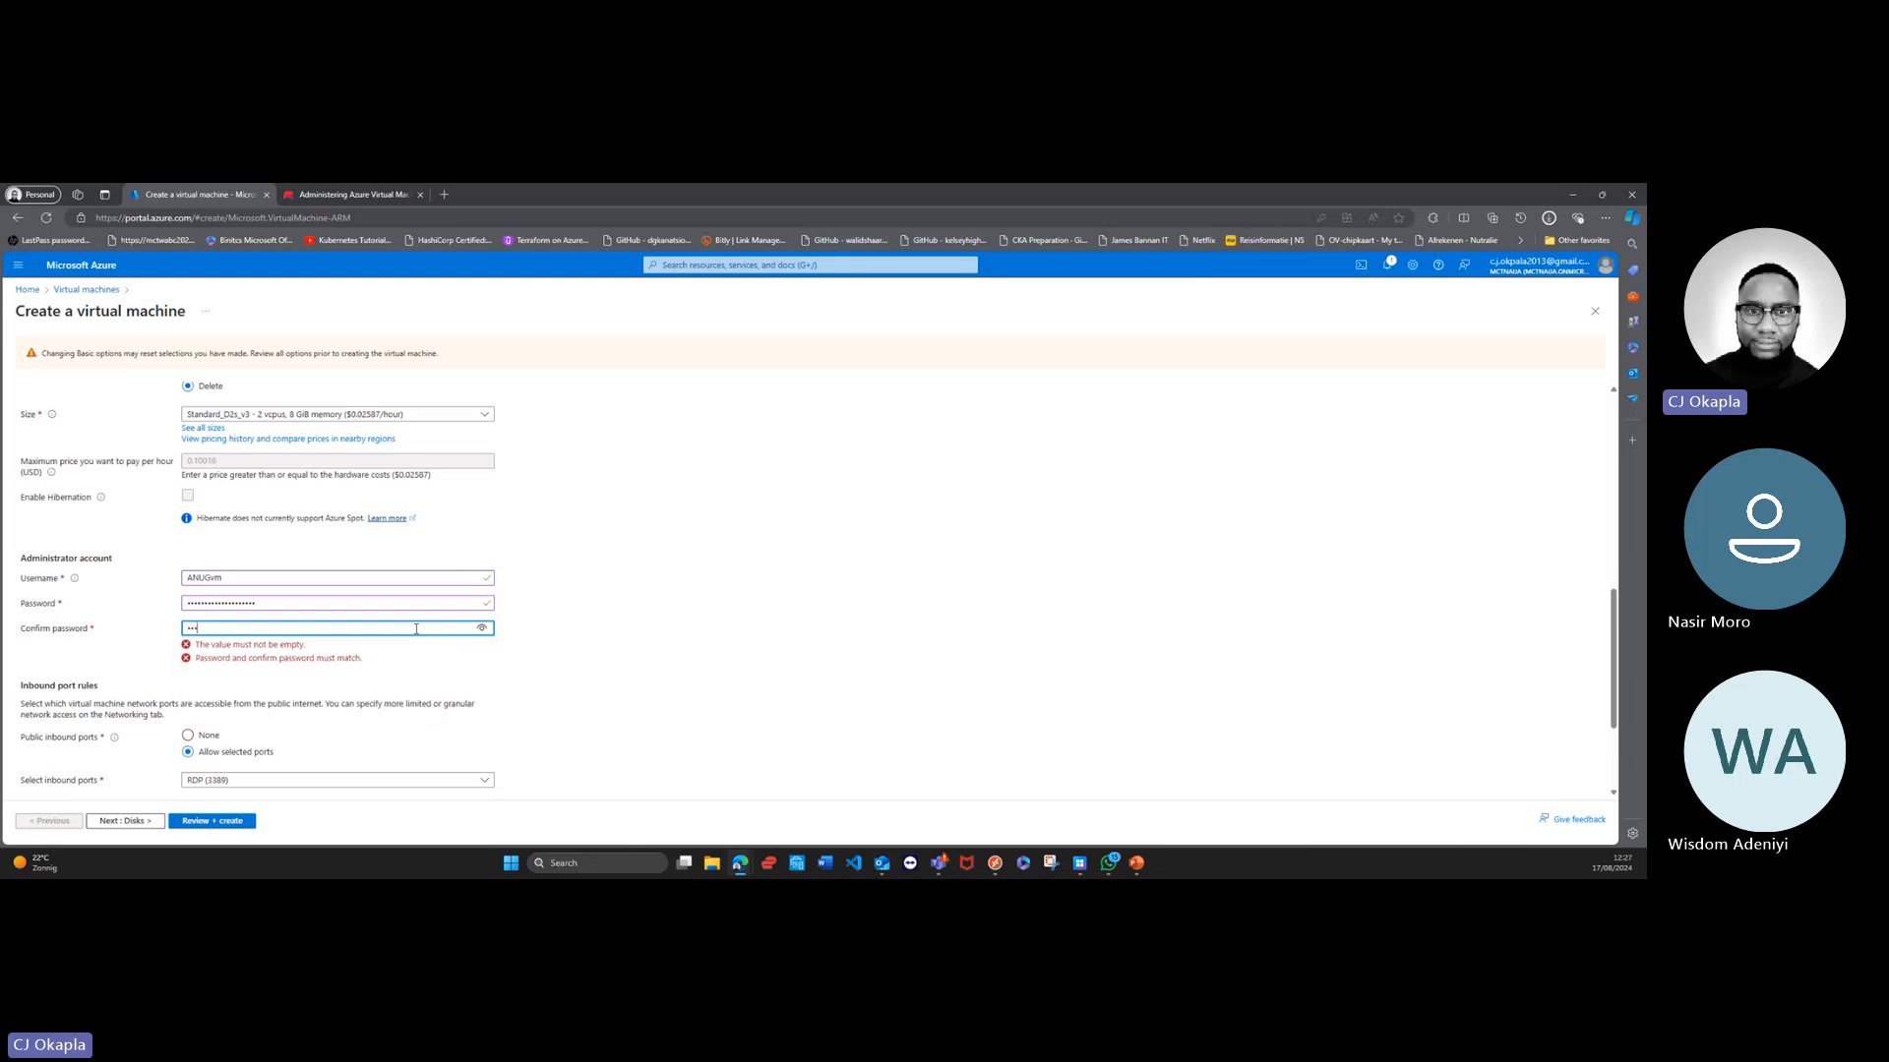
pyautogui.write('****')
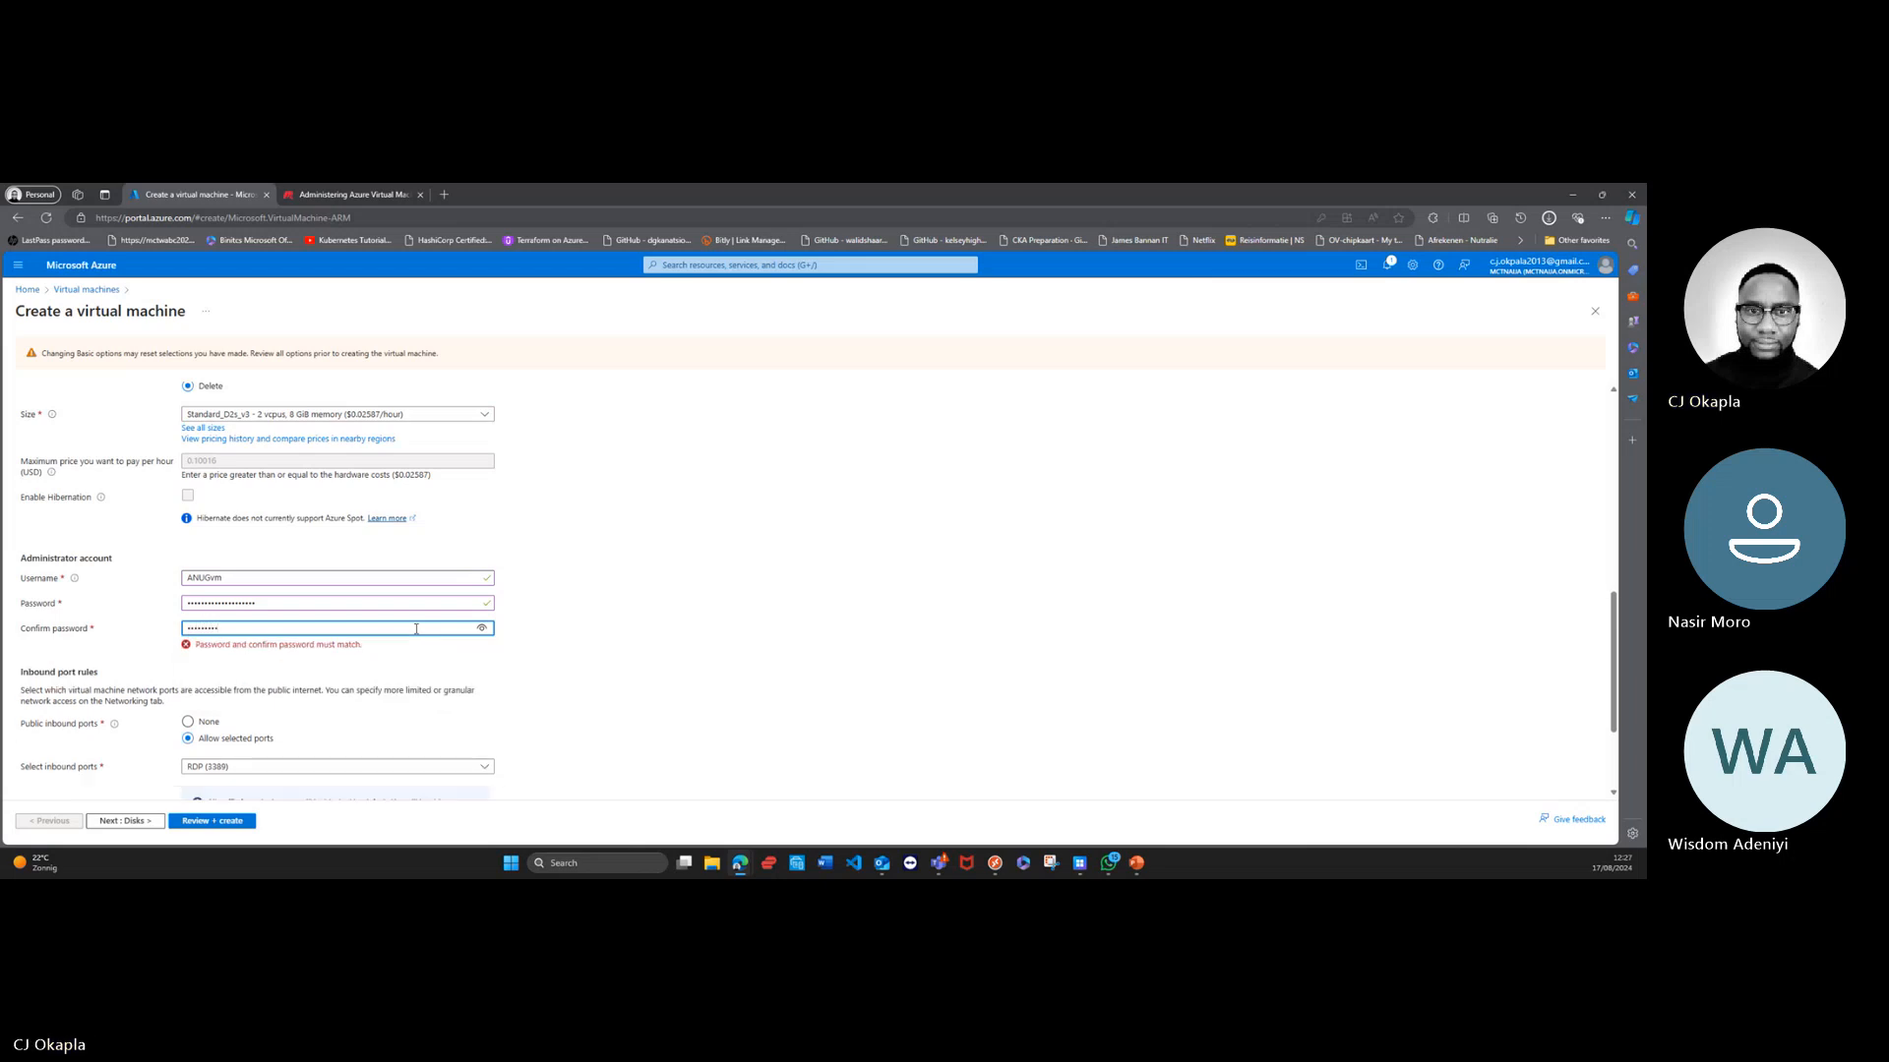
pyautogui.write('*')
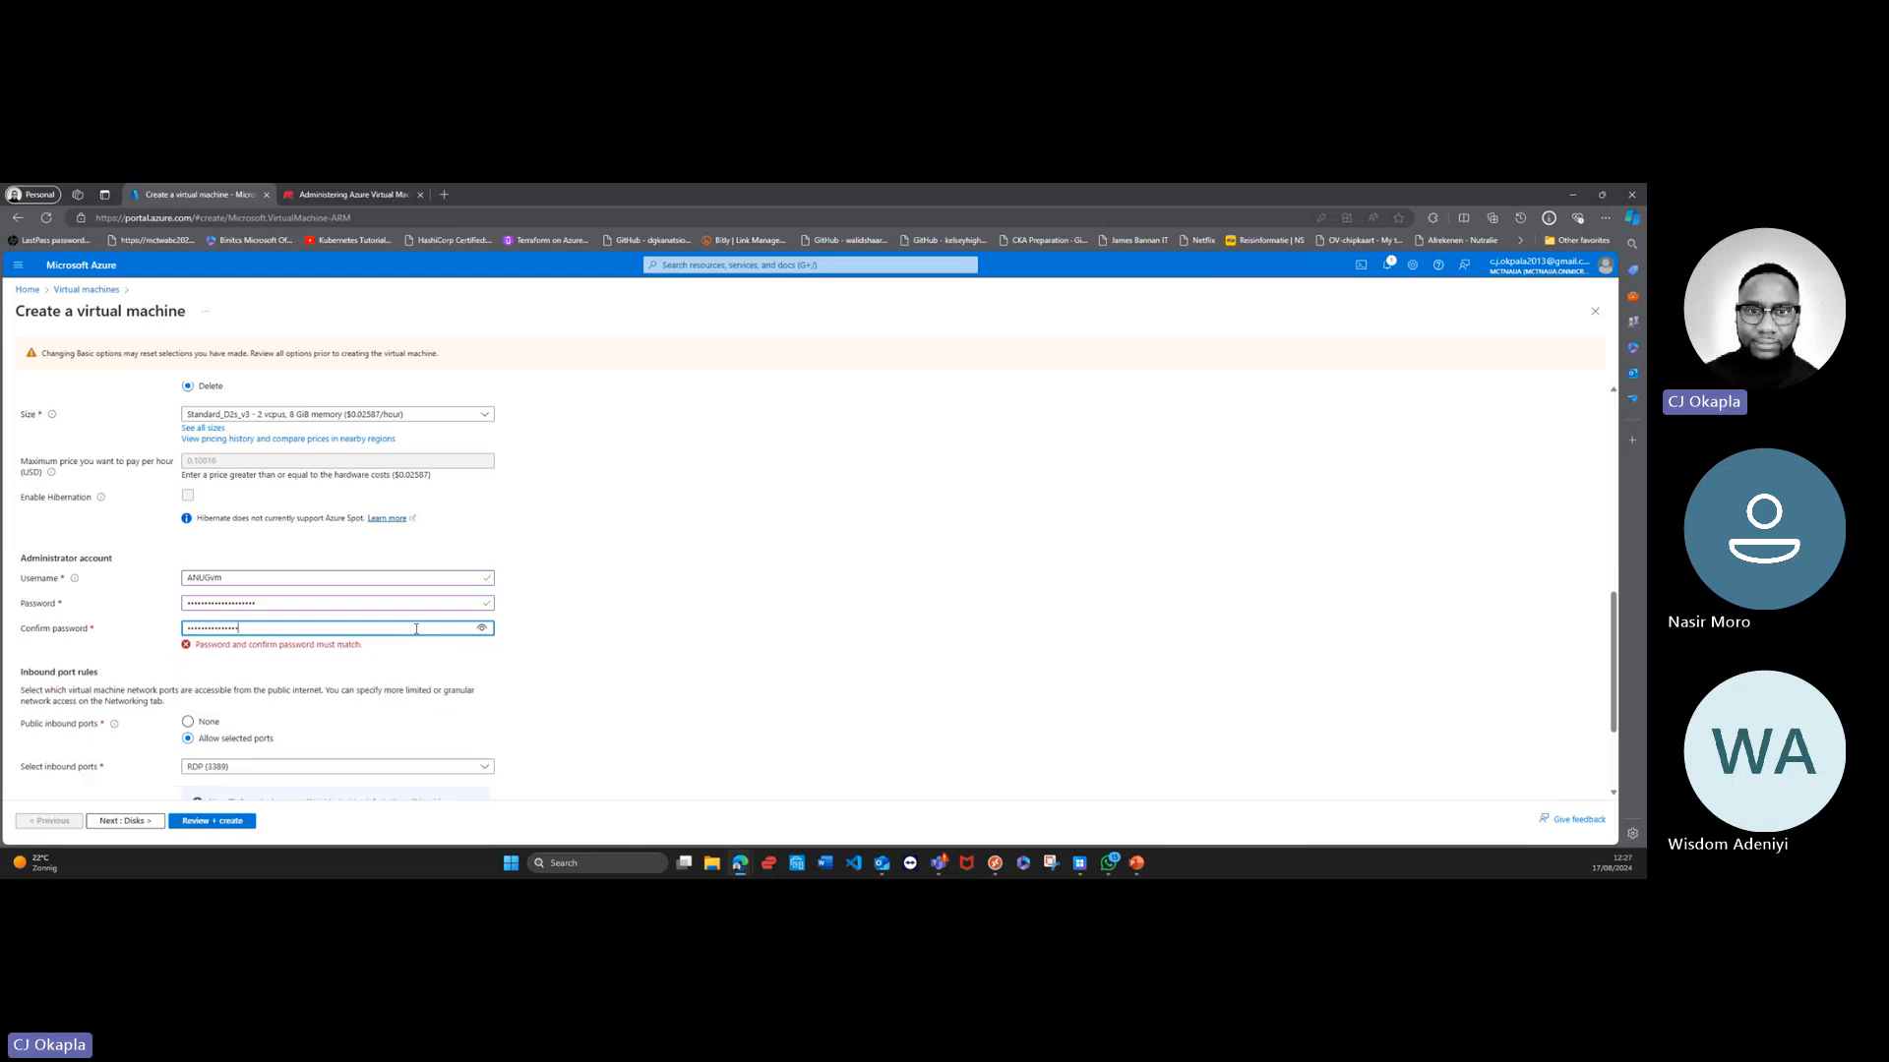
pyautogui.write('**')
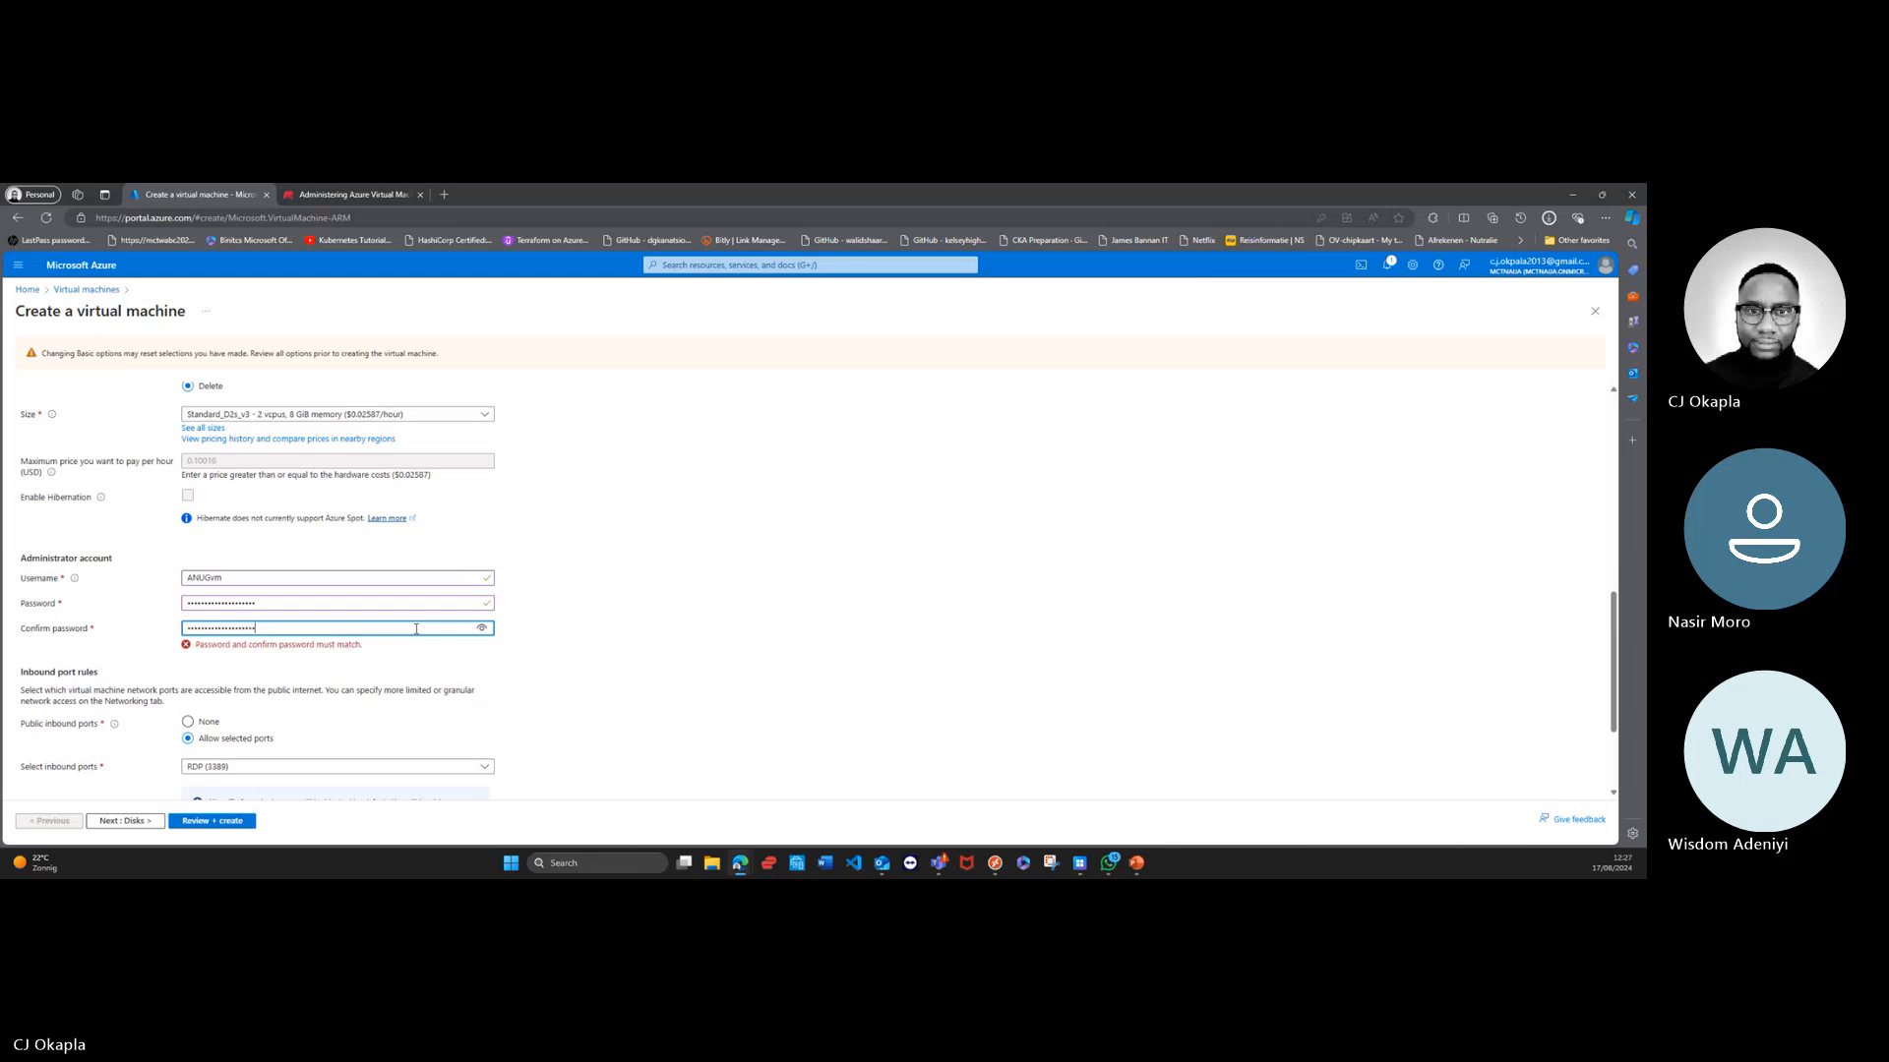
pyautogui.write('*')
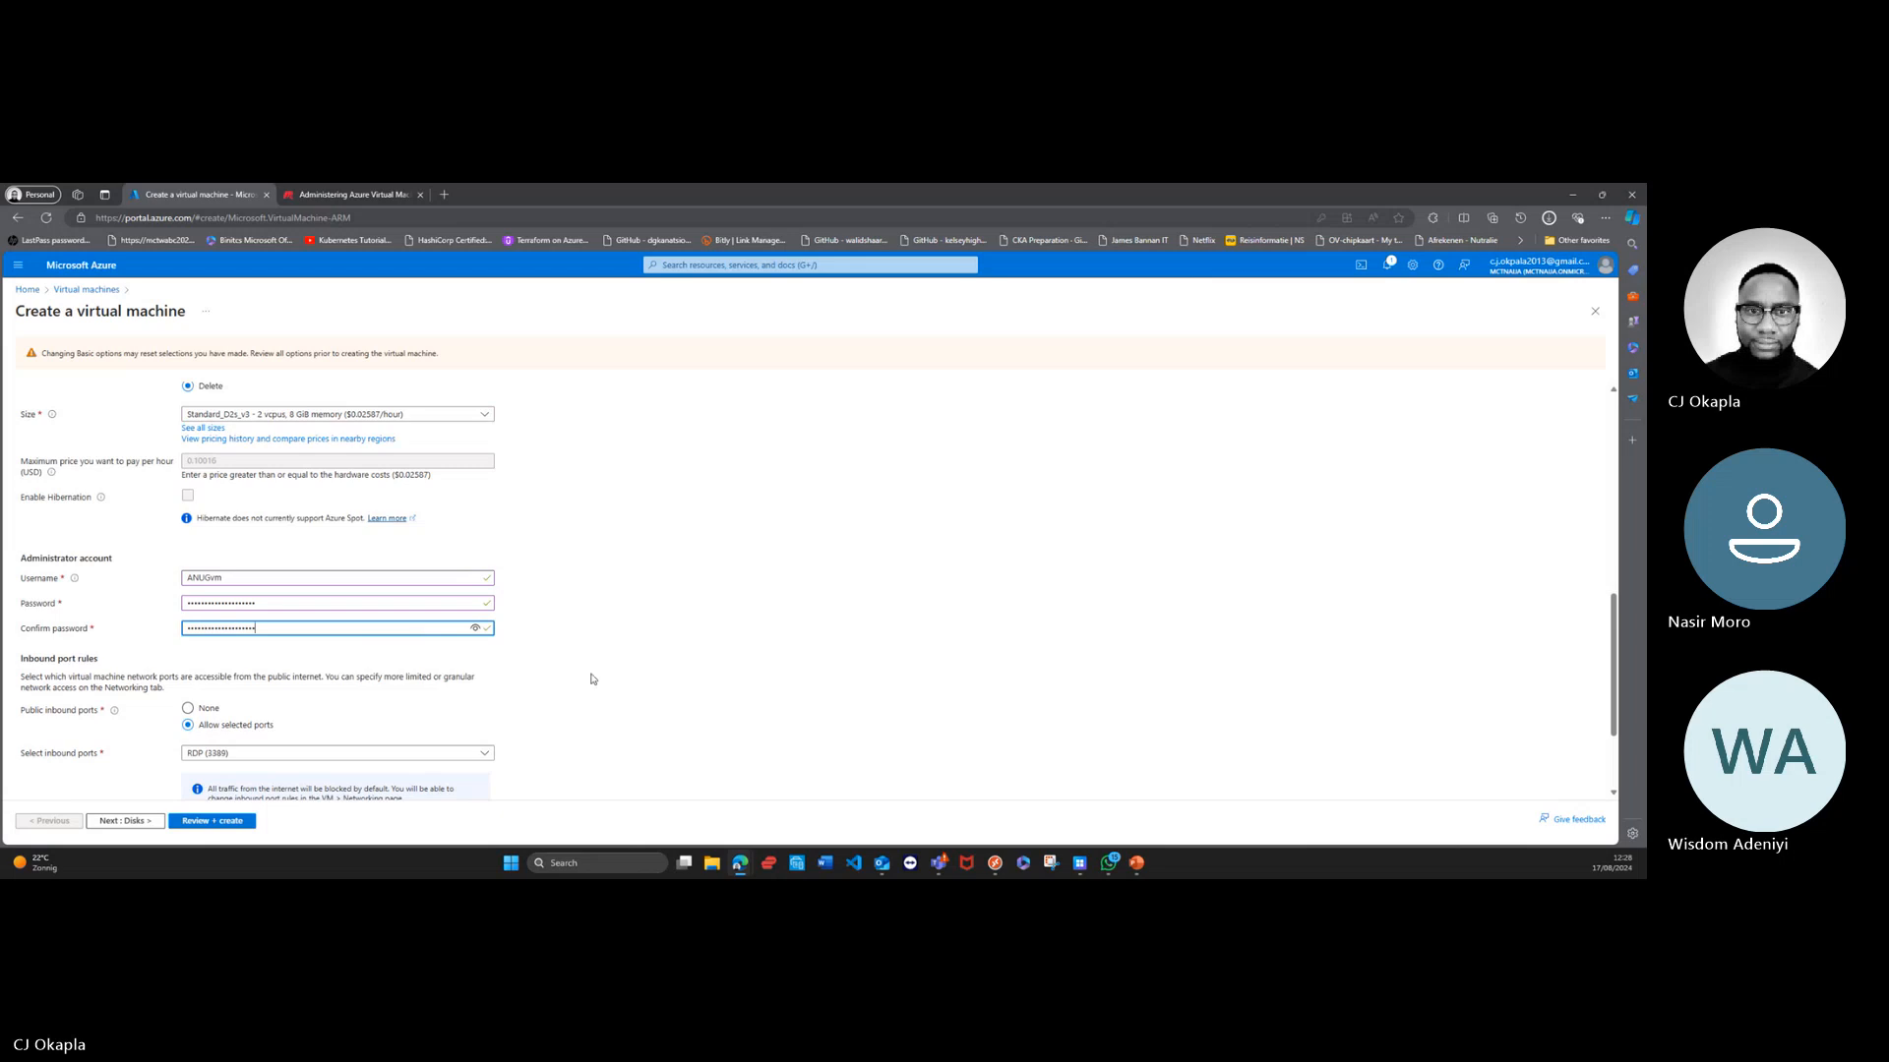
pyautogui.click(644, 679)
# Step: Submit the virtual machine configuration for validation and update the browser's saved password for the site
pyautogui.scroll(-1, 634, 679)
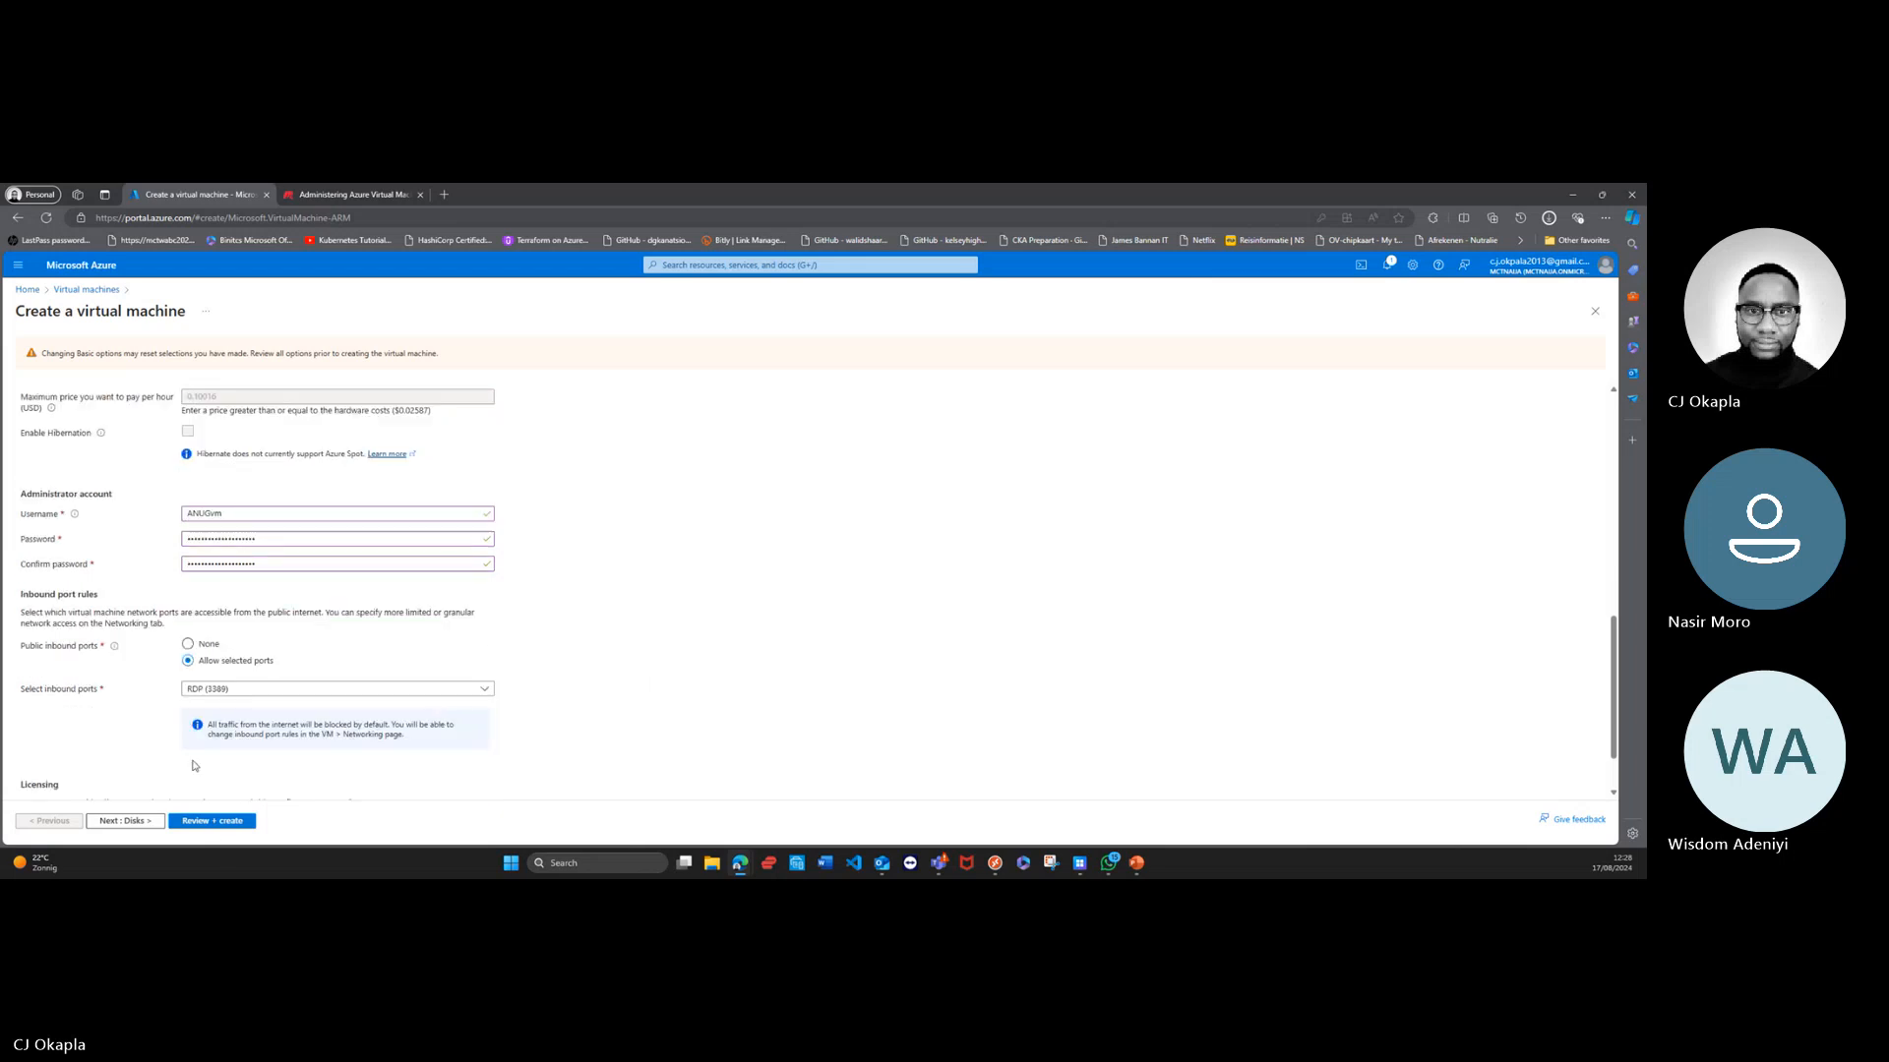
pyautogui.click(224, 824)
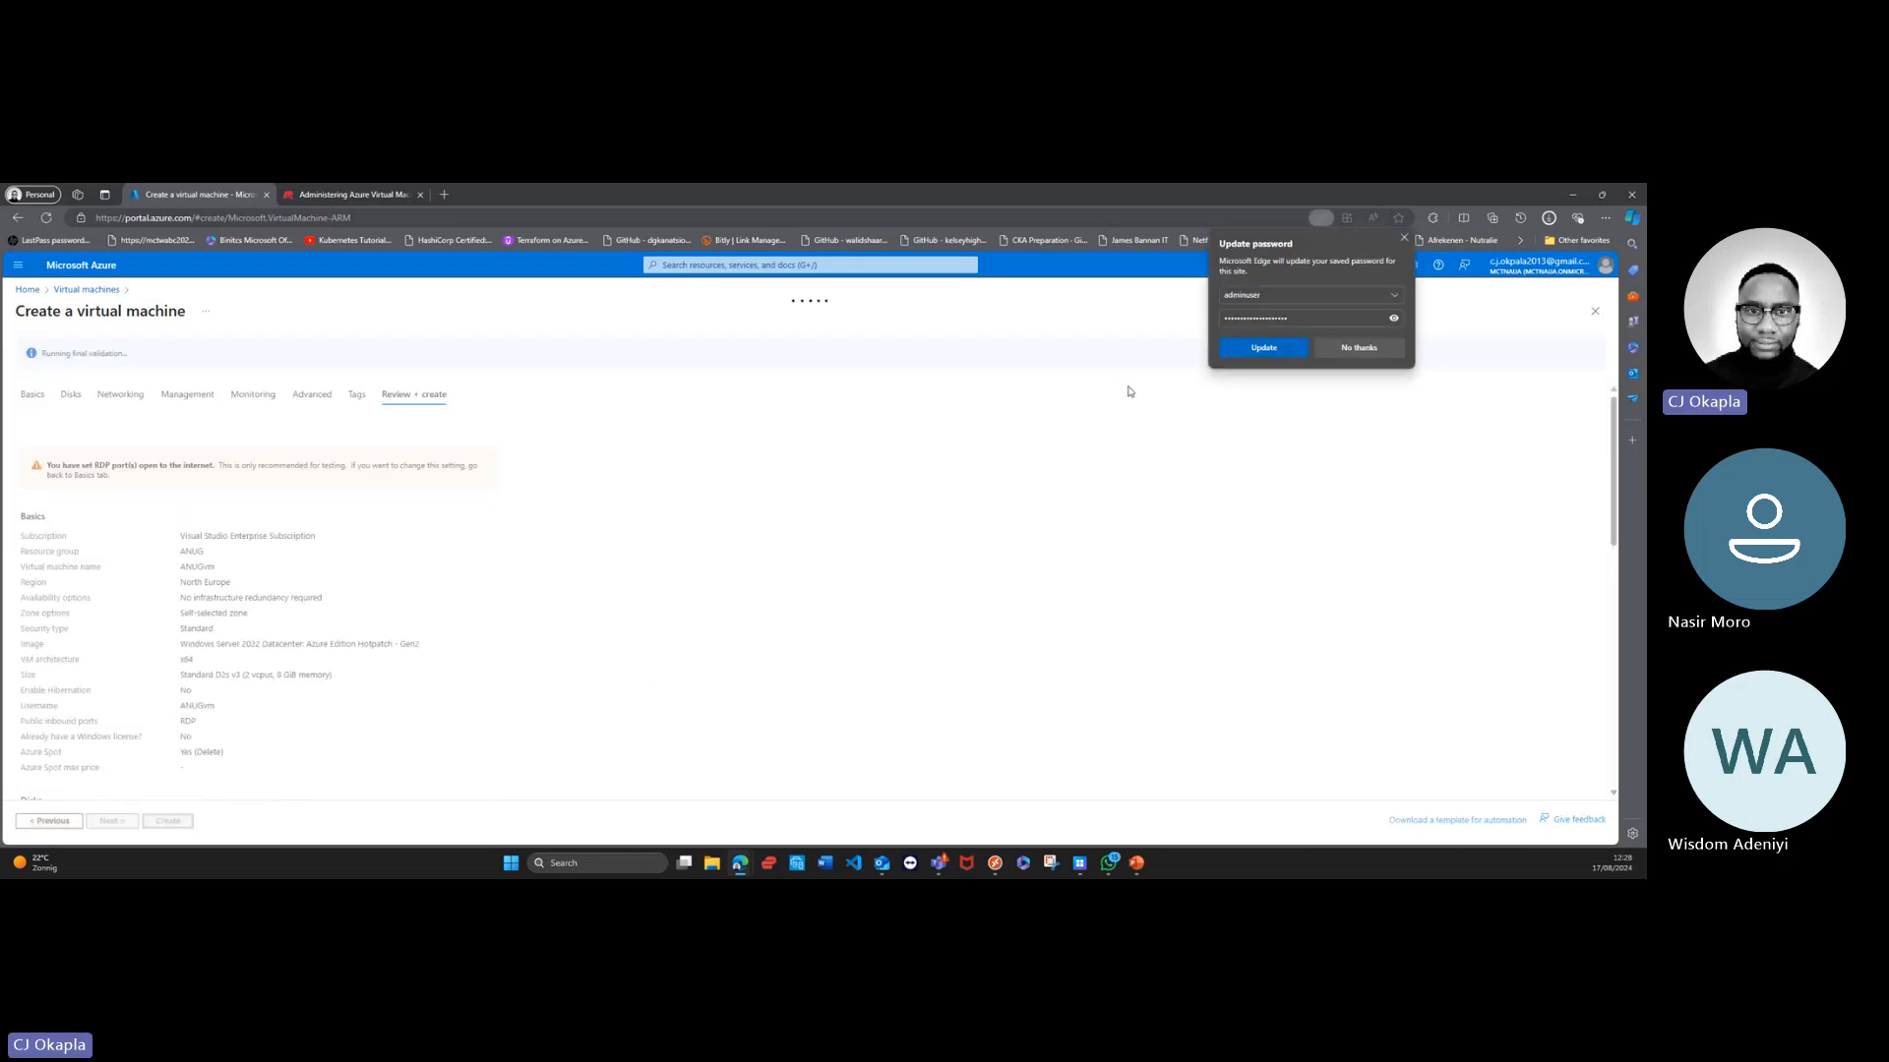
pyautogui.click(1256, 348)
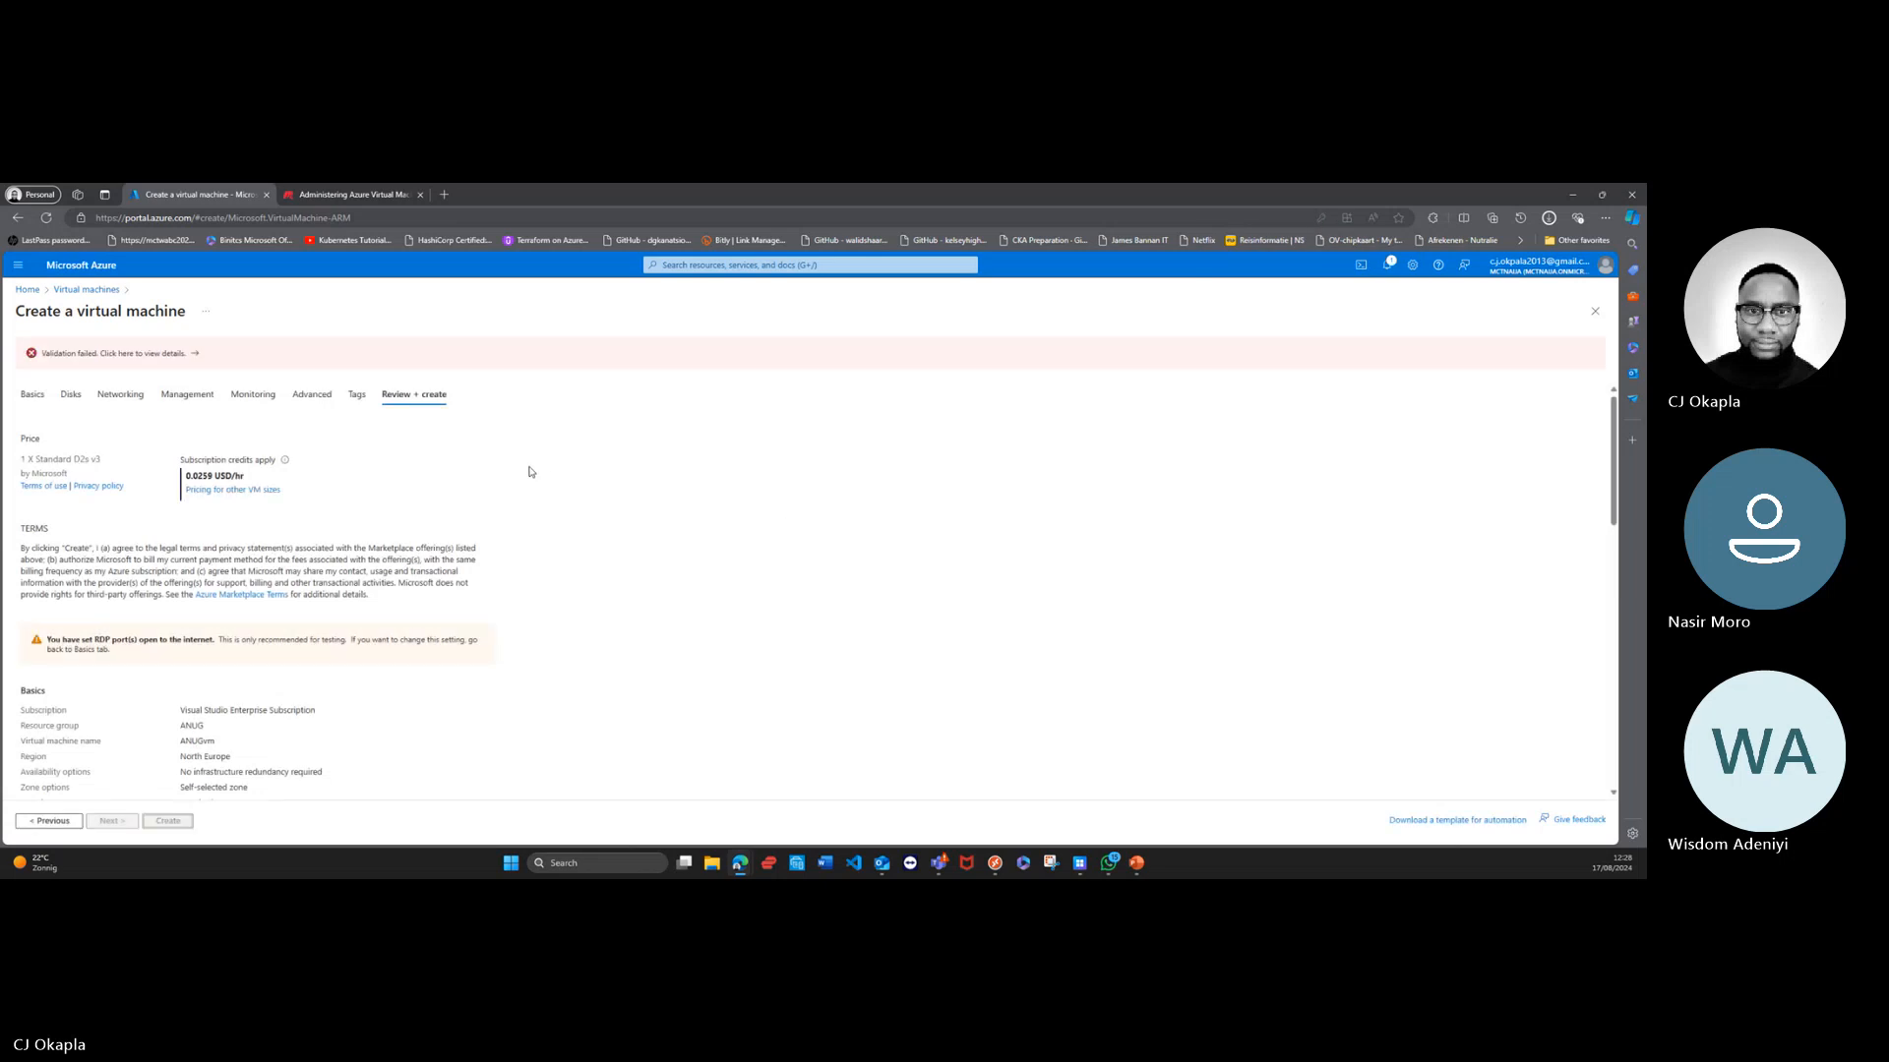
# Step: Examine the validation error details for the virtual machine and close them
pyautogui.scroll(-2, 530, 472)
pyautogui.scroll(2, 530, 472)
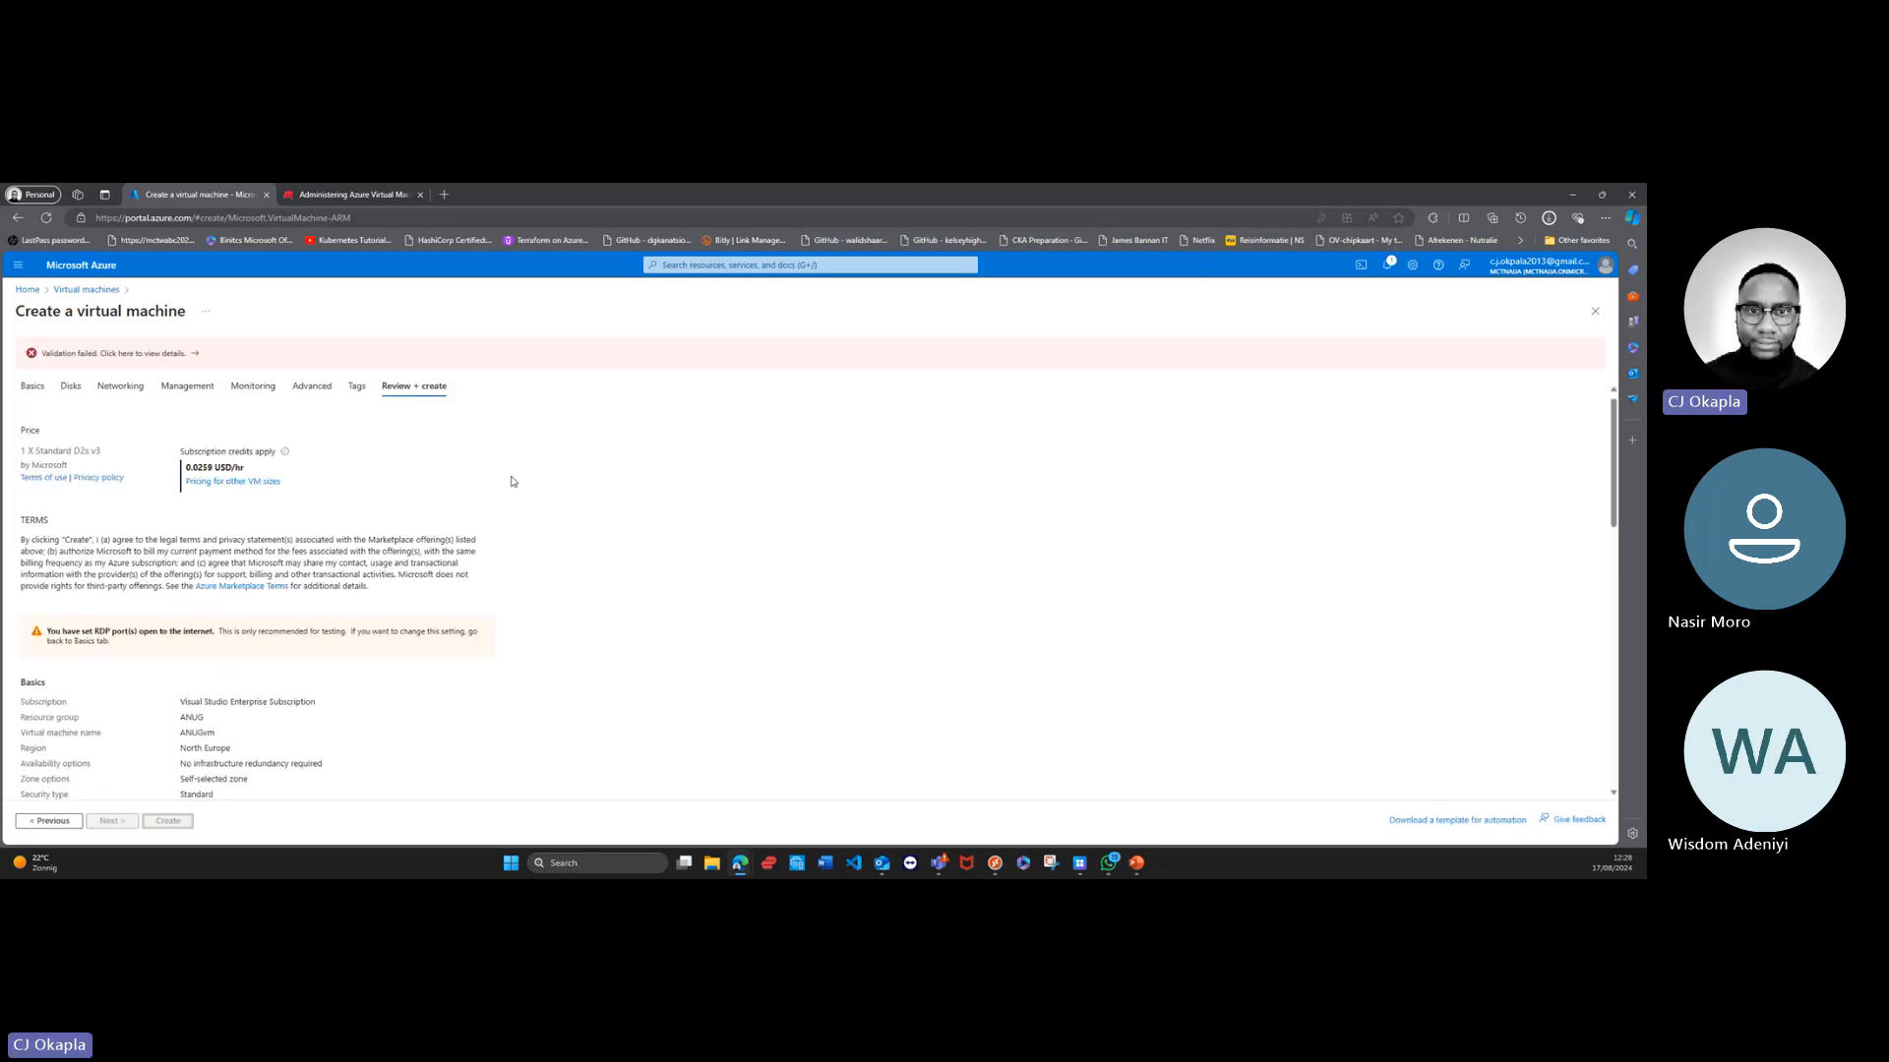
pyautogui.click(127, 356)
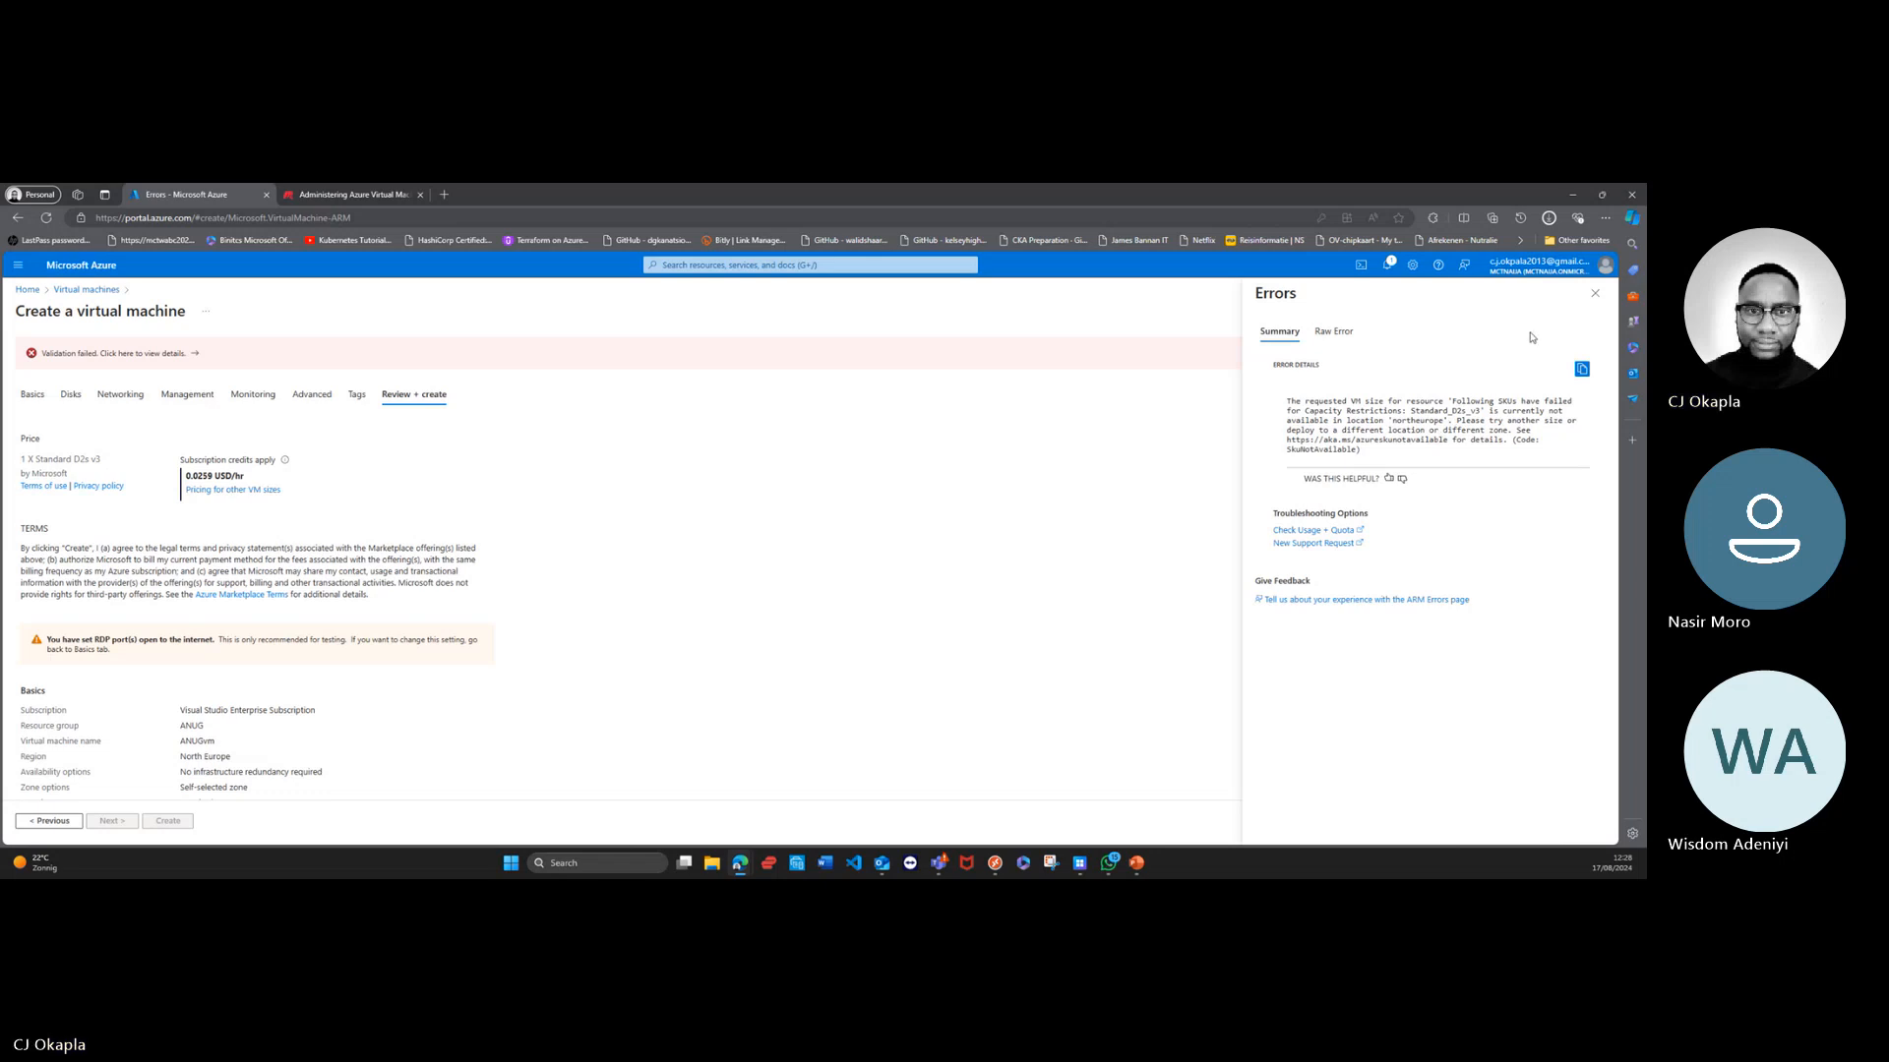
pyautogui.click(1595, 293)
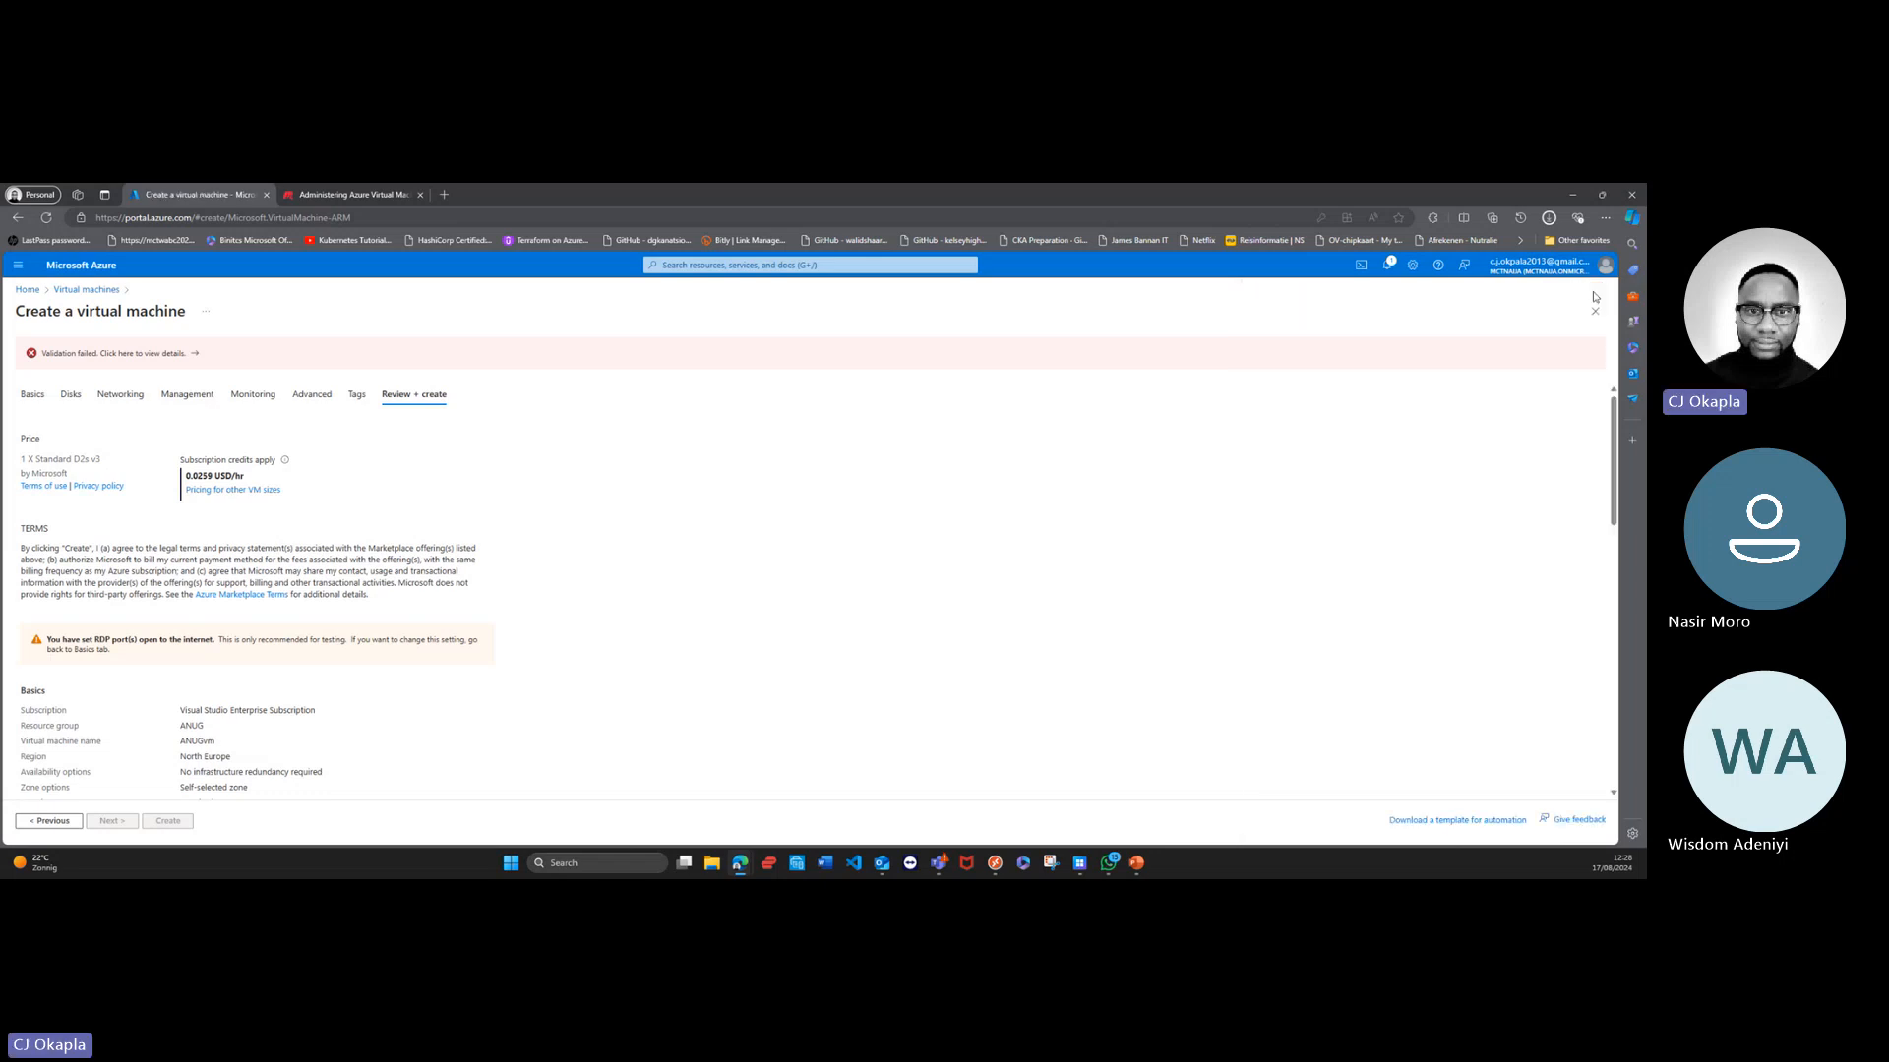
# Step: Return to the virtual machine's basic settings and turn off the Azure Spot discount
pyautogui.click(32, 394)
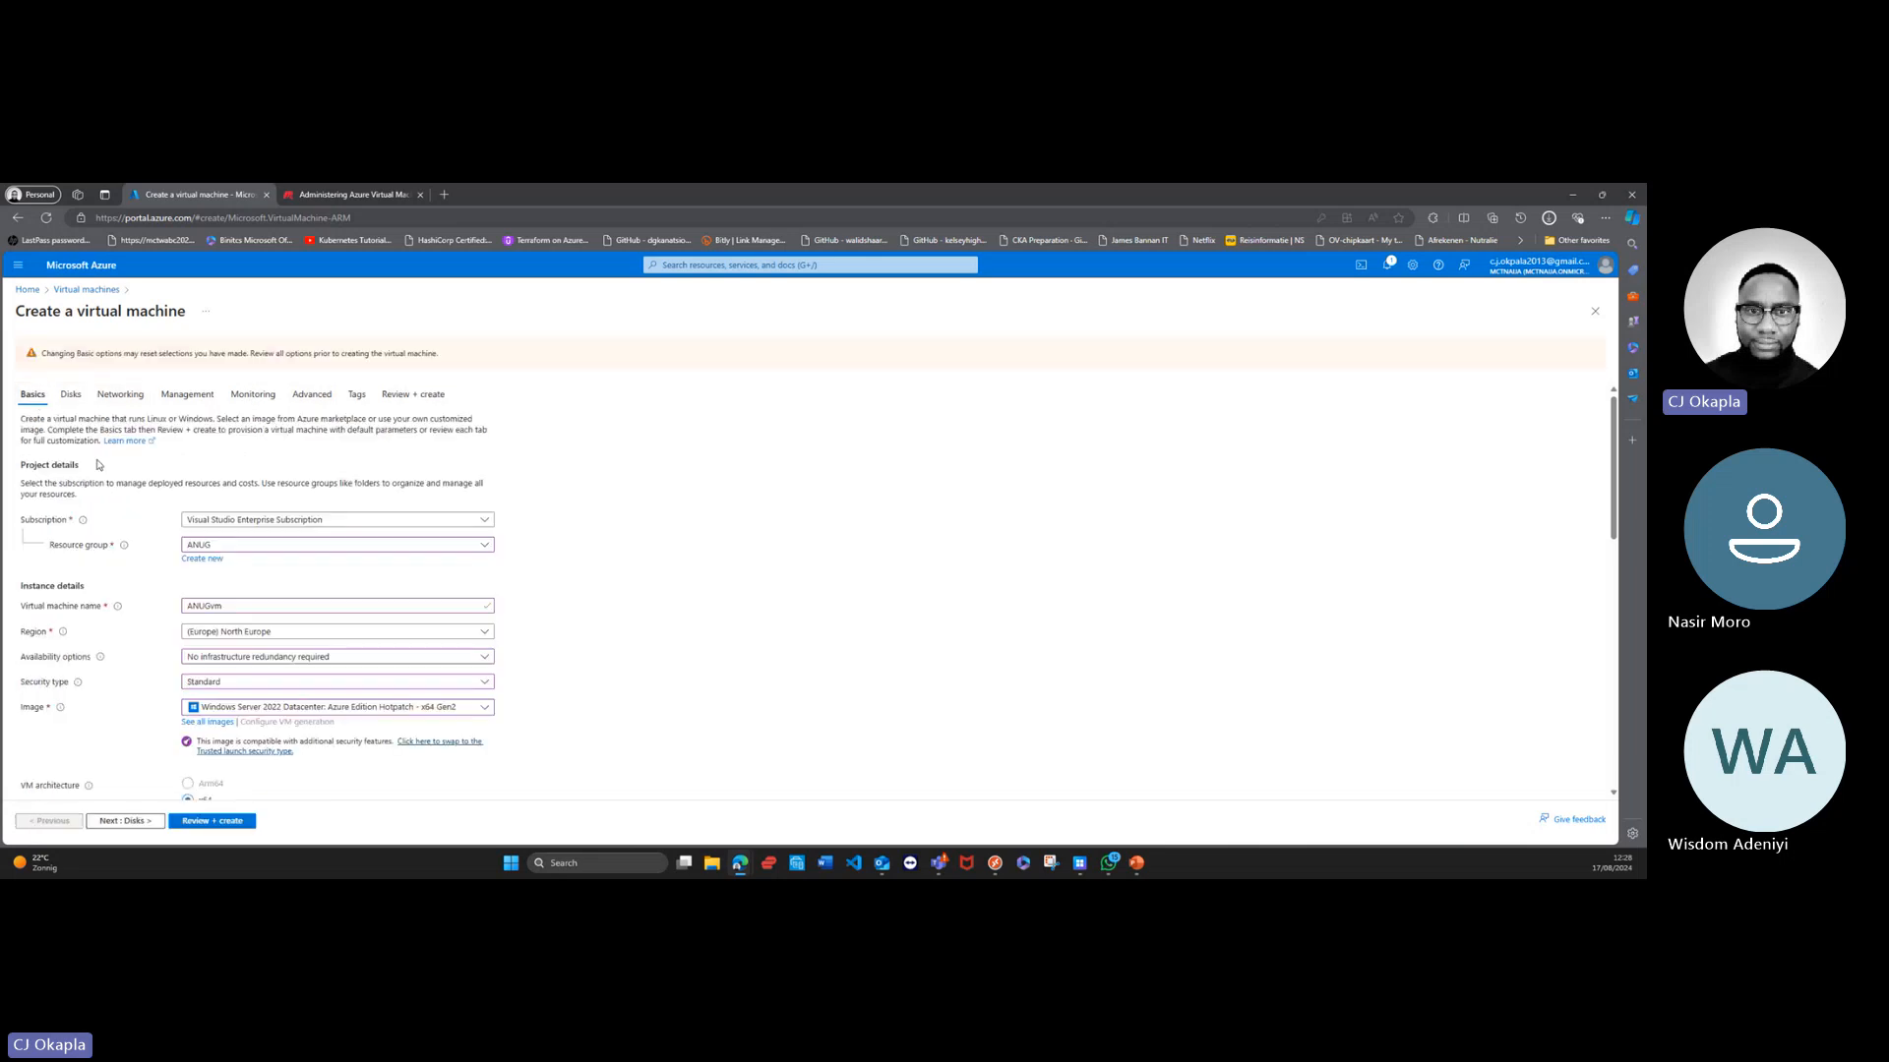
pyautogui.scroll(-5, 206, 508)
pyautogui.scroll(-3, 207, 509)
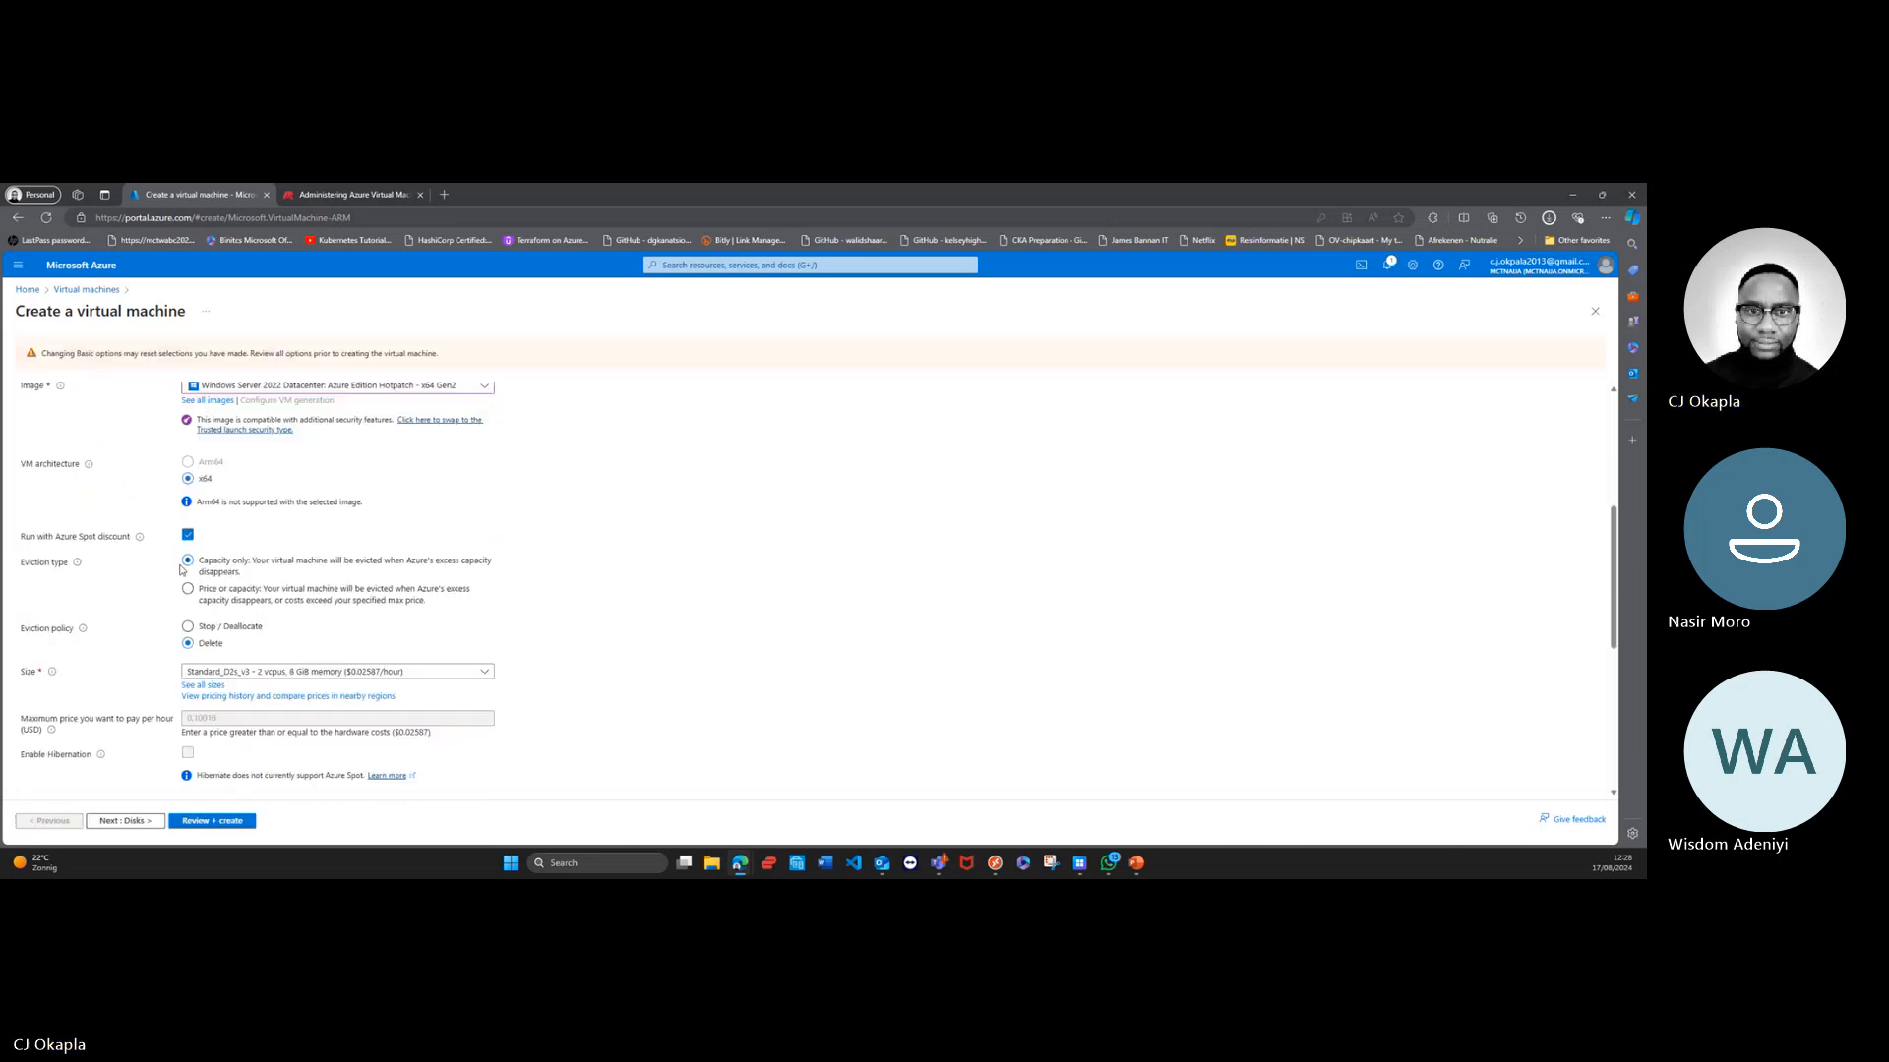
pyautogui.click(188, 536)
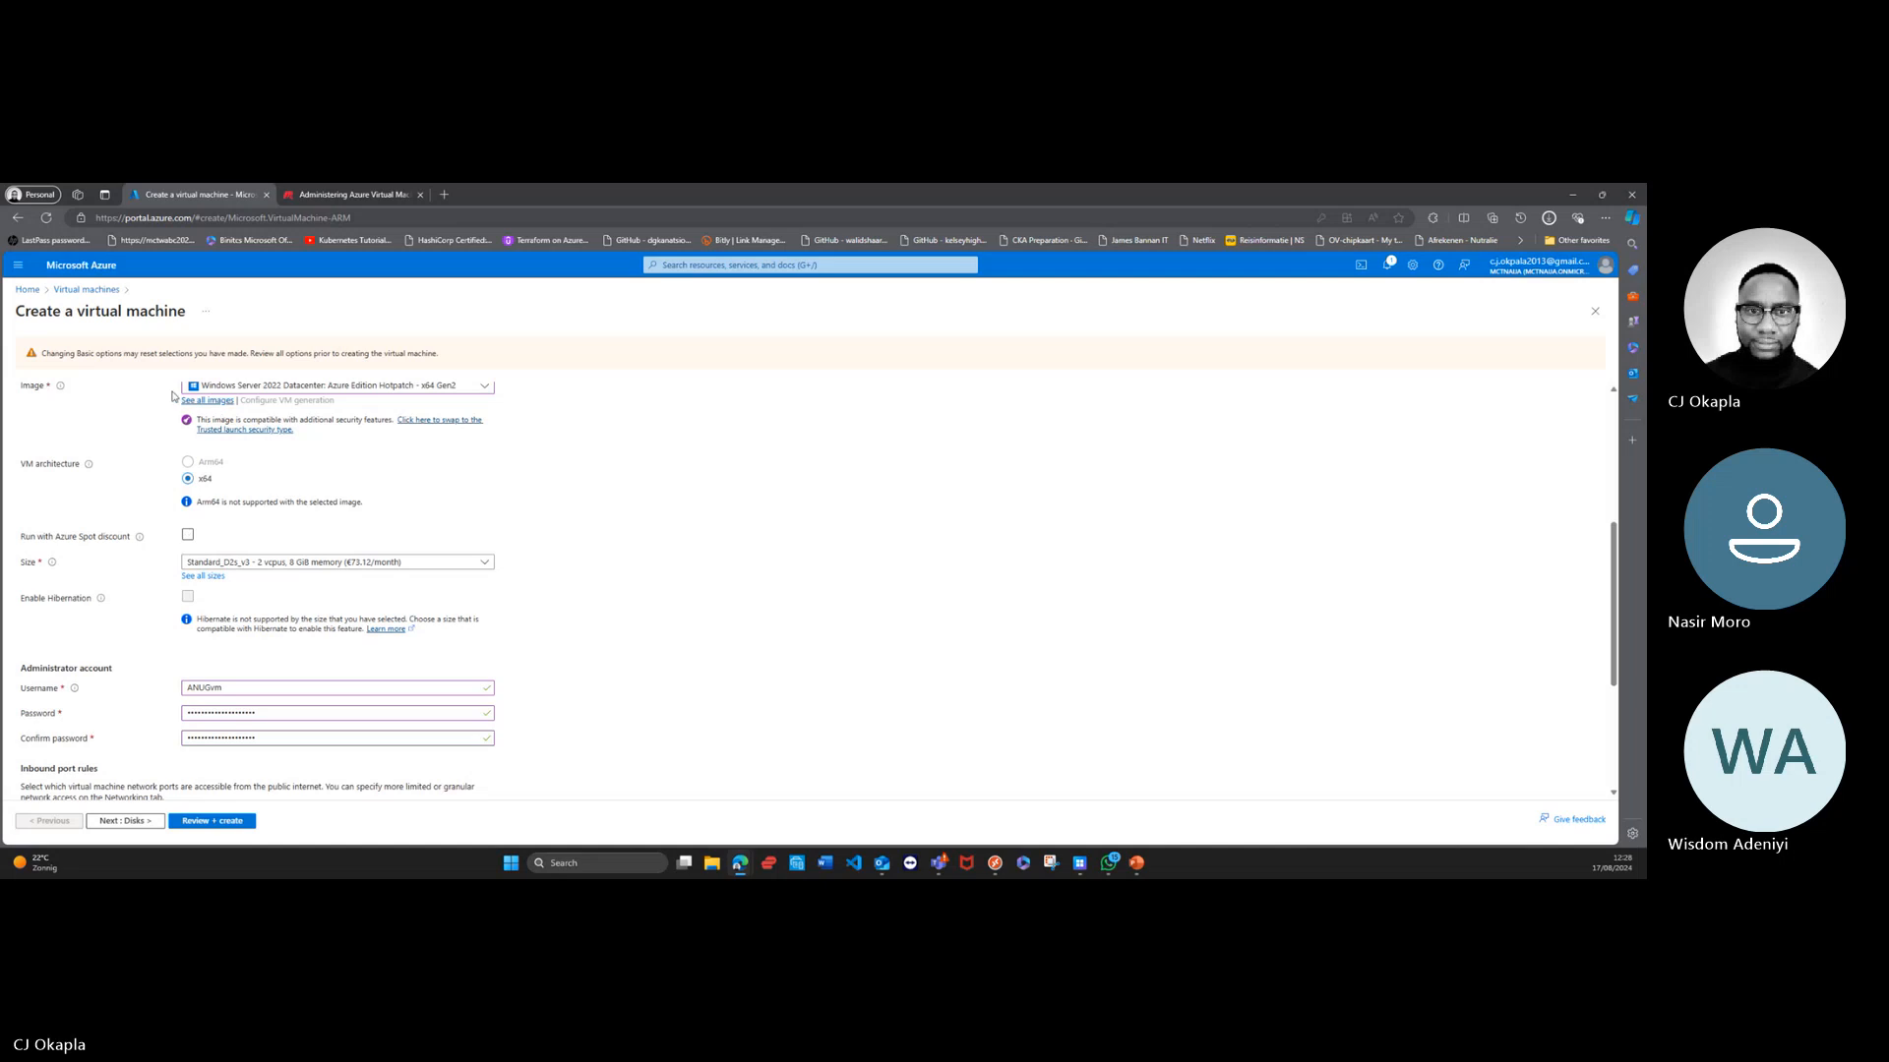
# Step: Validate the virtual machine configuration without the Spot discount and start its creation
pyautogui.click(224, 823)
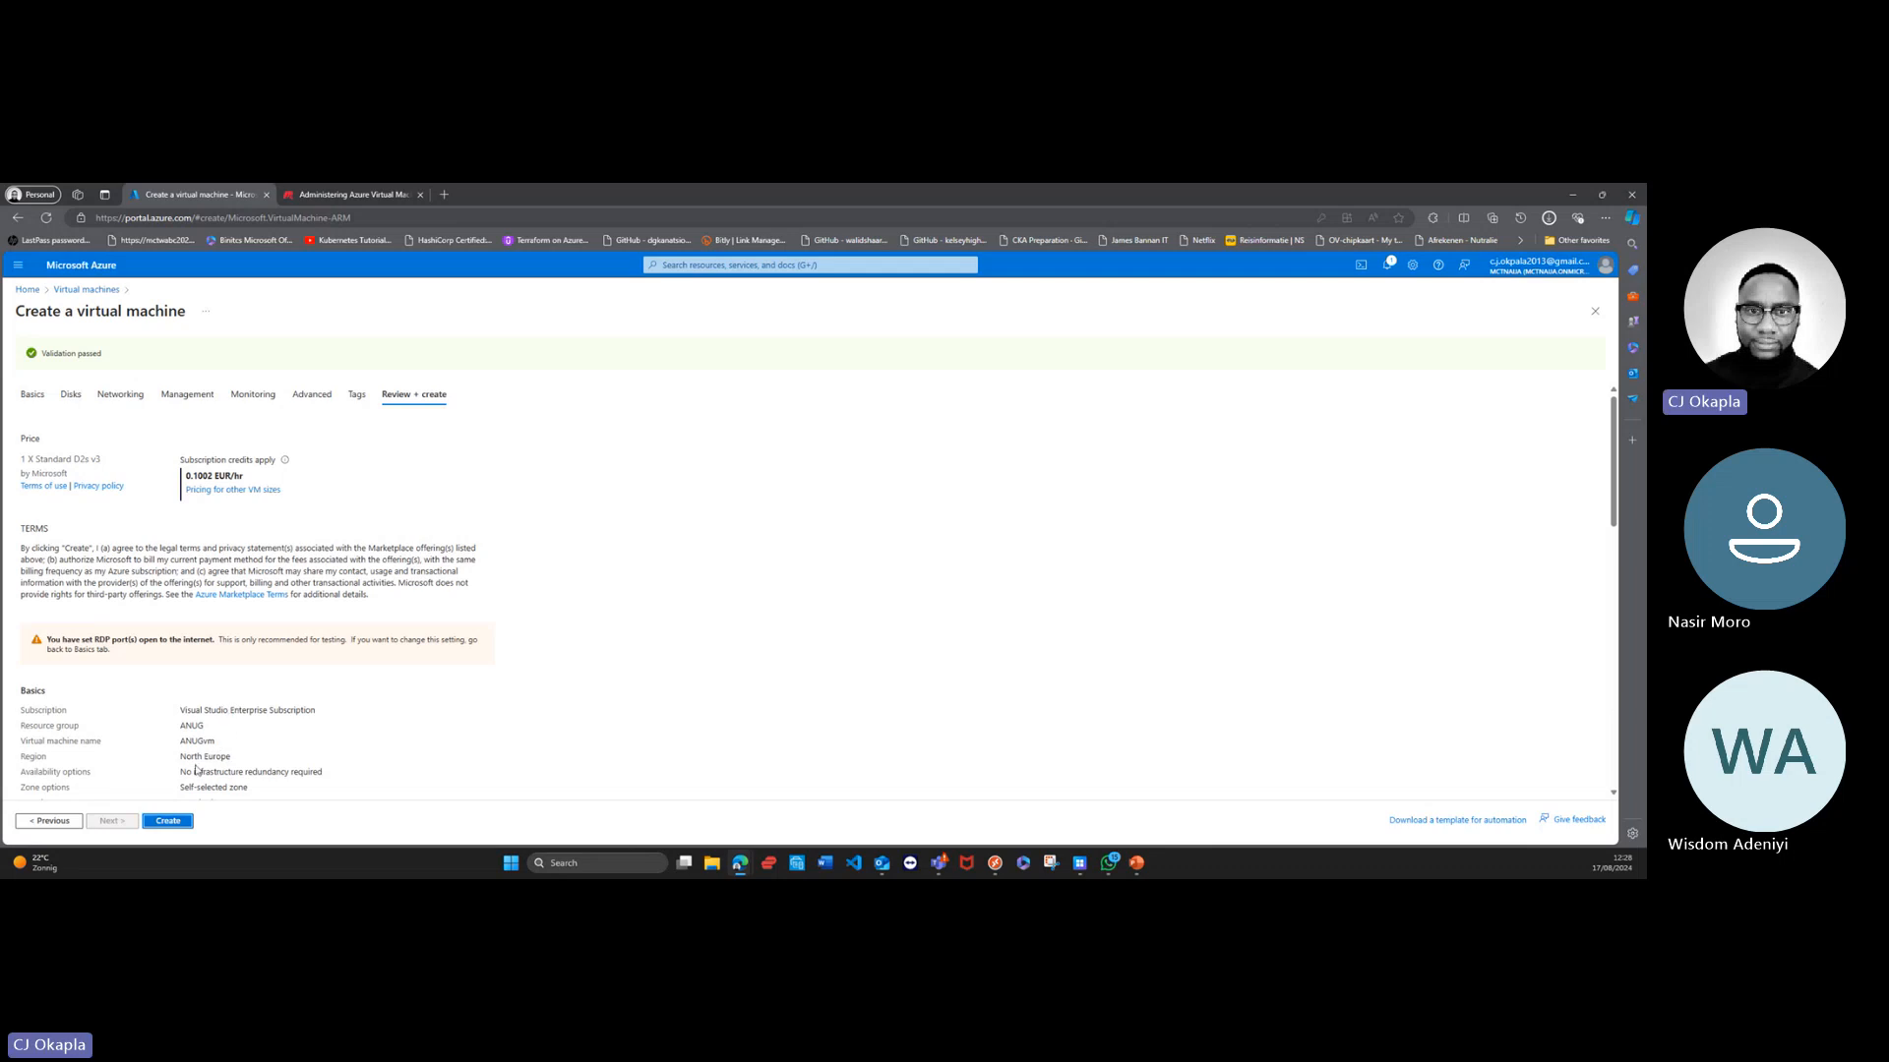
pyautogui.click(168, 821)
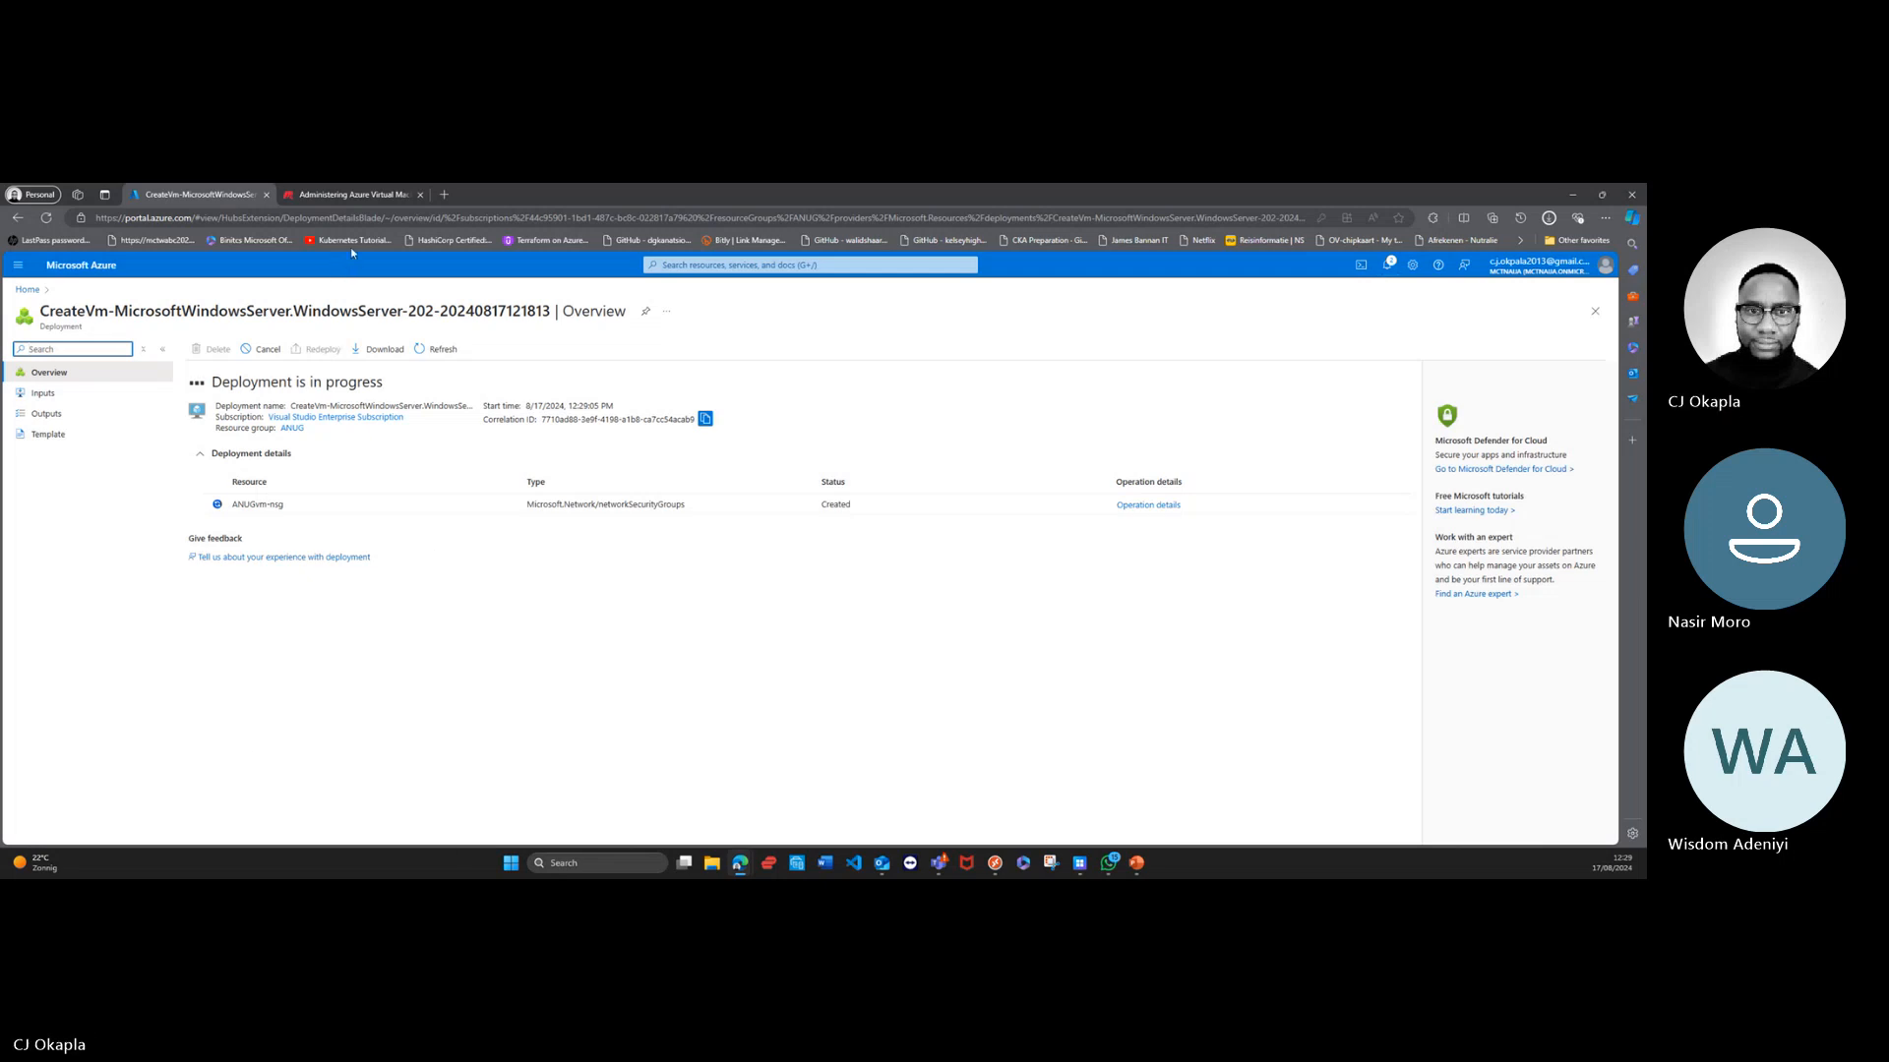
# Step: Switch to the Administering Azure Virtual Machines presentation in PowerPoint and show the Review Update and Fault Domains slide
pyautogui.click(1138, 864)
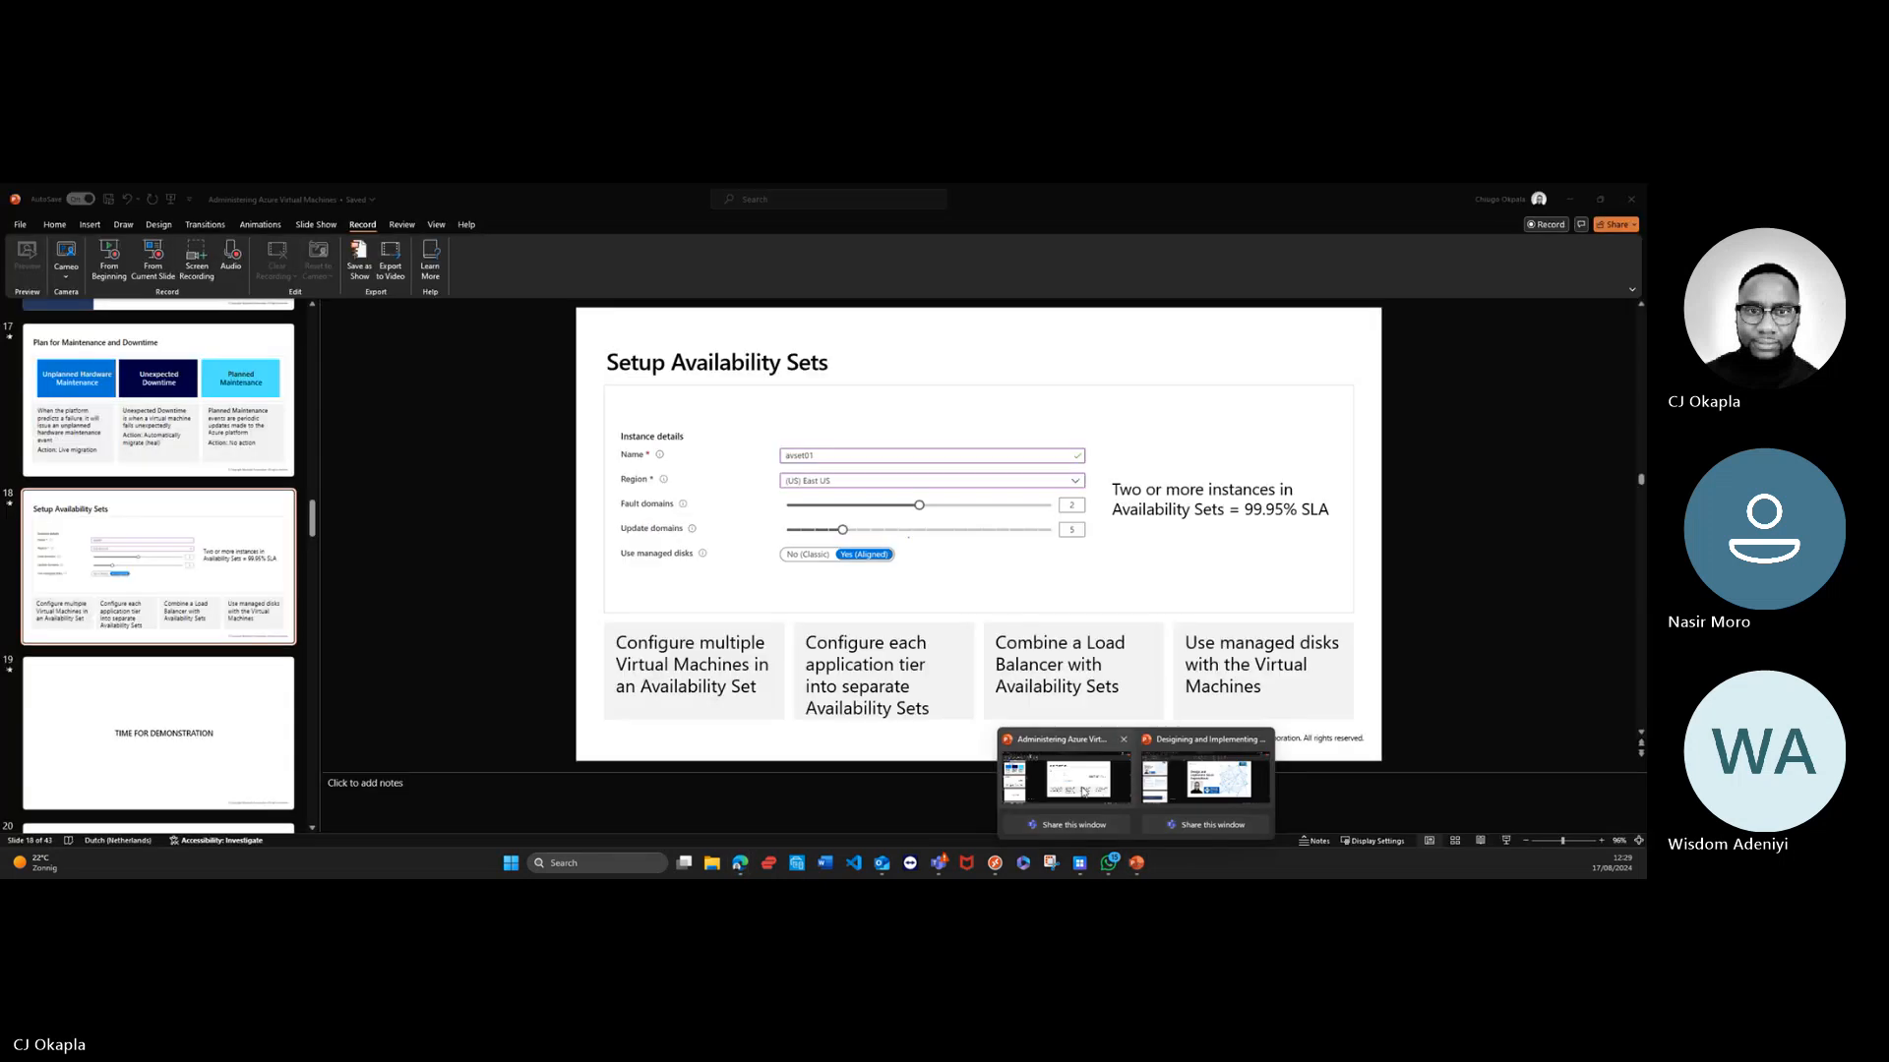
pyautogui.moveTo(1124, 824)
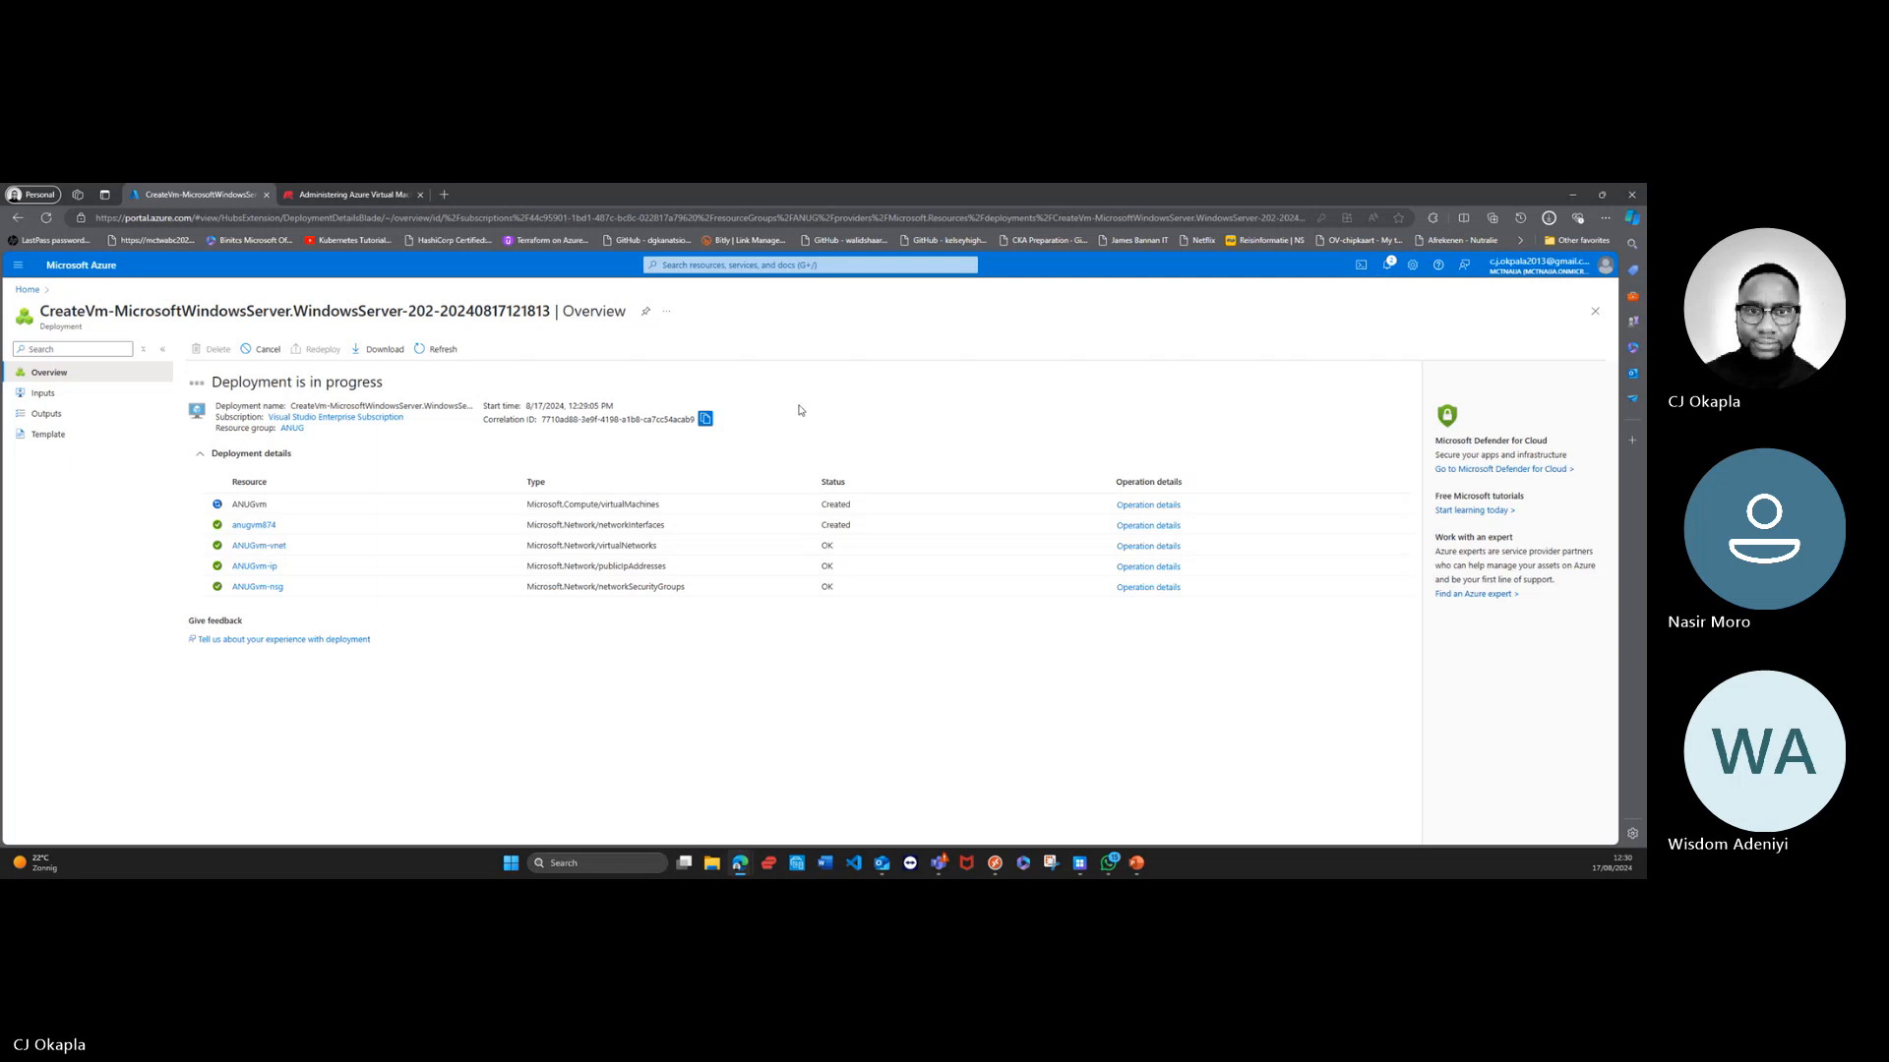
pyautogui.moveTo(1136, 863)
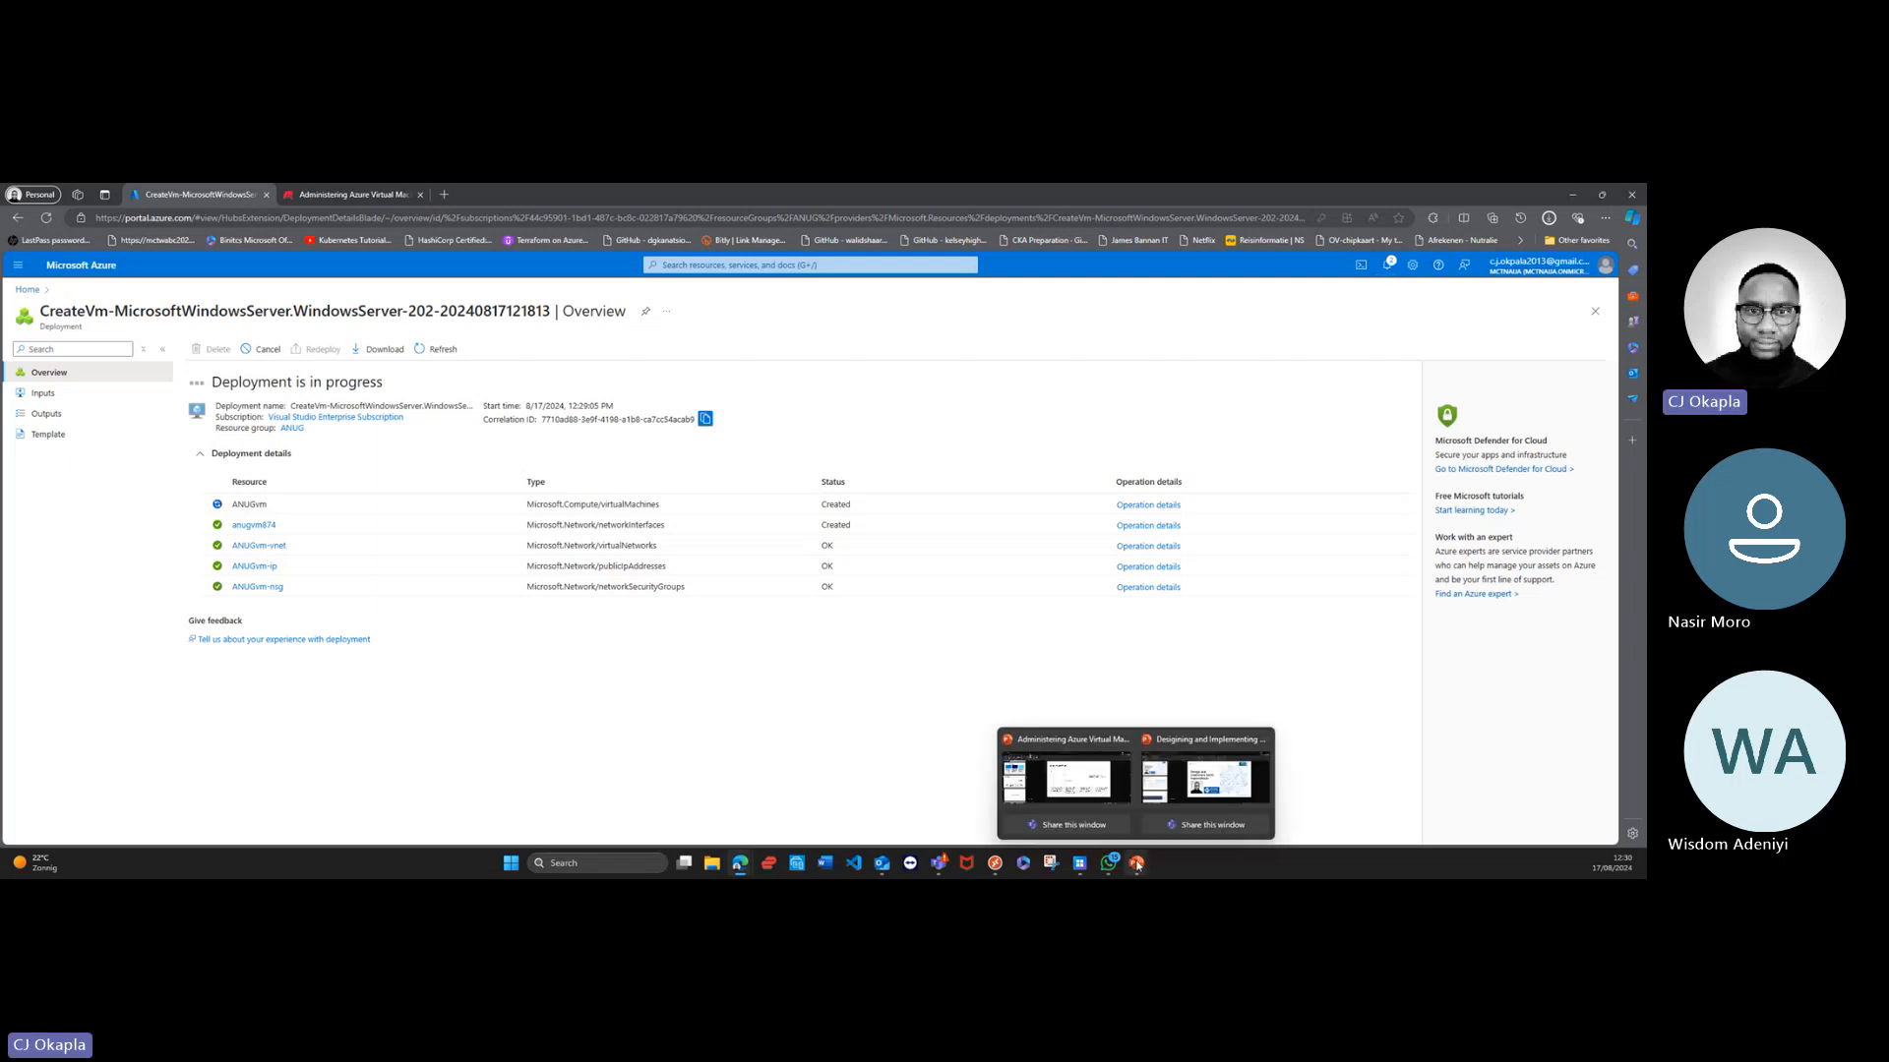
pyautogui.click(1078, 777)
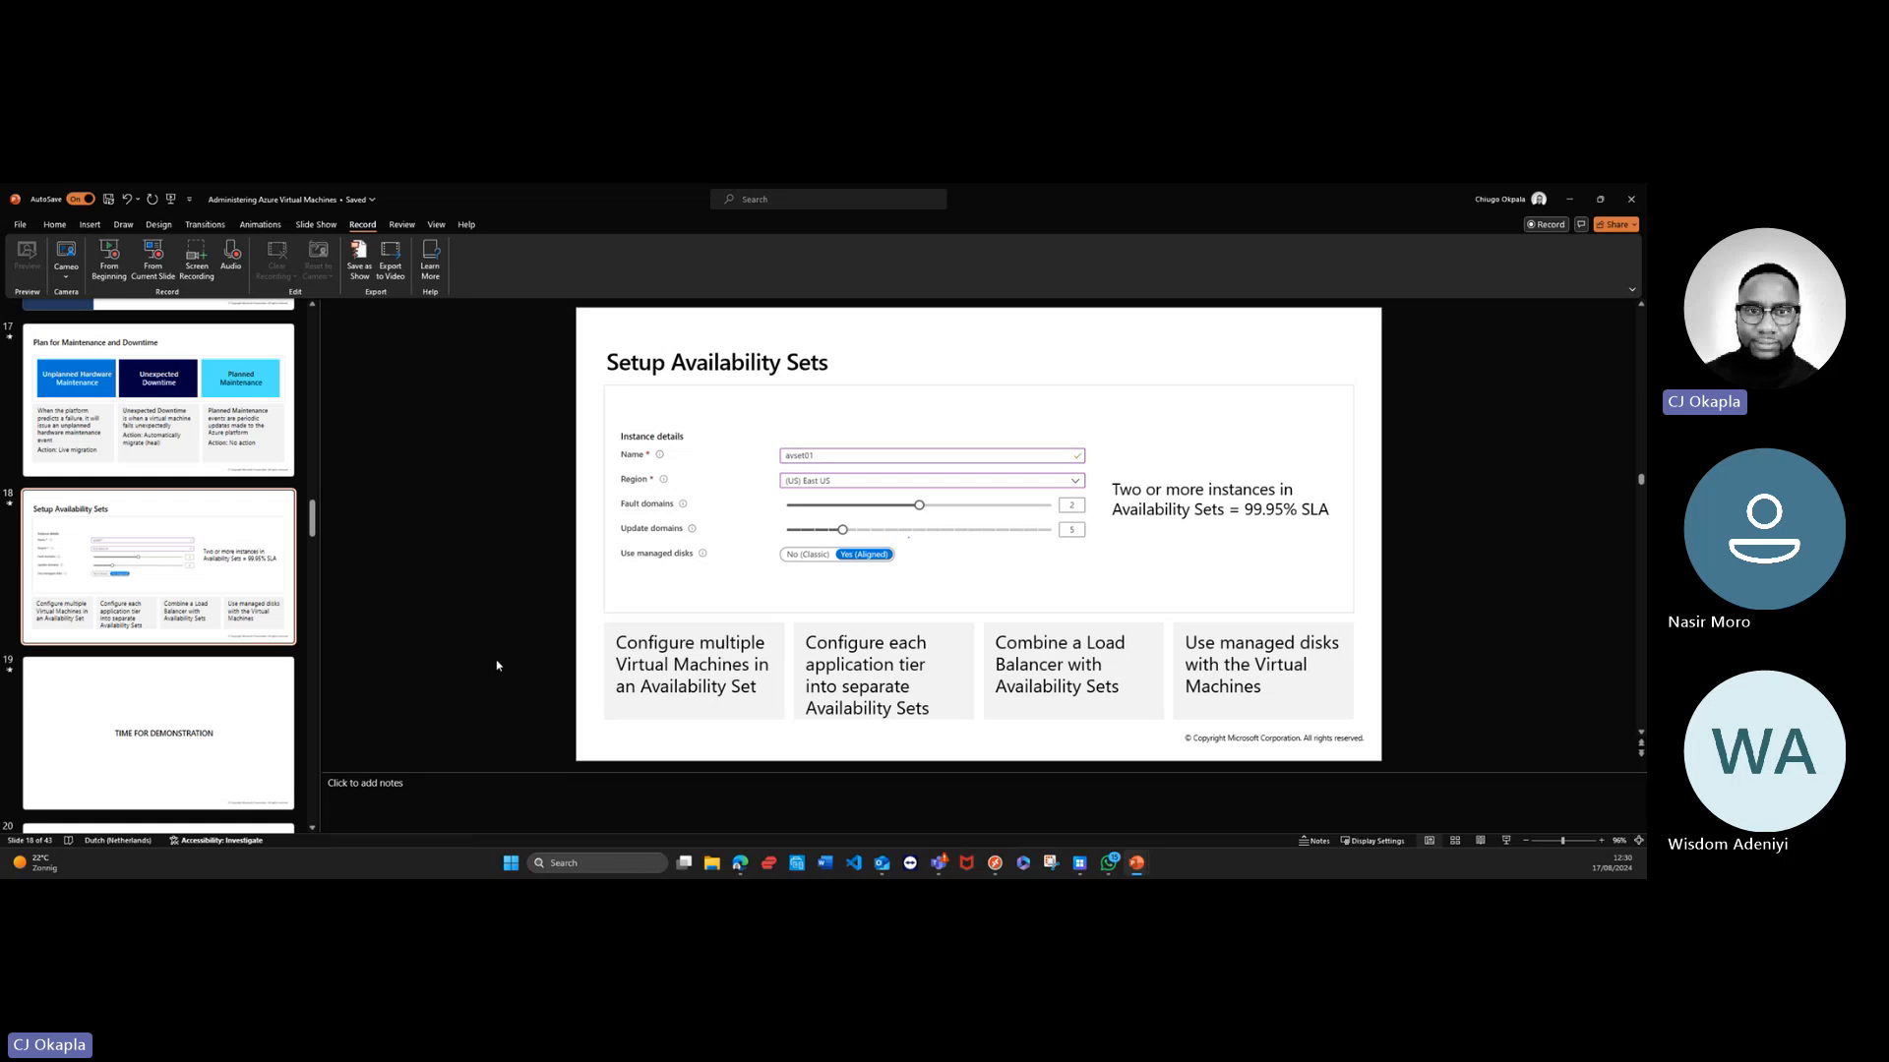
pyautogui.click(263, 716)
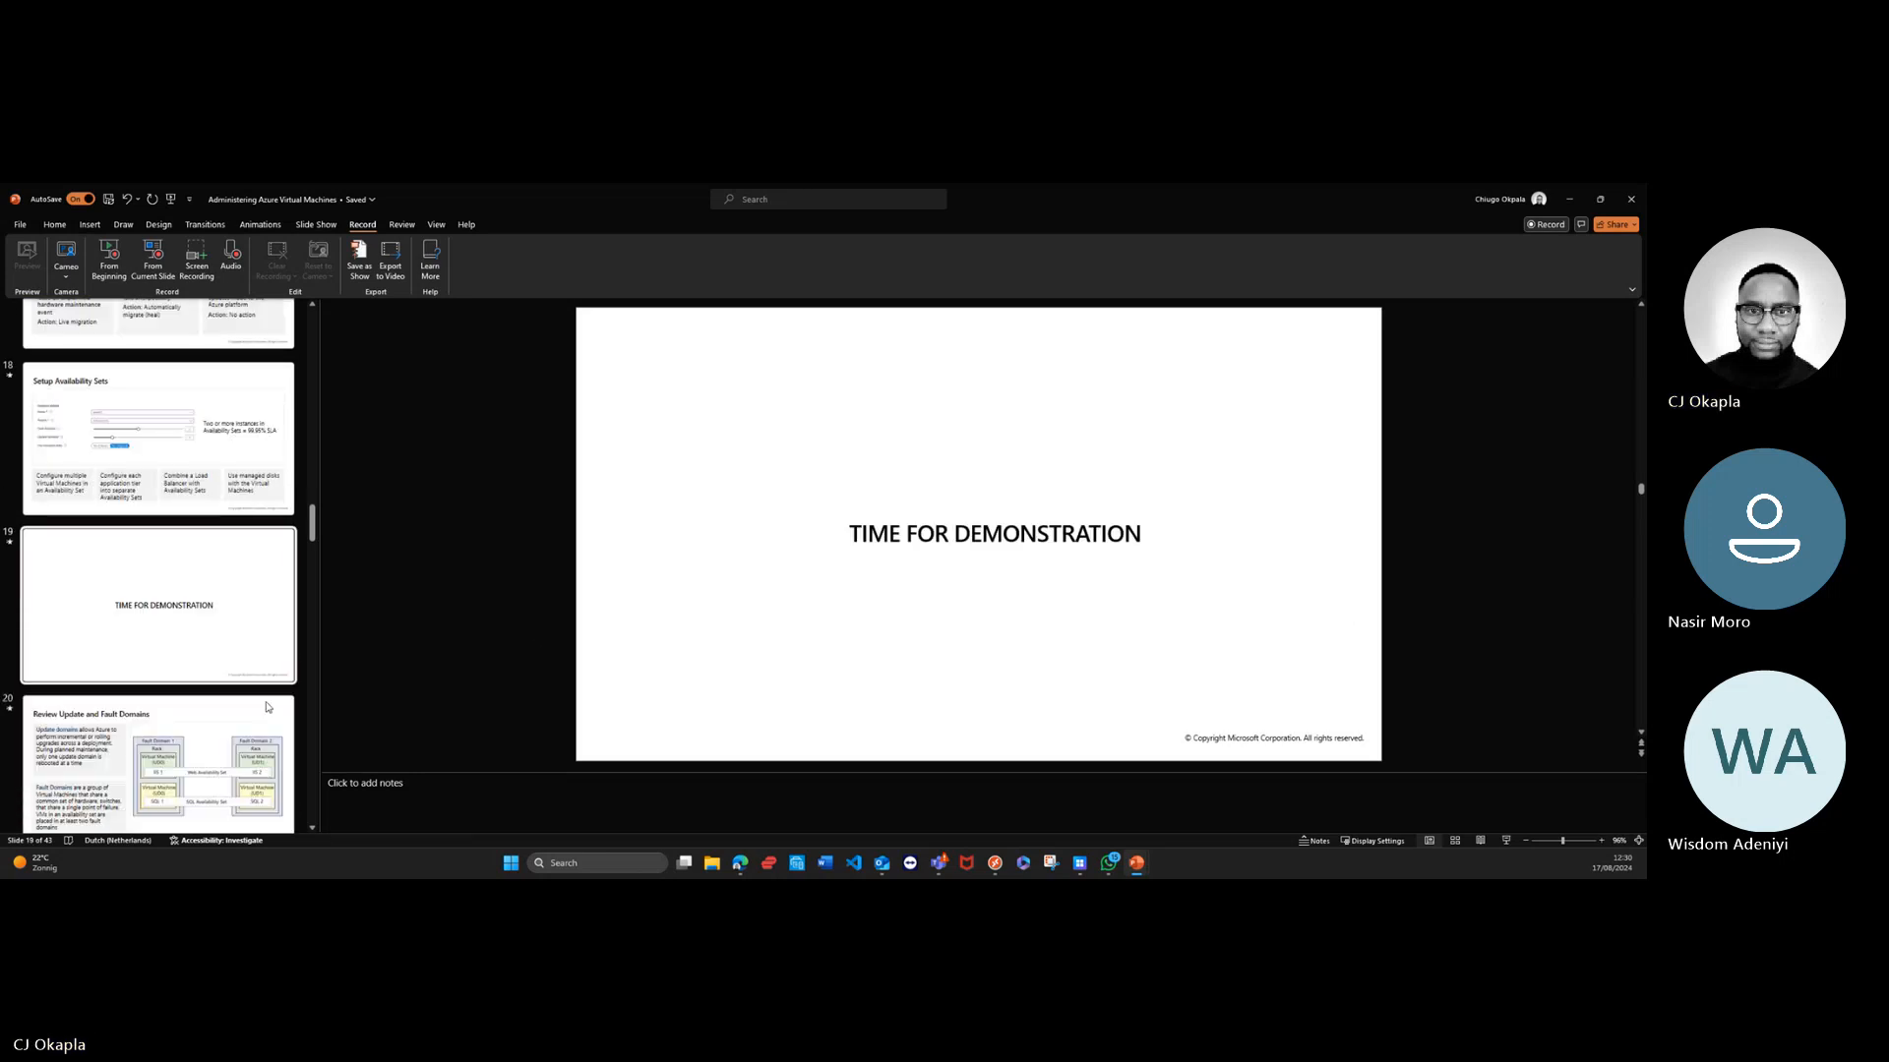
pyautogui.scroll(-3, 266, 707)
pyautogui.click(223, 497)
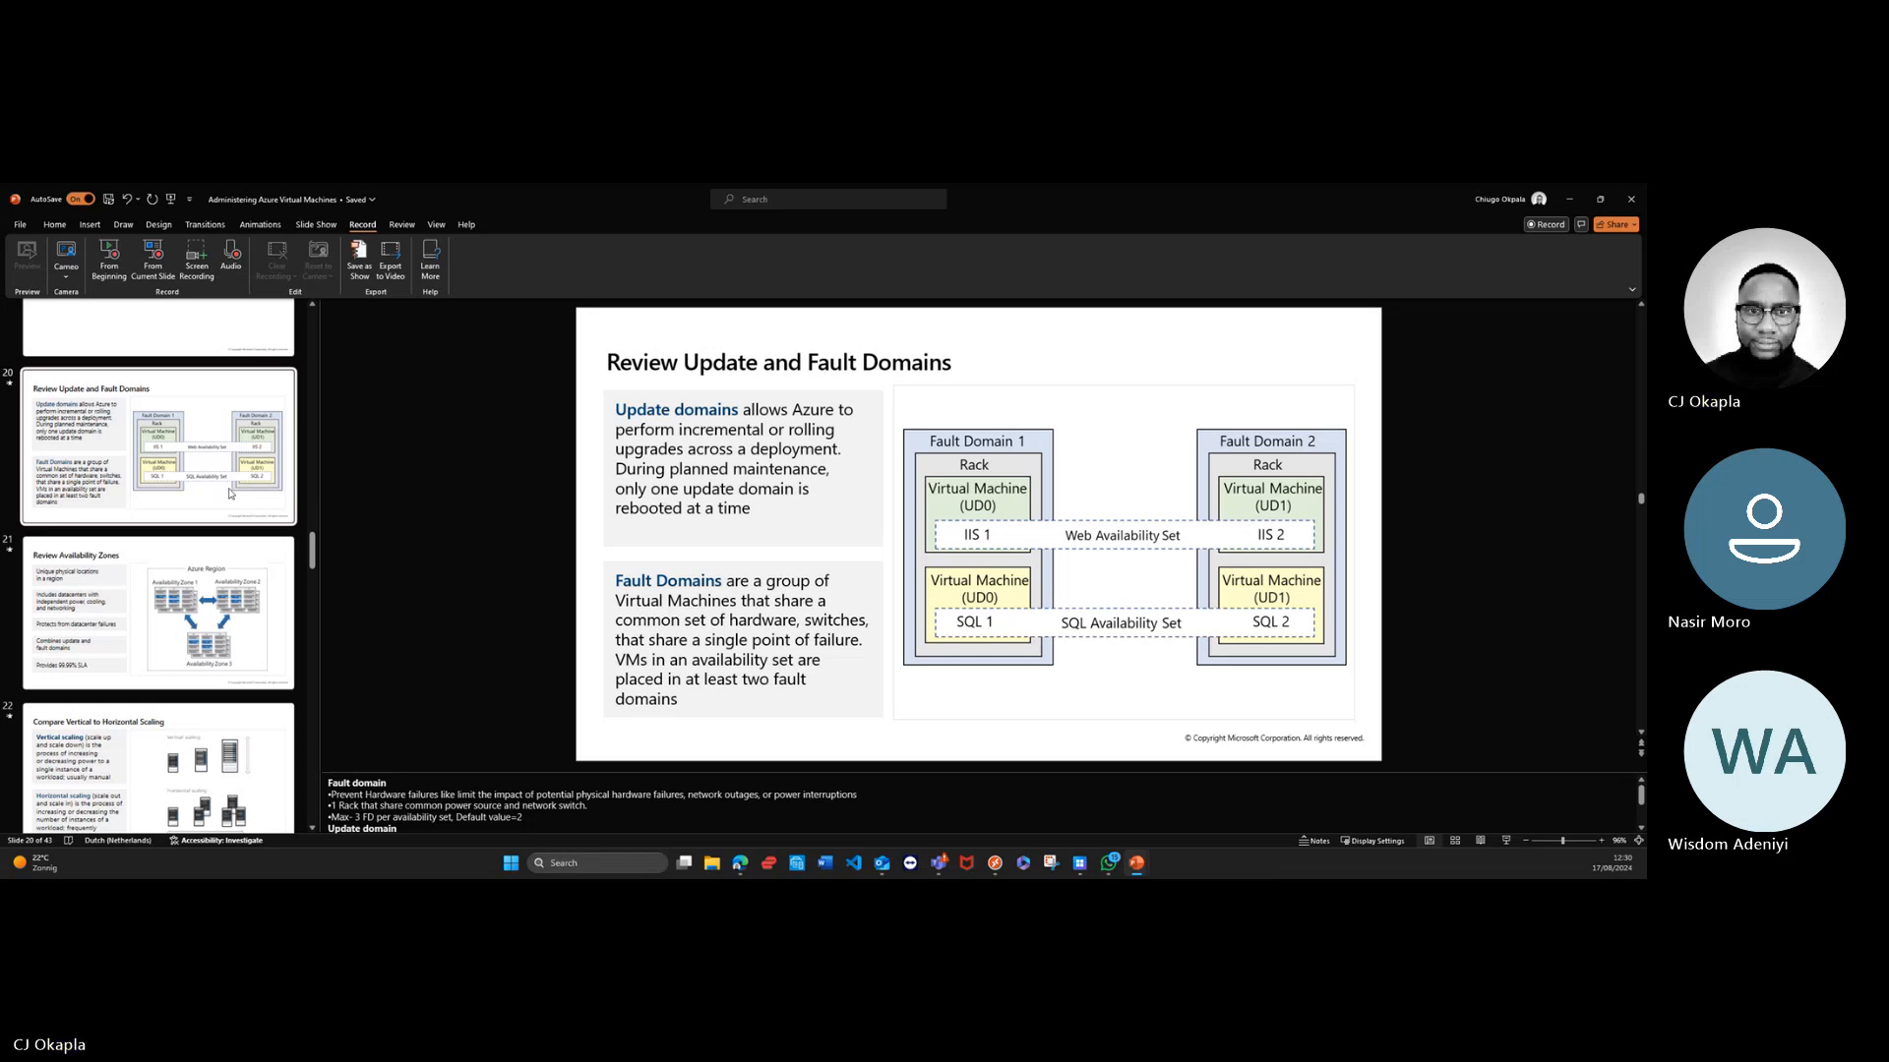
pyautogui.click(468, 513)
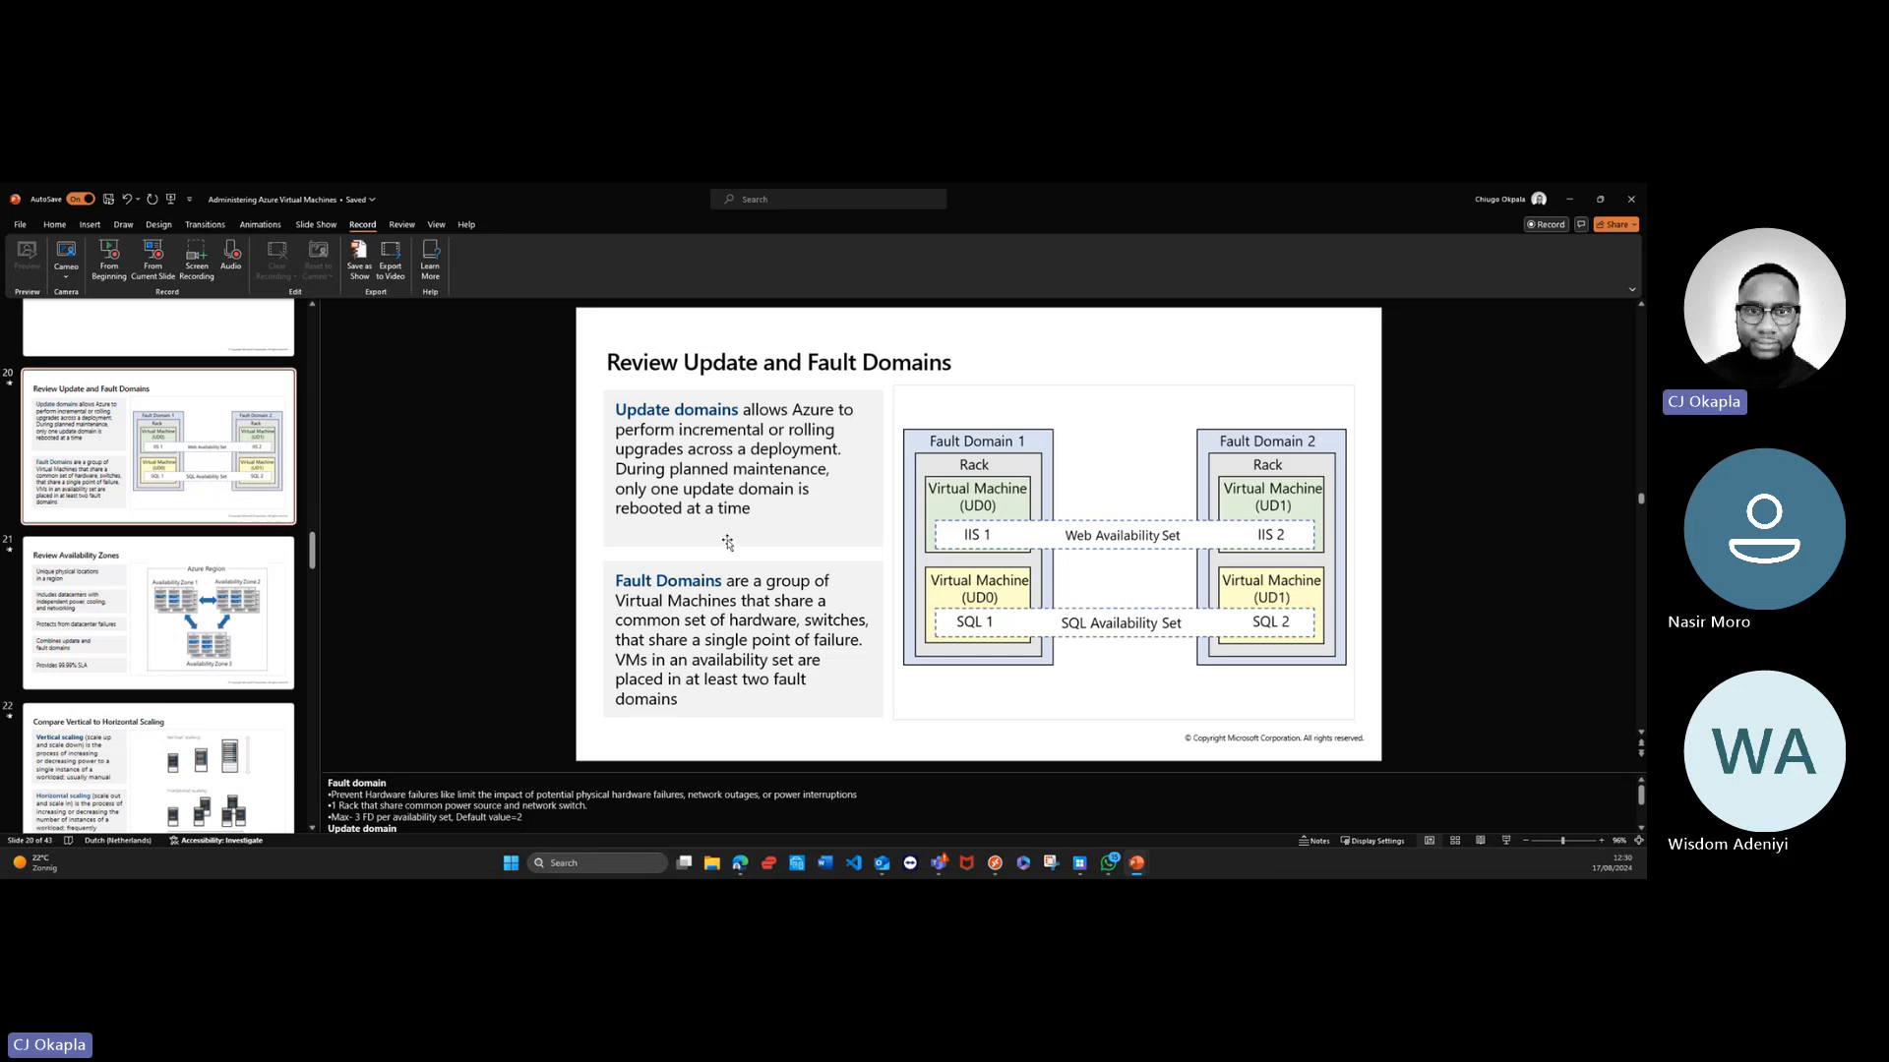
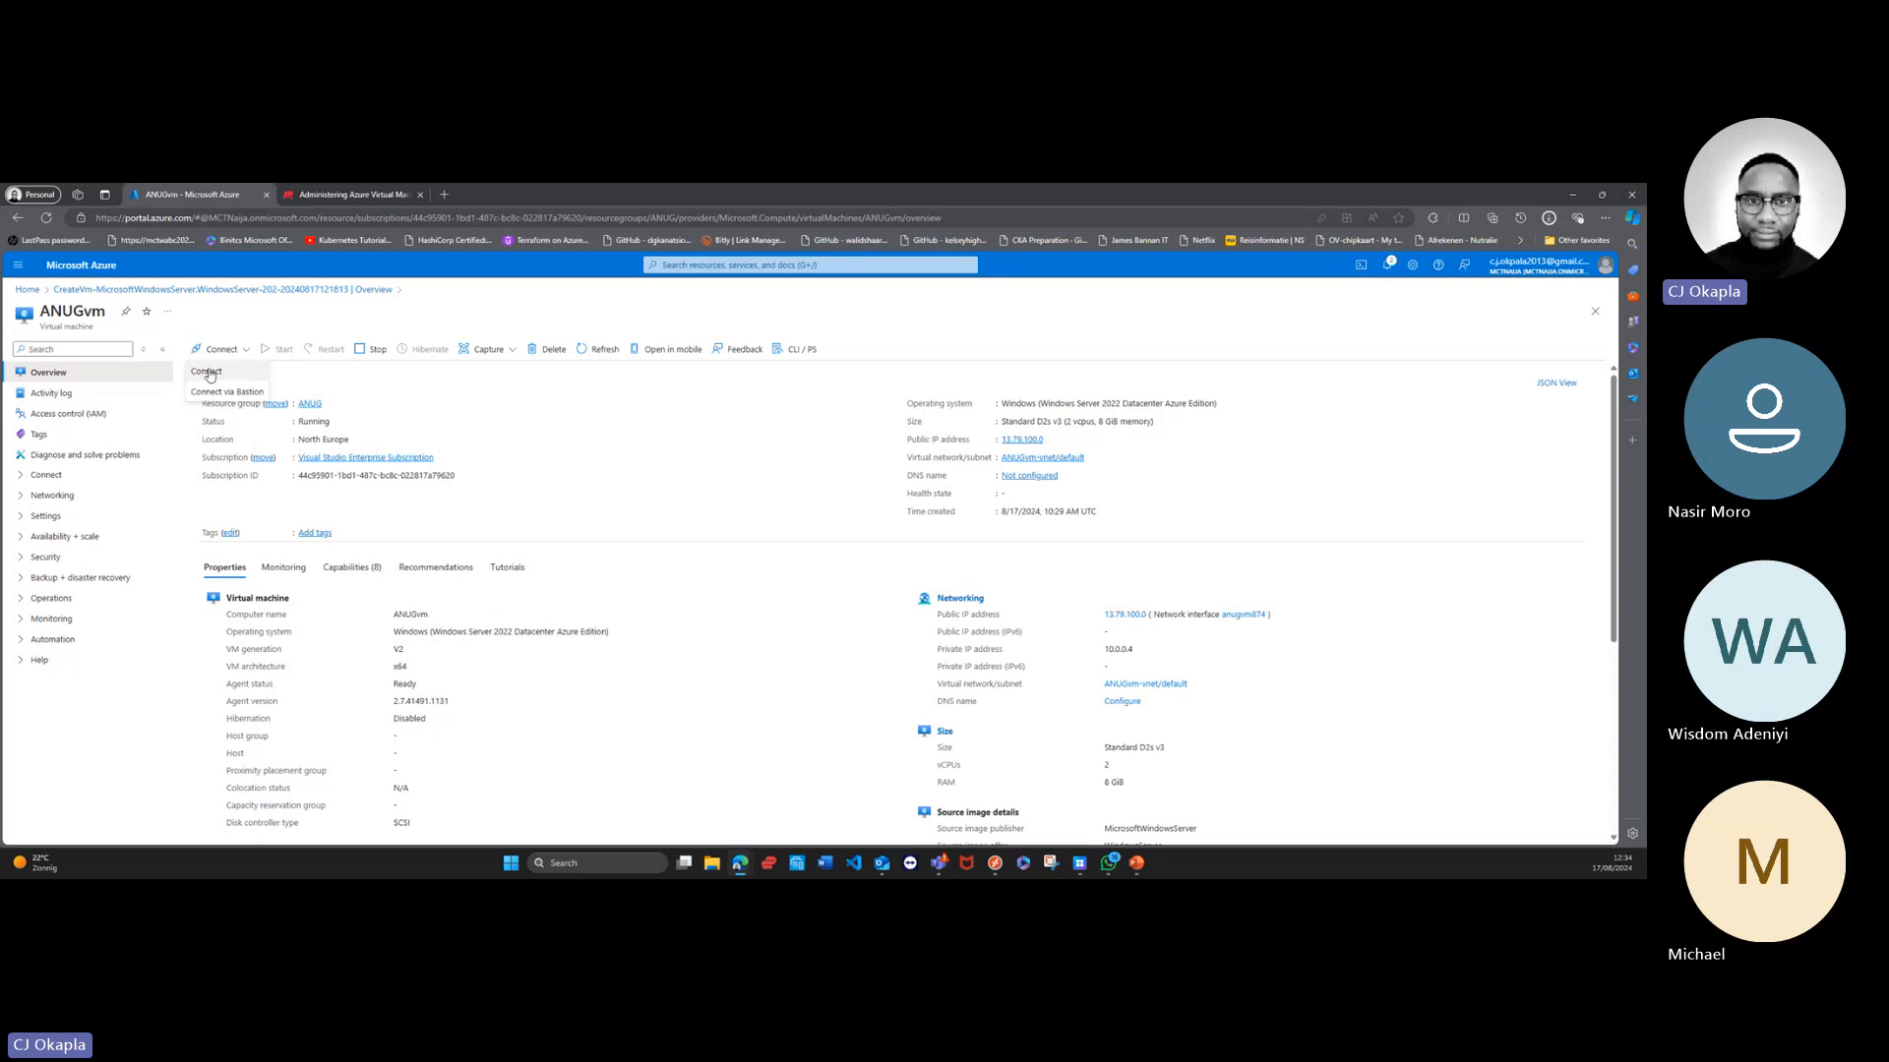
# Step: Download the native RDP file for ANUGvm from its connection options, keep the flagged download and open it
pyautogui.click(208, 372)
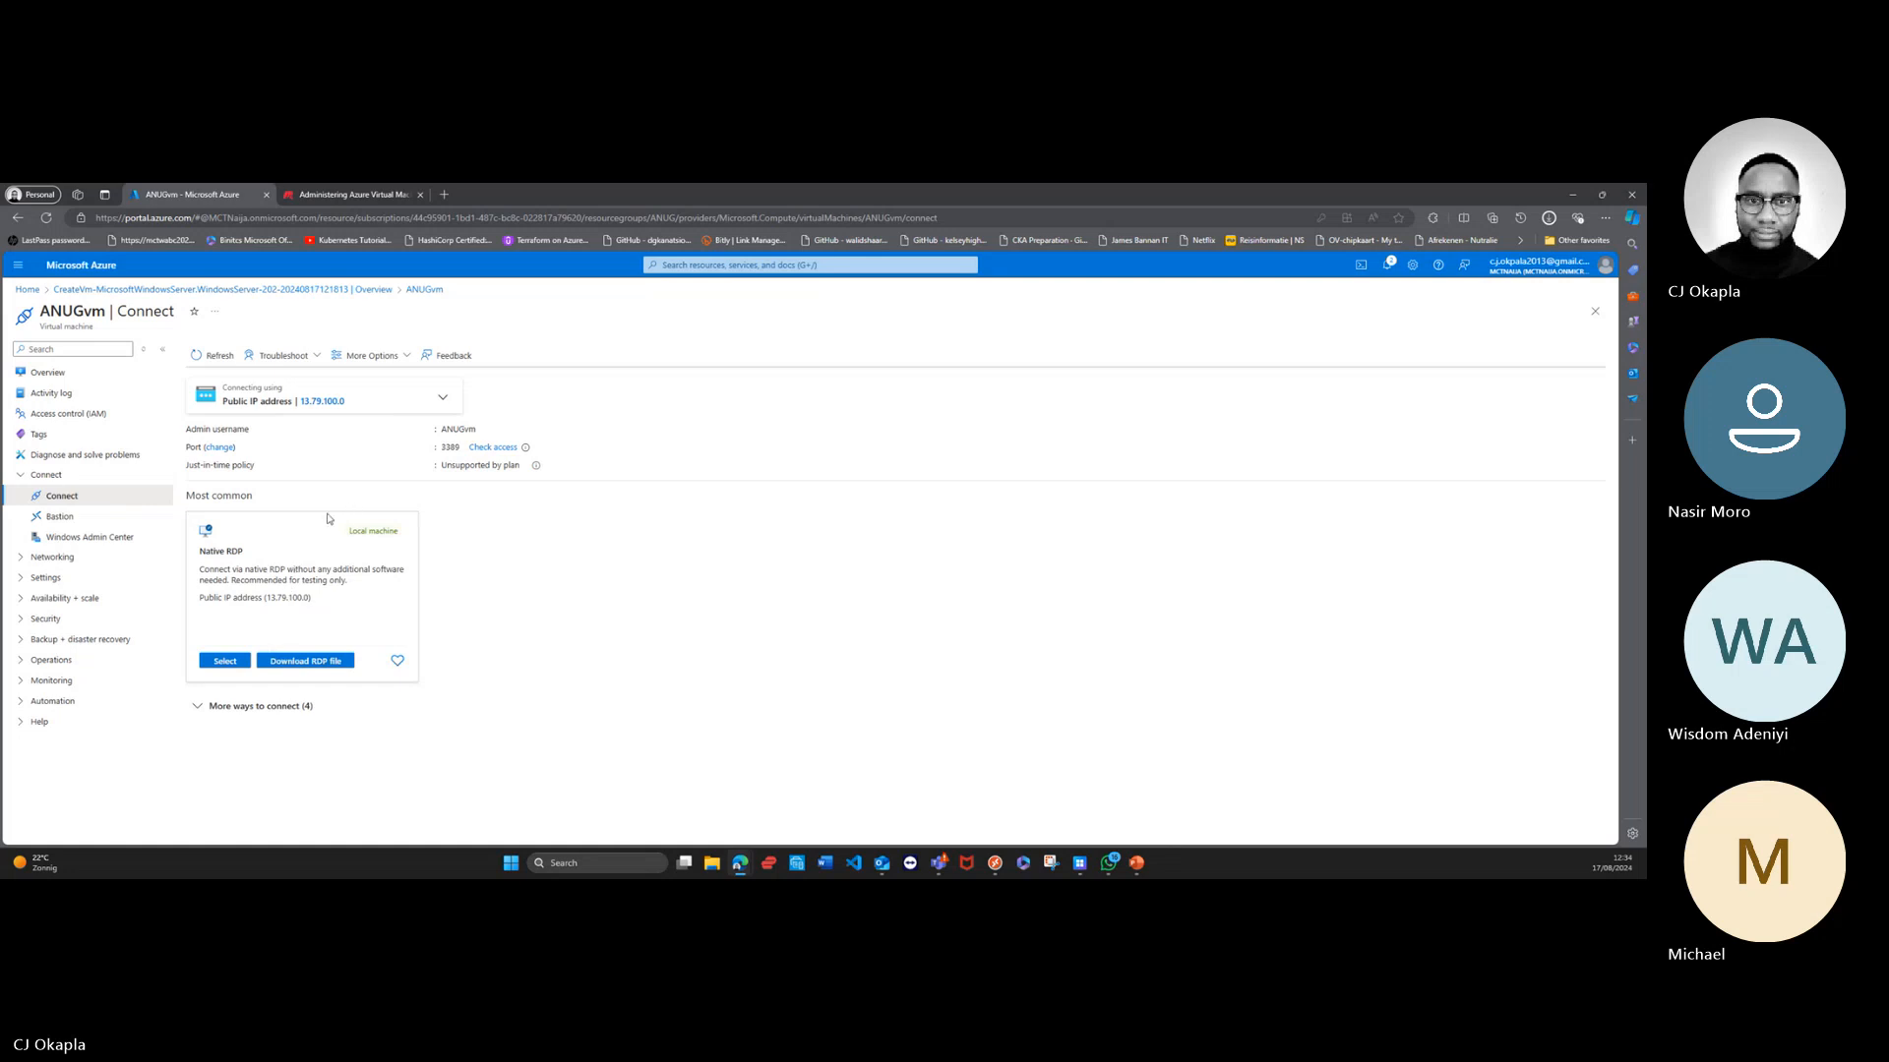
pyautogui.click(218, 666)
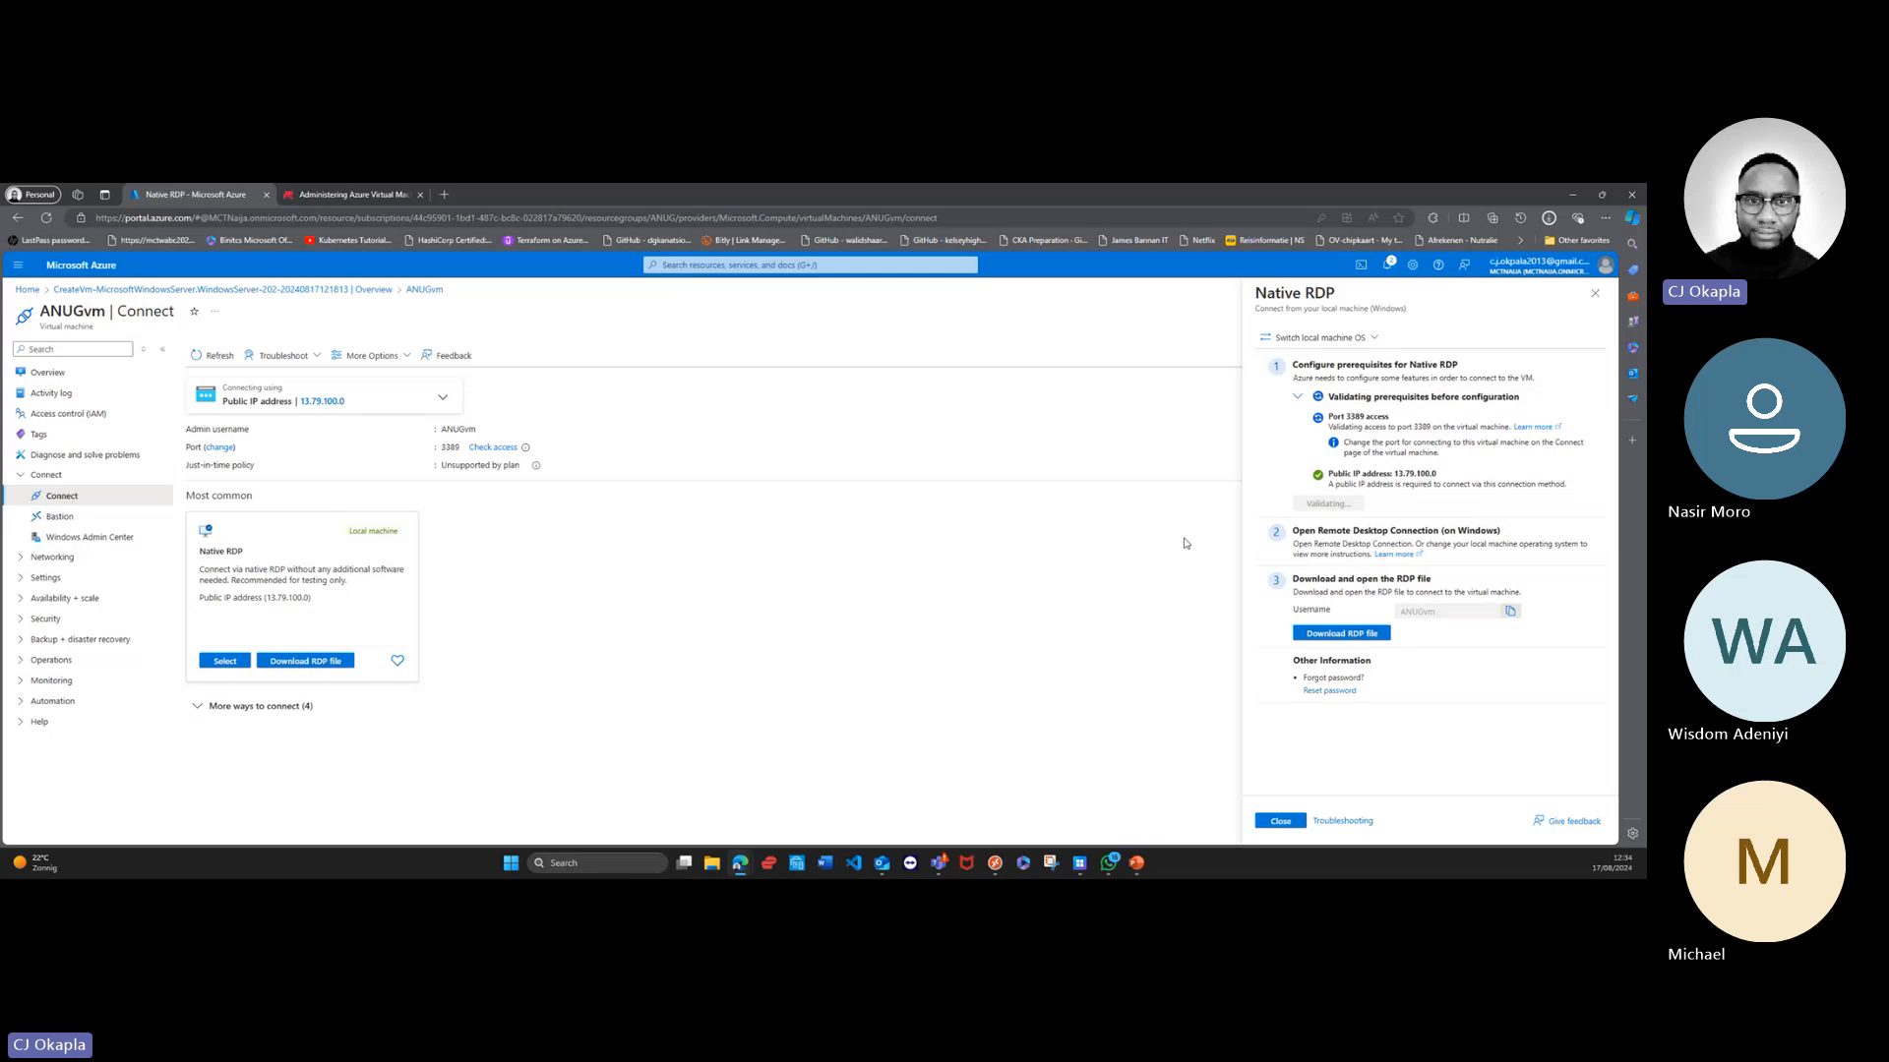
pyautogui.click(1341, 634)
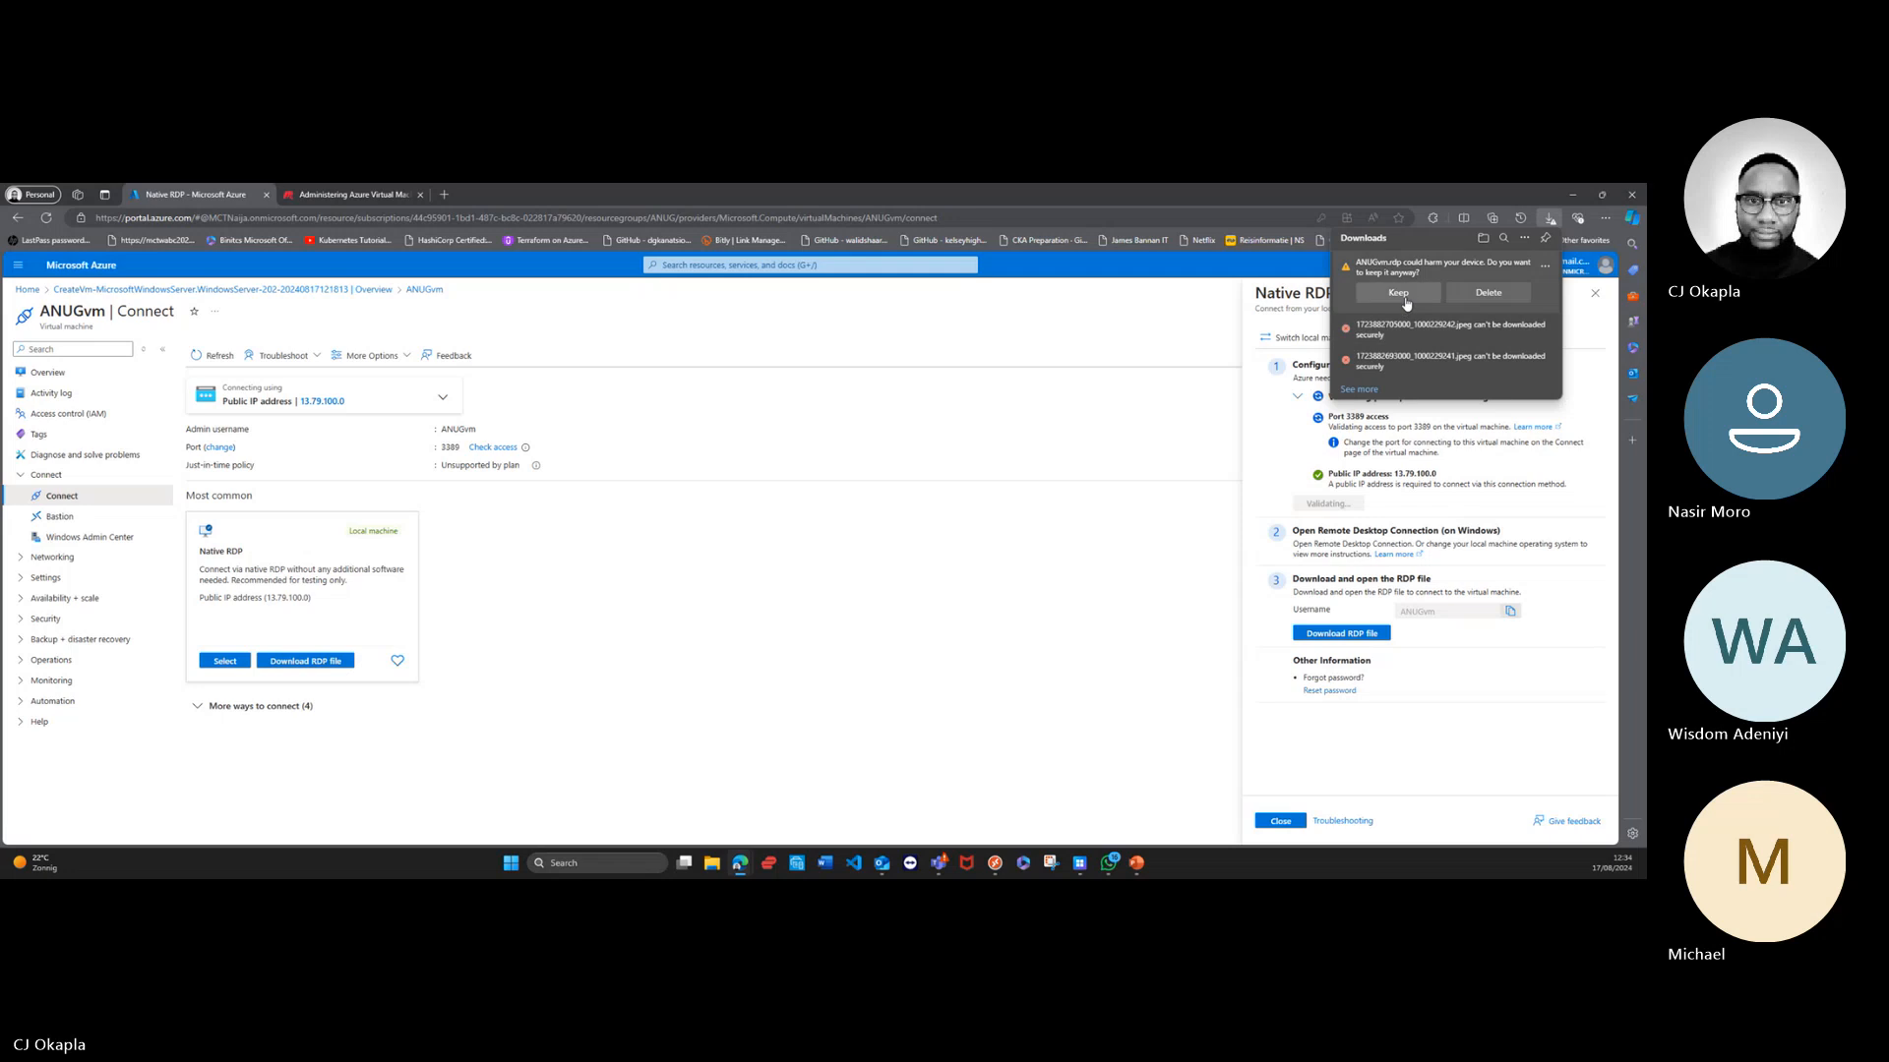
pyautogui.click(1404, 293)
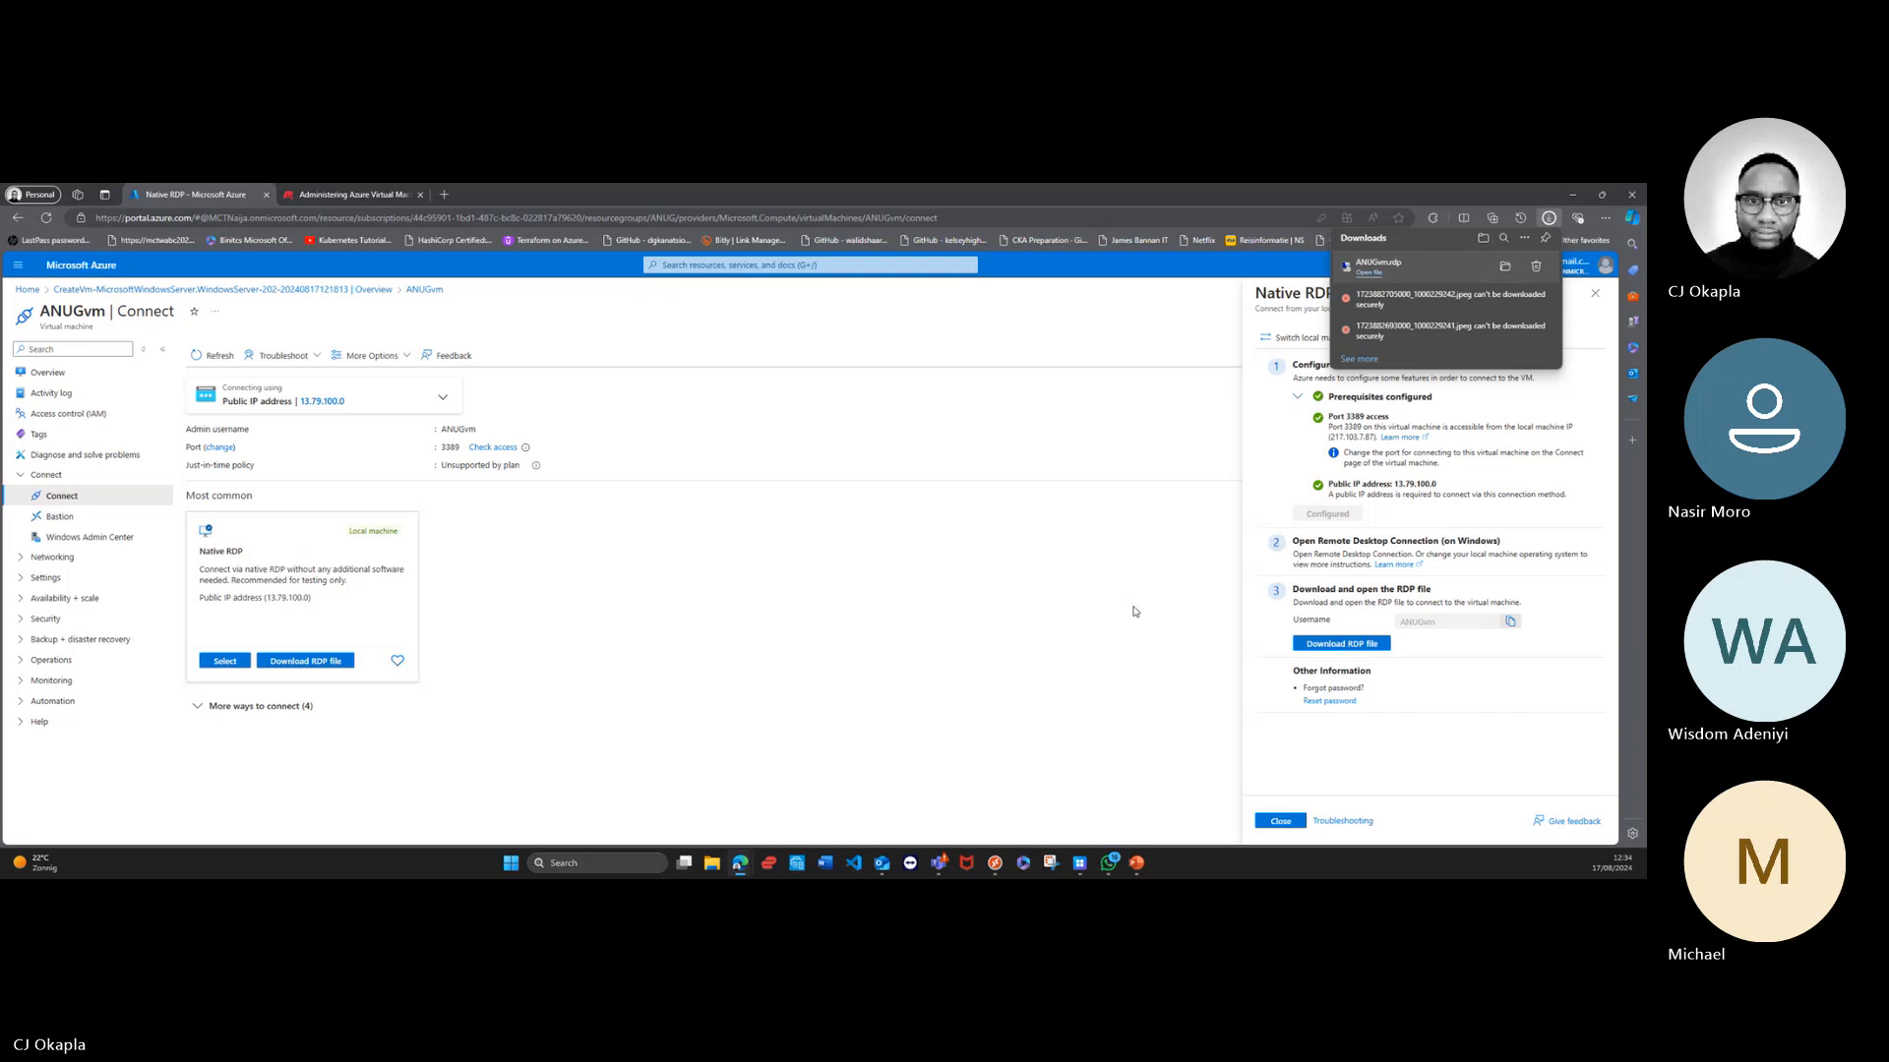
pyautogui.click(1365, 282)
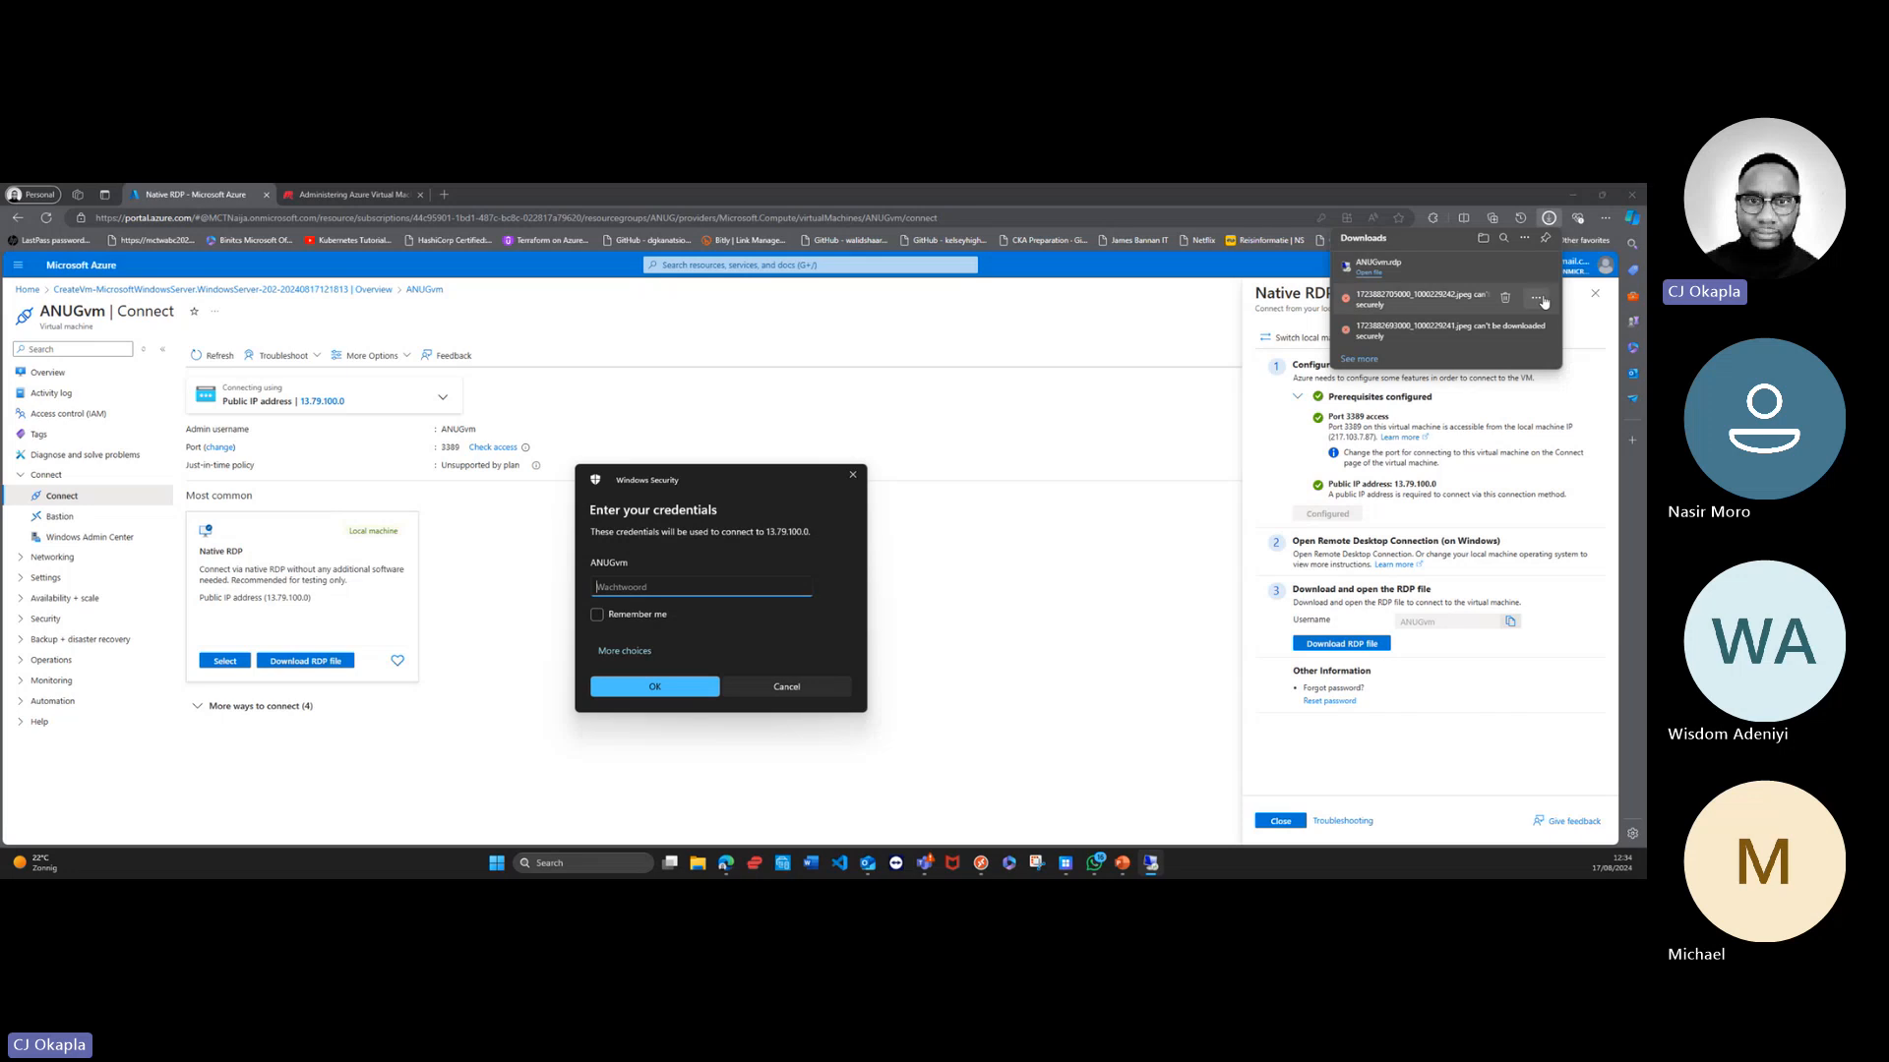
# Step: Remove the two blocked JPEG entries from the browser's downloads and open the ANUGvm RDP file again
pyautogui.click(1504, 300)
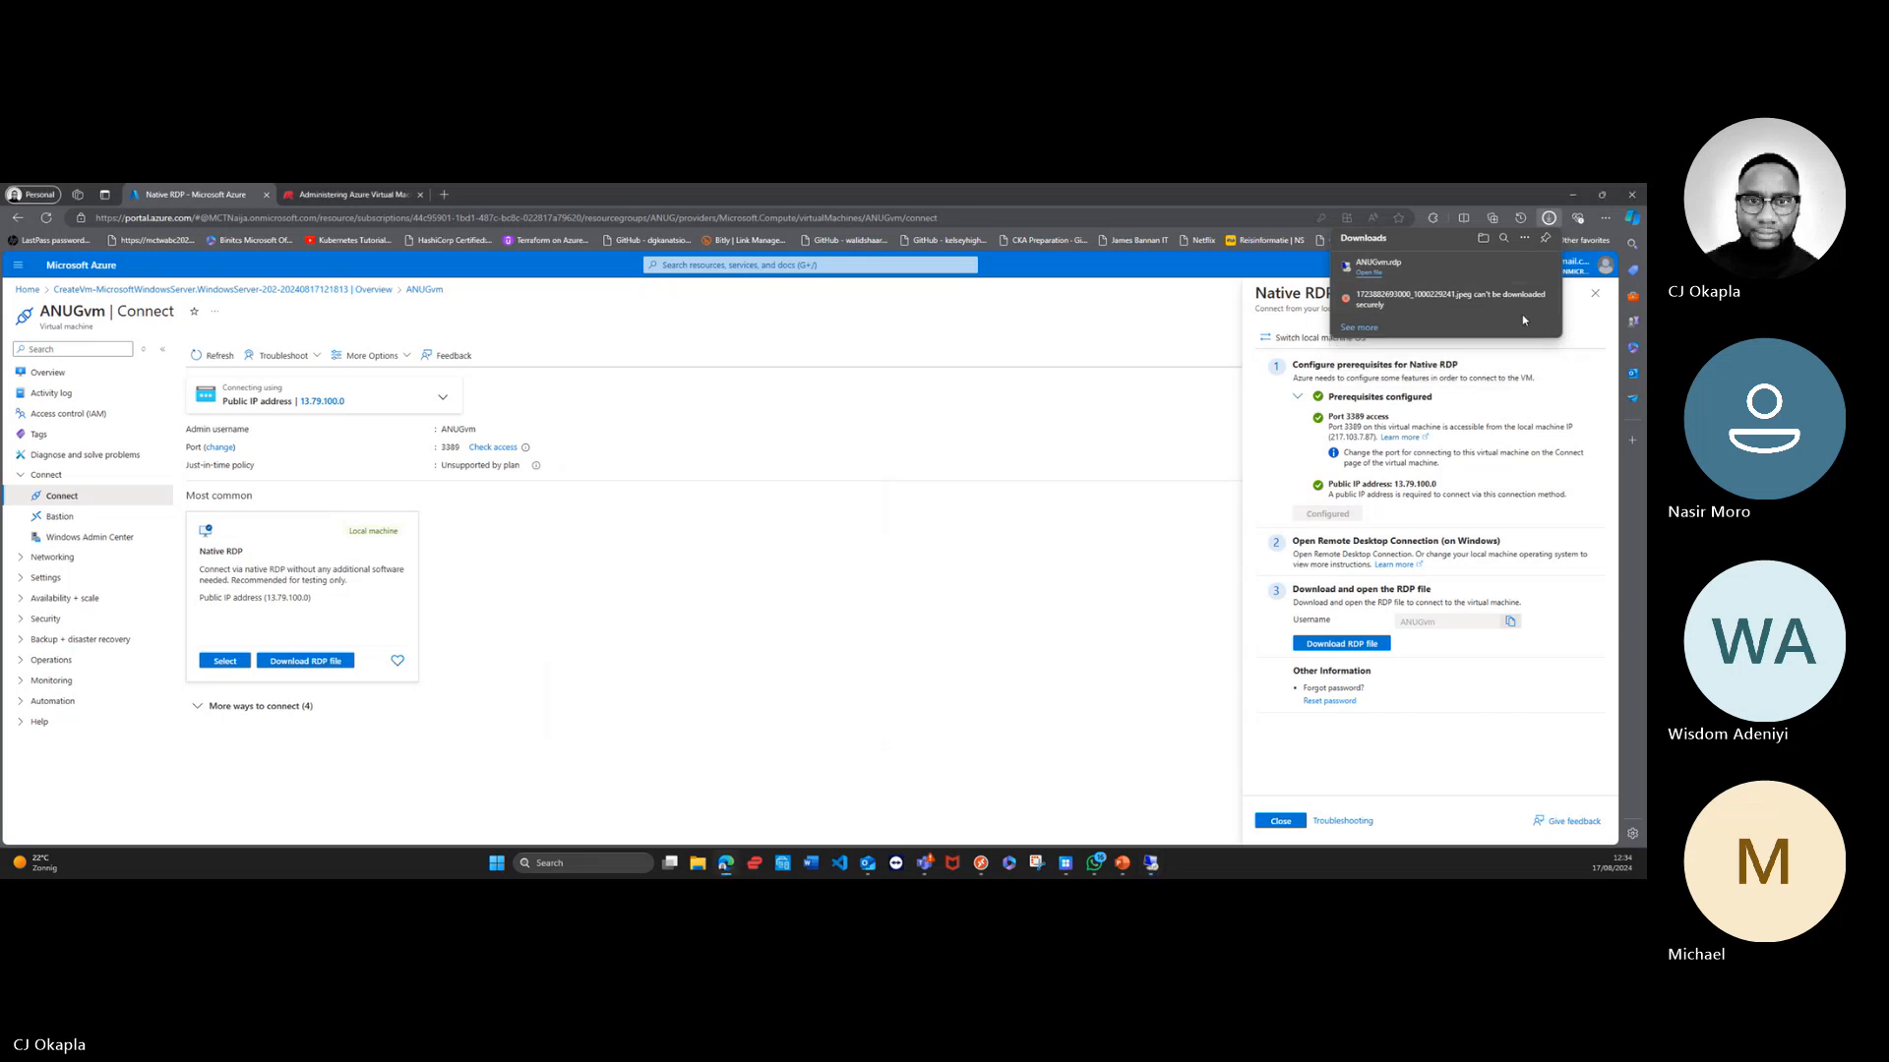
pyautogui.click(1504, 300)
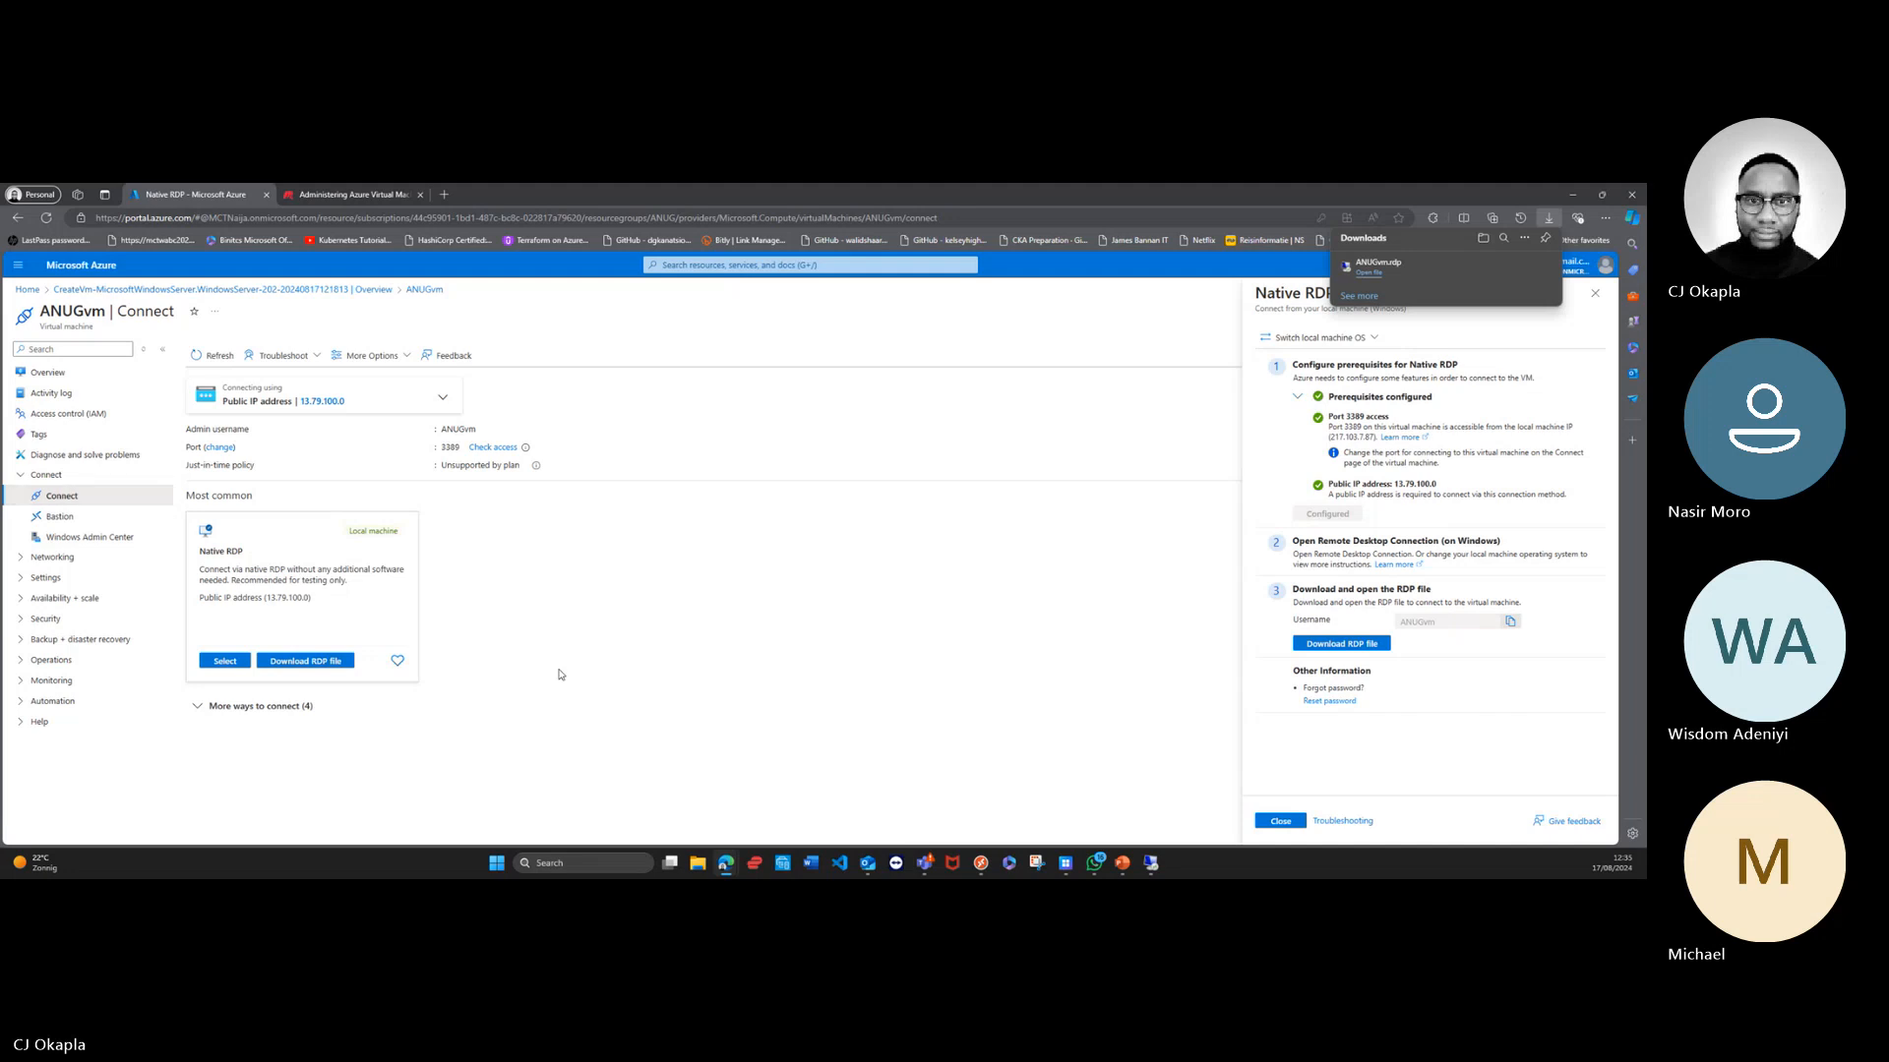
pyautogui.click(1377, 274)
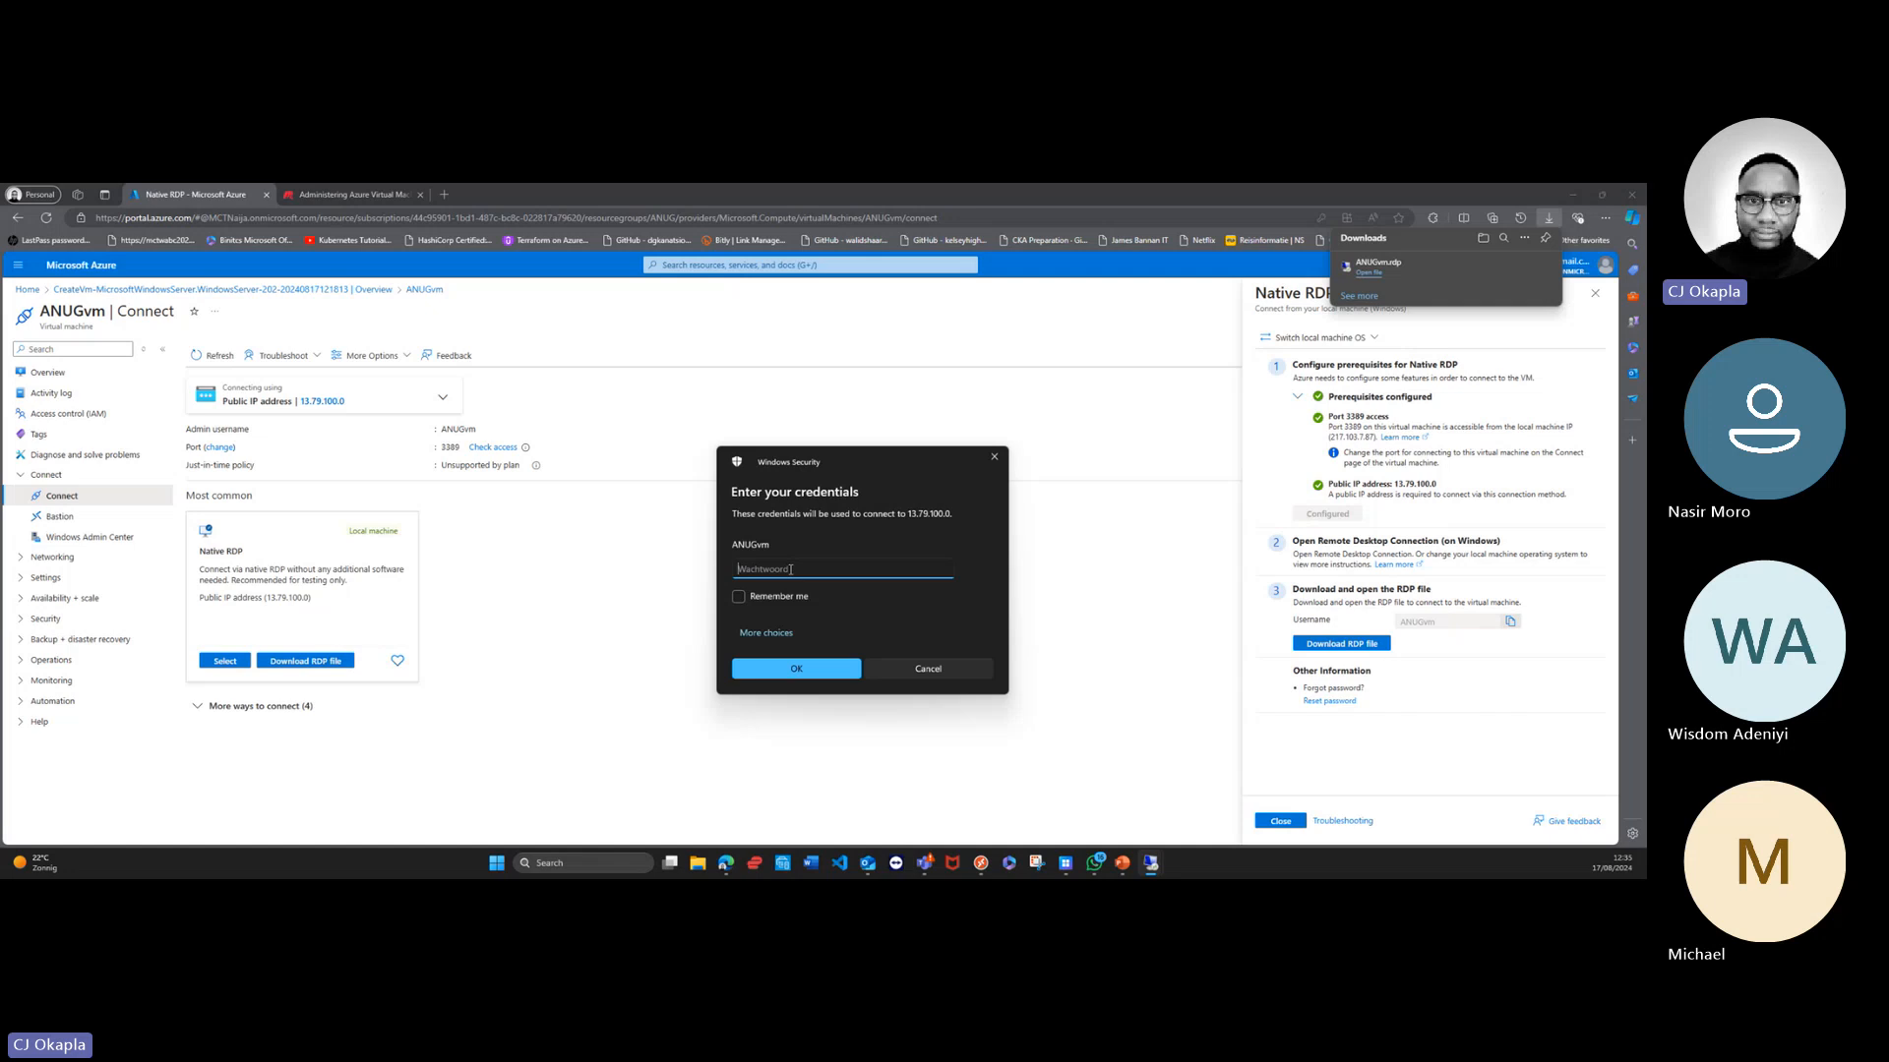
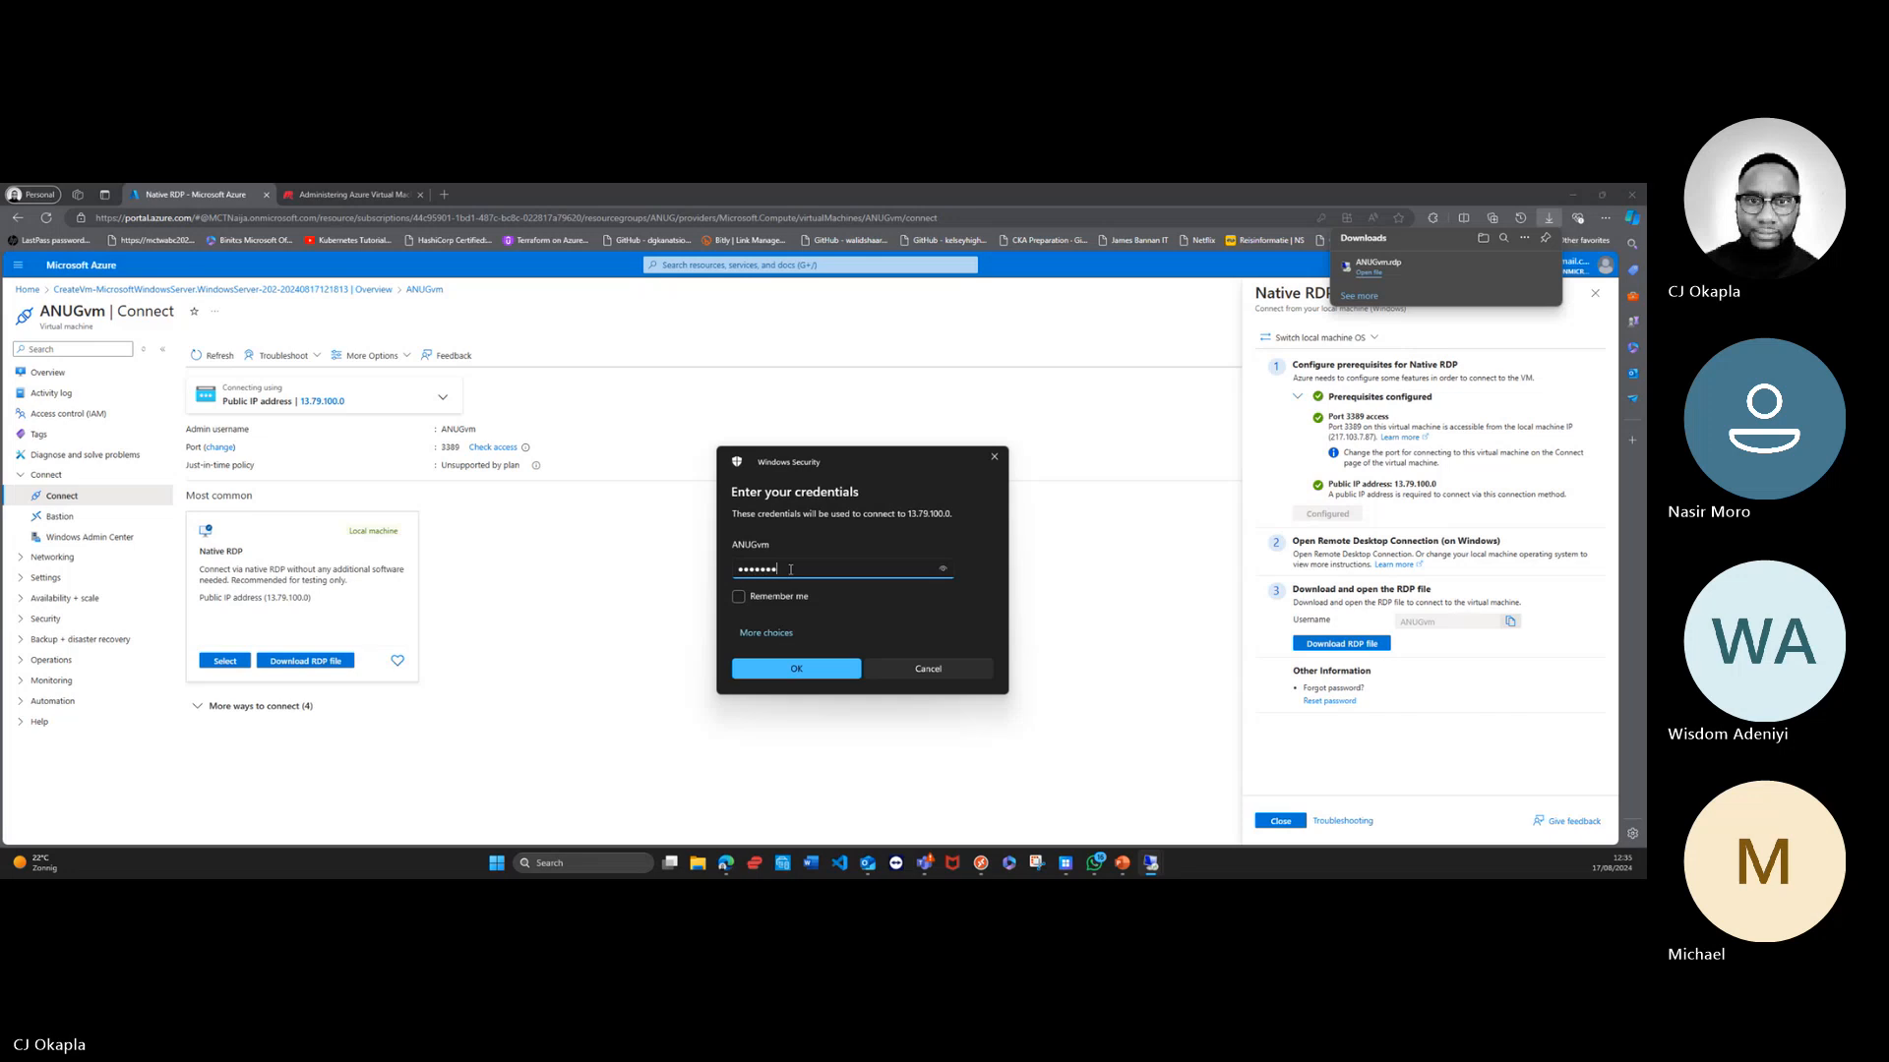
# Step: Submit the ANUGvm account password for the remote desktop connection, with the credentials remembered
pyautogui.click(746, 597)
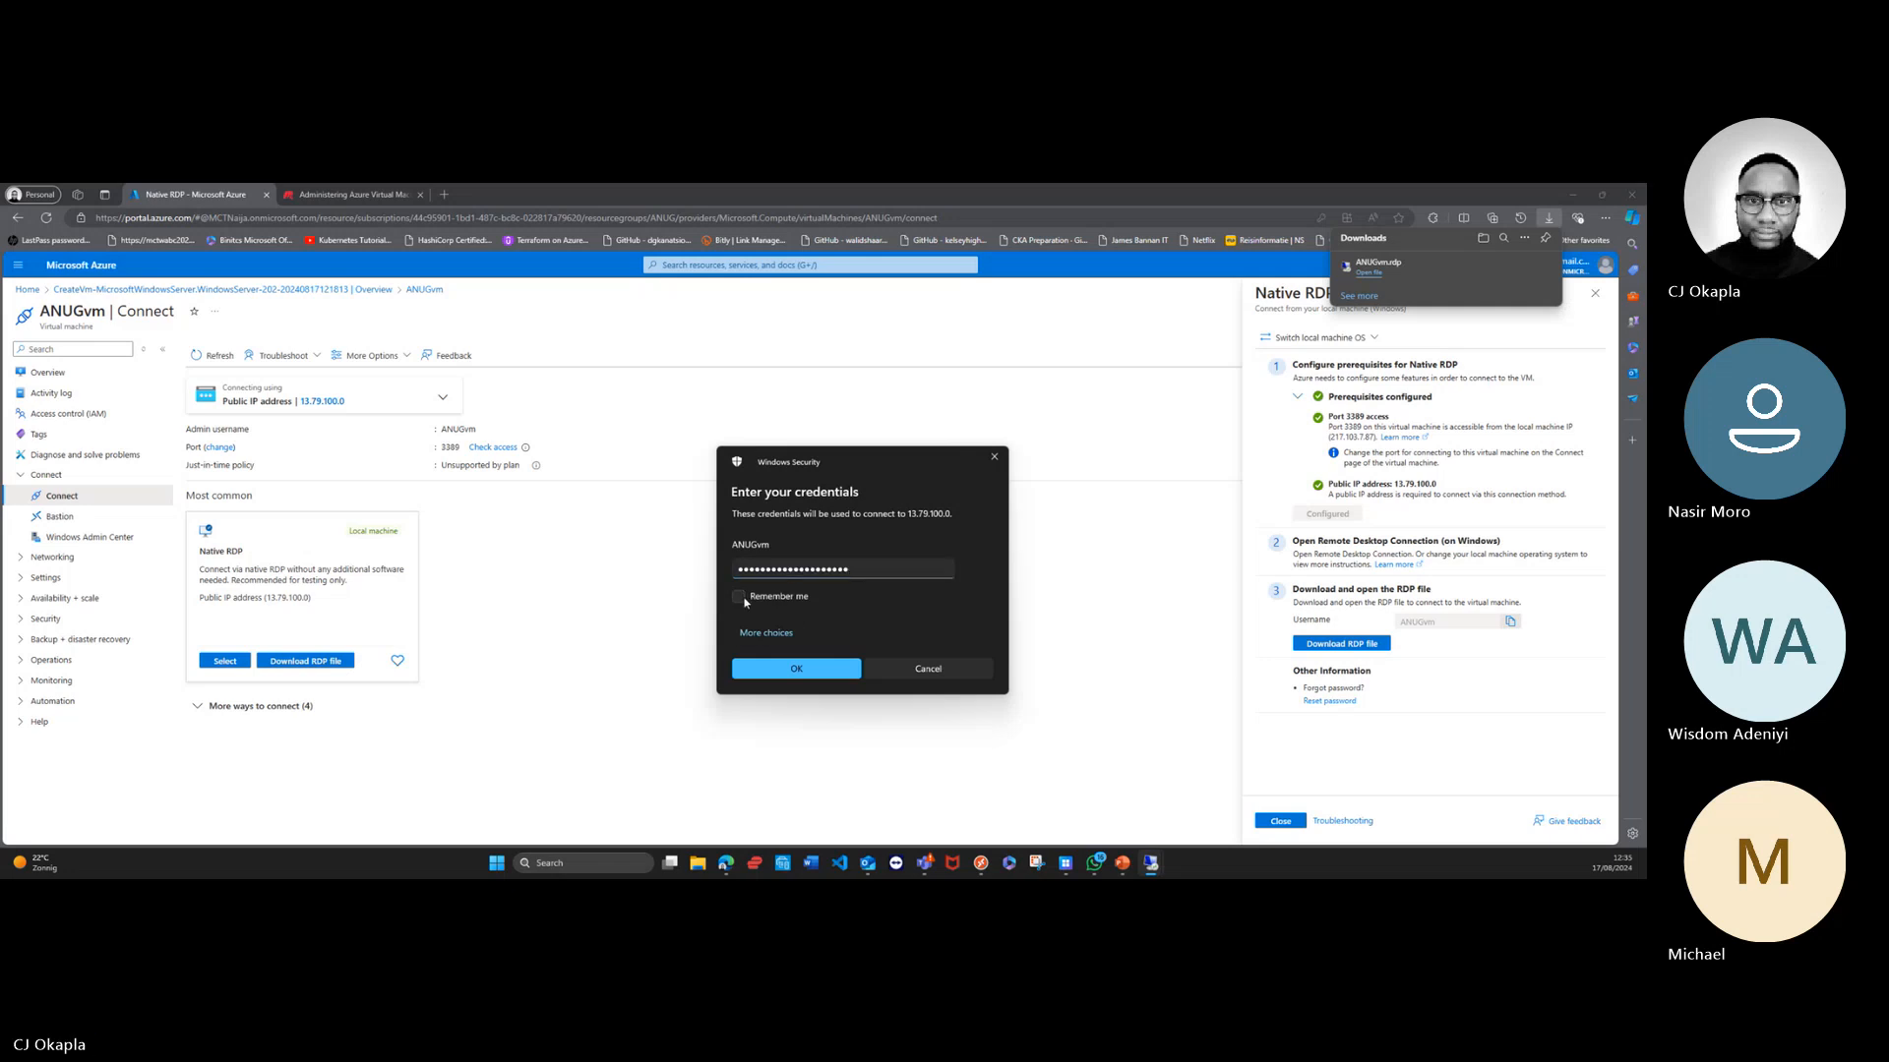
pyautogui.click(792, 669)
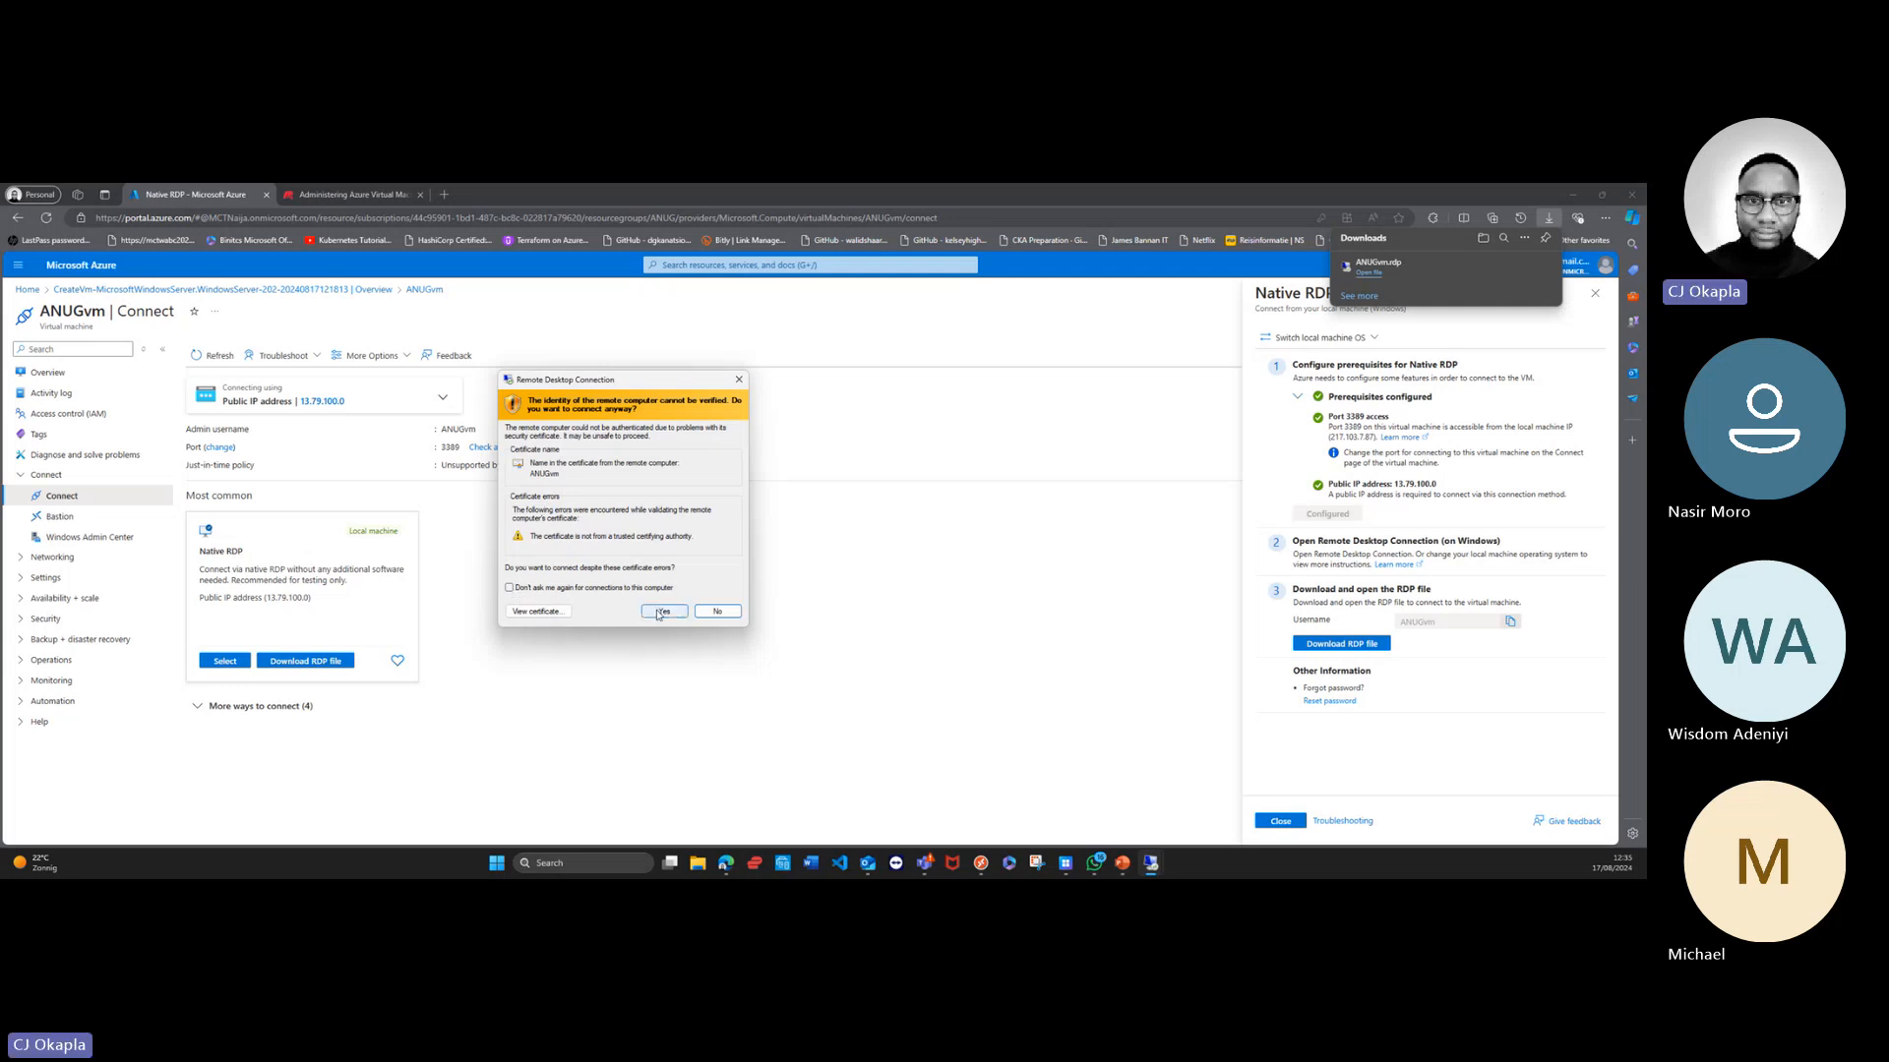
# Step: Connect to ANUGvm despite the untrusted certificate and allow the server to be discoverable on its network
pyautogui.click(662, 612)
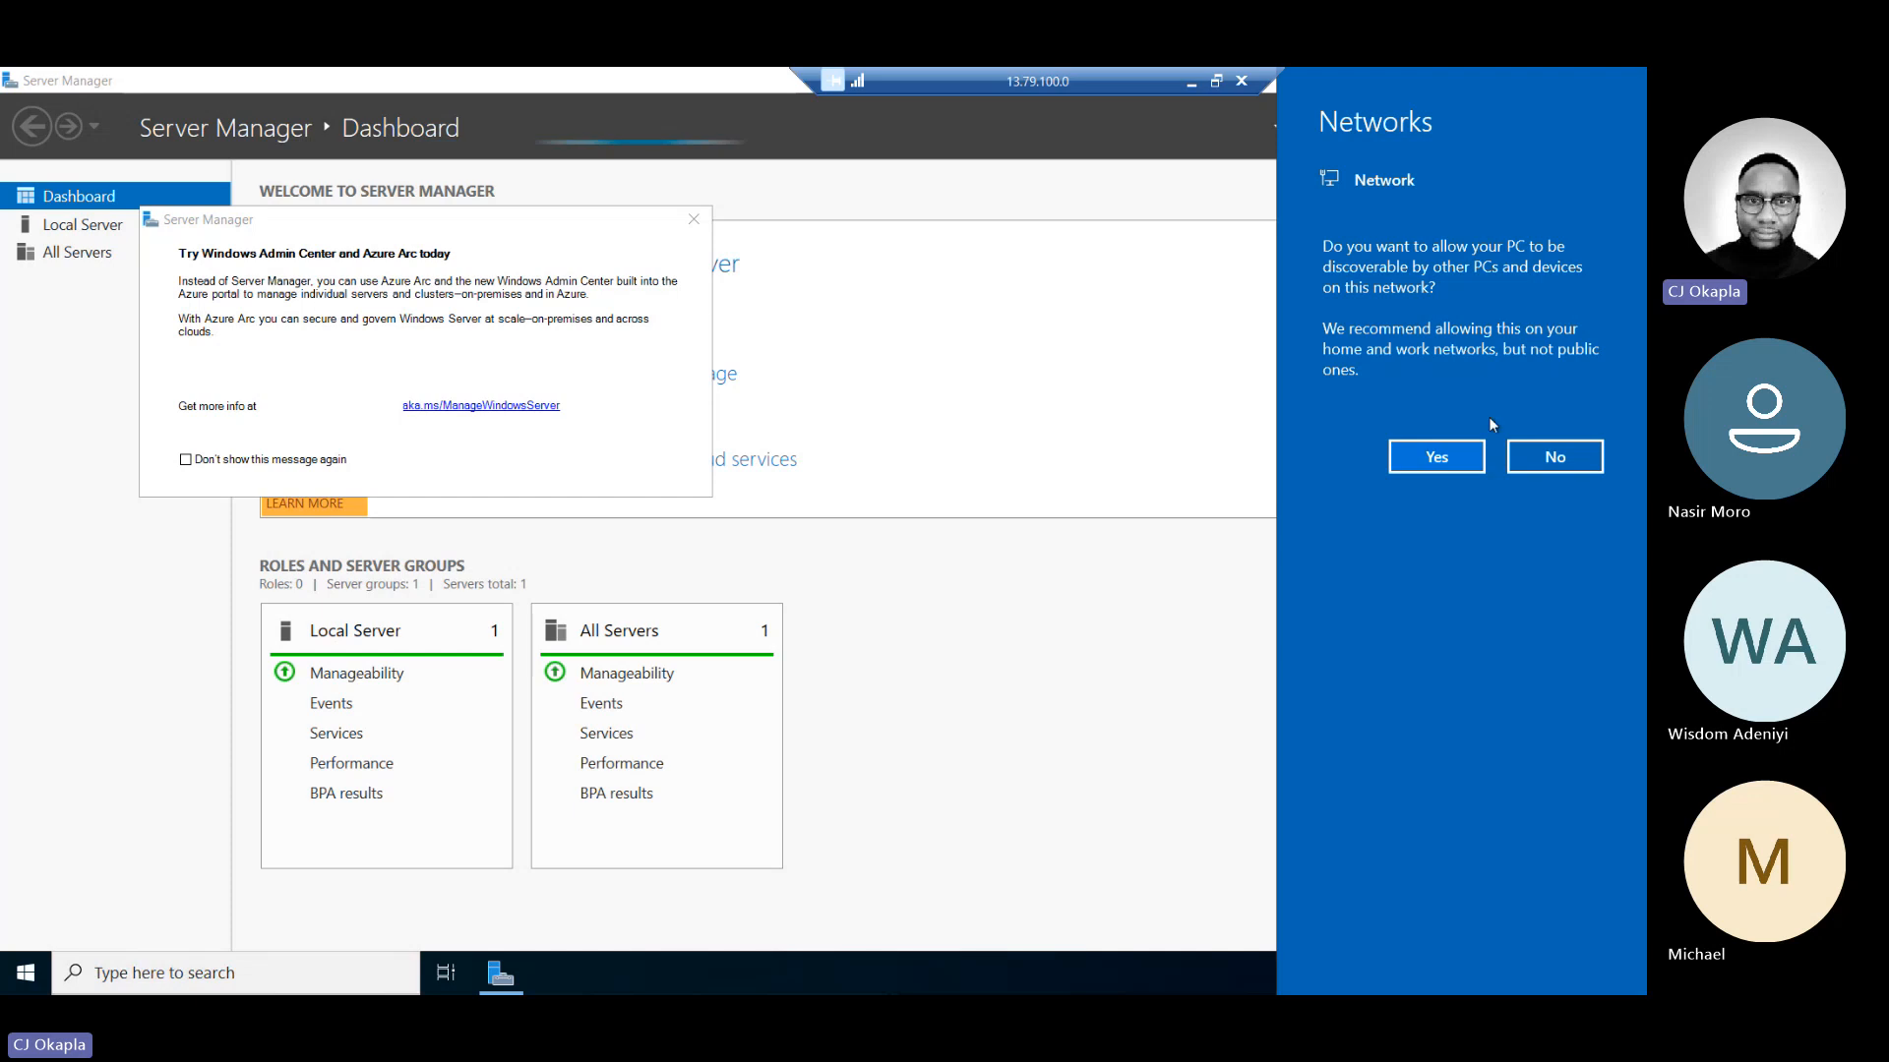
pyautogui.click(1446, 457)
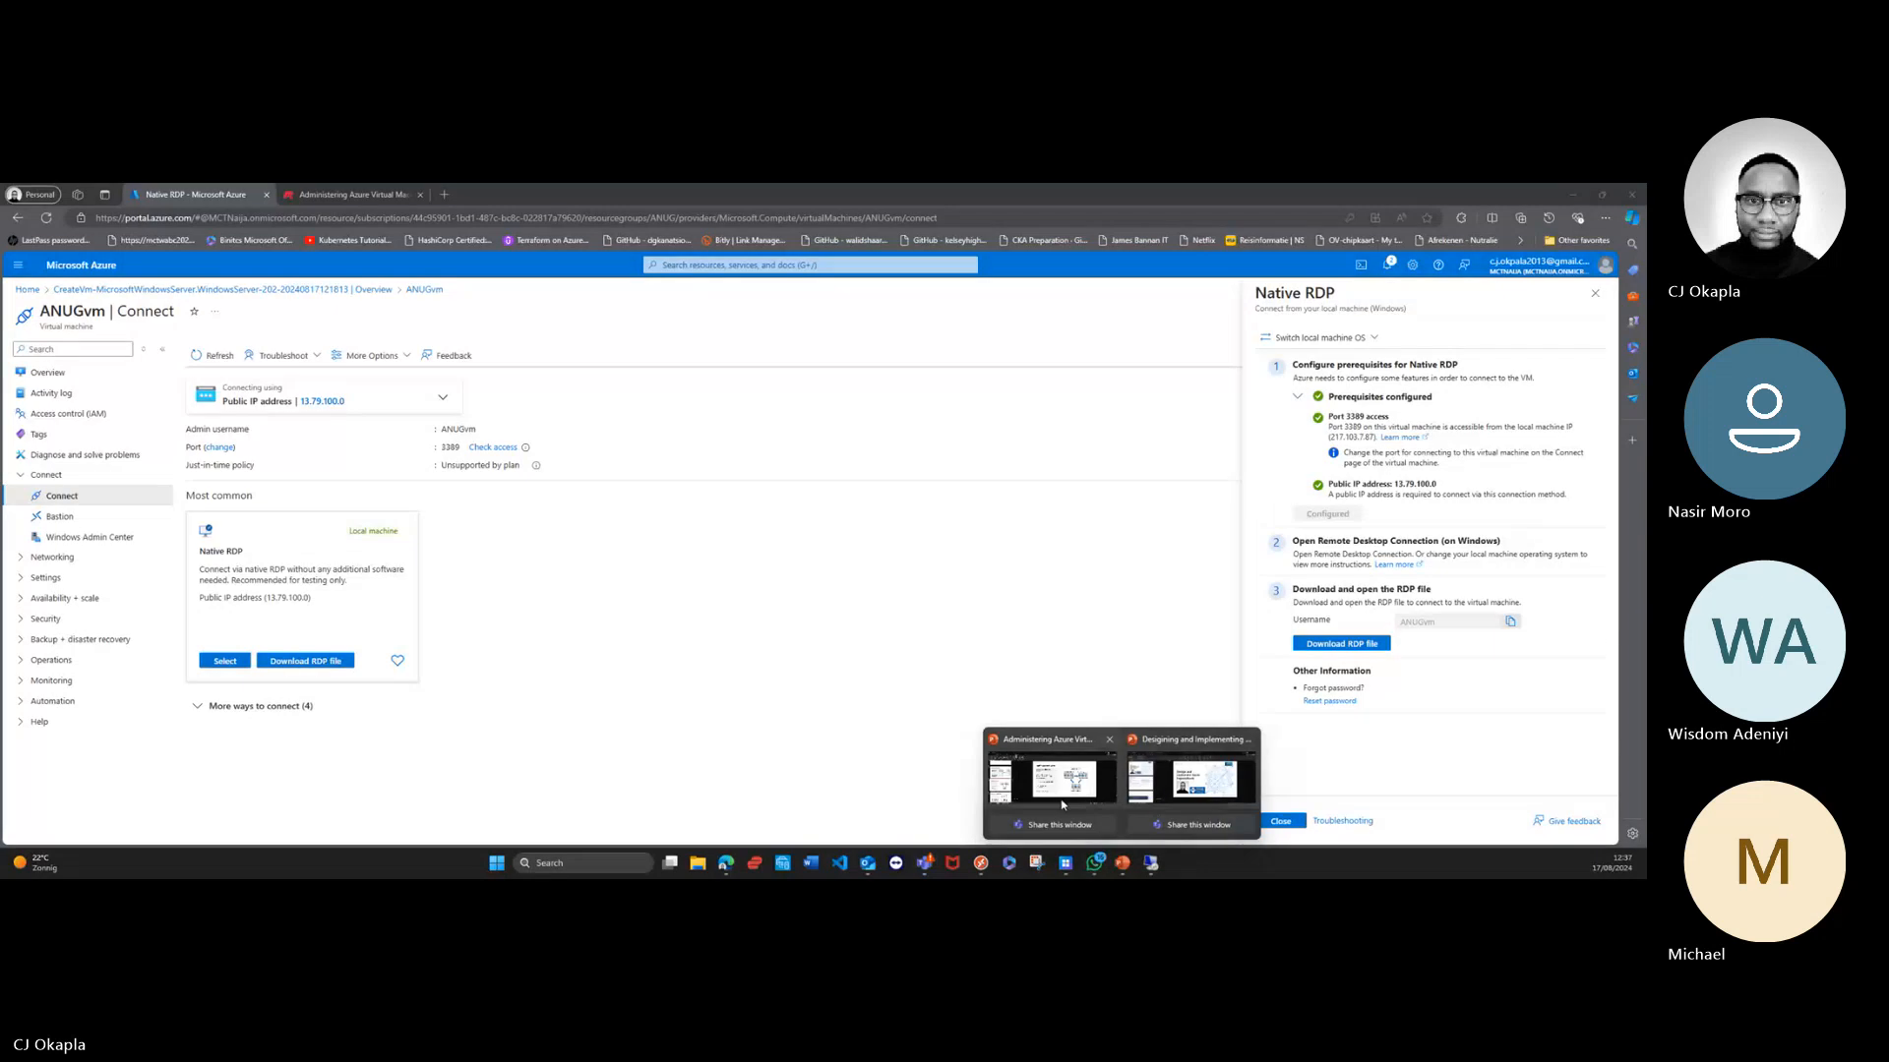
# Step: Switch to the Administering Azure Virtual Machines presentation in PowerPoint and show the Compare Vertical to Horizontal Scaling slide
pyautogui.click(1061, 805)
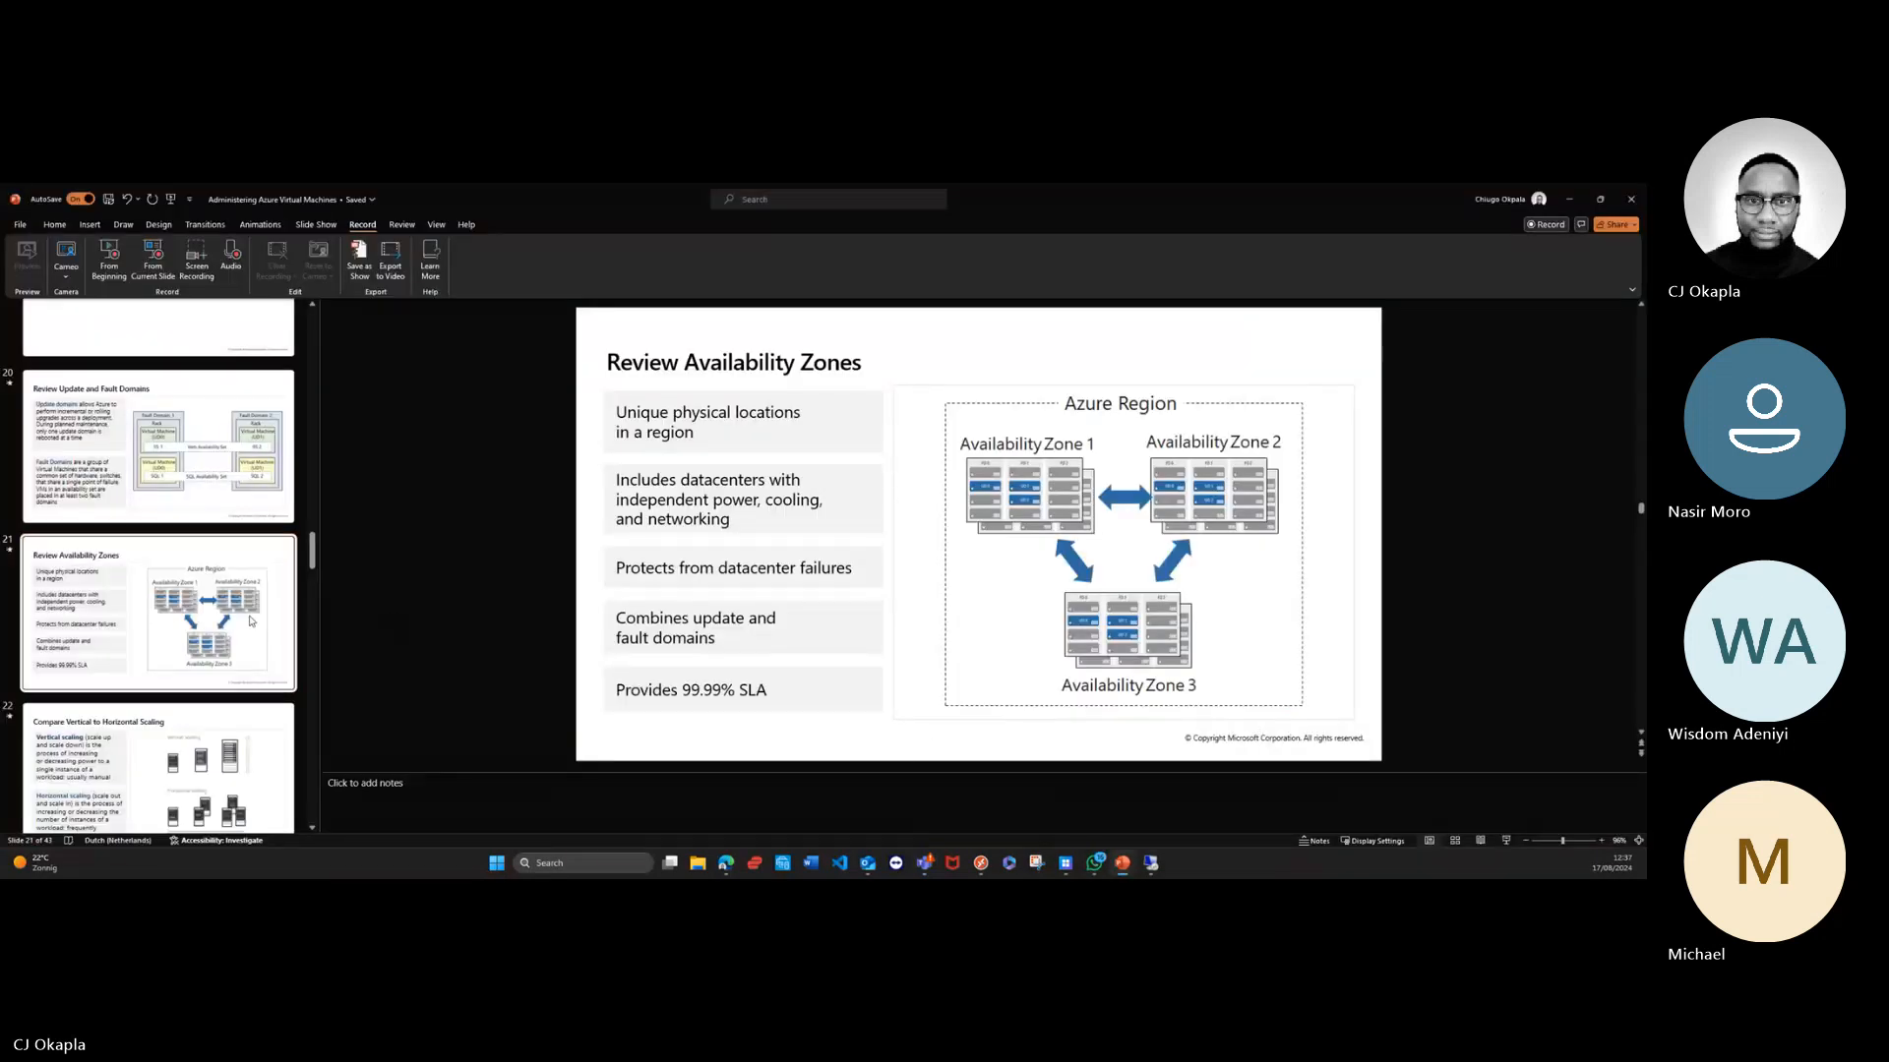
pyautogui.scroll(-5, 251, 620)
pyautogui.click(190, 447)
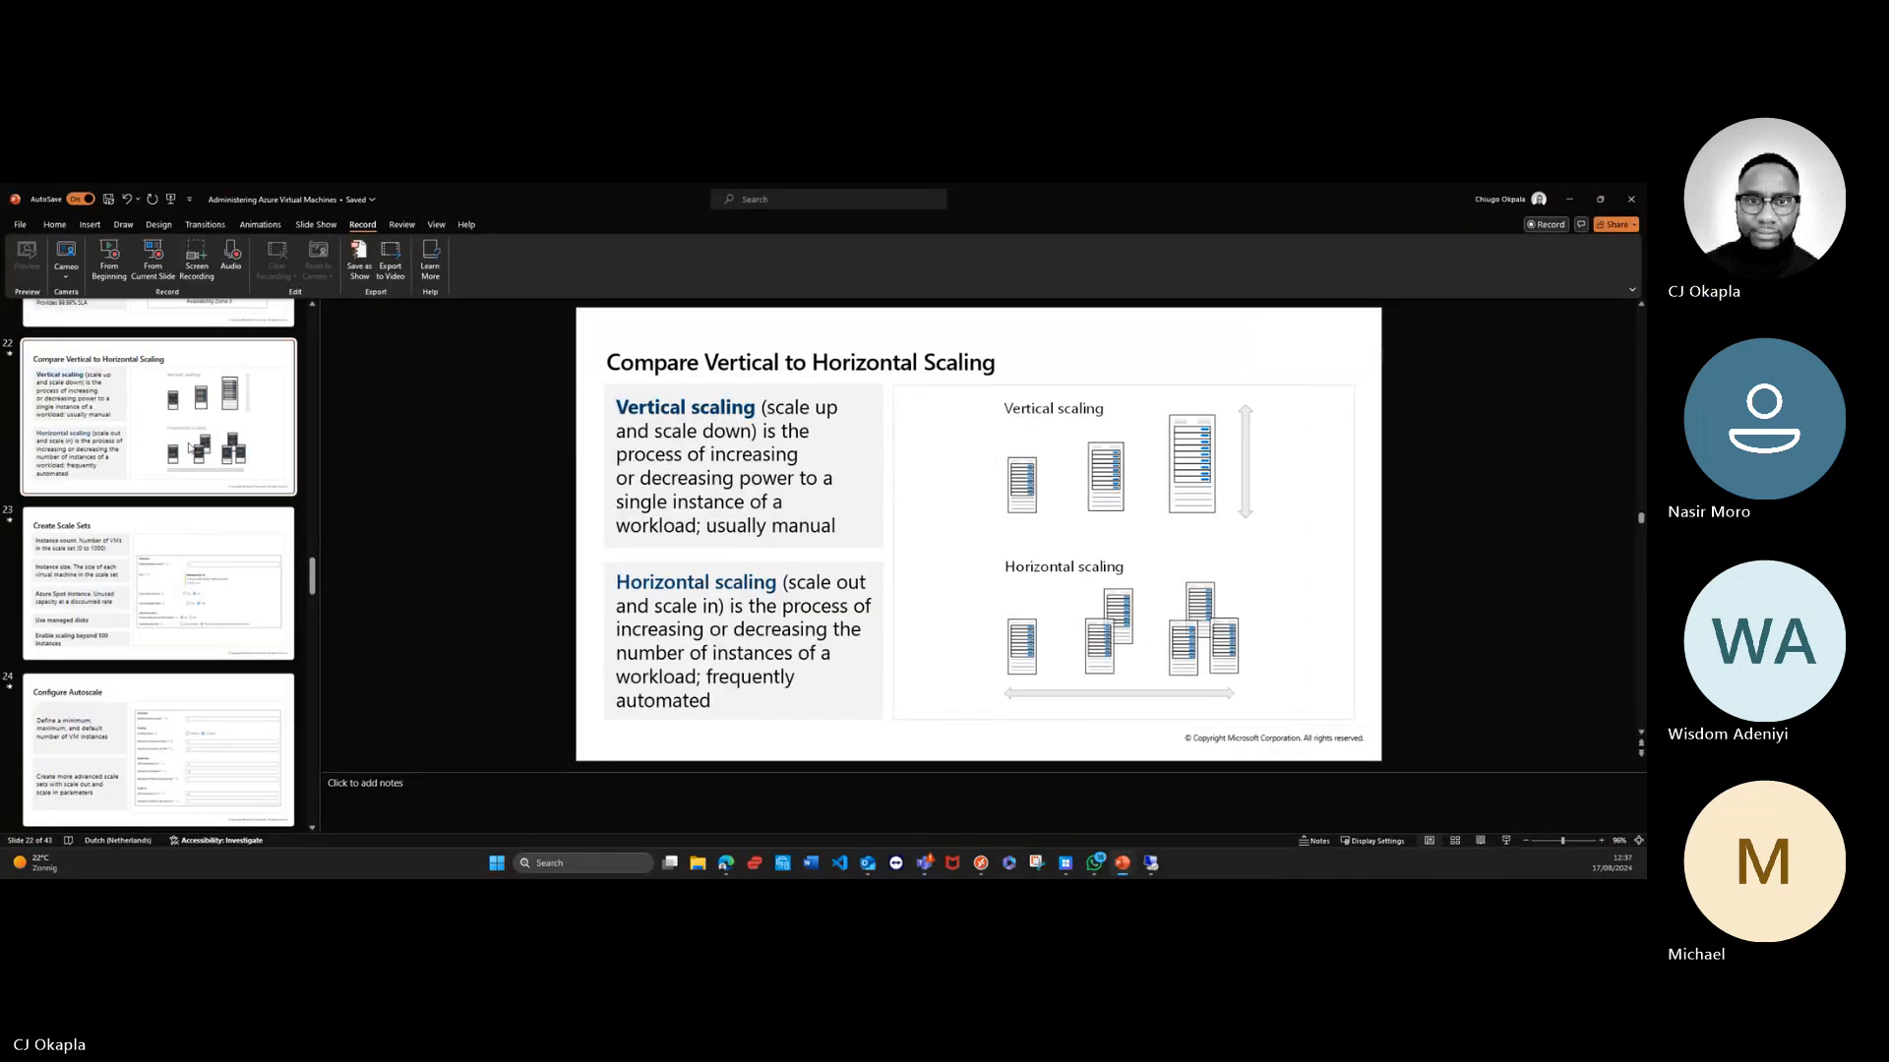
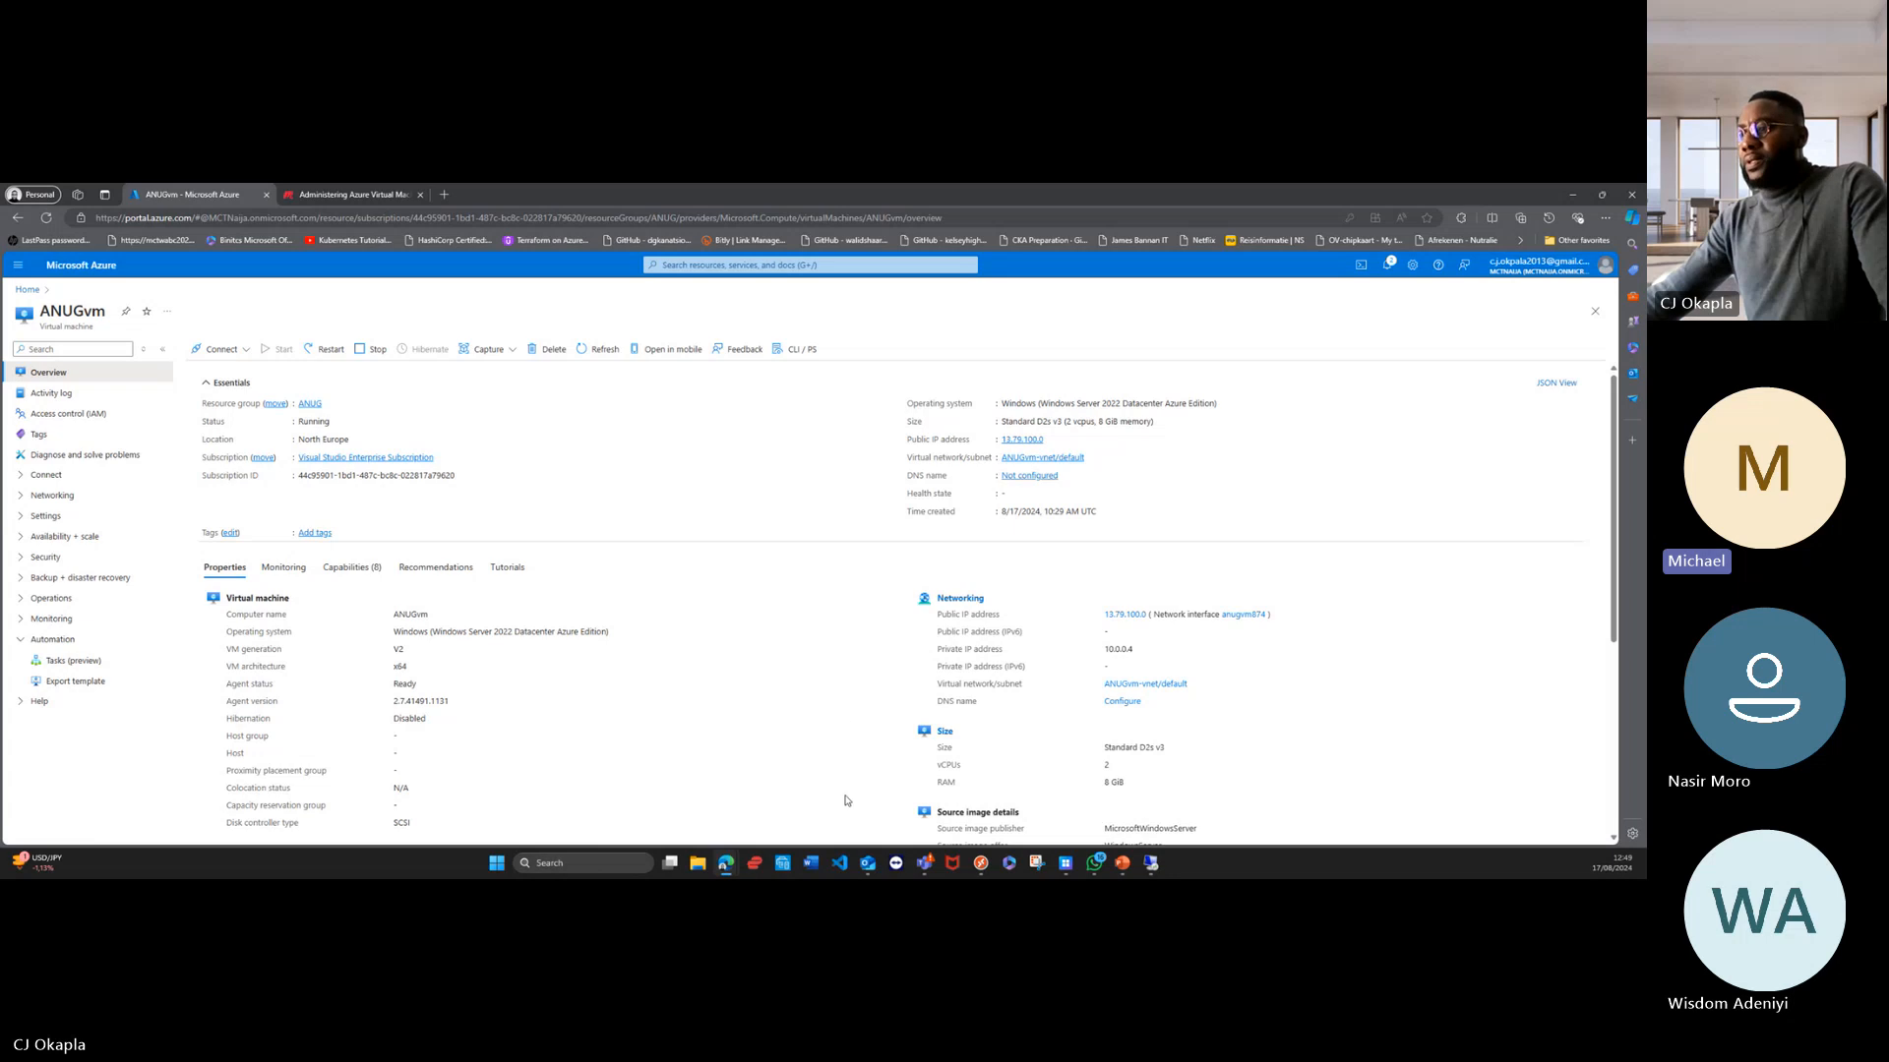
# Step: Switch to the Administering Azure Virtual Machines meeting window in Microsoft Teams
pyautogui.click(924, 868)
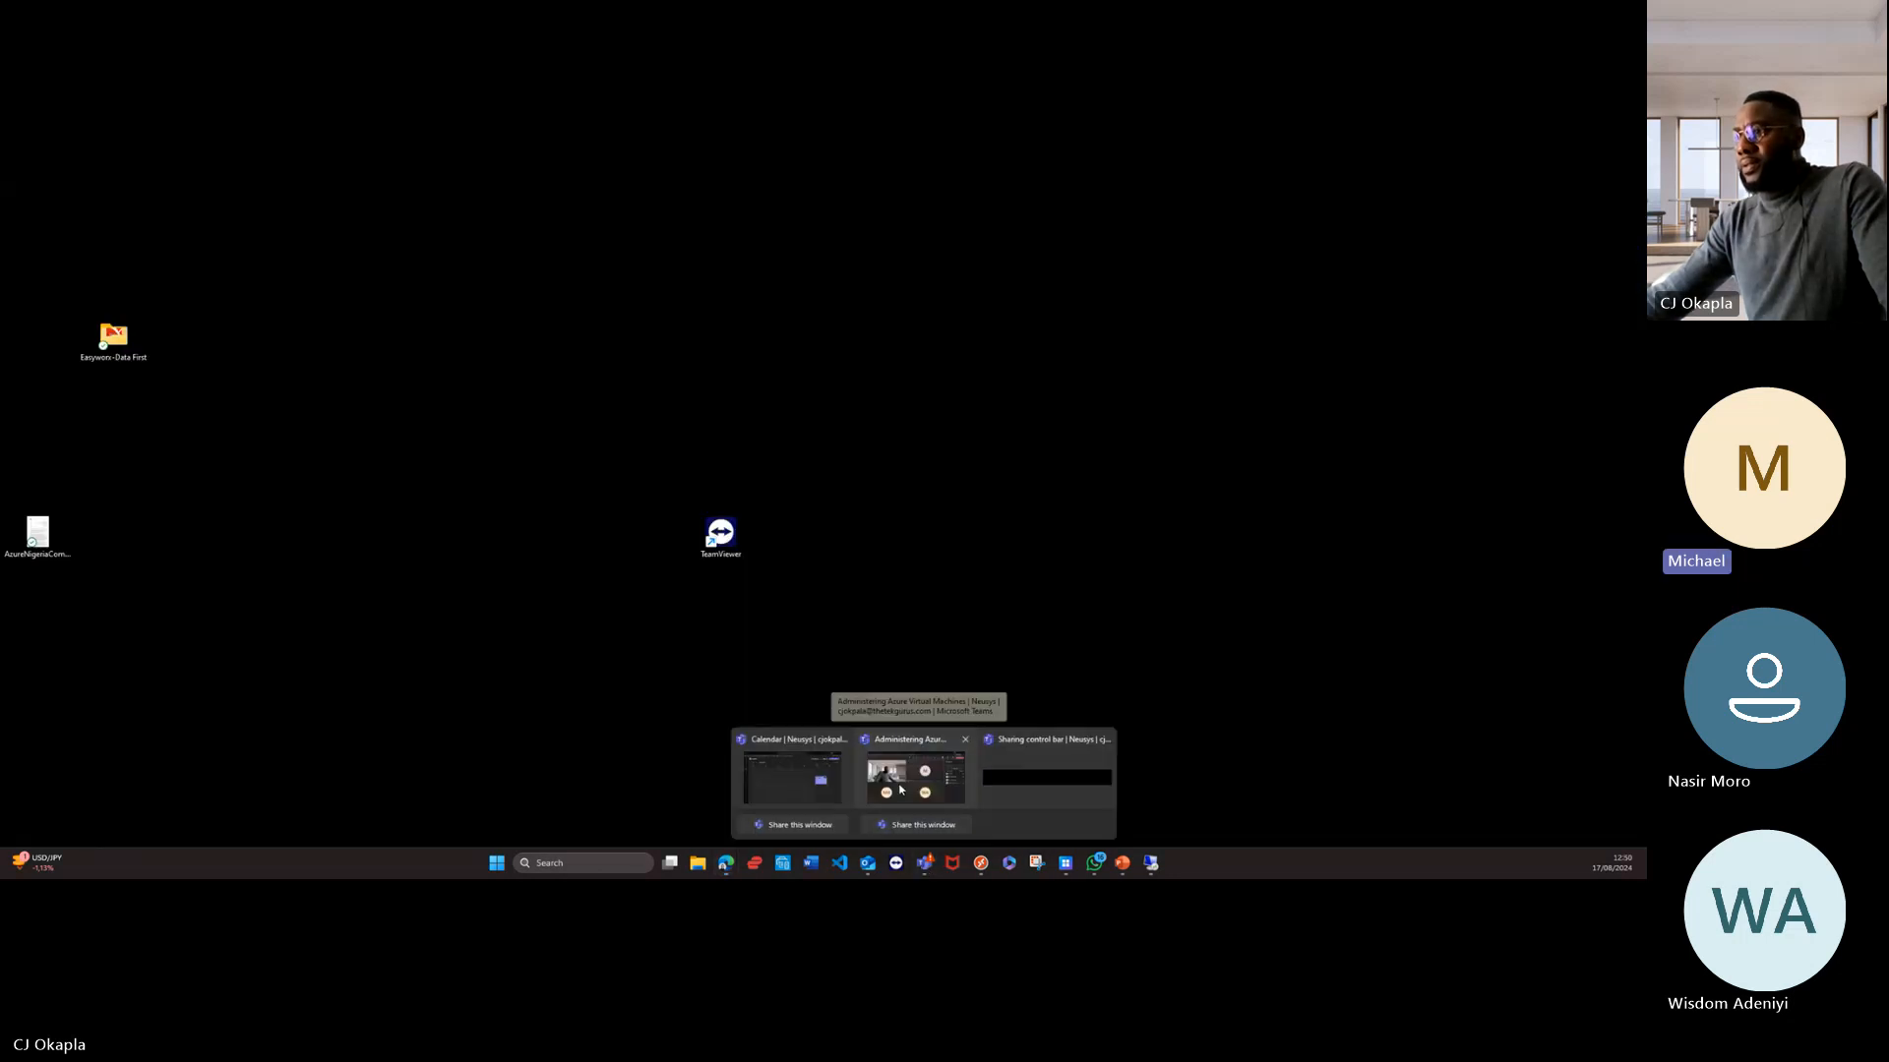
pyautogui.click(901, 790)
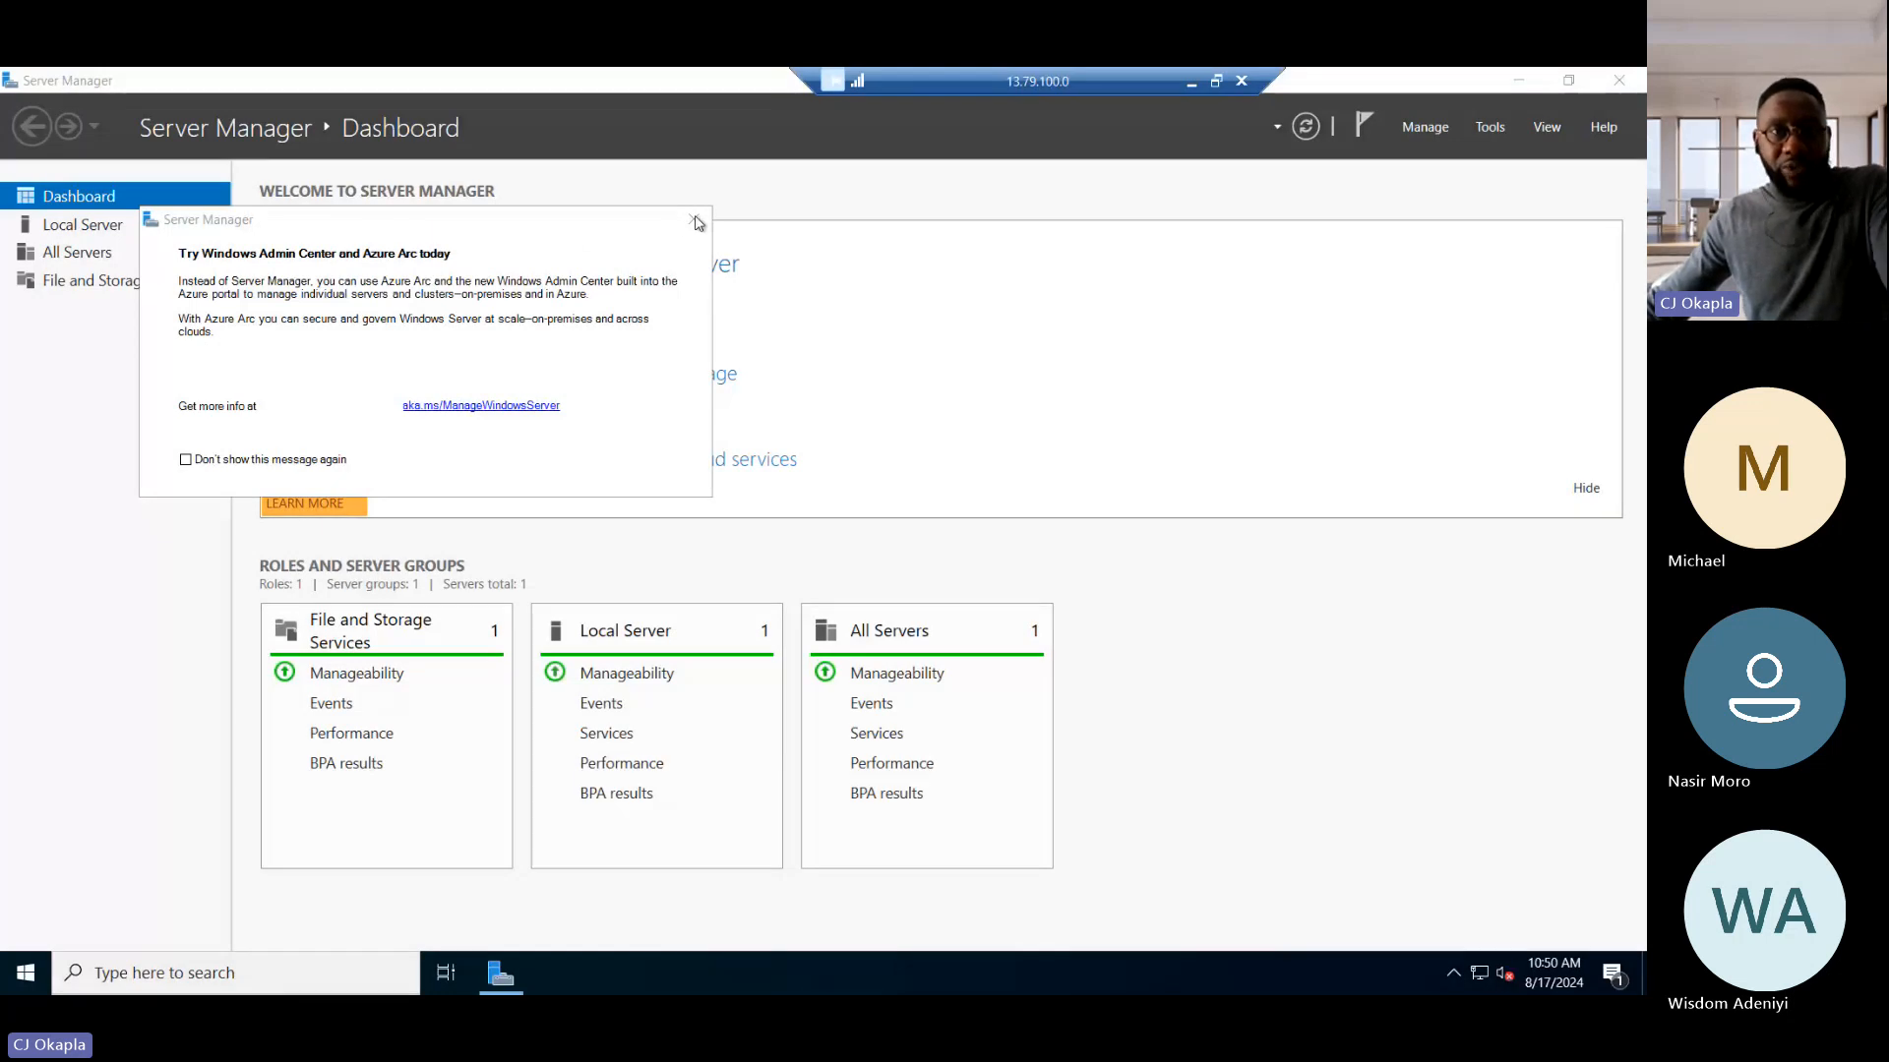
# Step: In Server Manager on the ANUGvm remote session, dismiss the Windows Admin Center message and show the Local Server properties
pyautogui.click(696, 222)
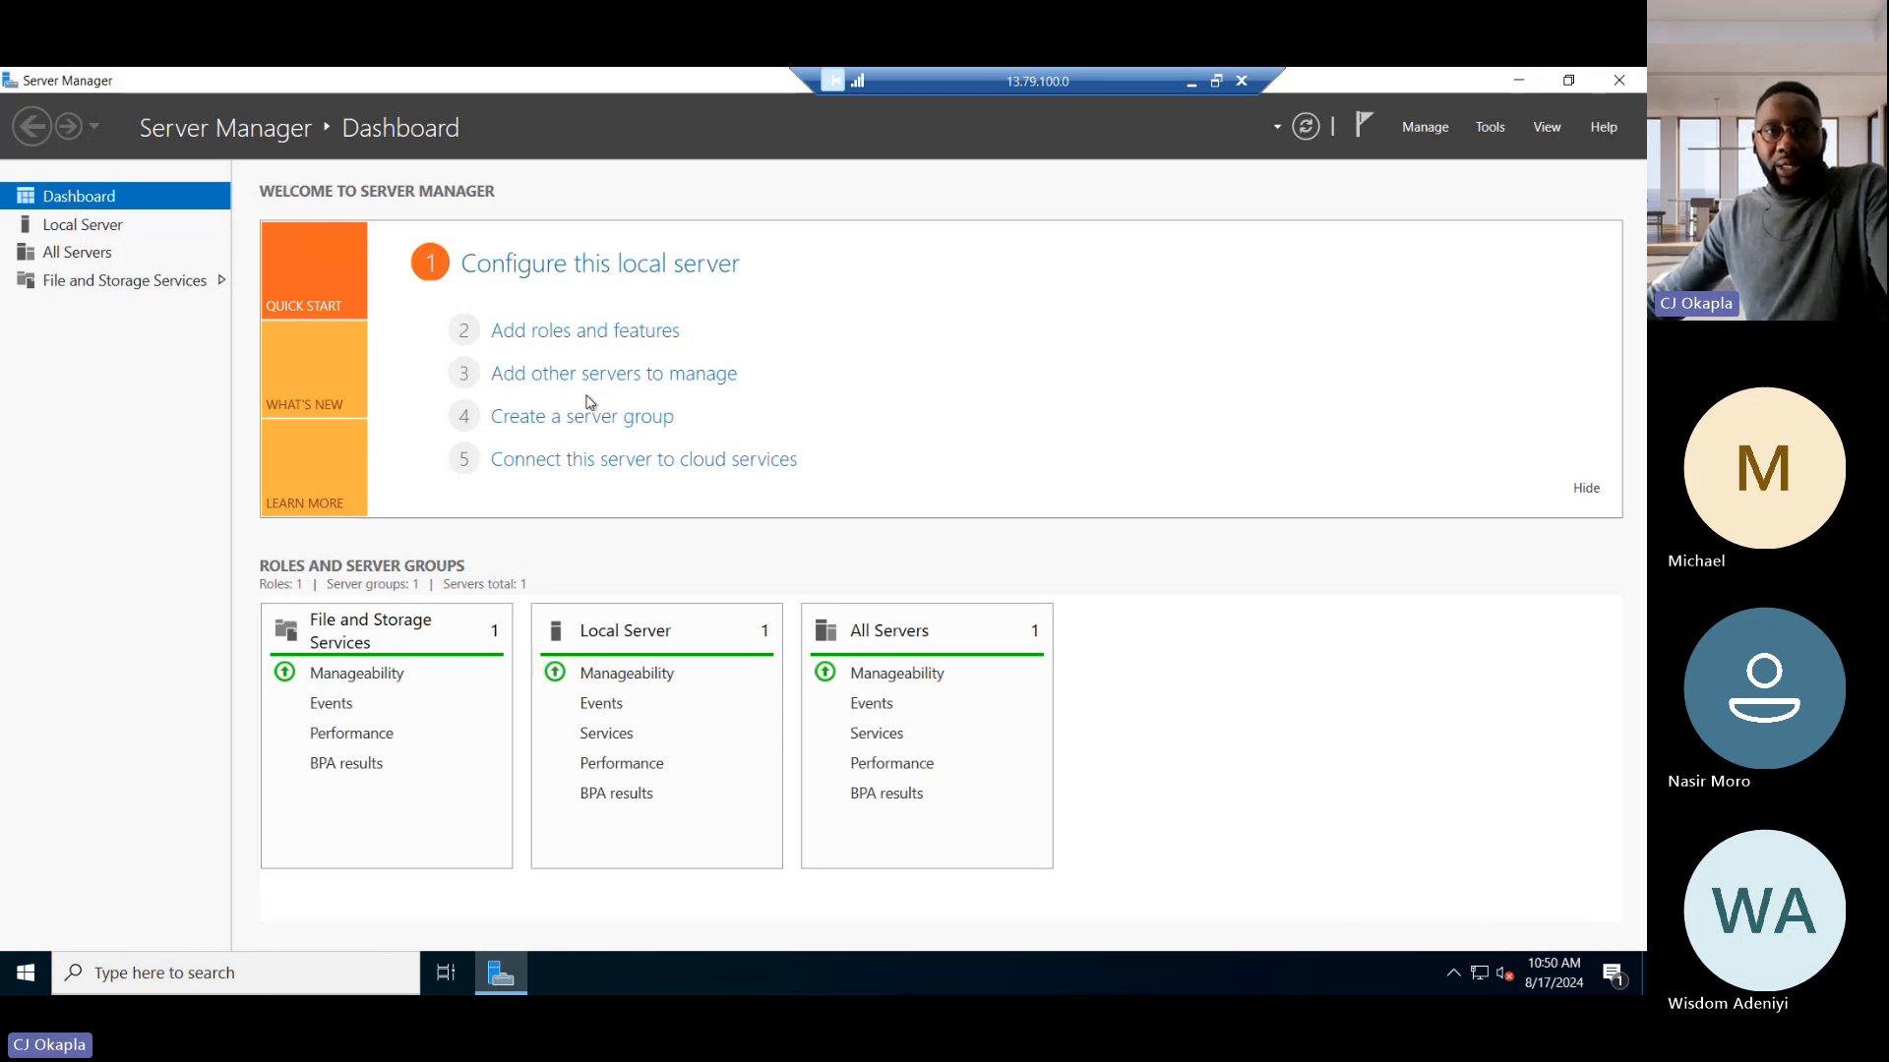
pyautogui.click(87, 229)
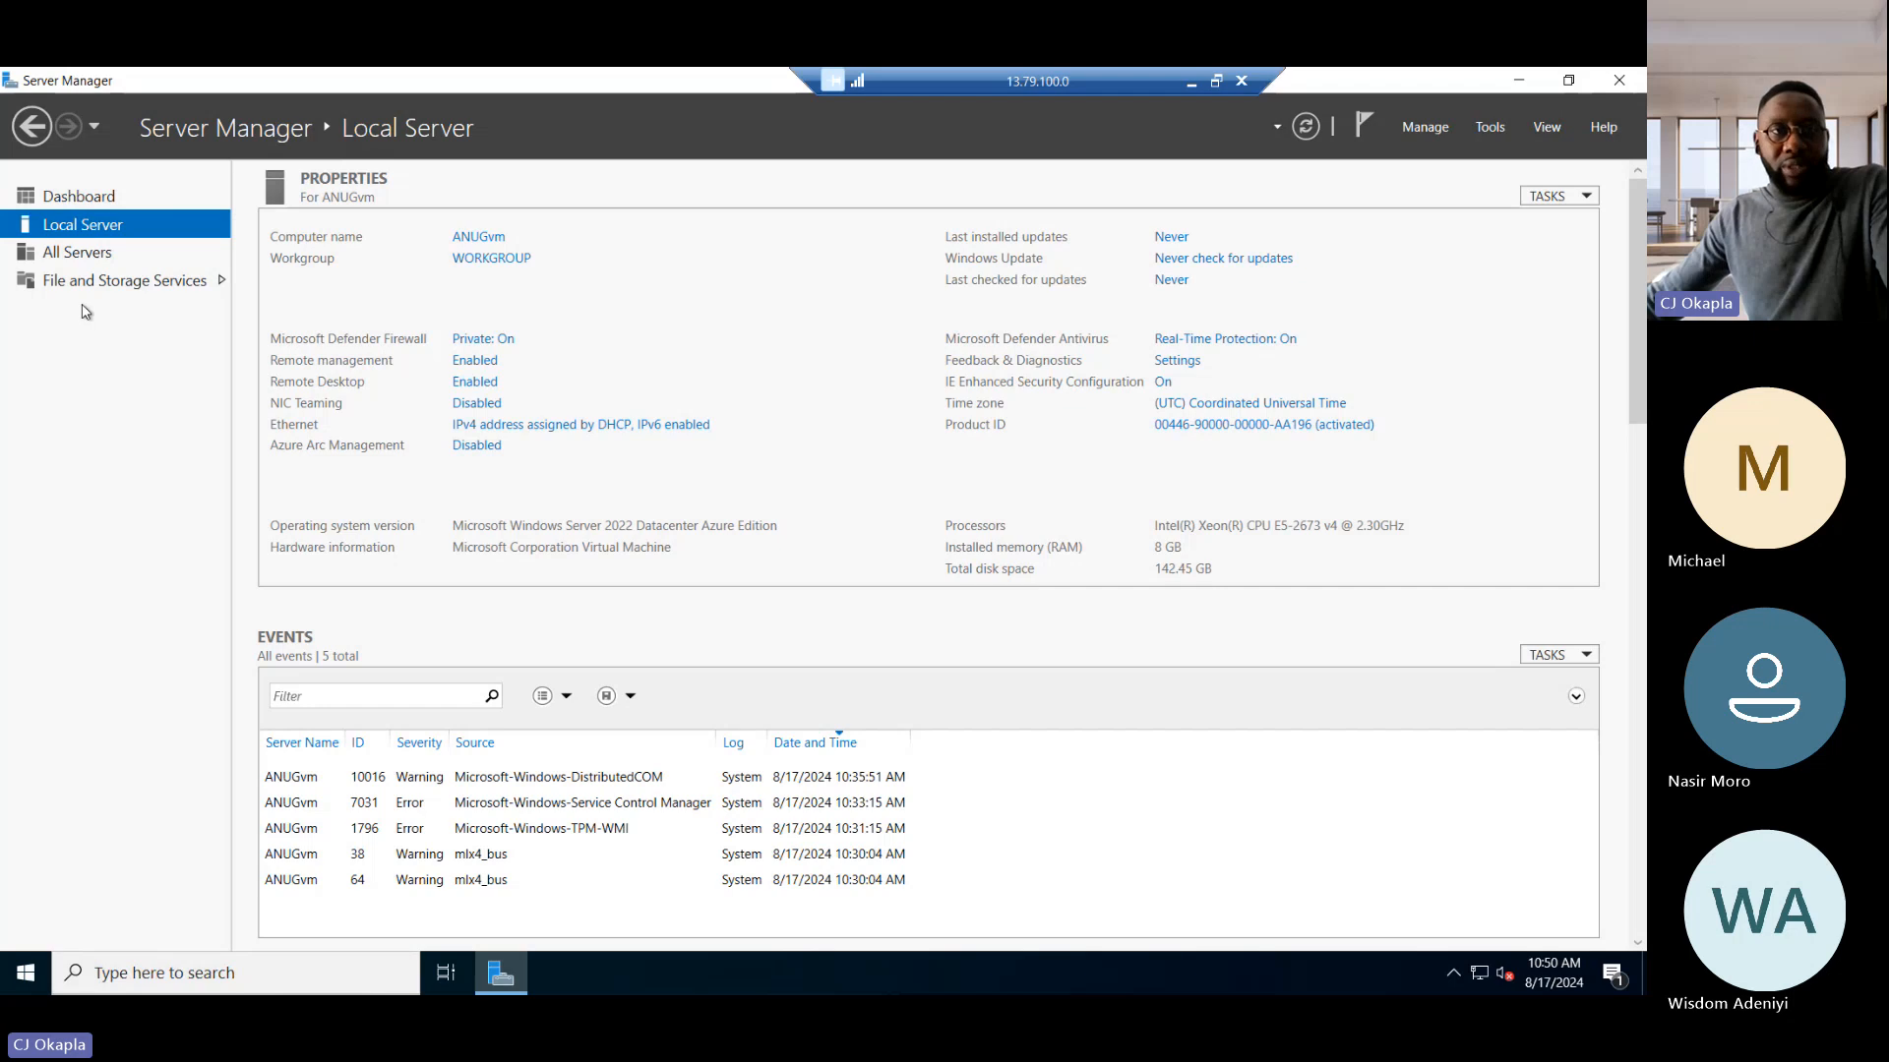
# Step: Open Server Manager's Add Servers dialog and look at its option for importing computers from a file
pyautogui.click(1440, 126)
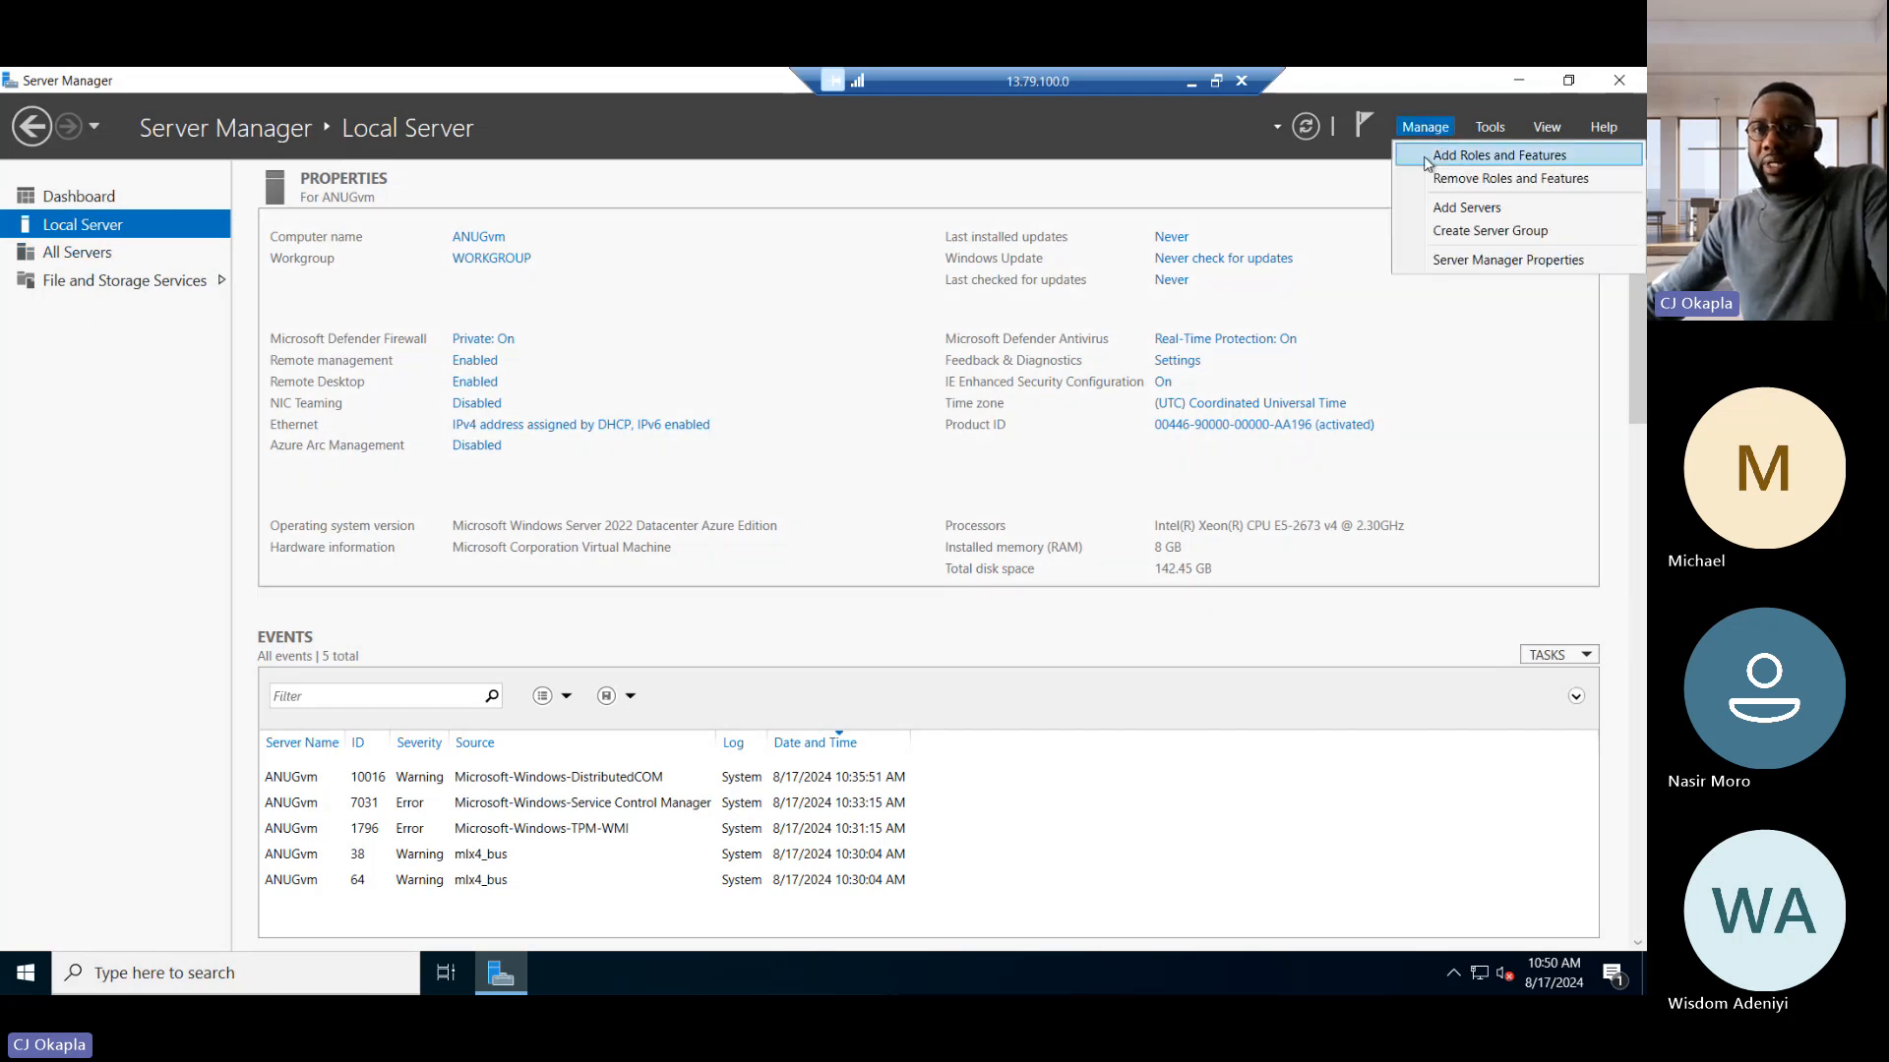
pyautogui.click(1448, 215)
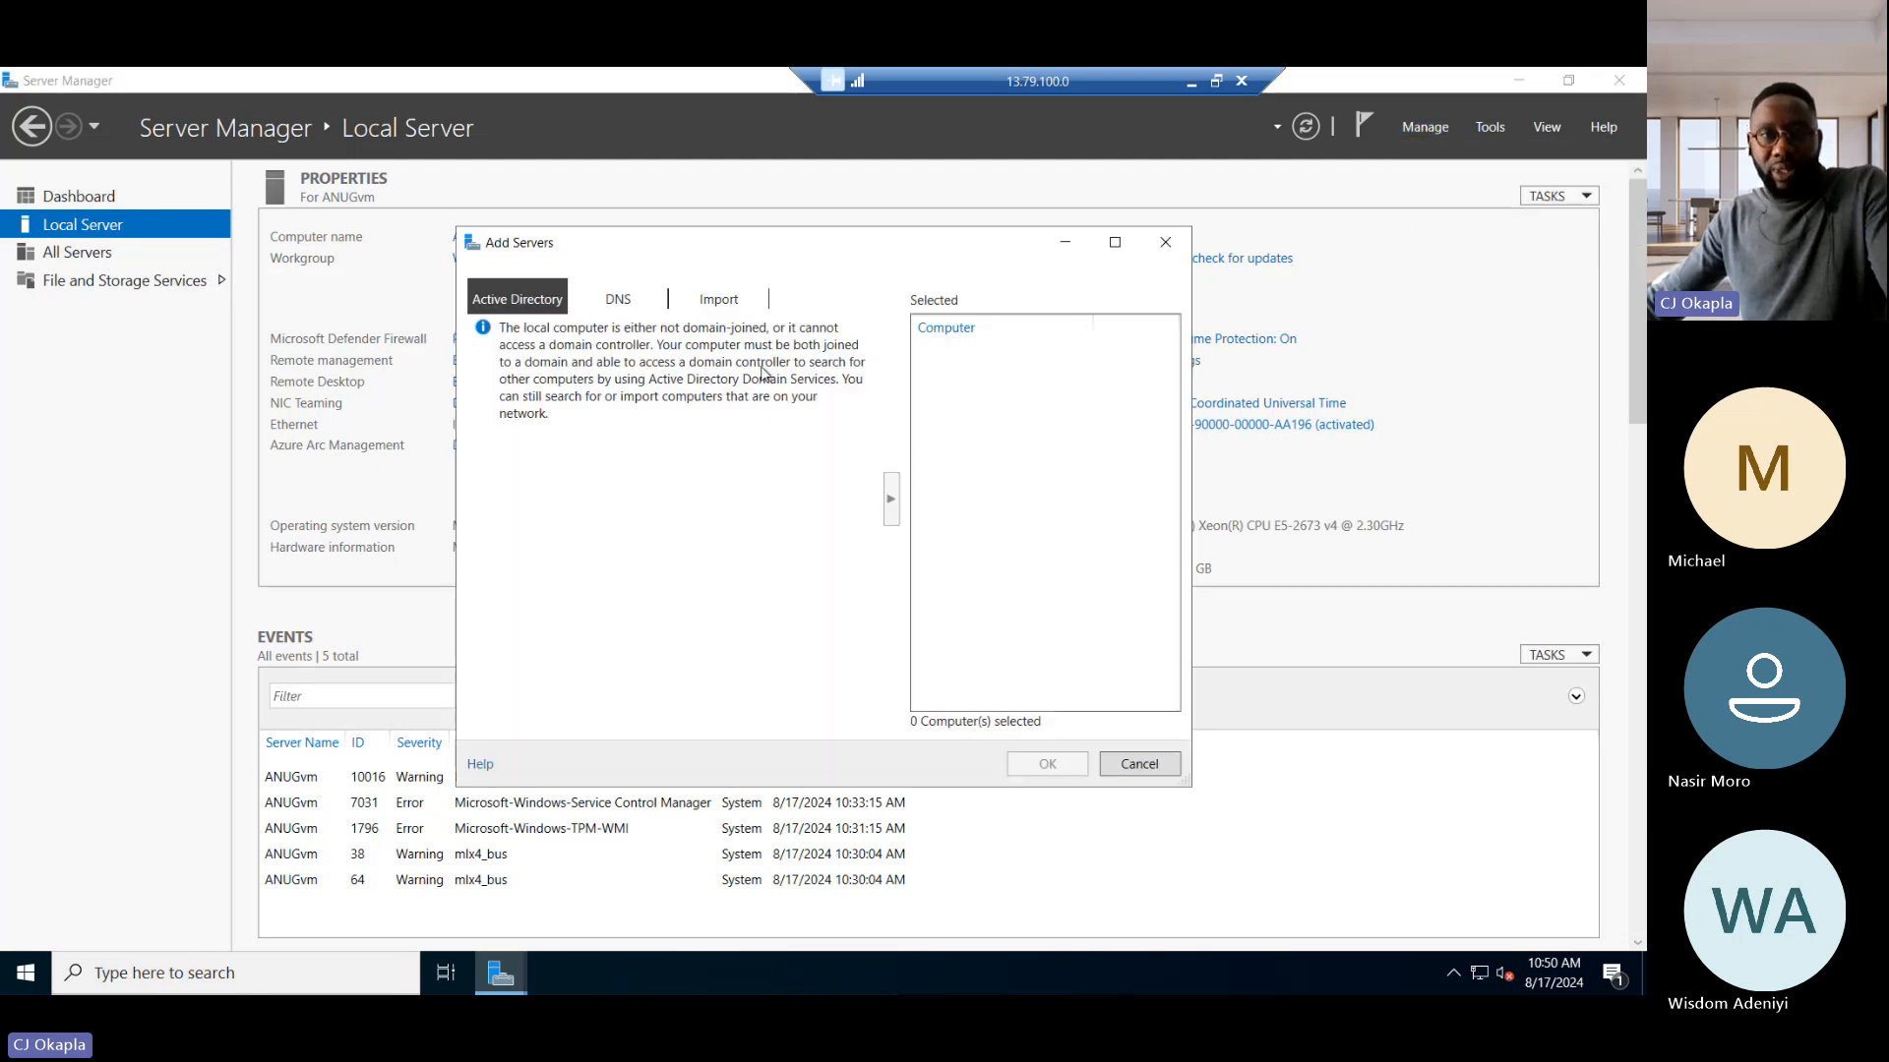
pyautogui.click(729, 300)
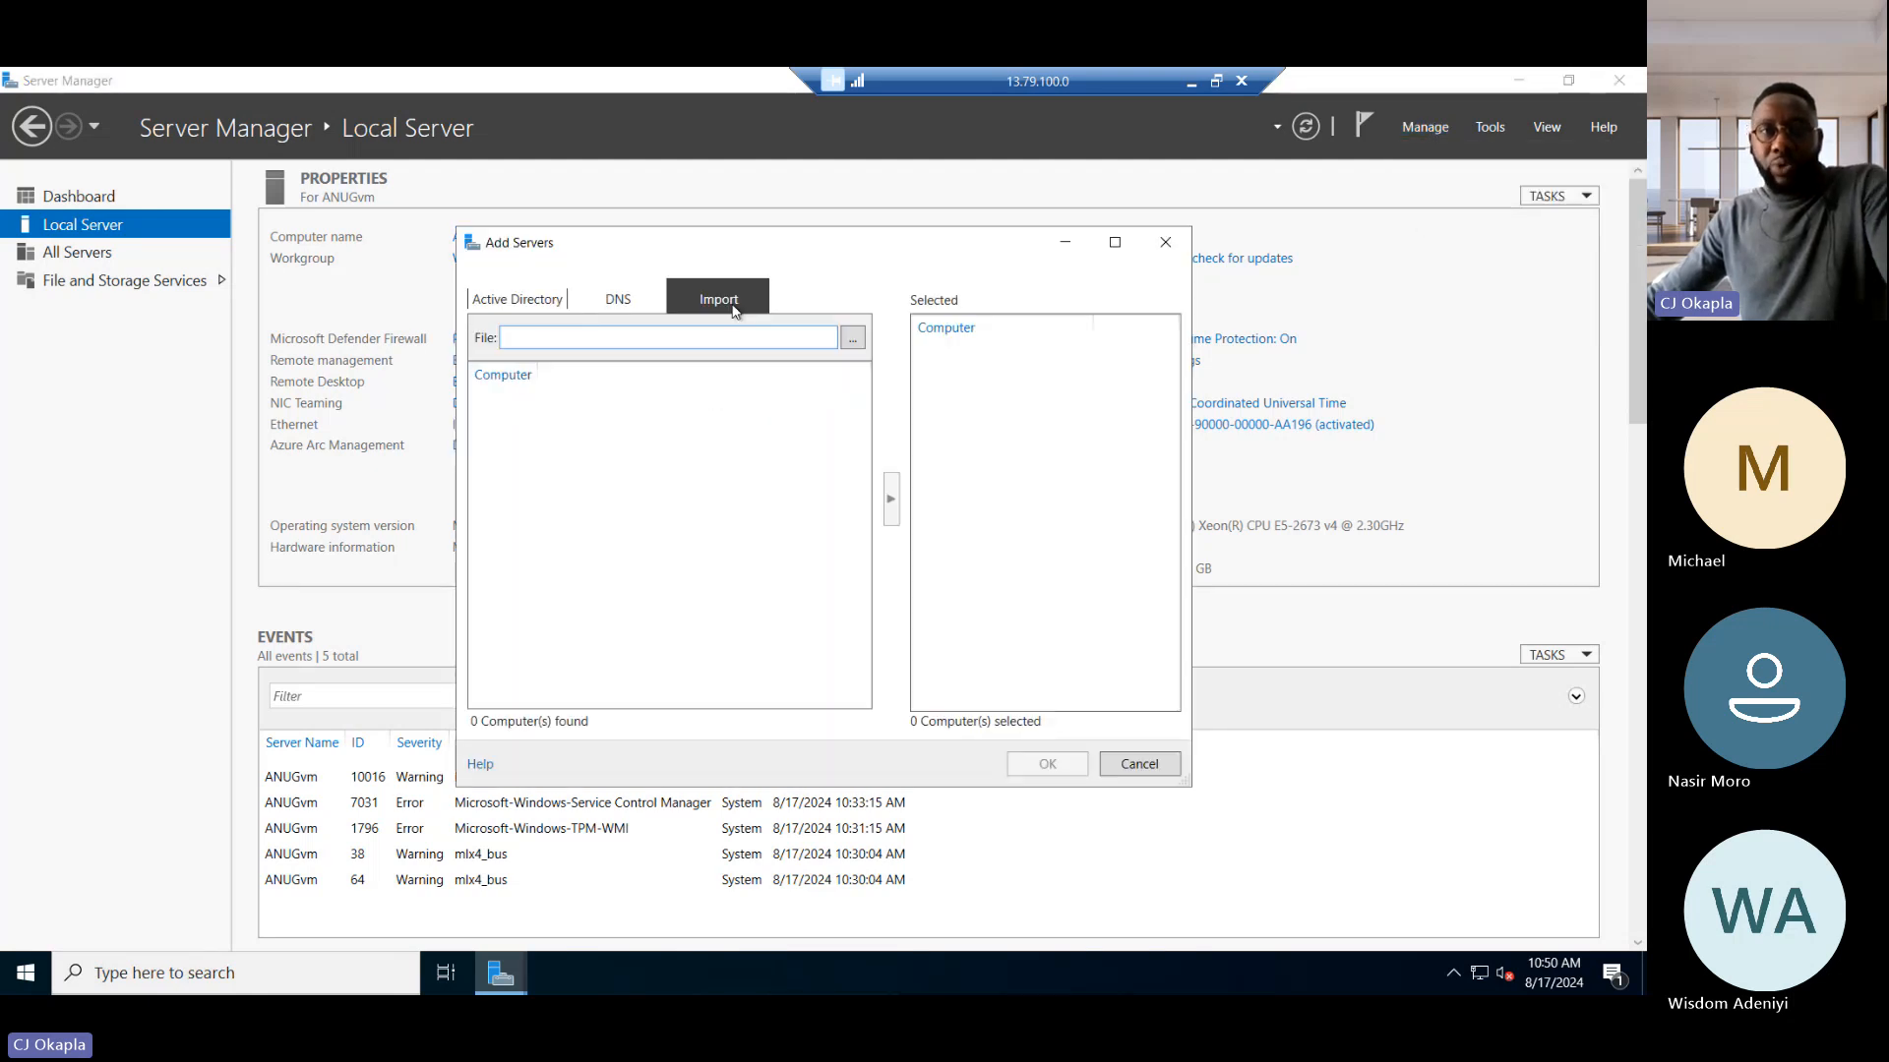
pyautogui.click(506, 384)
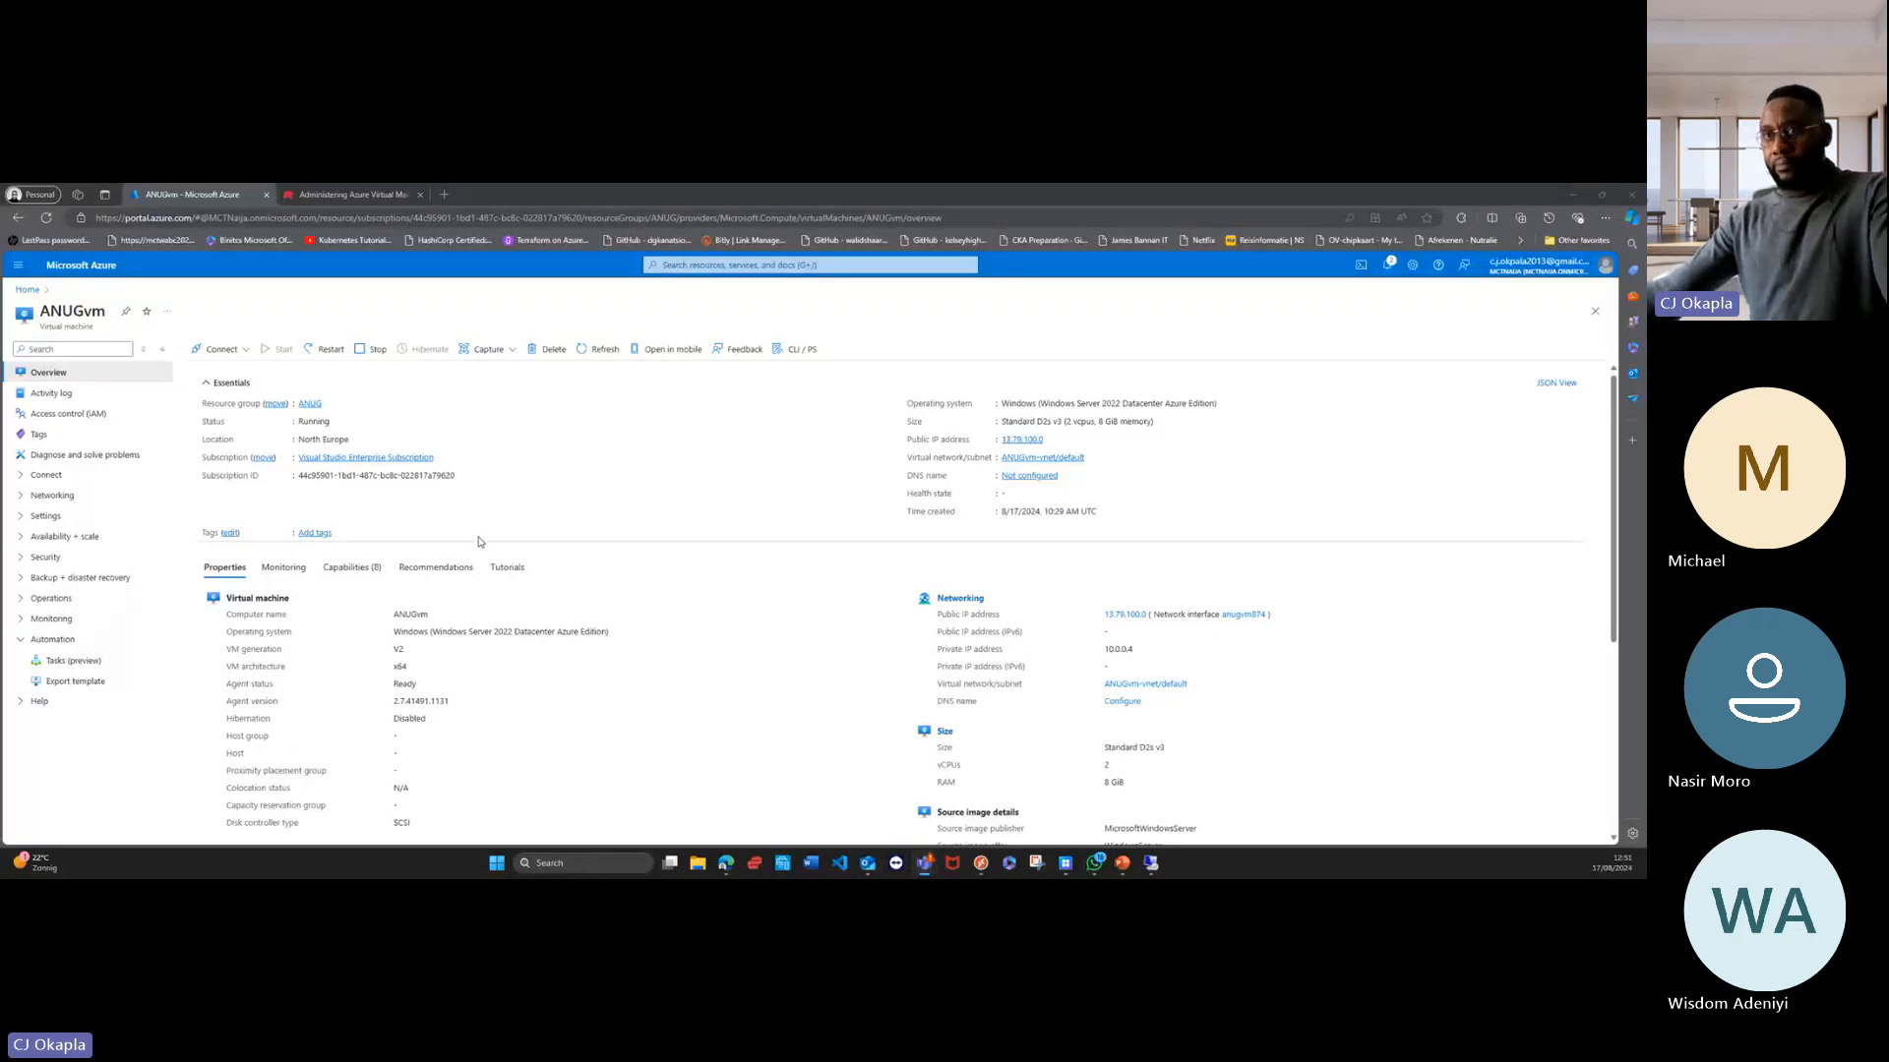
# Step: Resize the ANUGvm virtual machine in the Azure portal to the B-Series size B12ms and confirm the resize
pyautogui.scroll(-3, 314, 592)
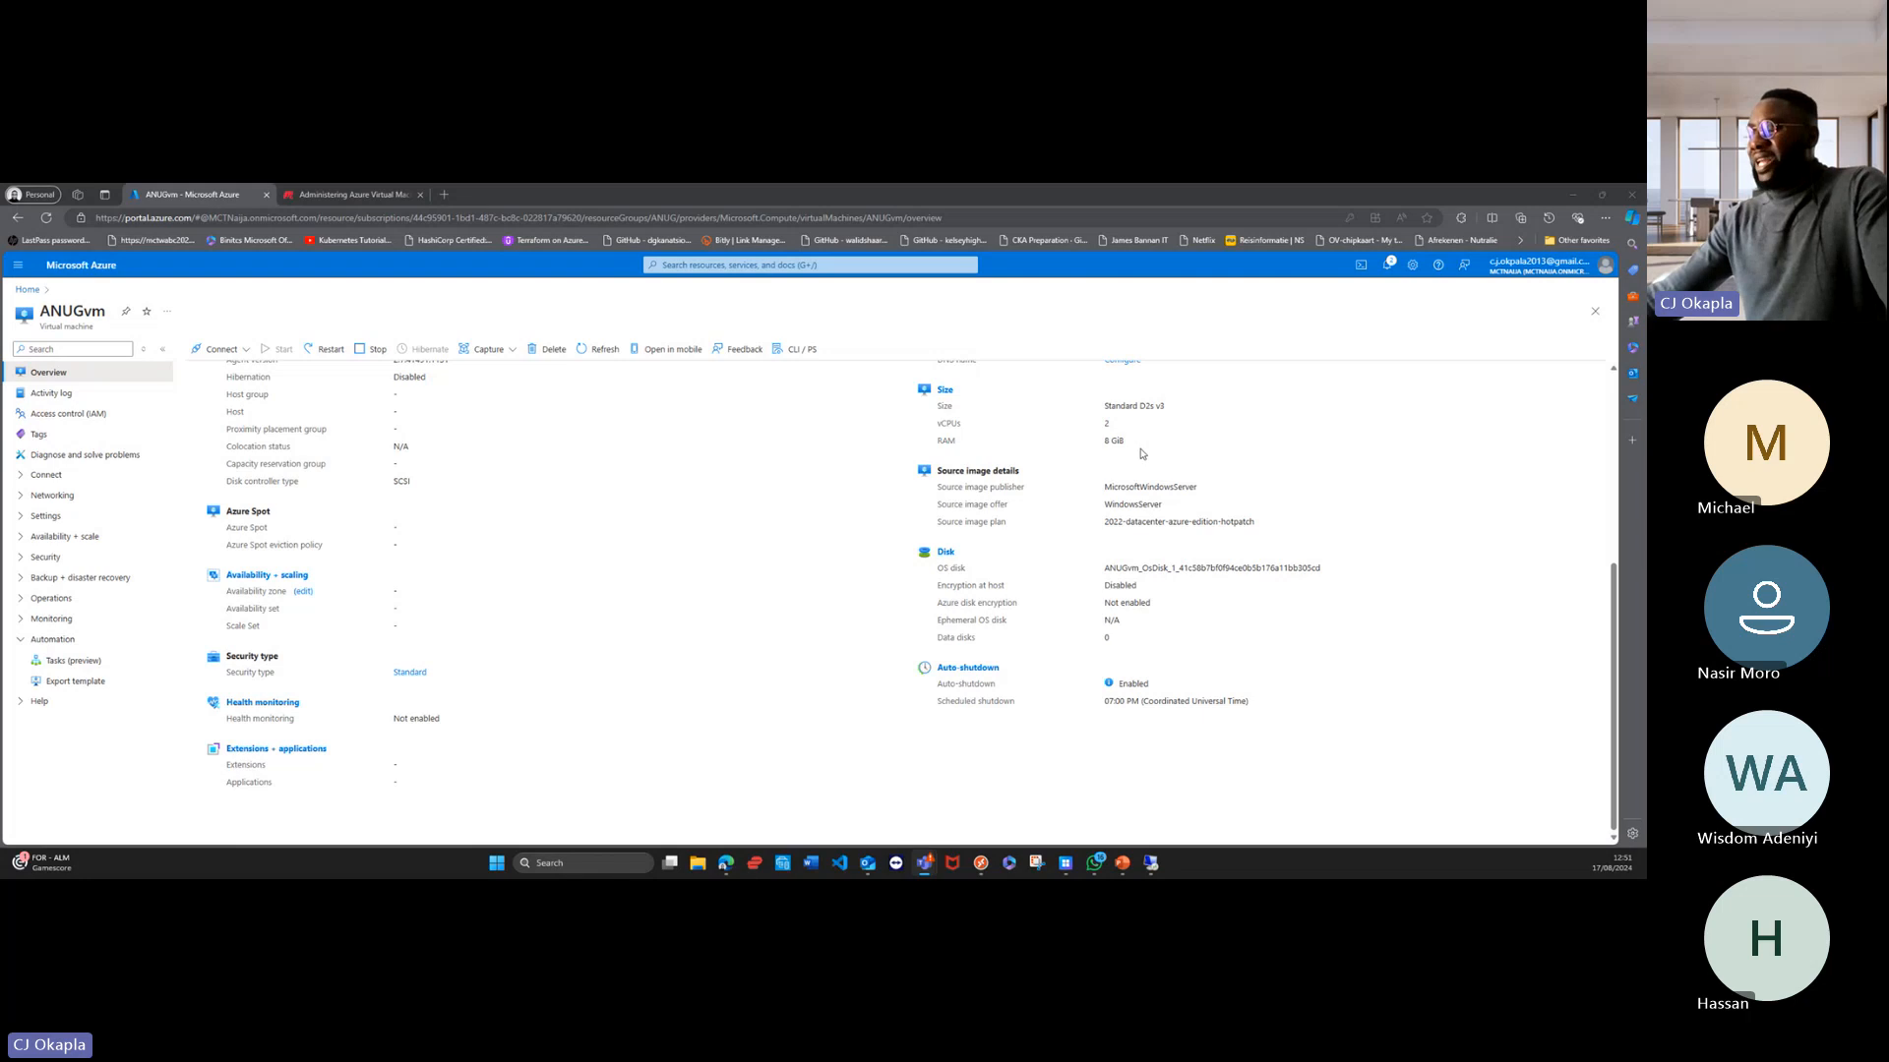
pyautogui.click(945, 391)
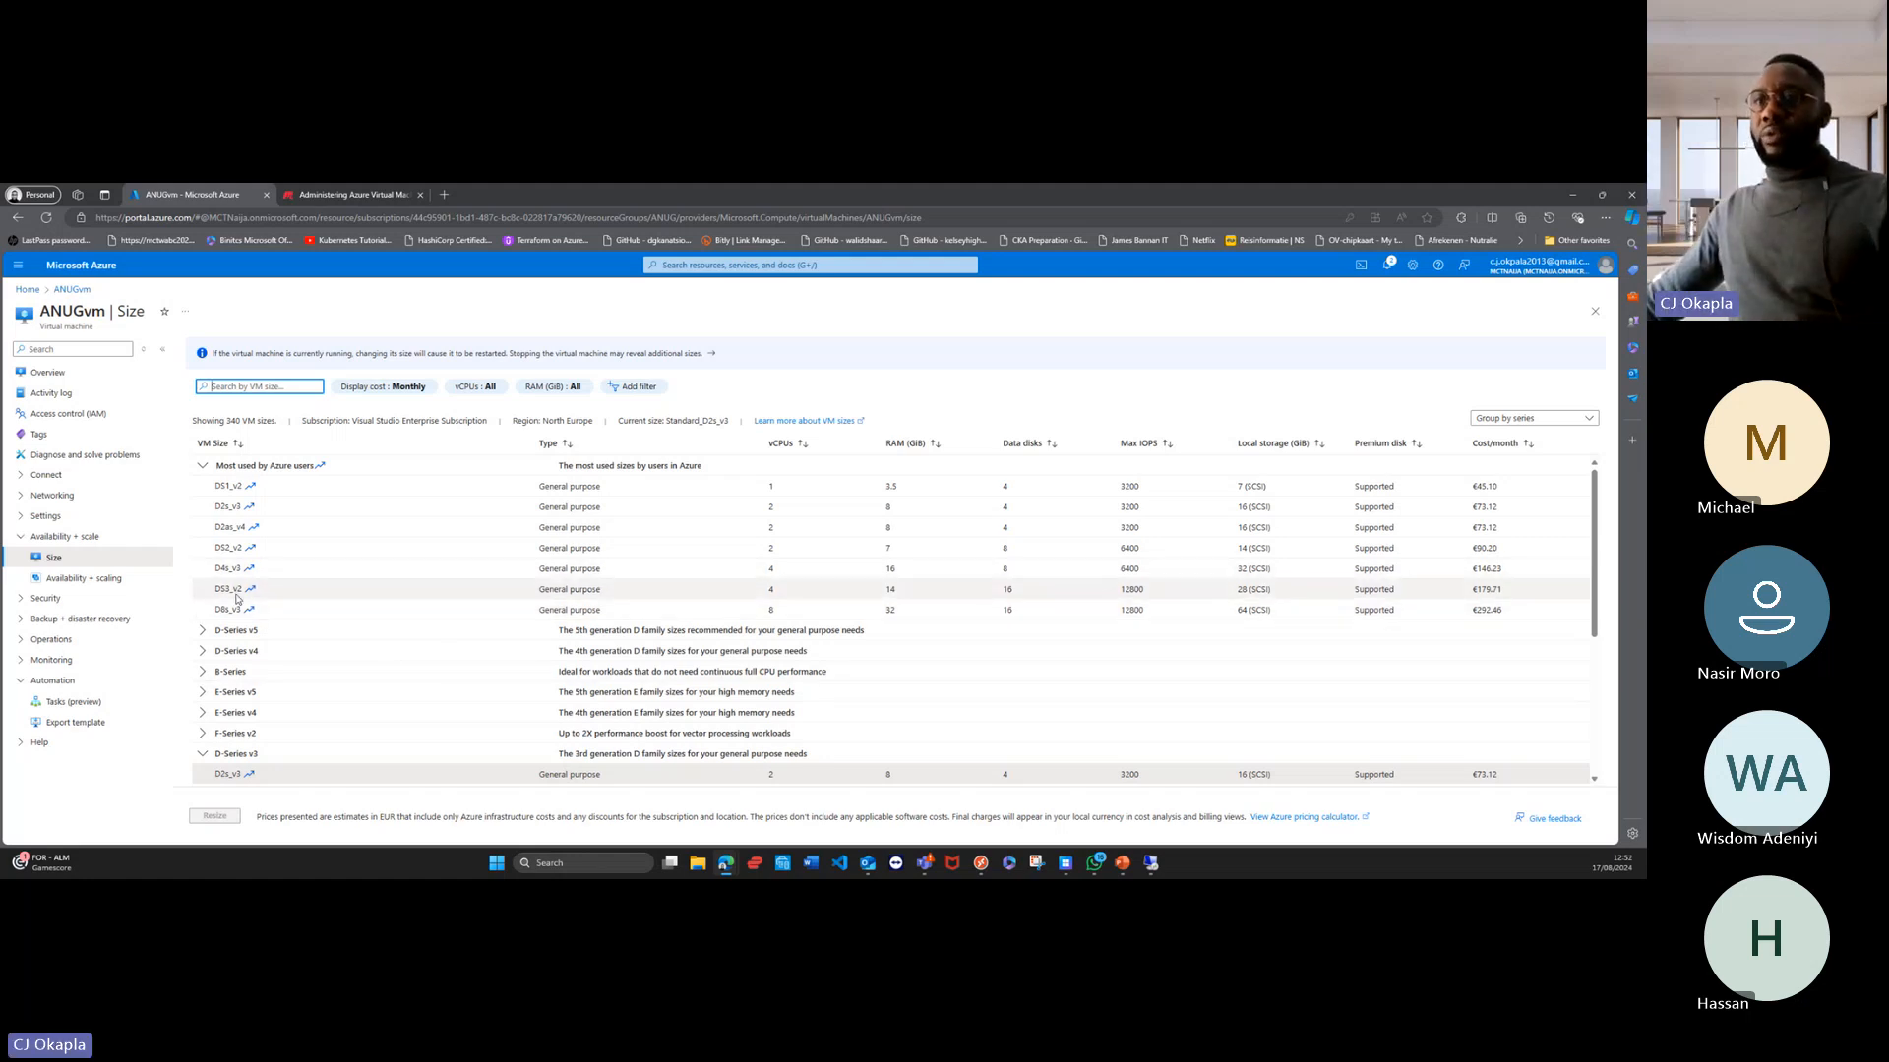
pyautogui.click(203, 673)
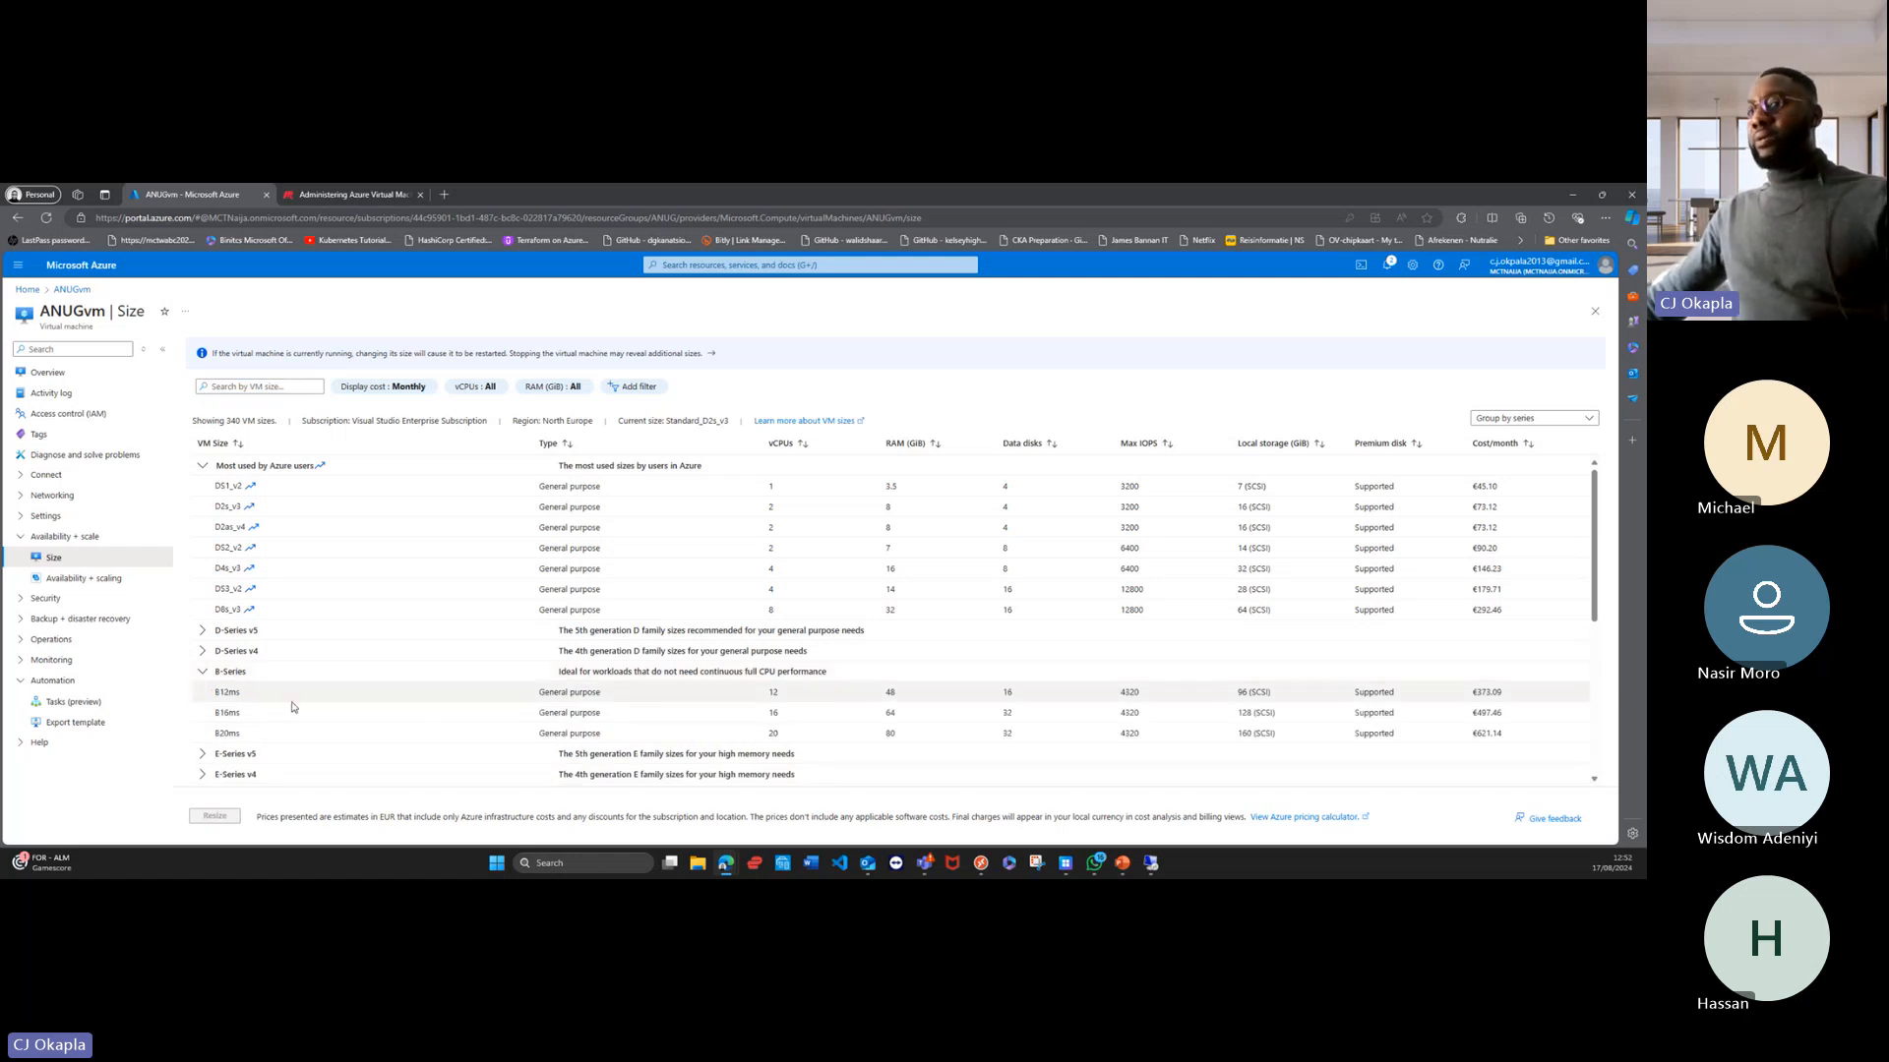
pyautogui.click(237, 693)
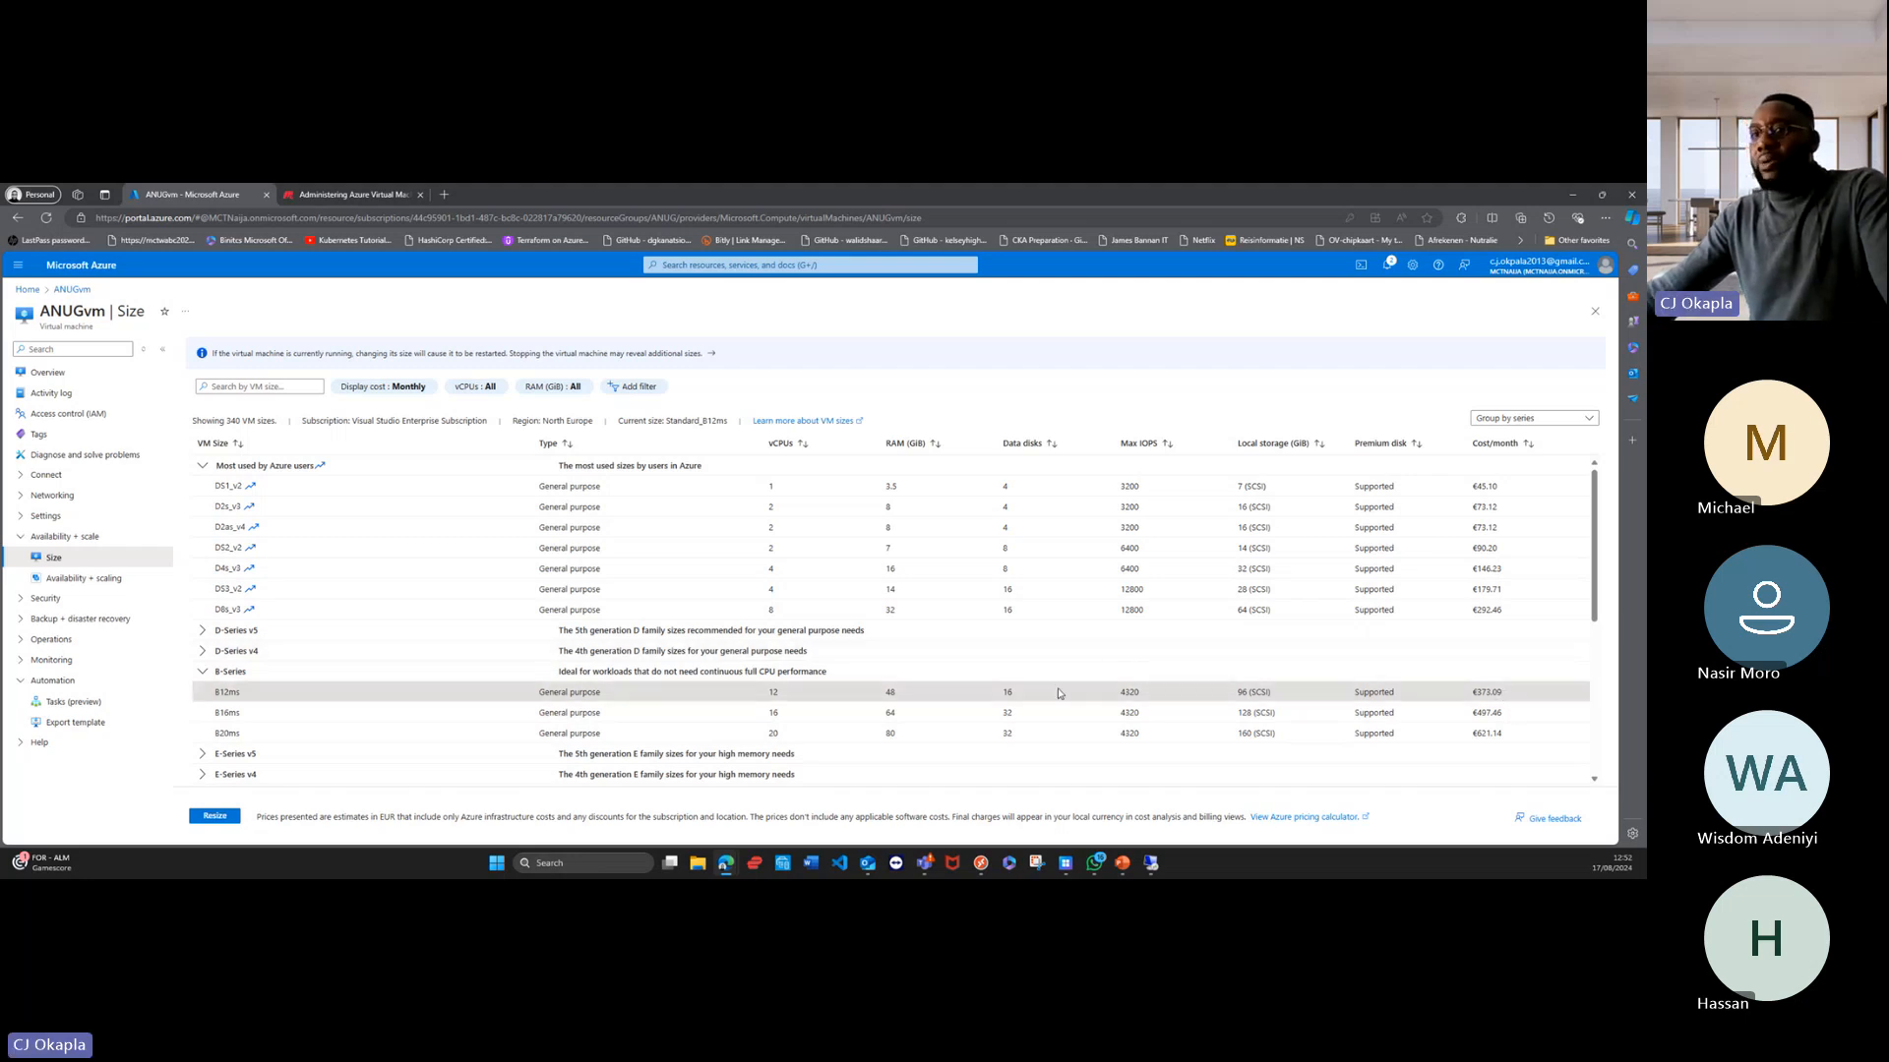
pyautogui.scroll(-1, 1475, 758)
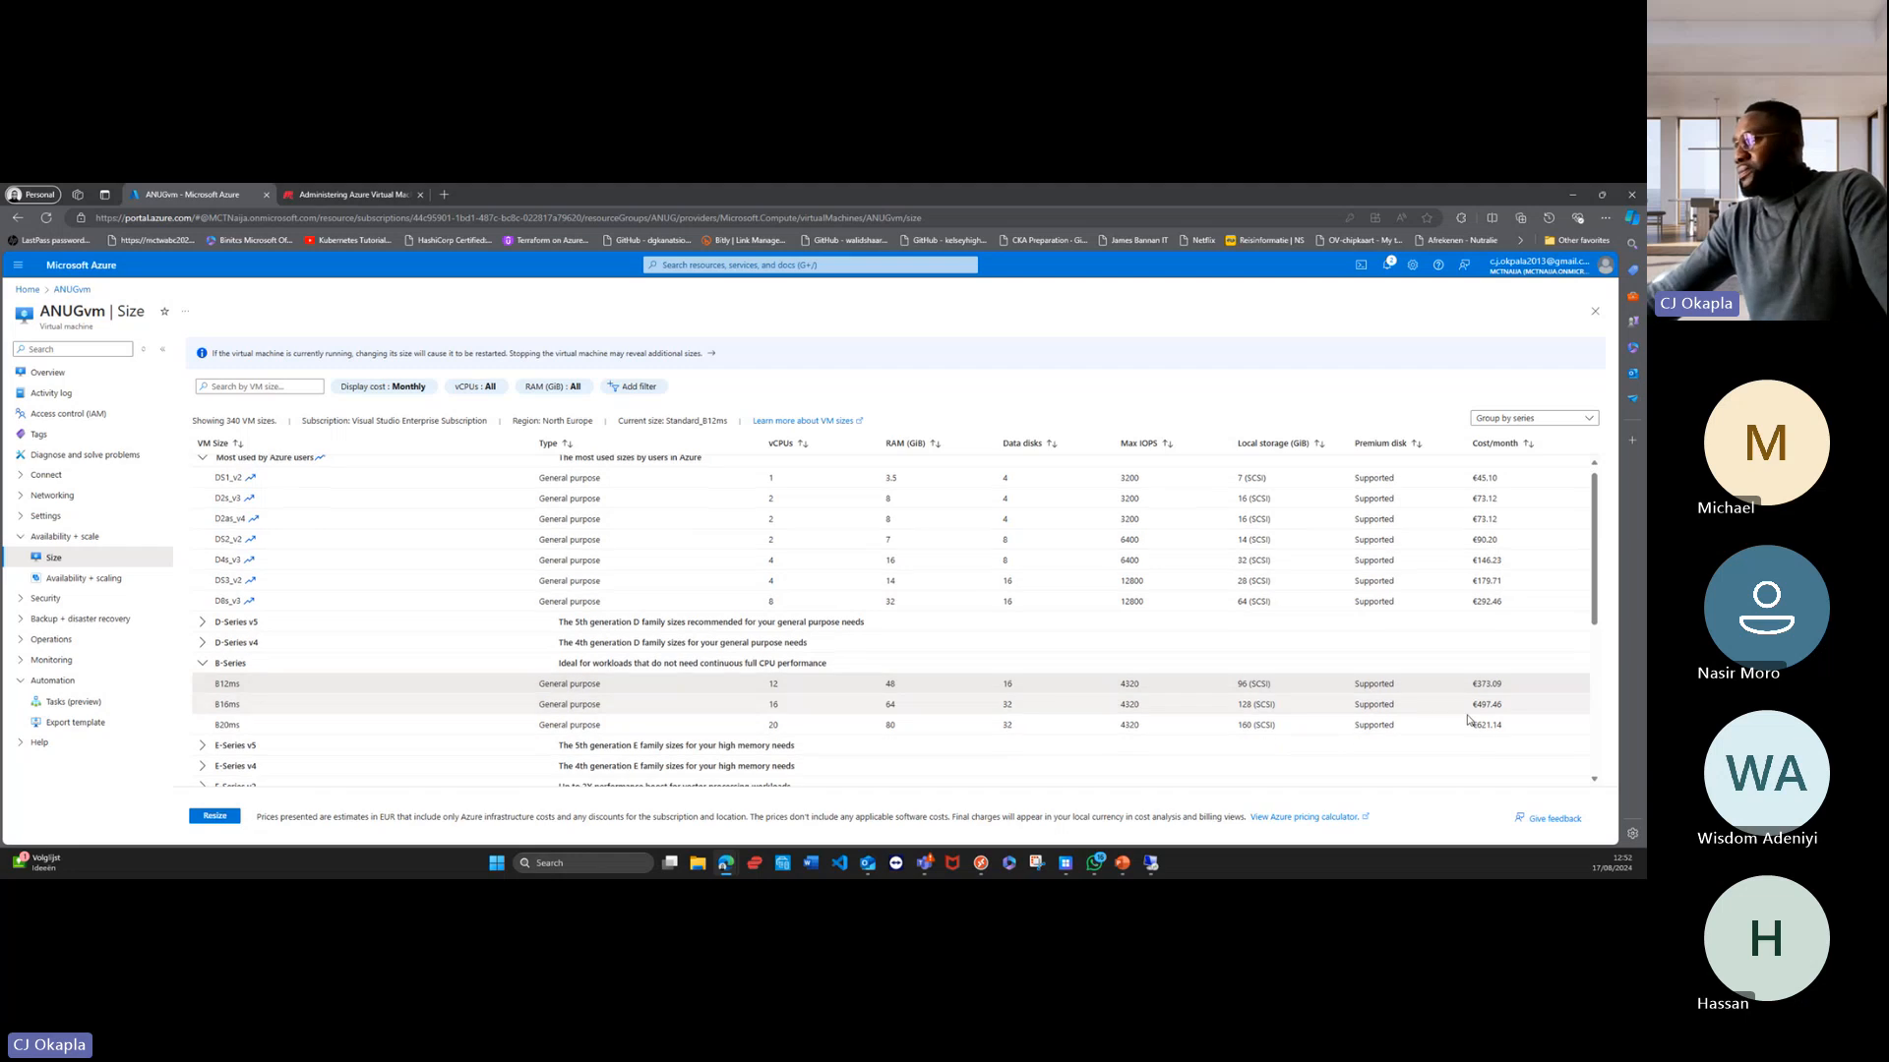
pyautogui.scroll(-3, 1469, 721)
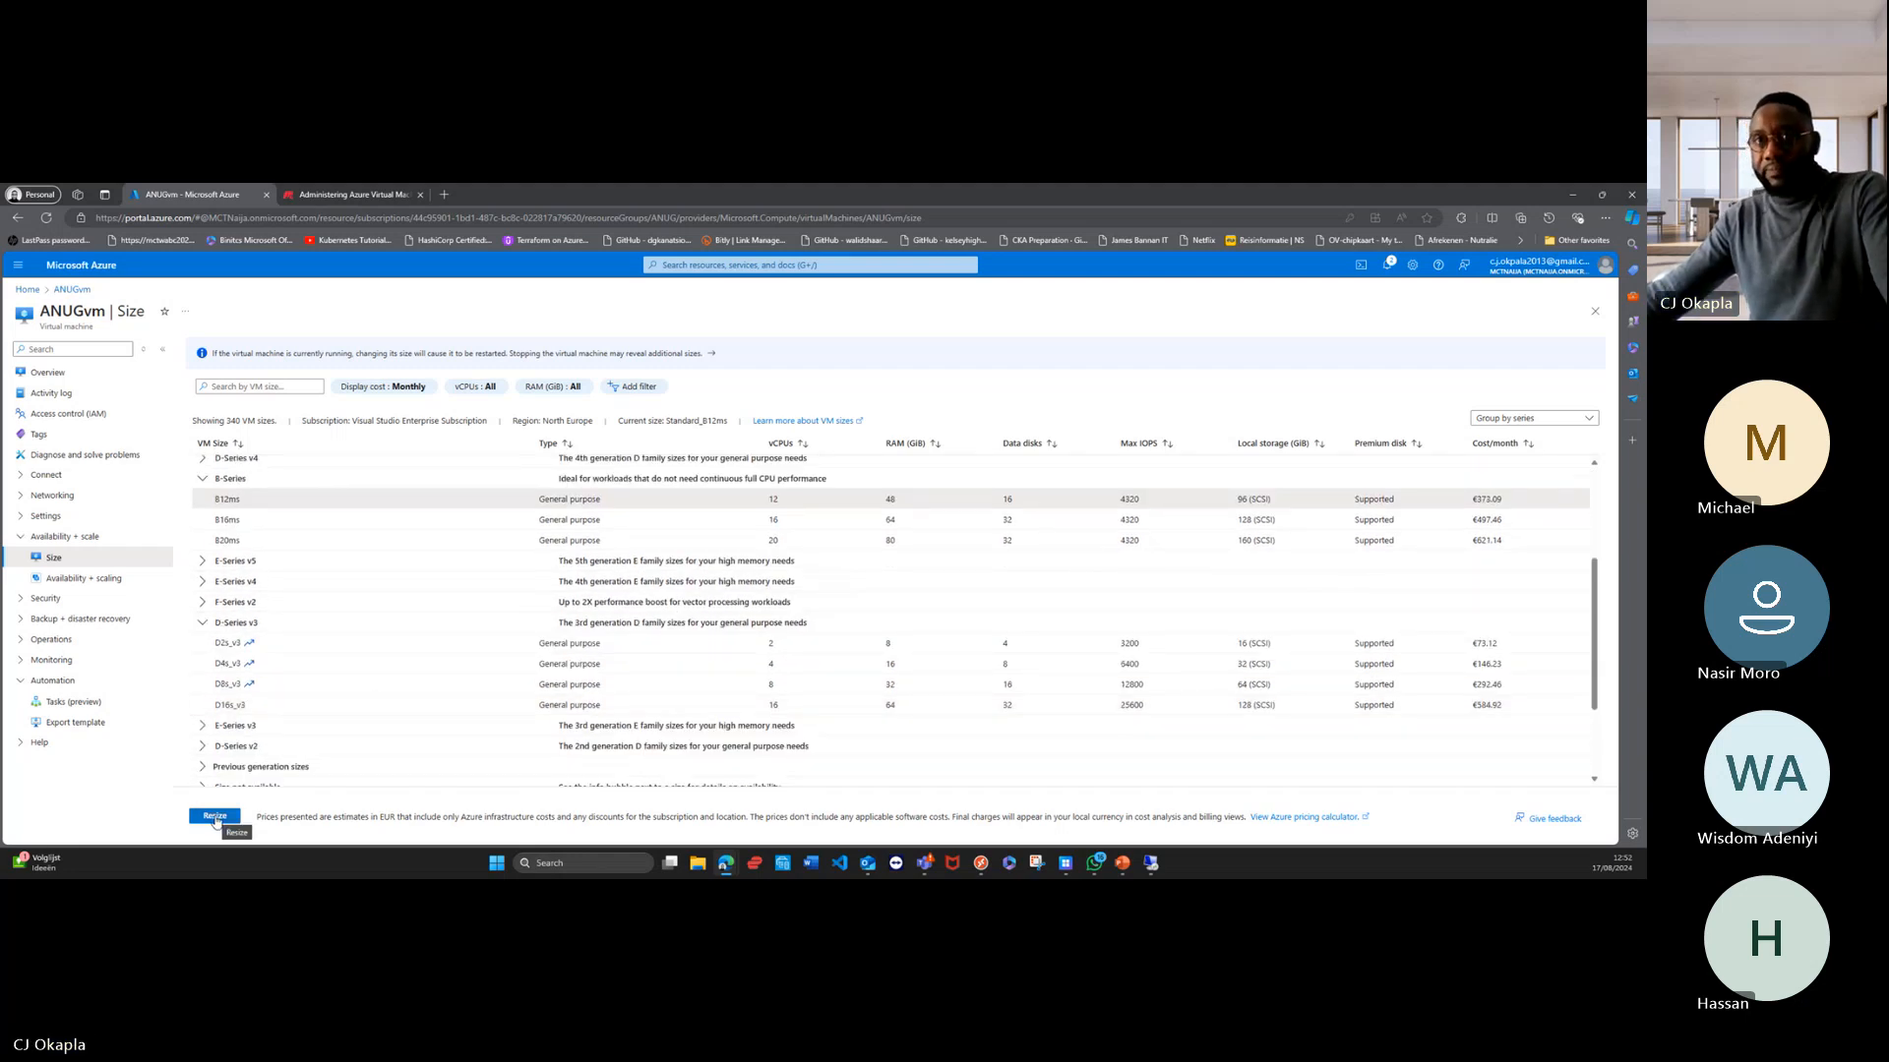
pyautogui.click(216, 817)
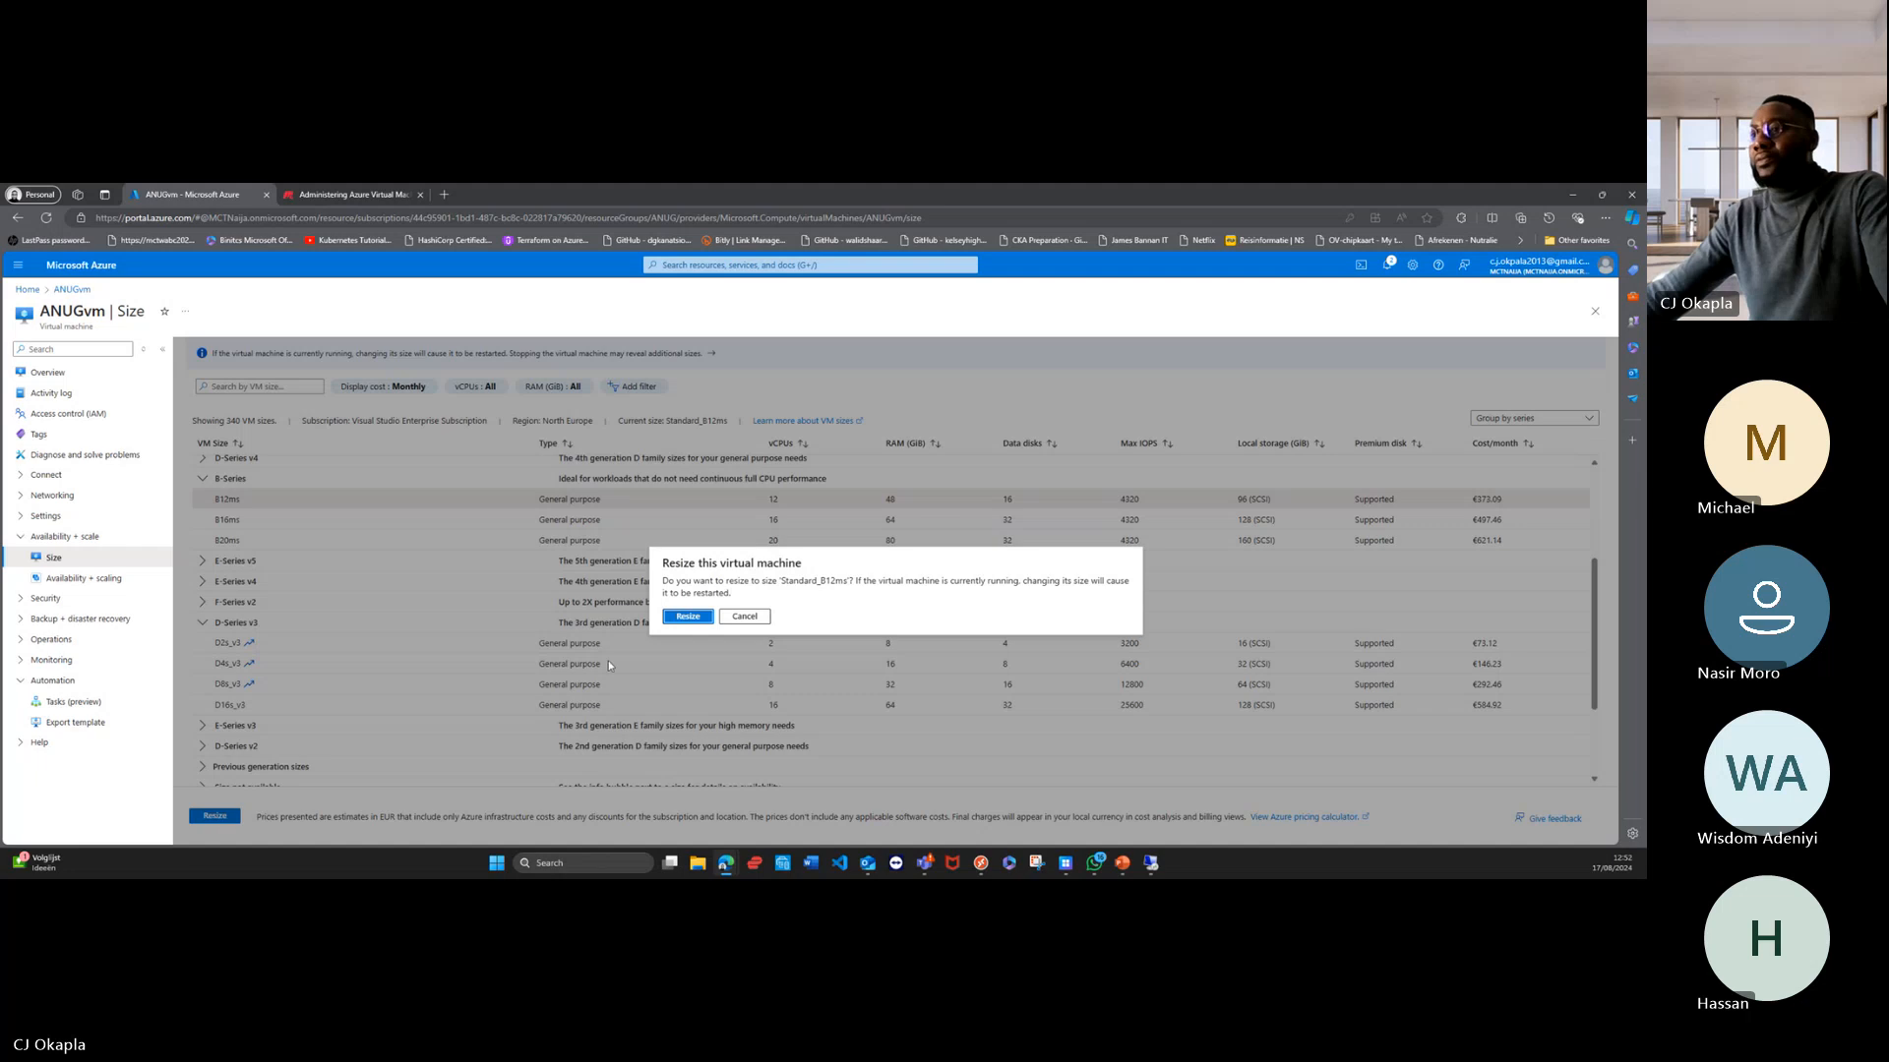
pyautogui.click(691, 618)
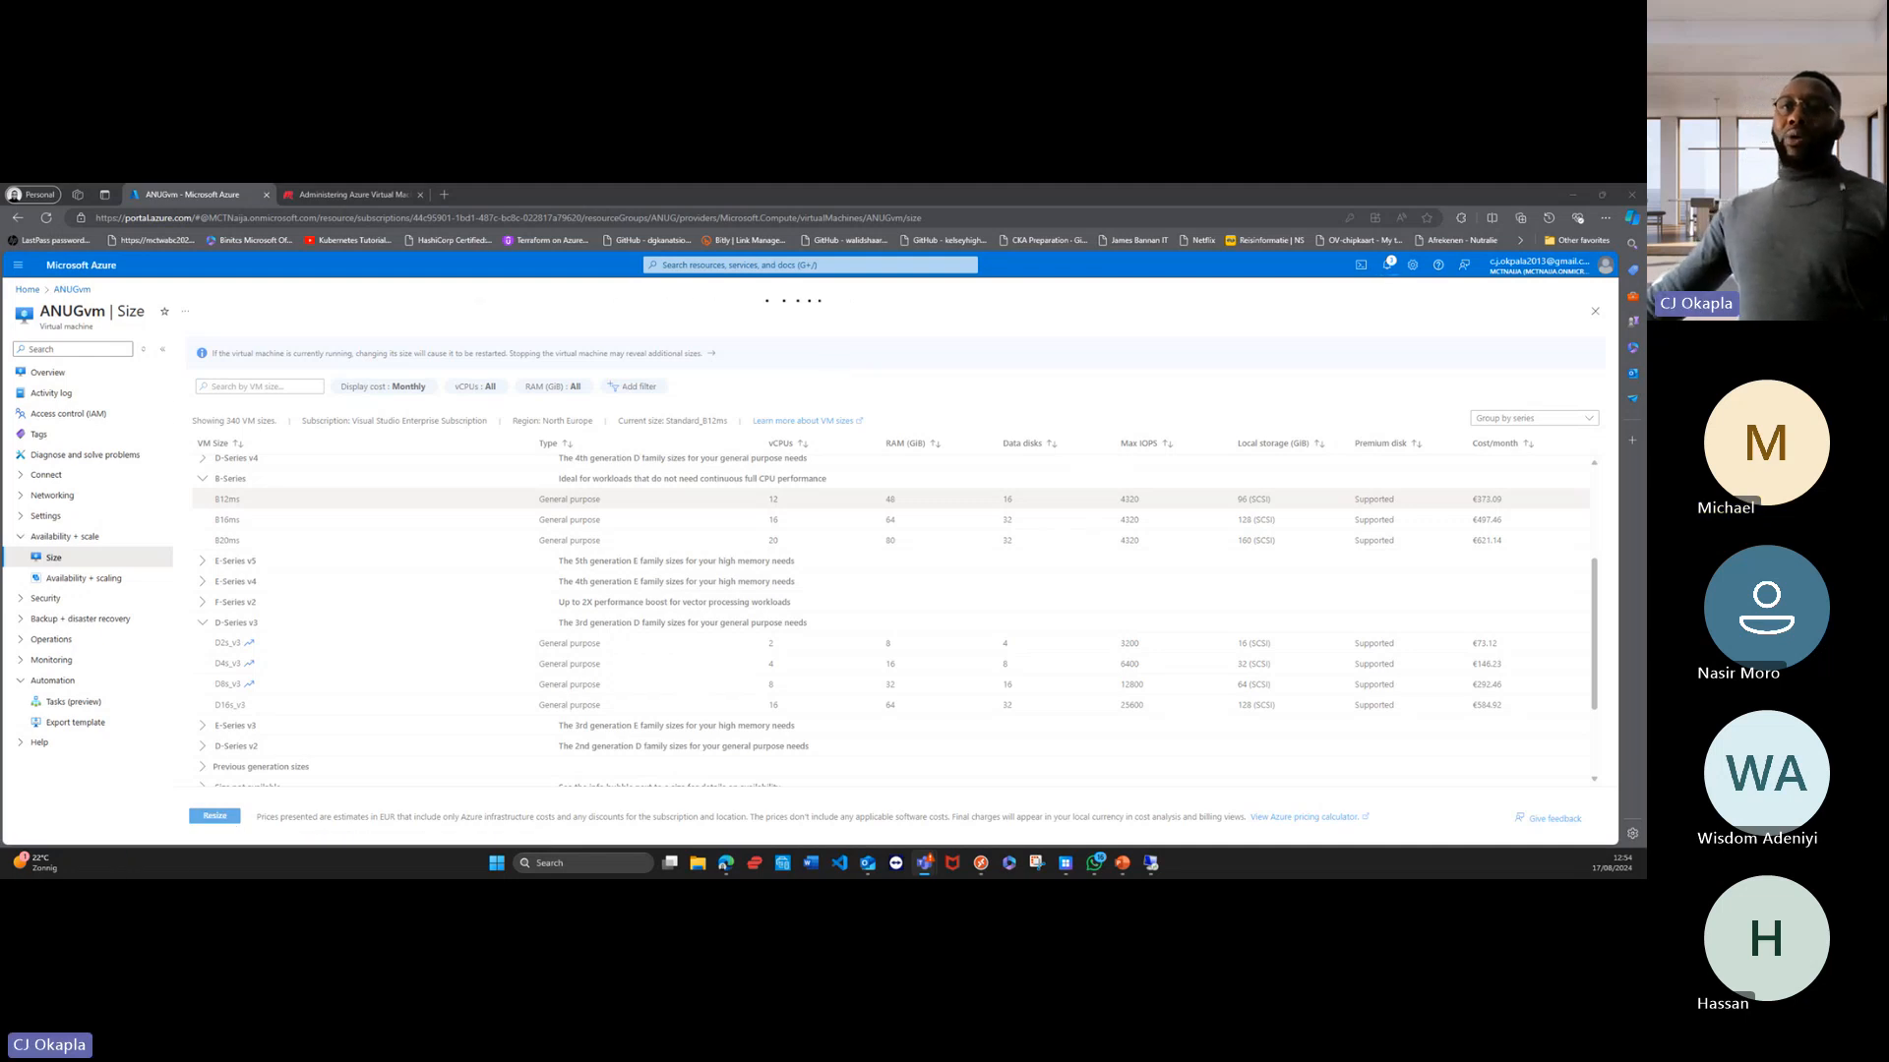
# Step: Open ANUGvm's Backup settings, try the Standard policy sub type, and review the backup policy and disk options
pyautogui.click(66, 620)
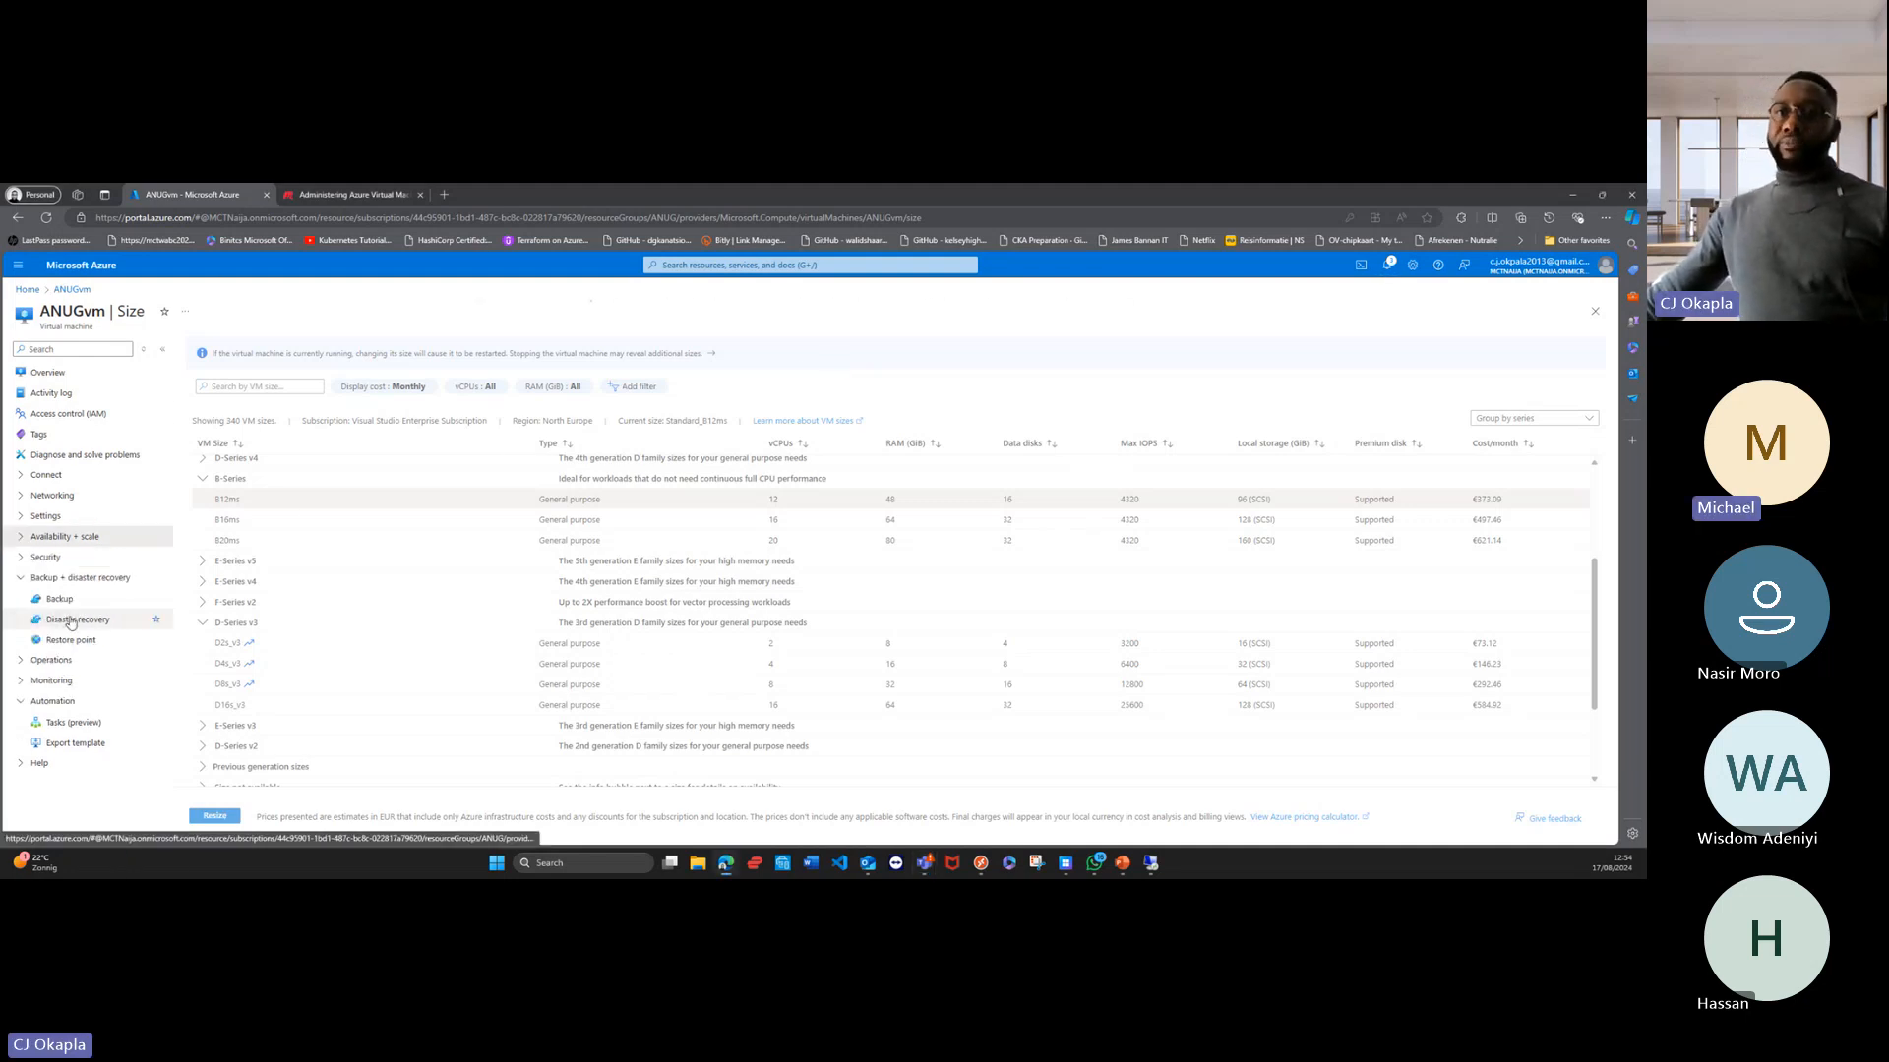
pyautogui.click(59, 599)
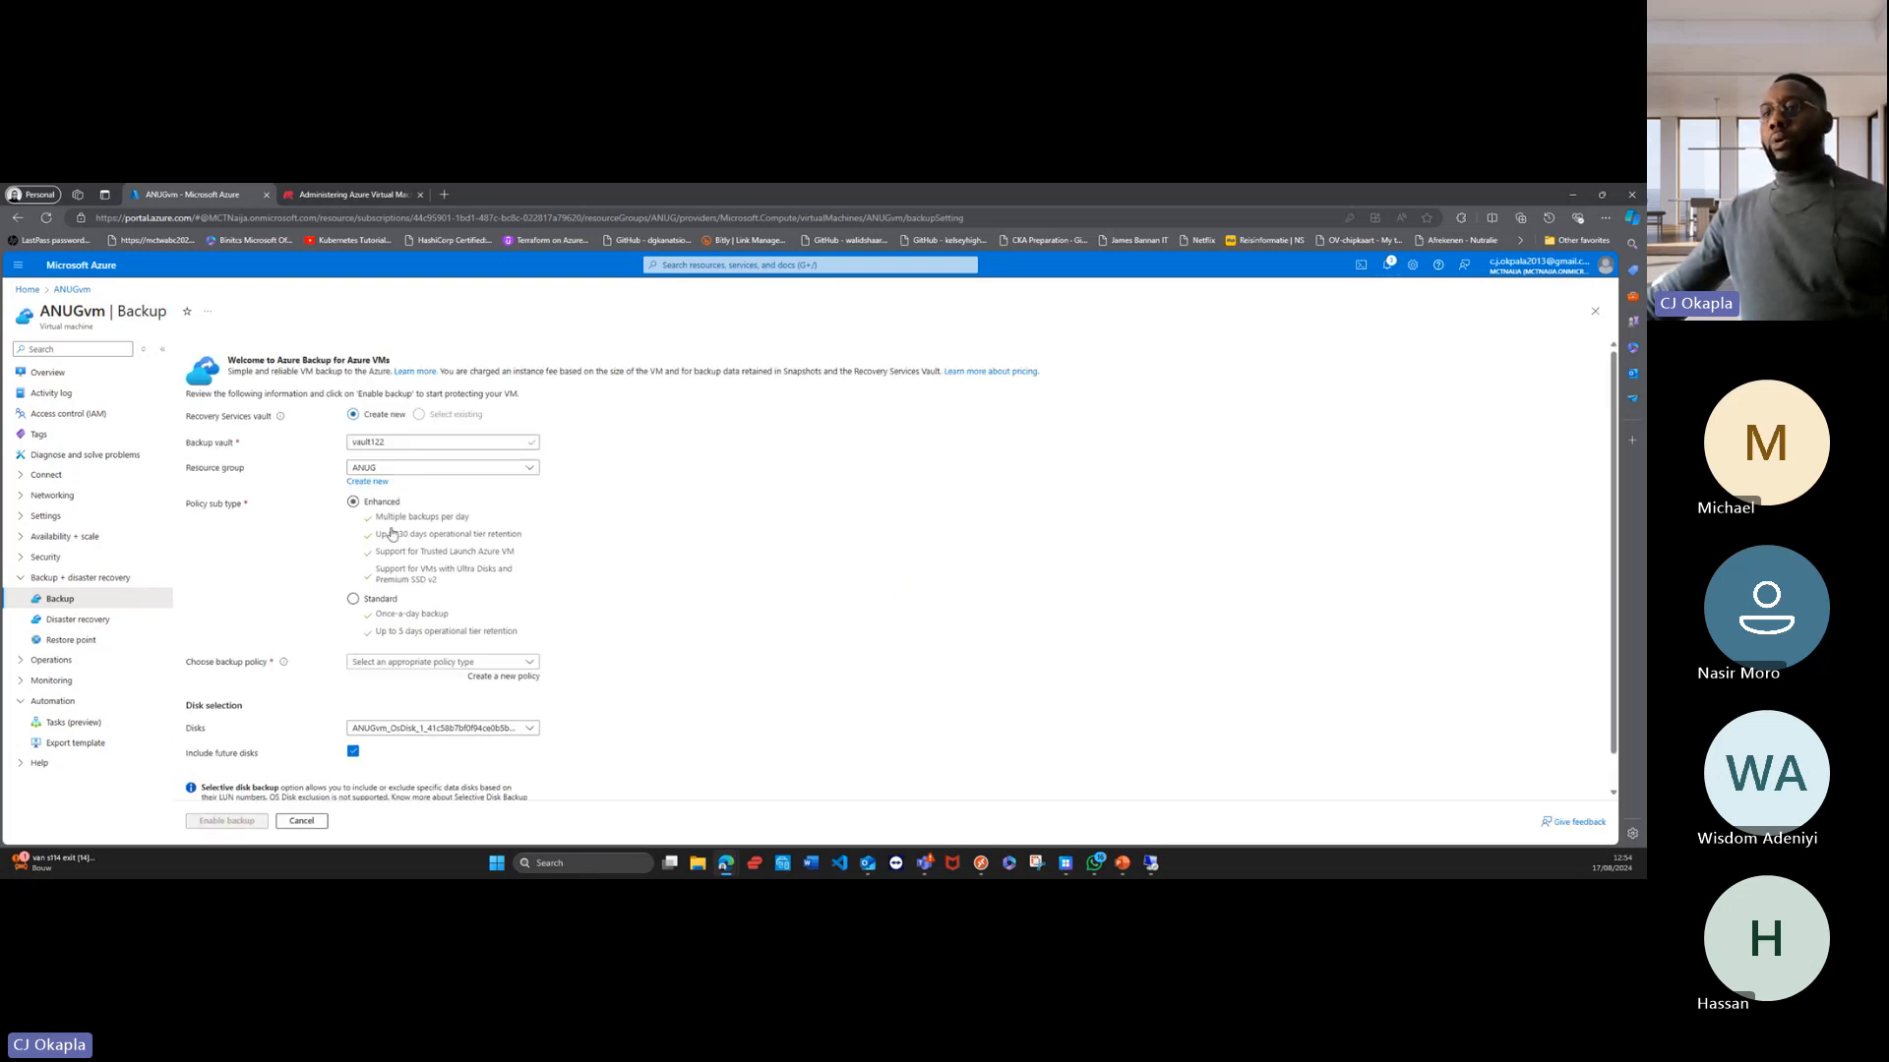
pyautogui.click(353, 599)
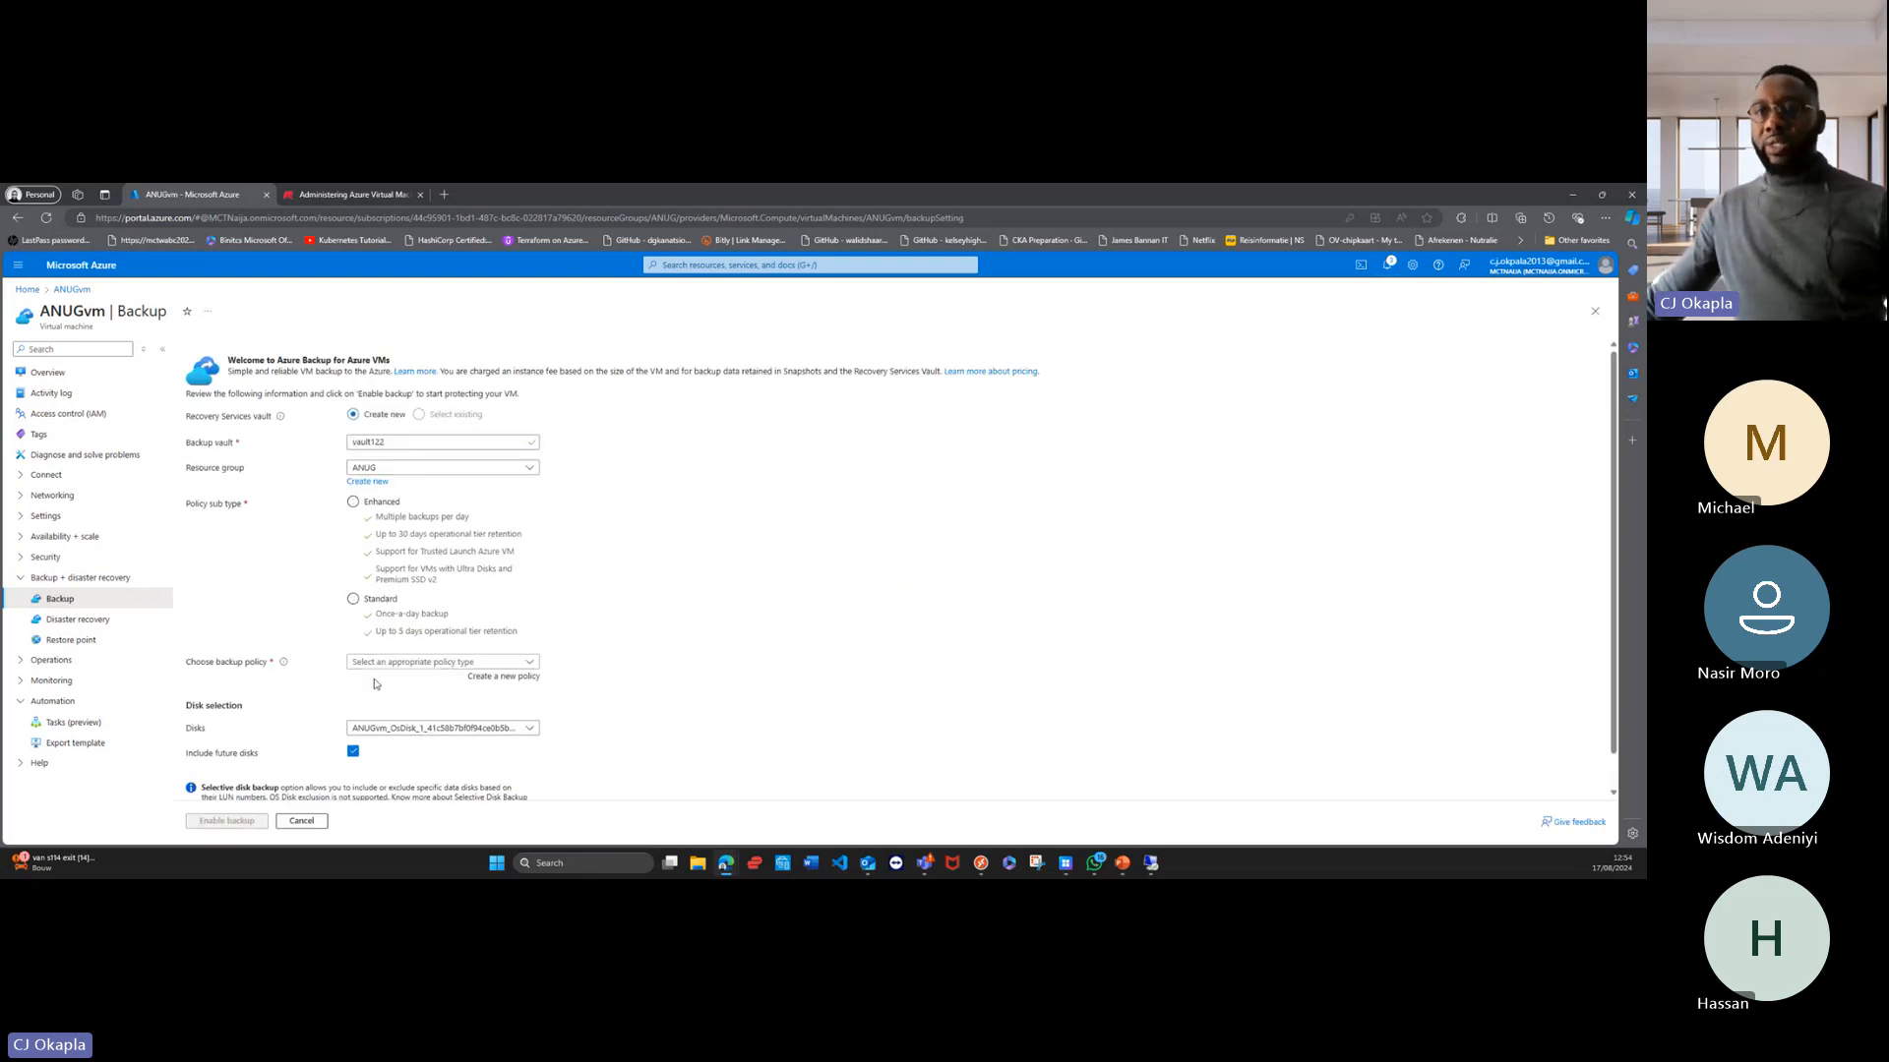
pyautogui.scroll(-1, 393, 634)
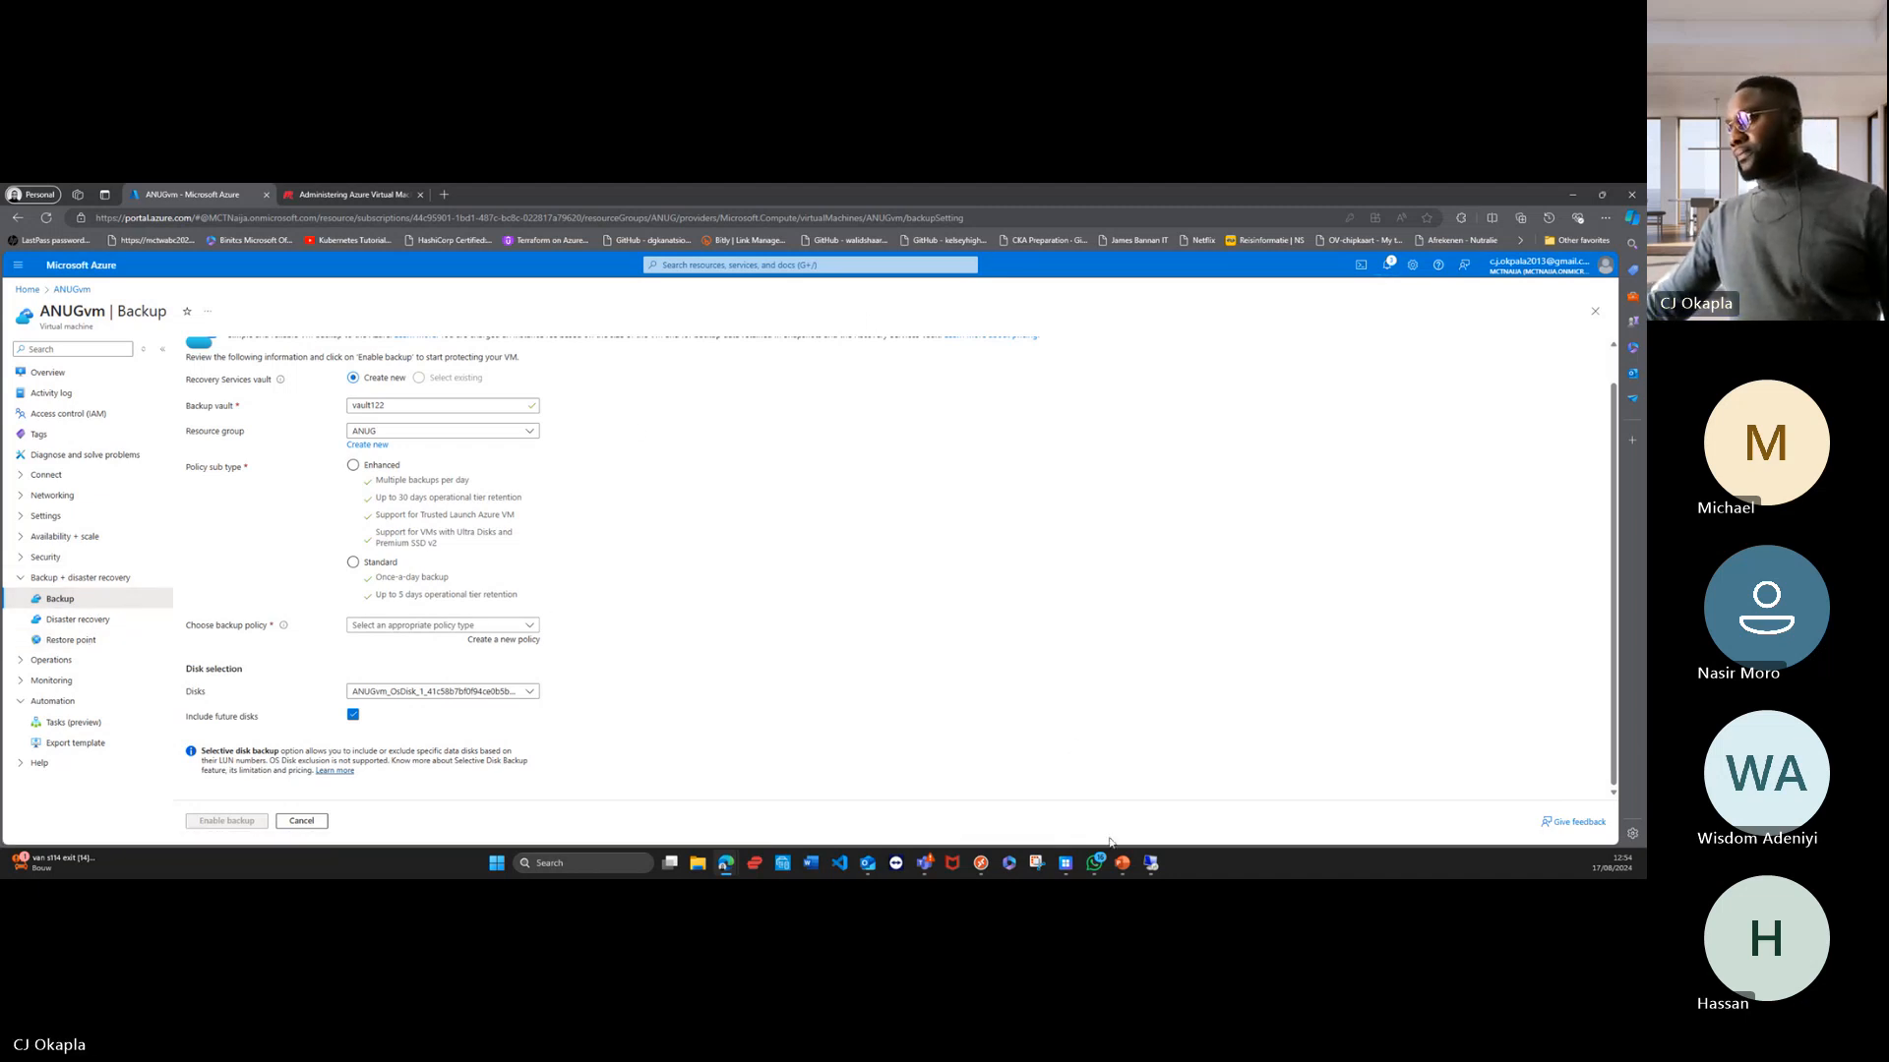
# Step: Switch to the presentation in PowerPoint and show the Lab 01 – Architecture diagram slide
pyautogui.moveTo(1128, 866)
pyautogui.click(1058, 782)
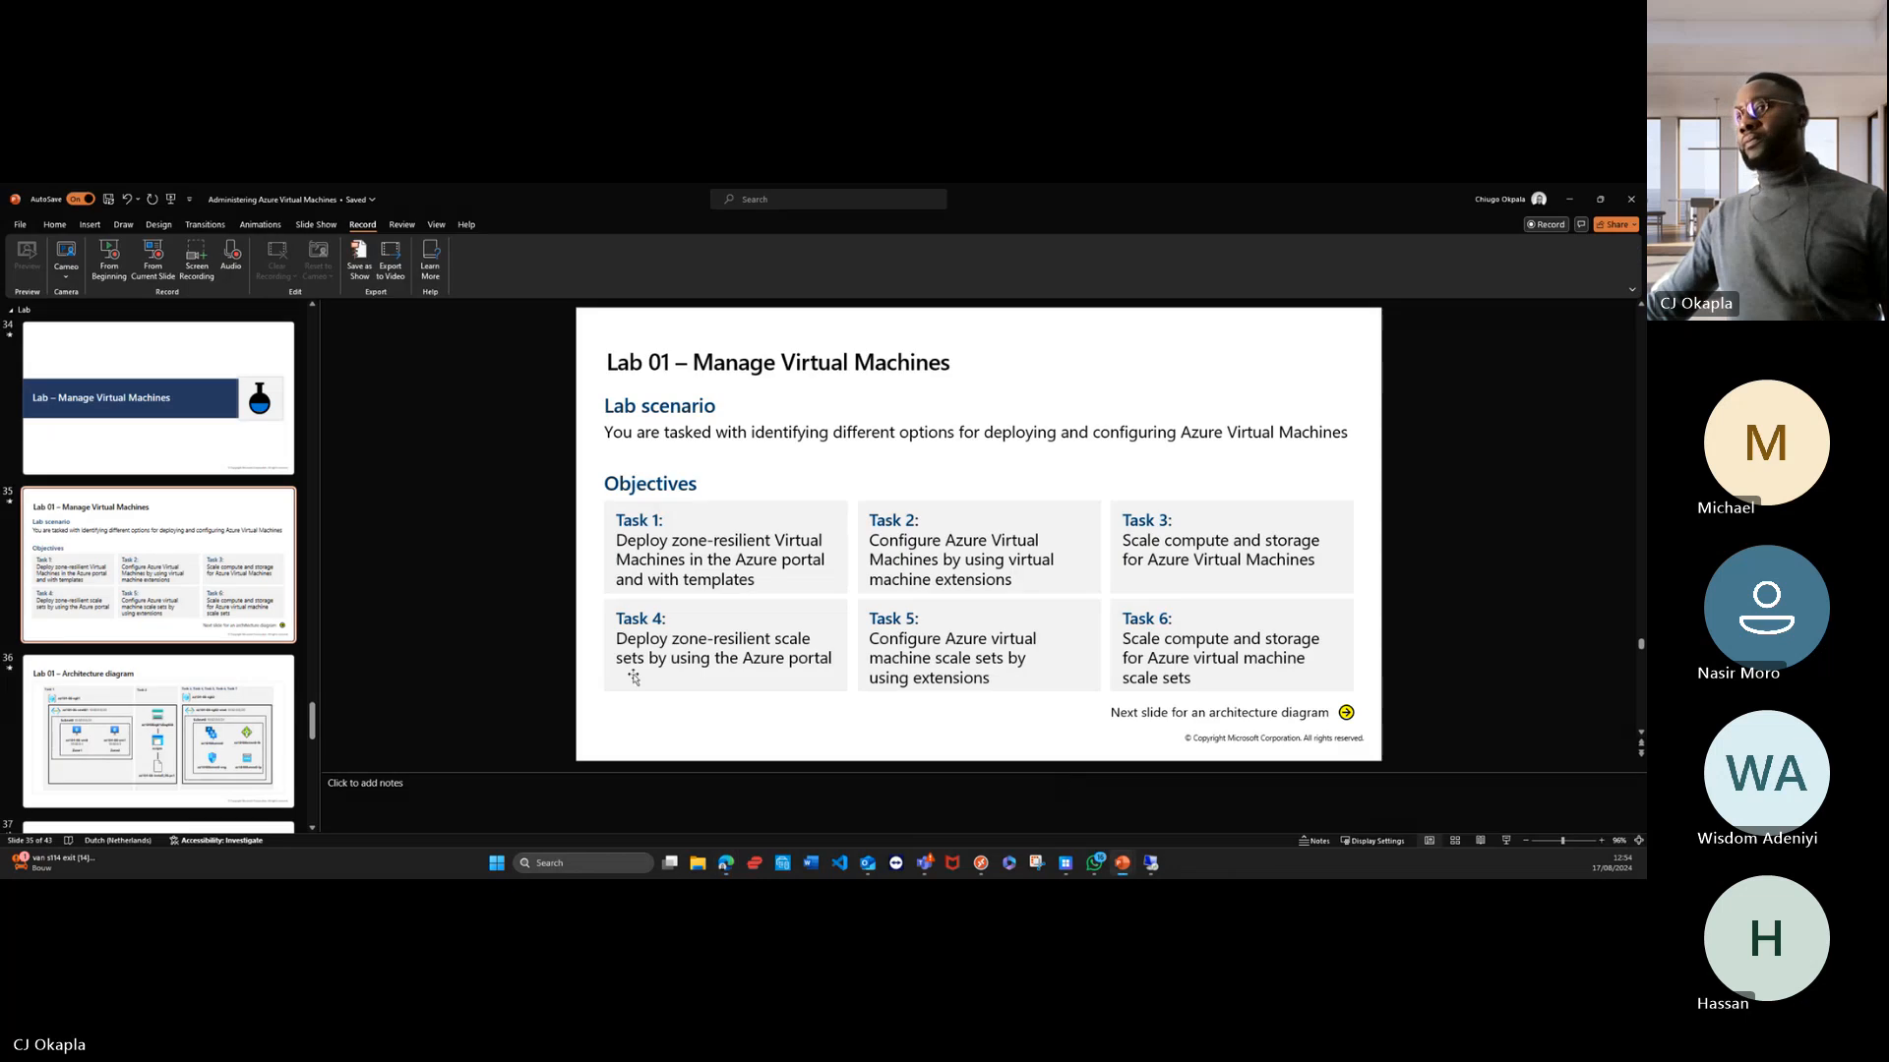
pyautogui.click(218, 710)
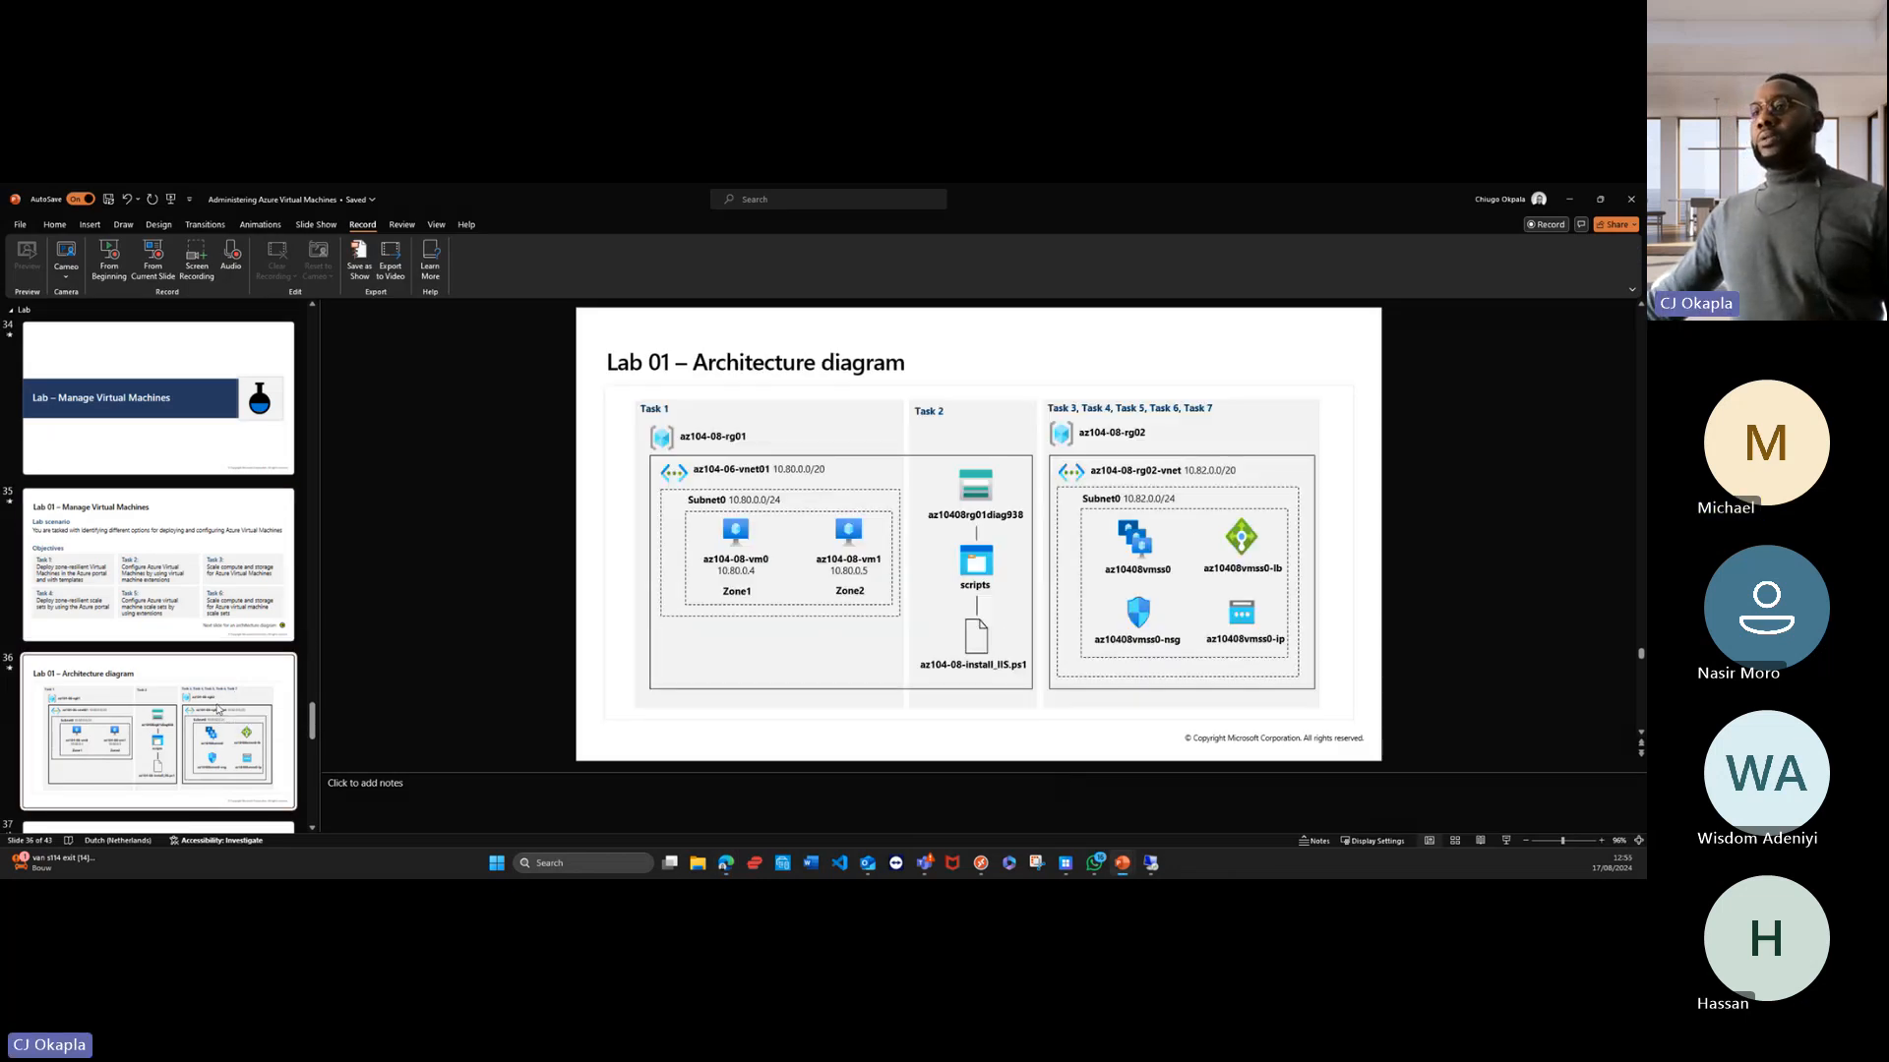
pyautogui.scroll(-3, 218, 707)
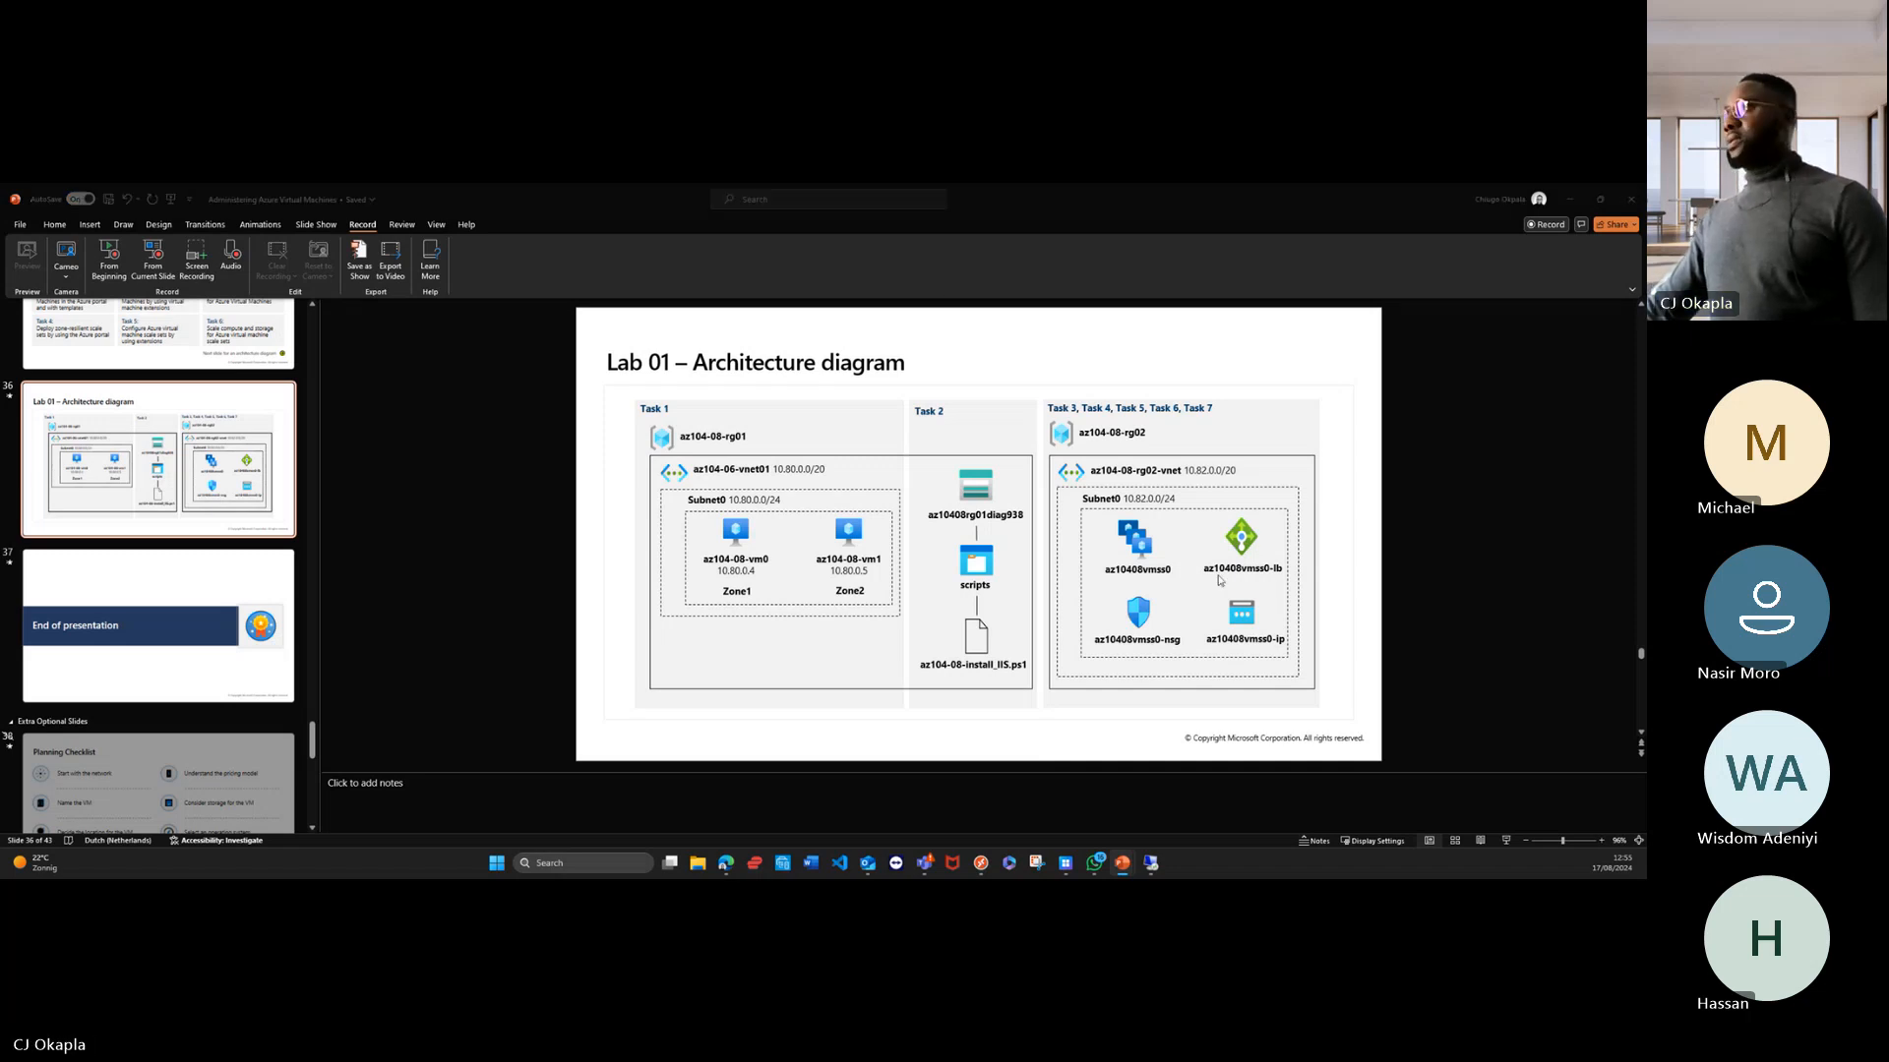
# Step: Return to the Azure portal in the browser and open the virtual network ANUGvm-vnet from ANUGvm's overview
pyautogui.click(1570, 202)
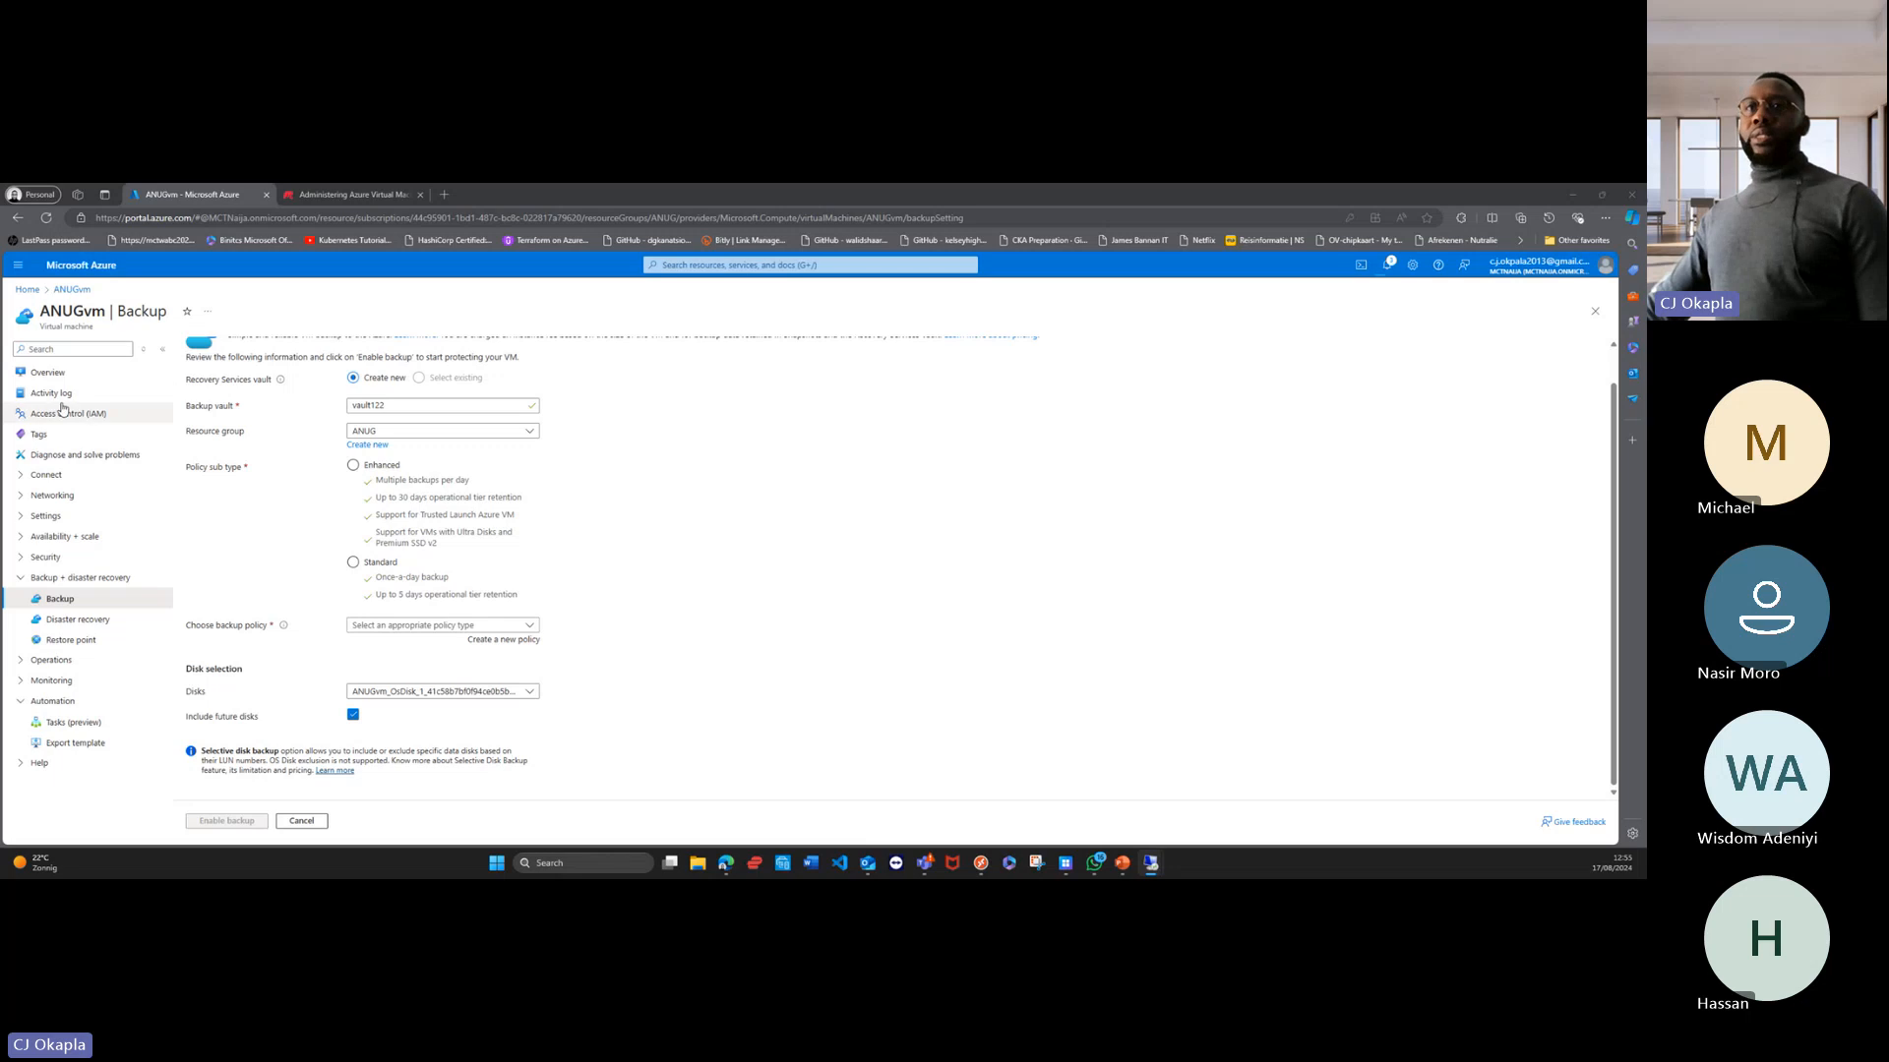
pyautogui.click(49, 373)
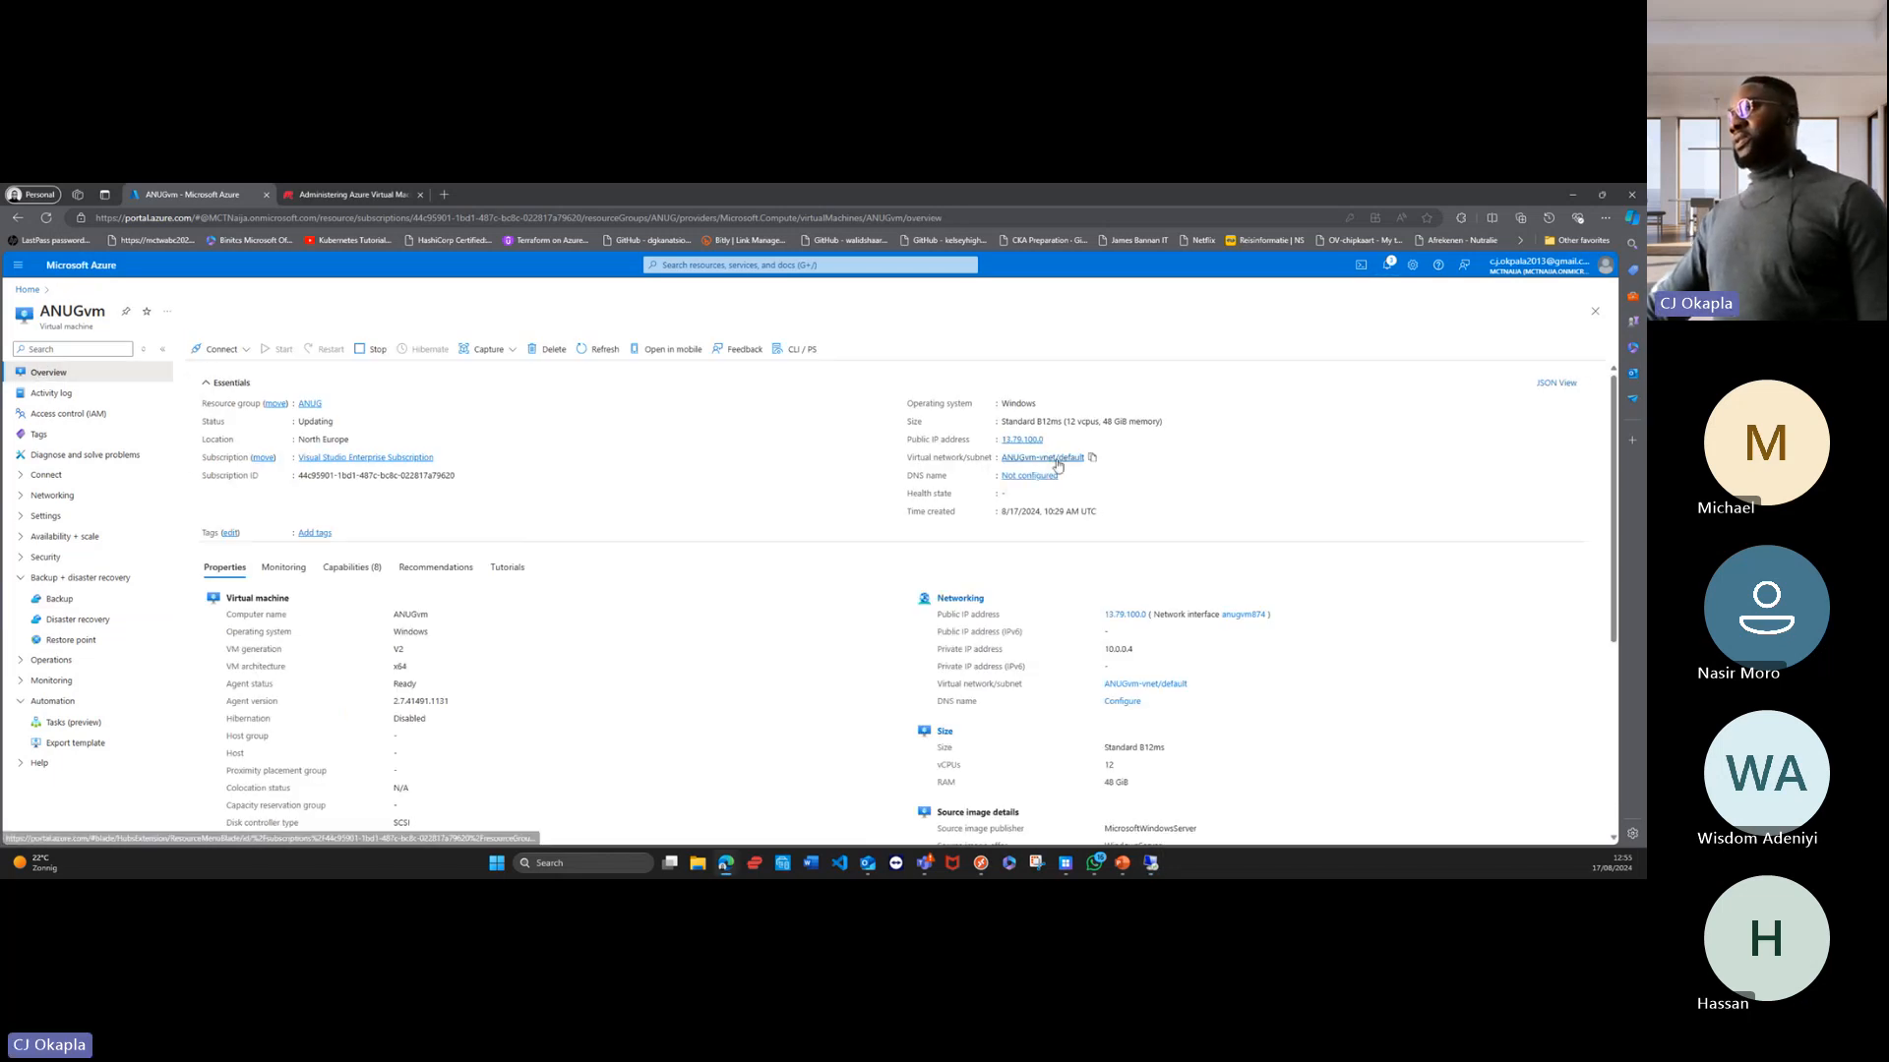
pyautogui.click(1018, 458)
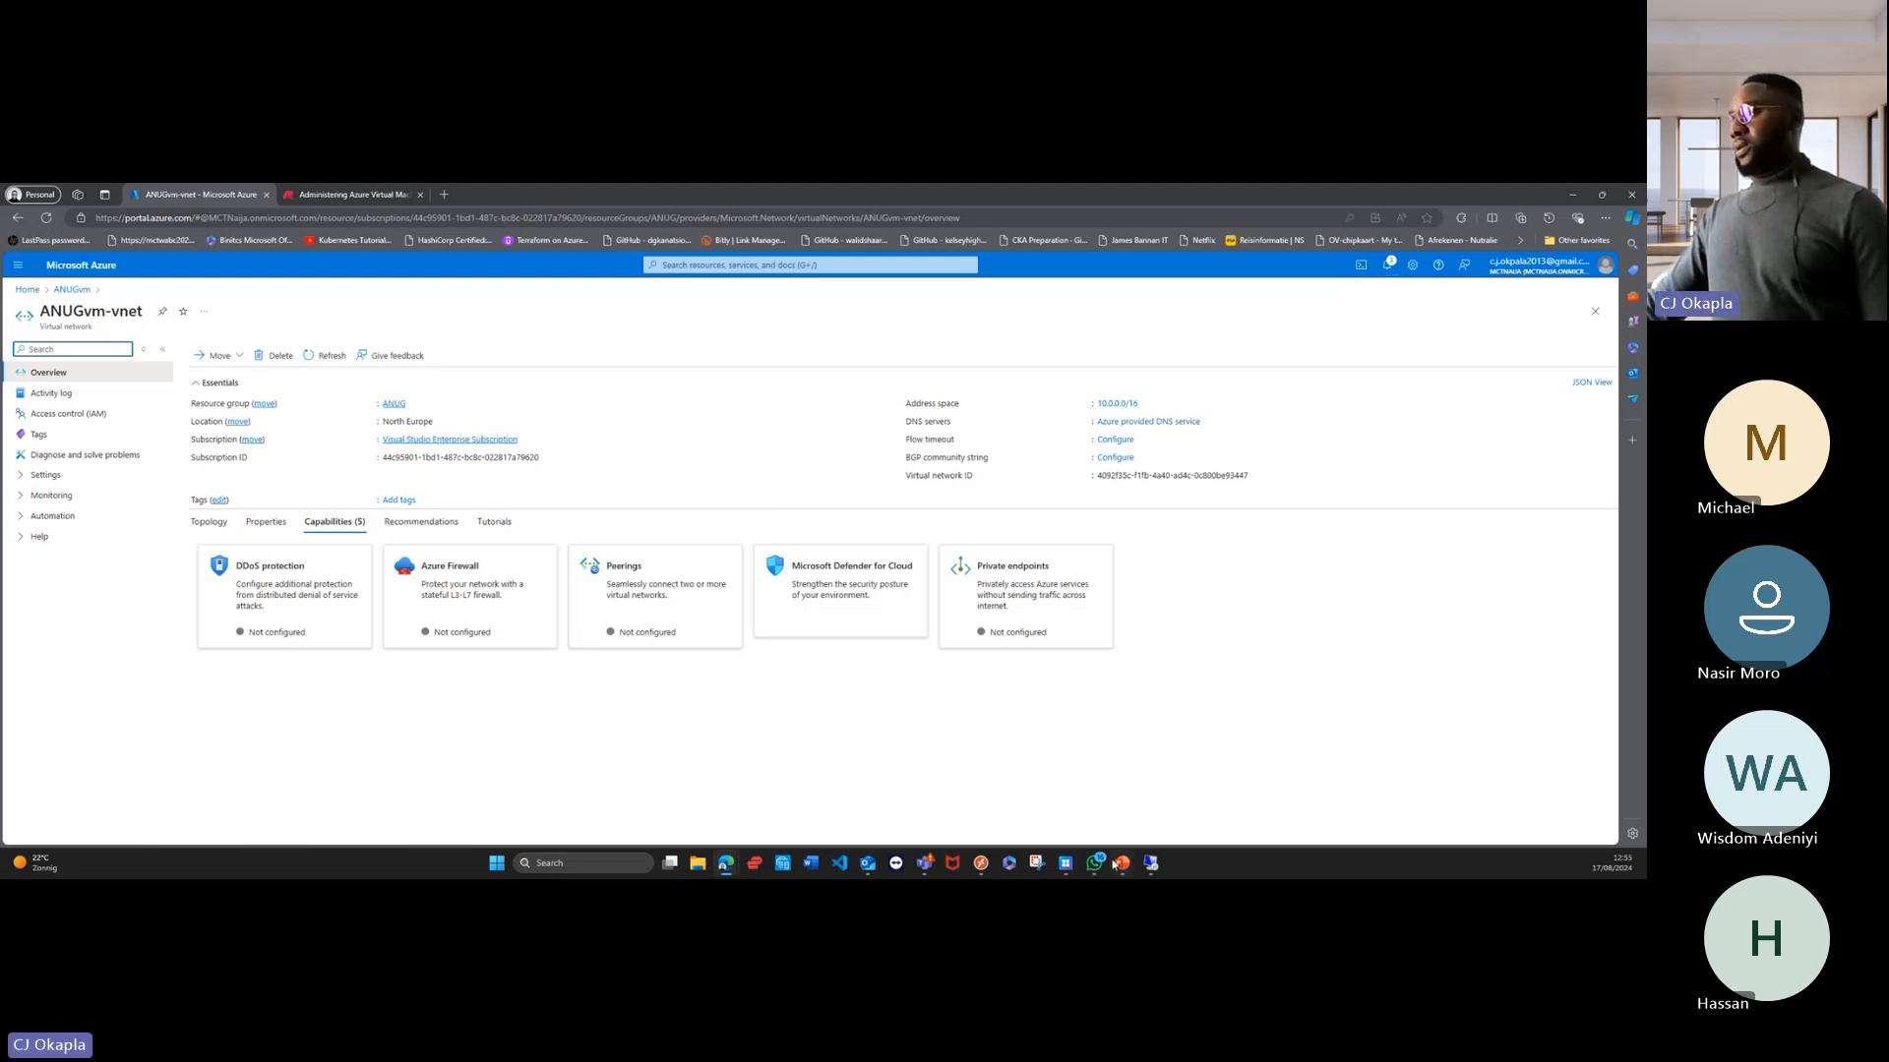
# Step: Switch back to PowerPoint and show the Lab 01 – Manage Virtual Machines slide with the lab scenario and objectives
pyautogui.moveTo(1119, 860)
pyautogui.click(1082, 748)
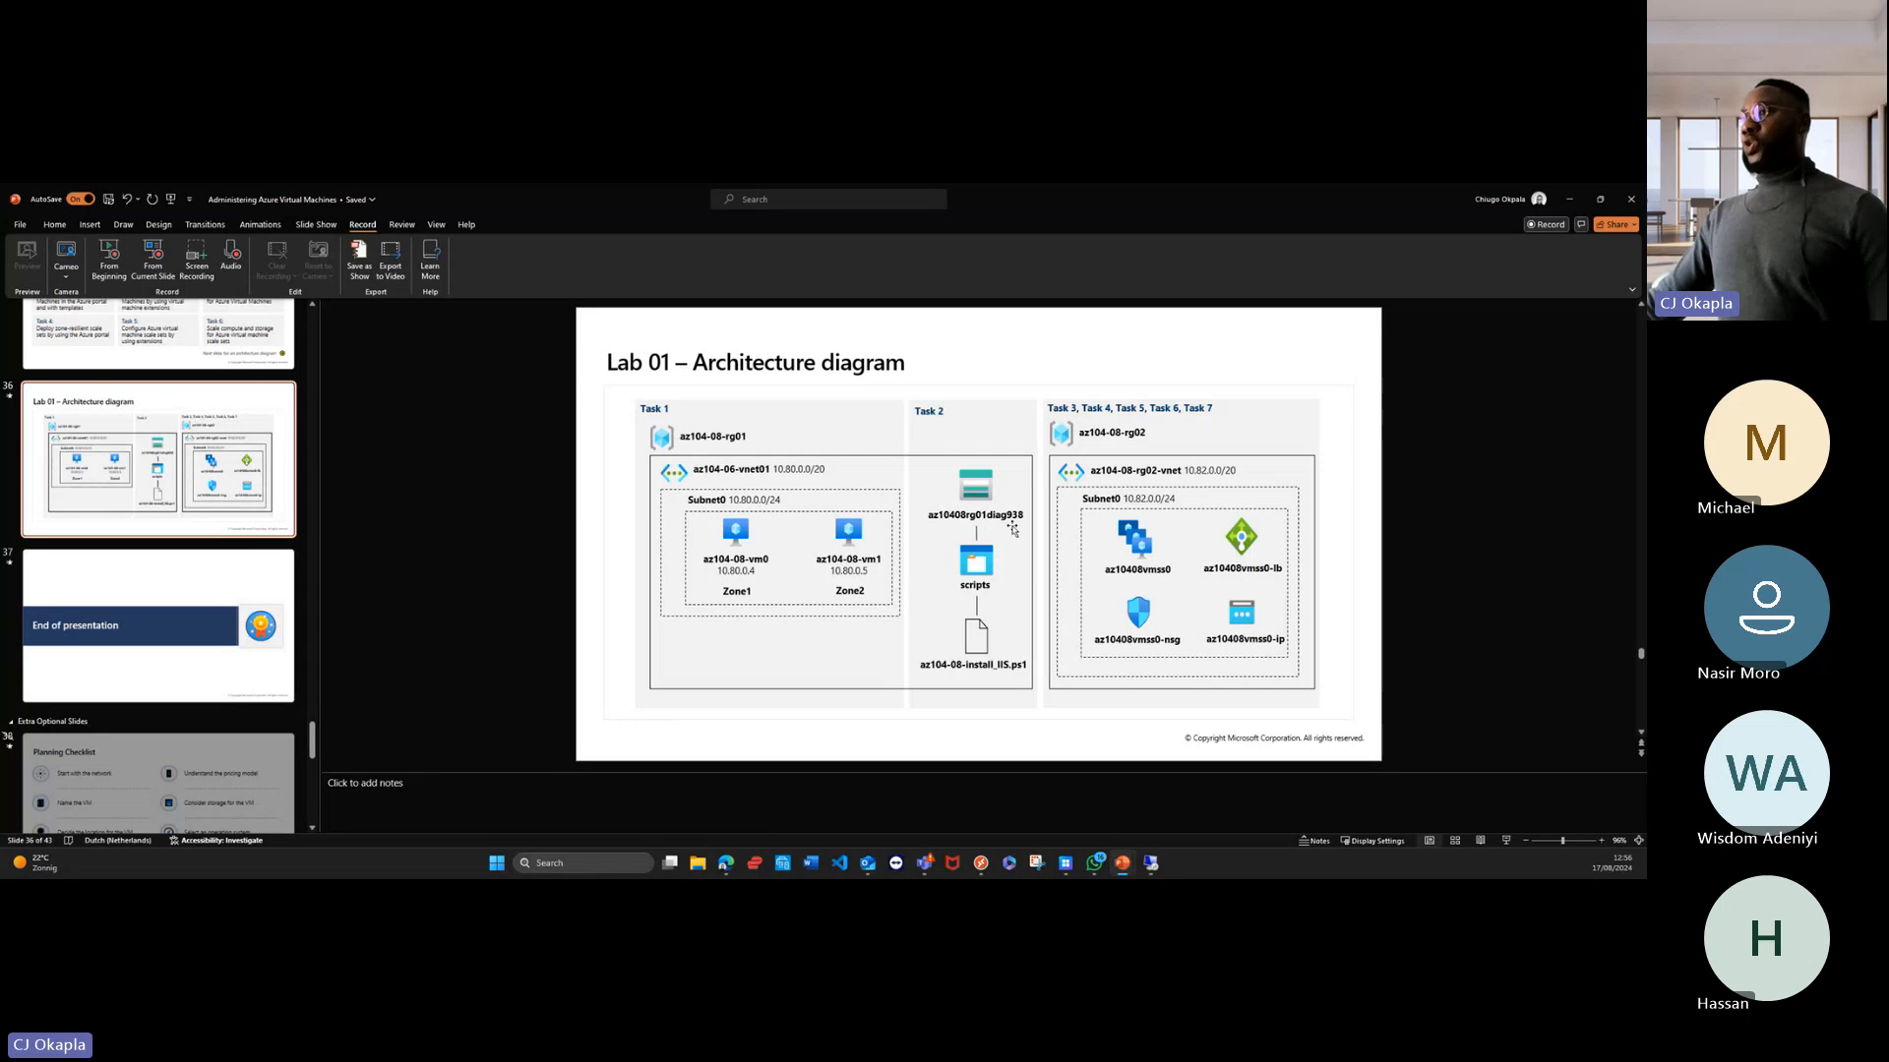
pyautogui.click(178, 350)
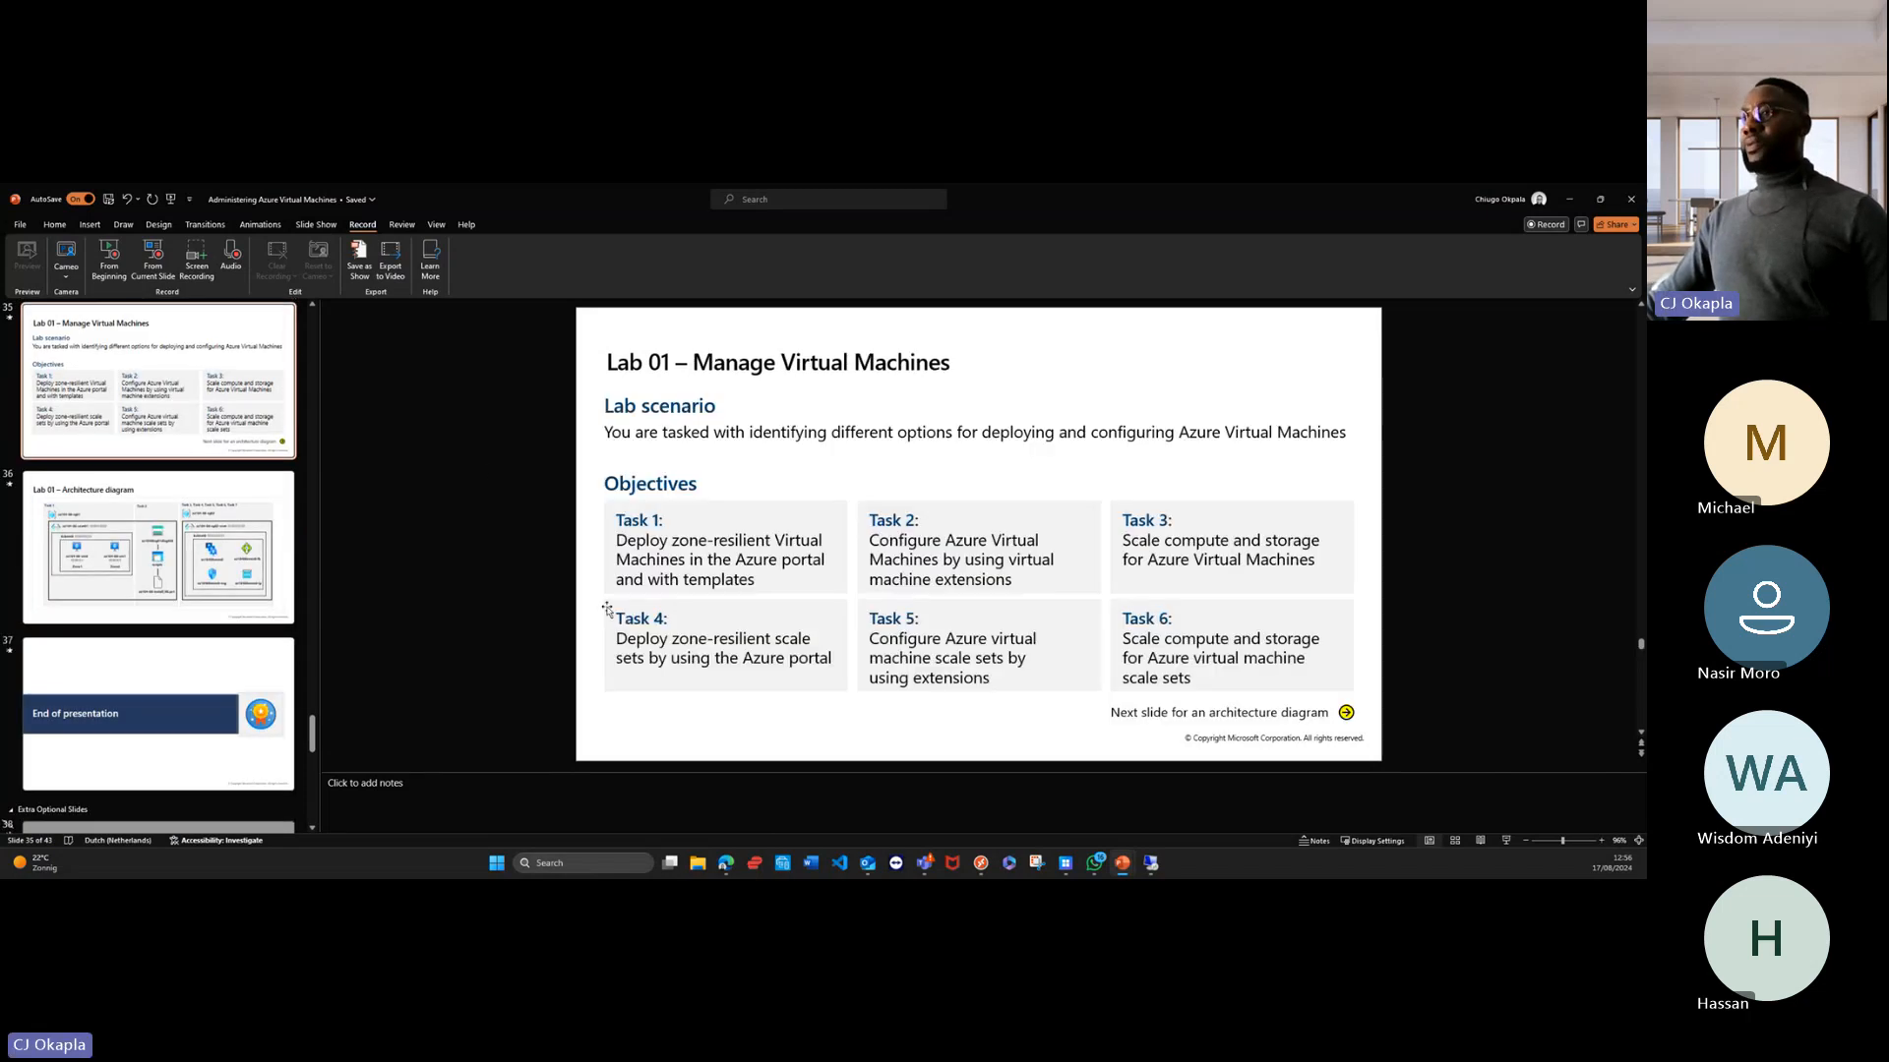